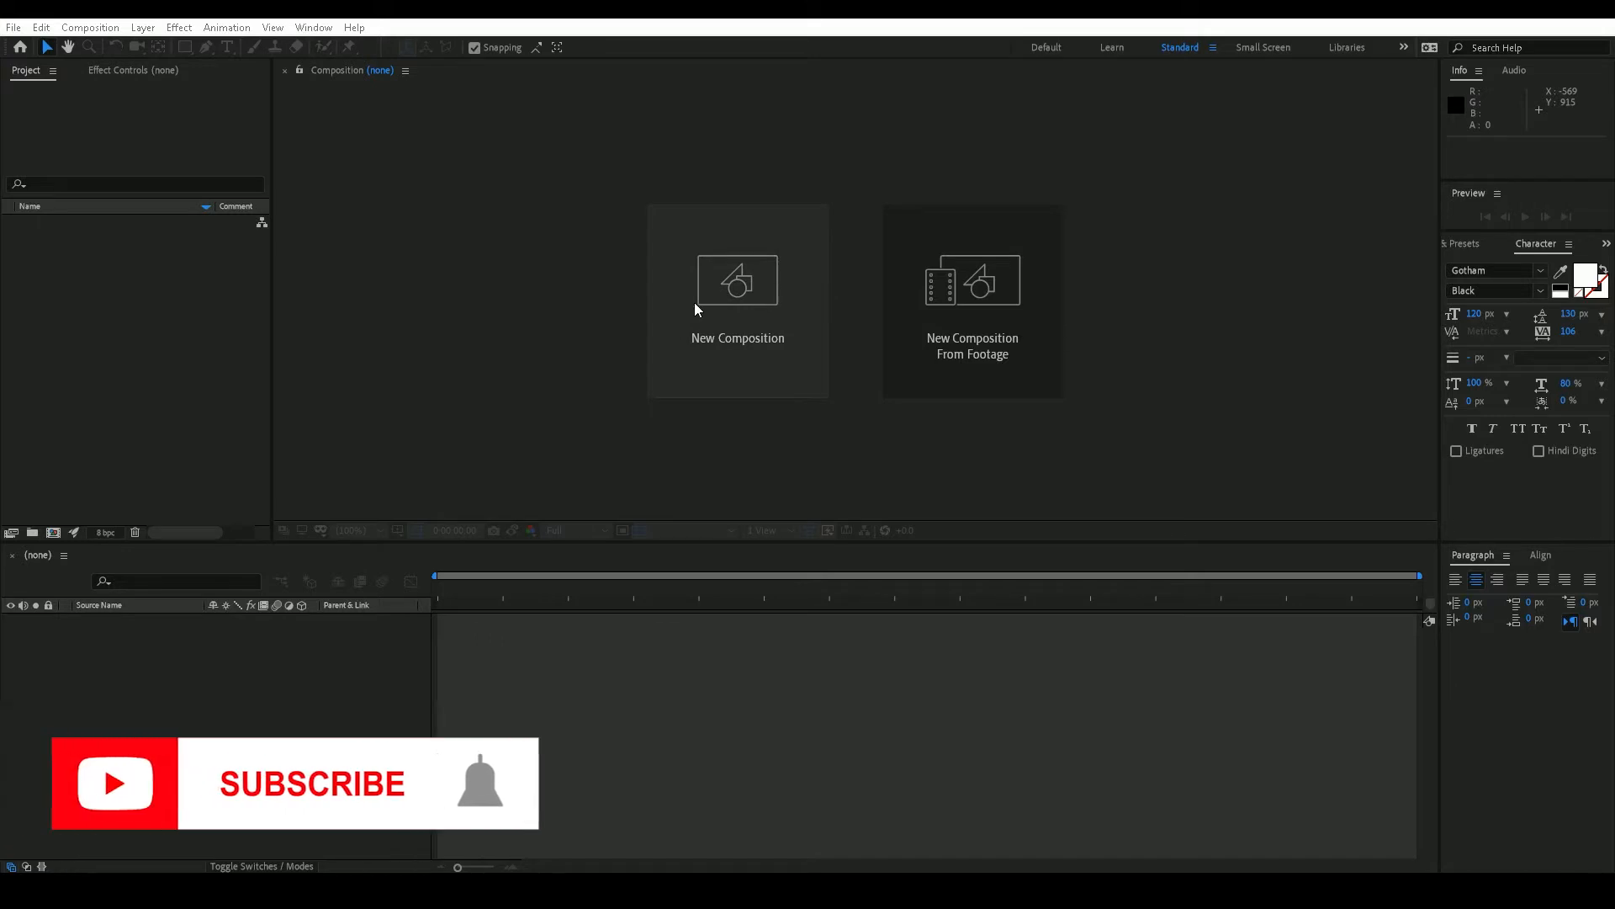
Step: Create a composition named Background at 1920 × 1080 px, 30 fps, with a 15-second duration
click(694, 301)
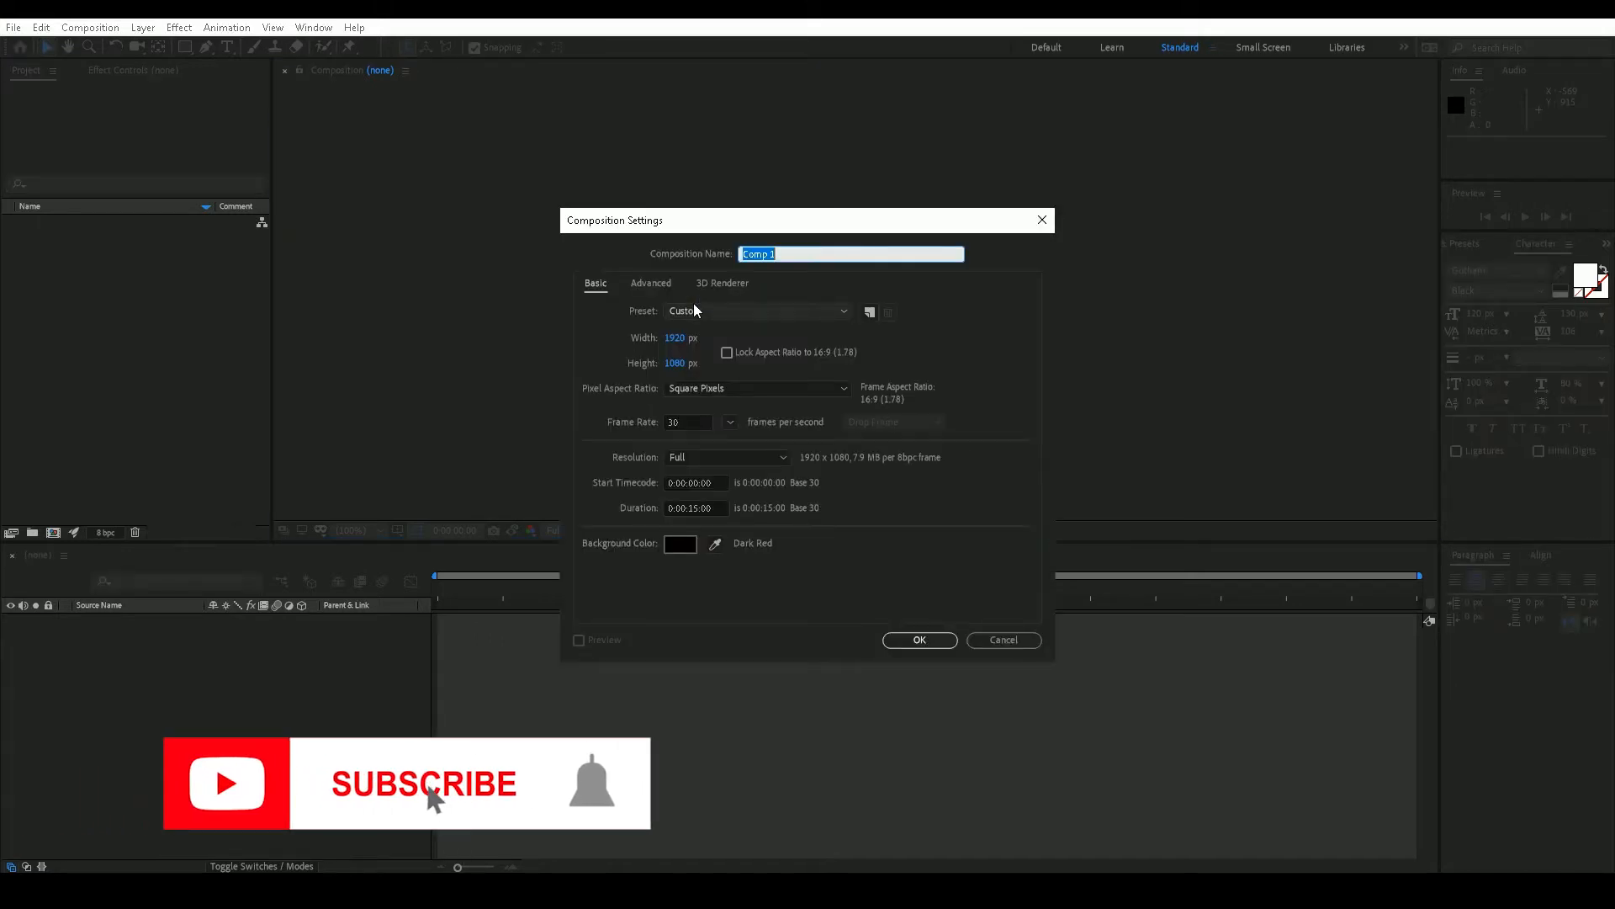
text(Backgro)
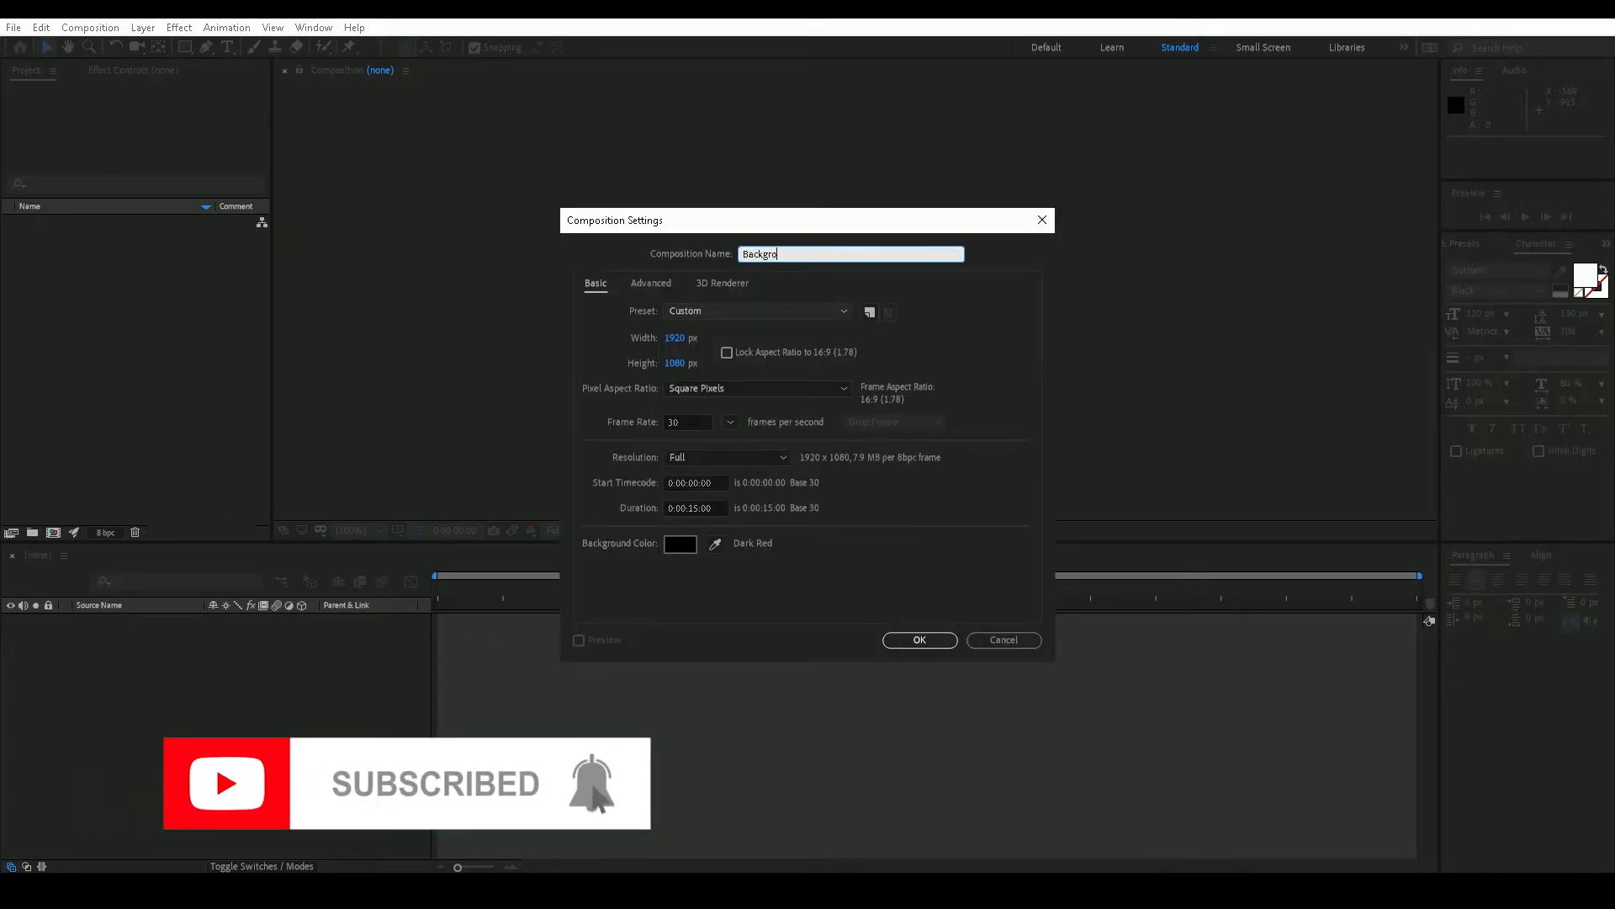
text(und)
click(680, 337)
key(Tab)
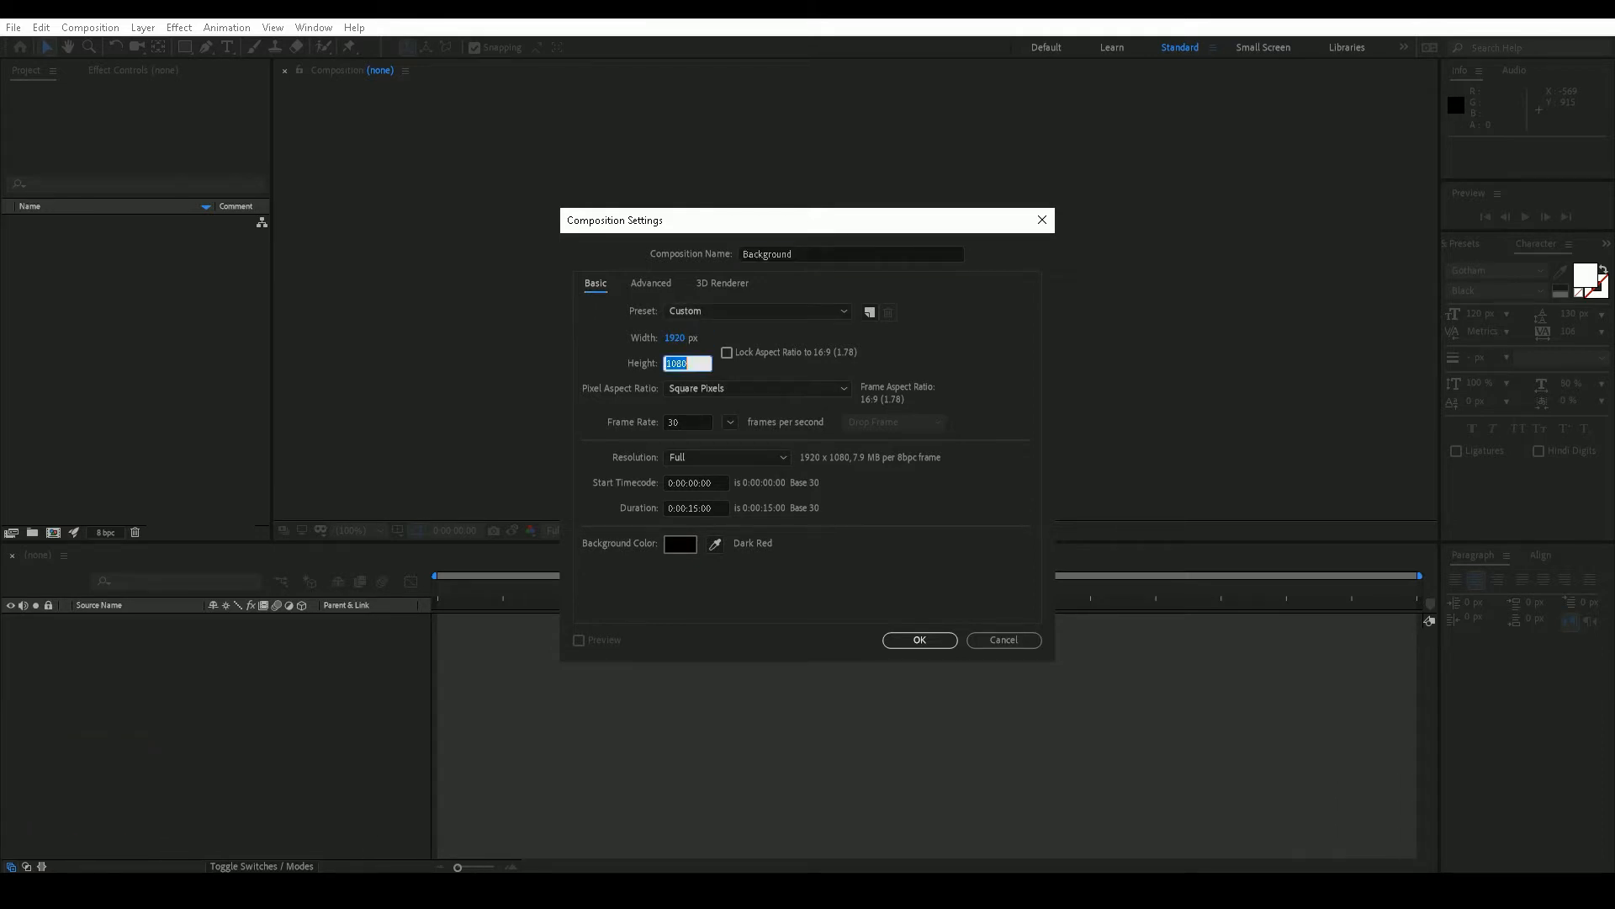
click(717, 508)
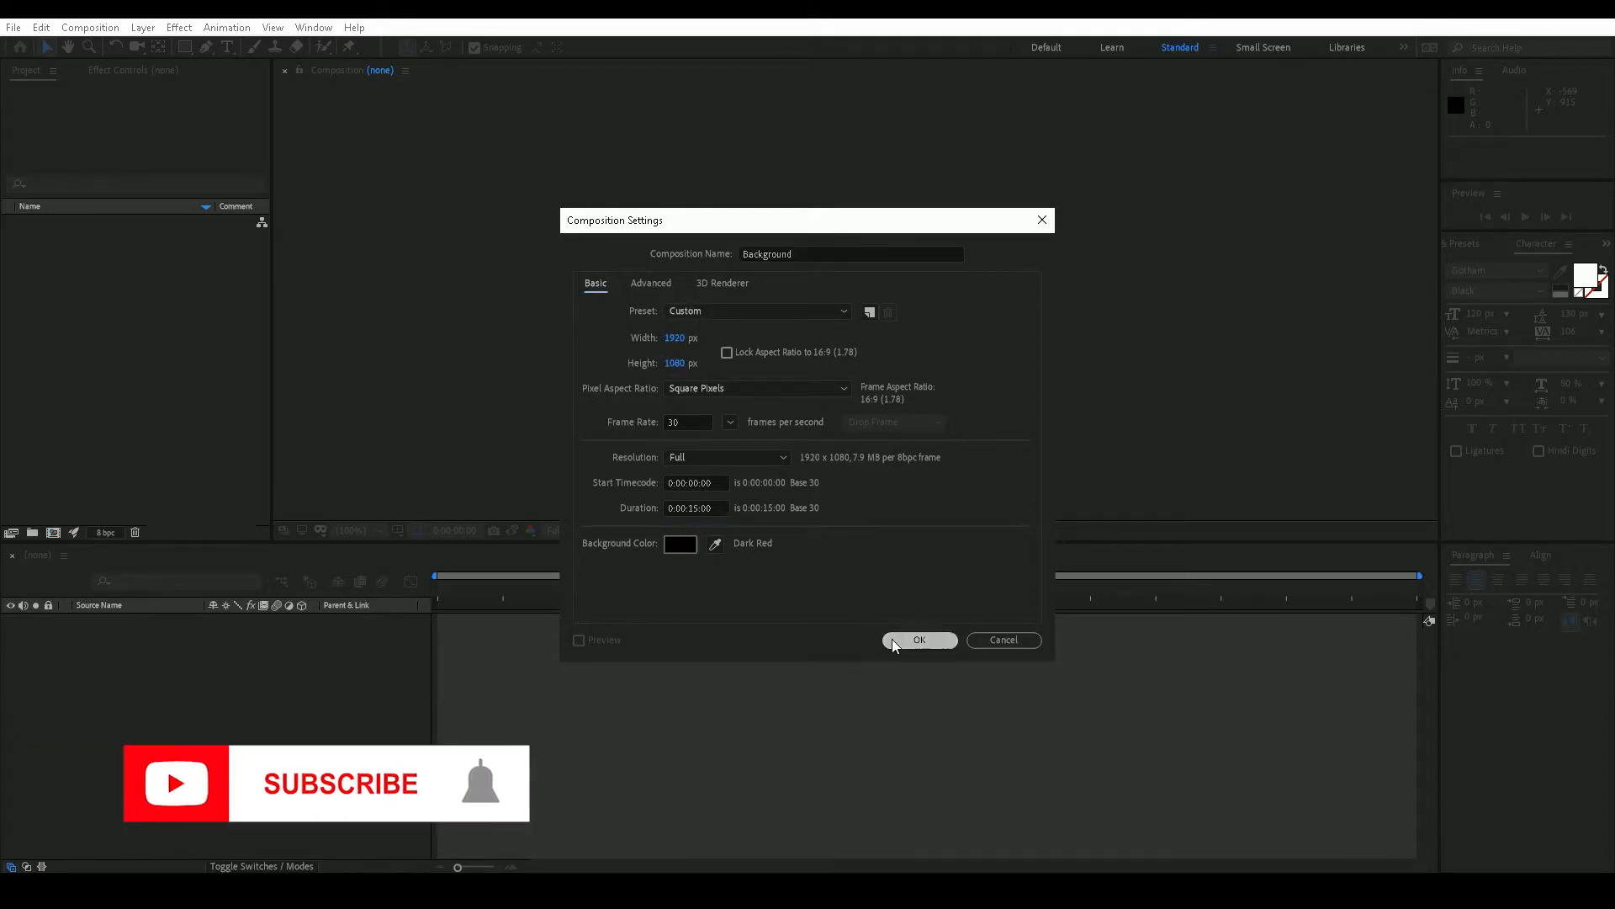
click(919, 640)
Step: Import all the logo PDFs and Social Background from the Social Cube folder, and place Social Background.tif in the Background composition
double_click(108, 405)
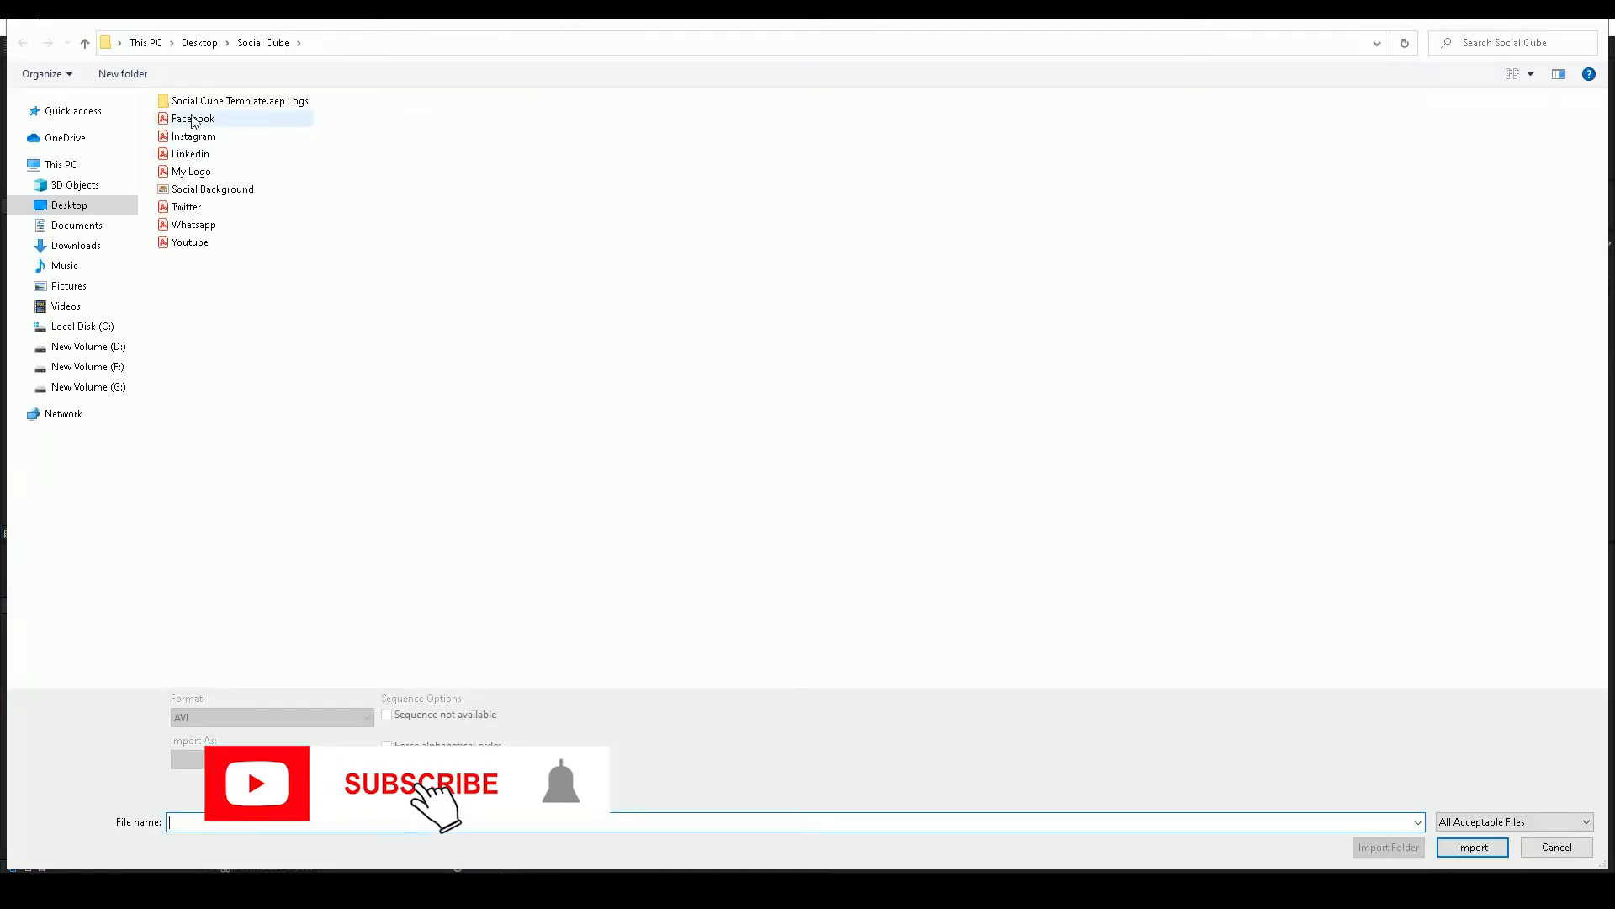
click(196, 119)
shift+click(206, 242)
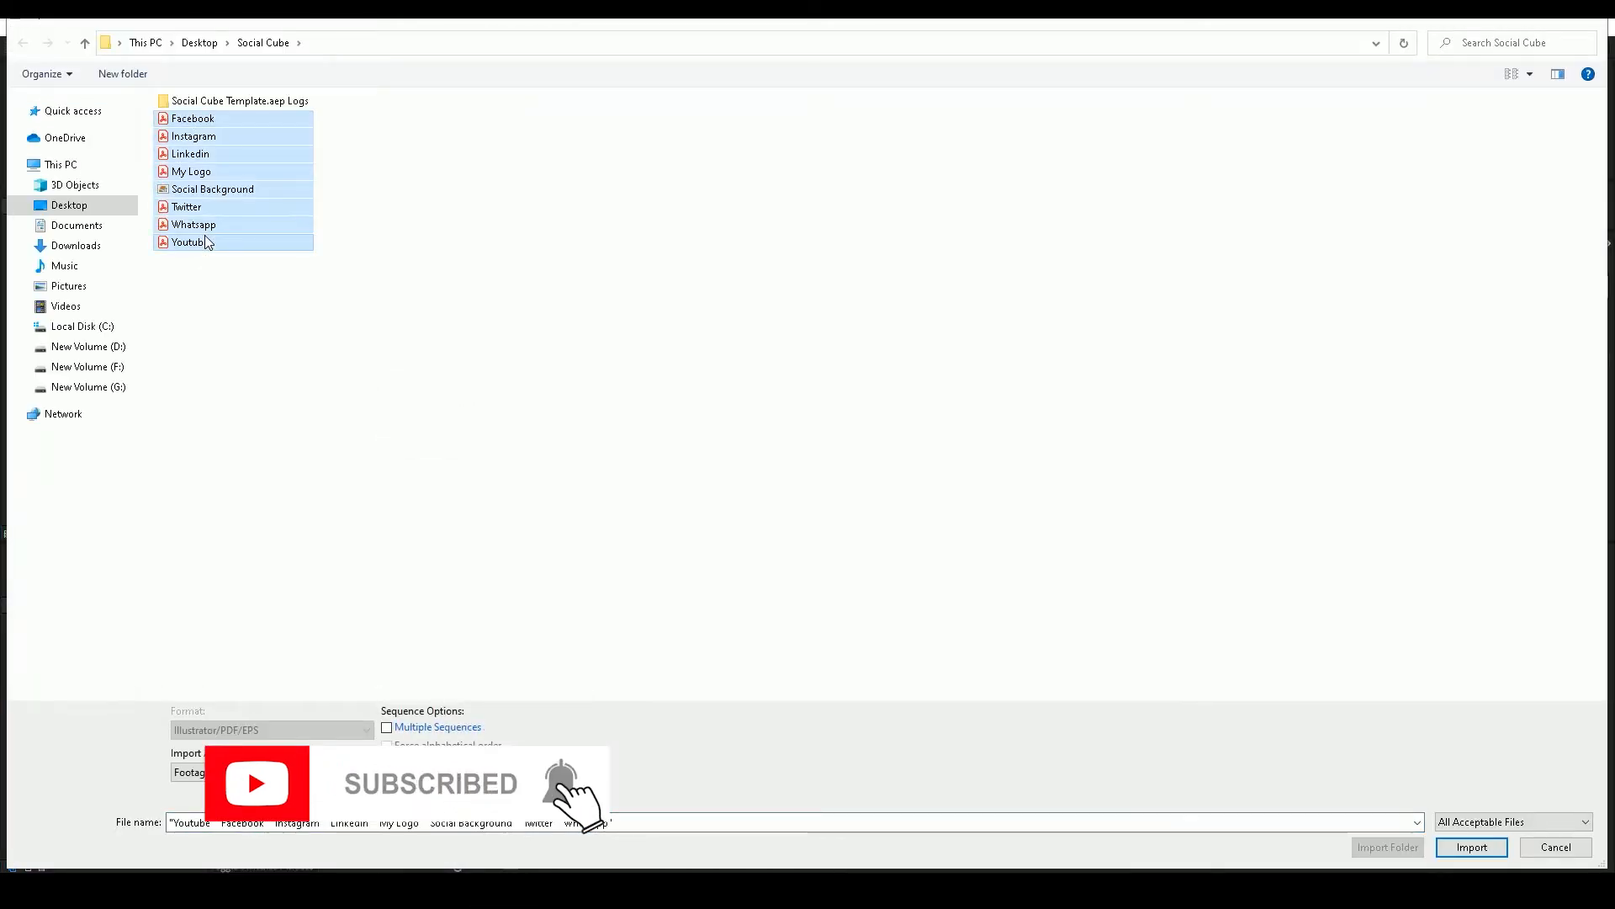
key(Return)
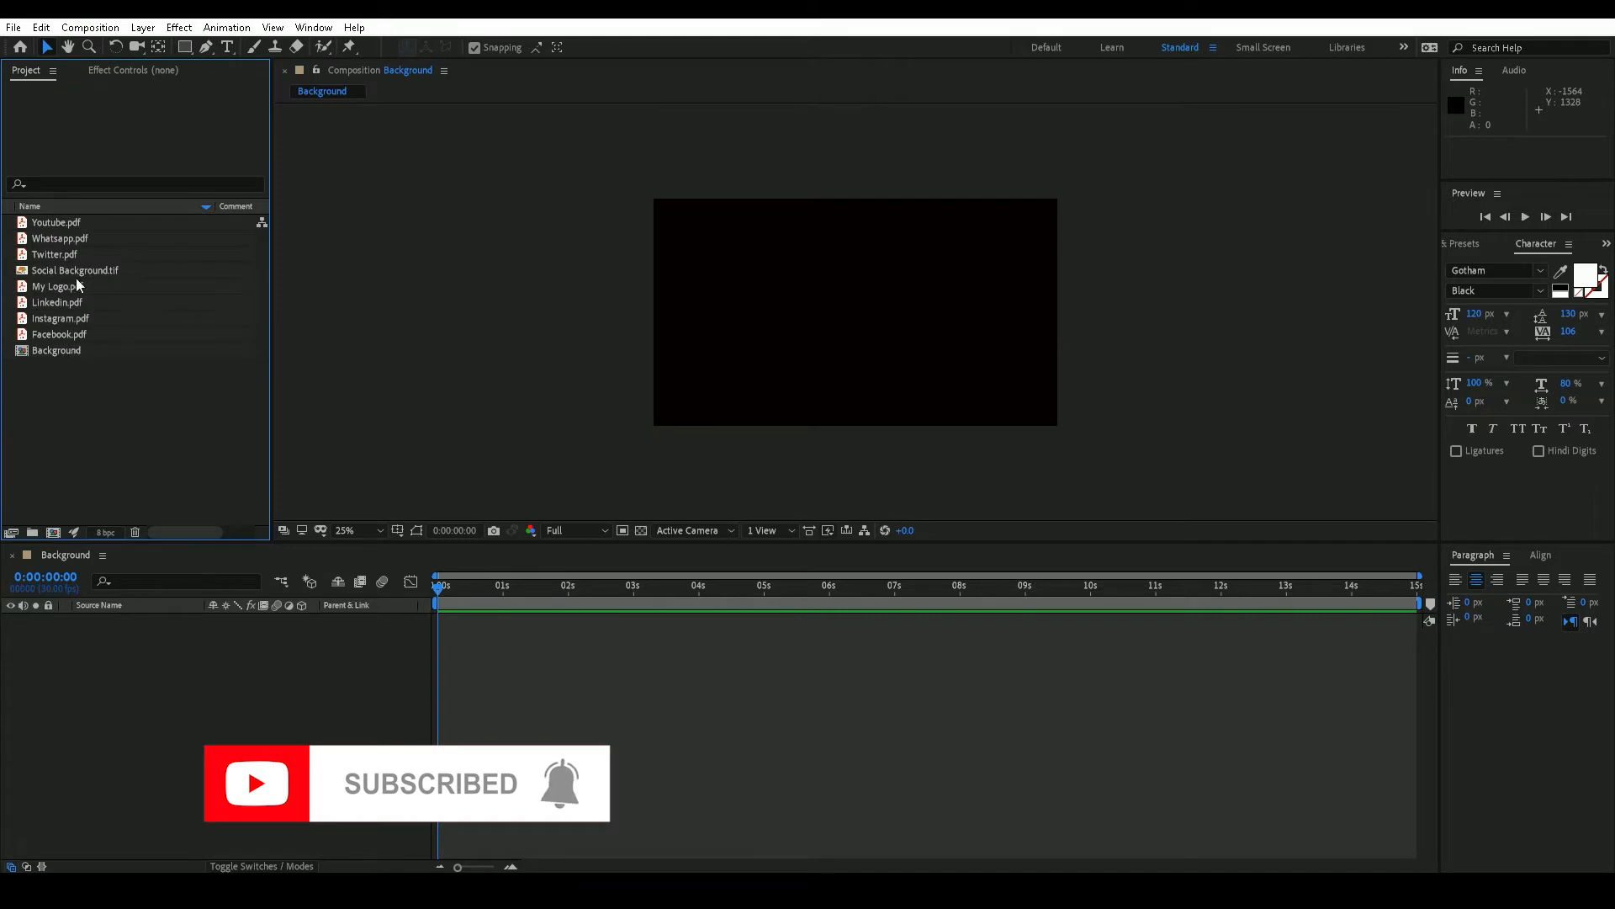
drag(80, 270, 123, 635)
click(122, 635)
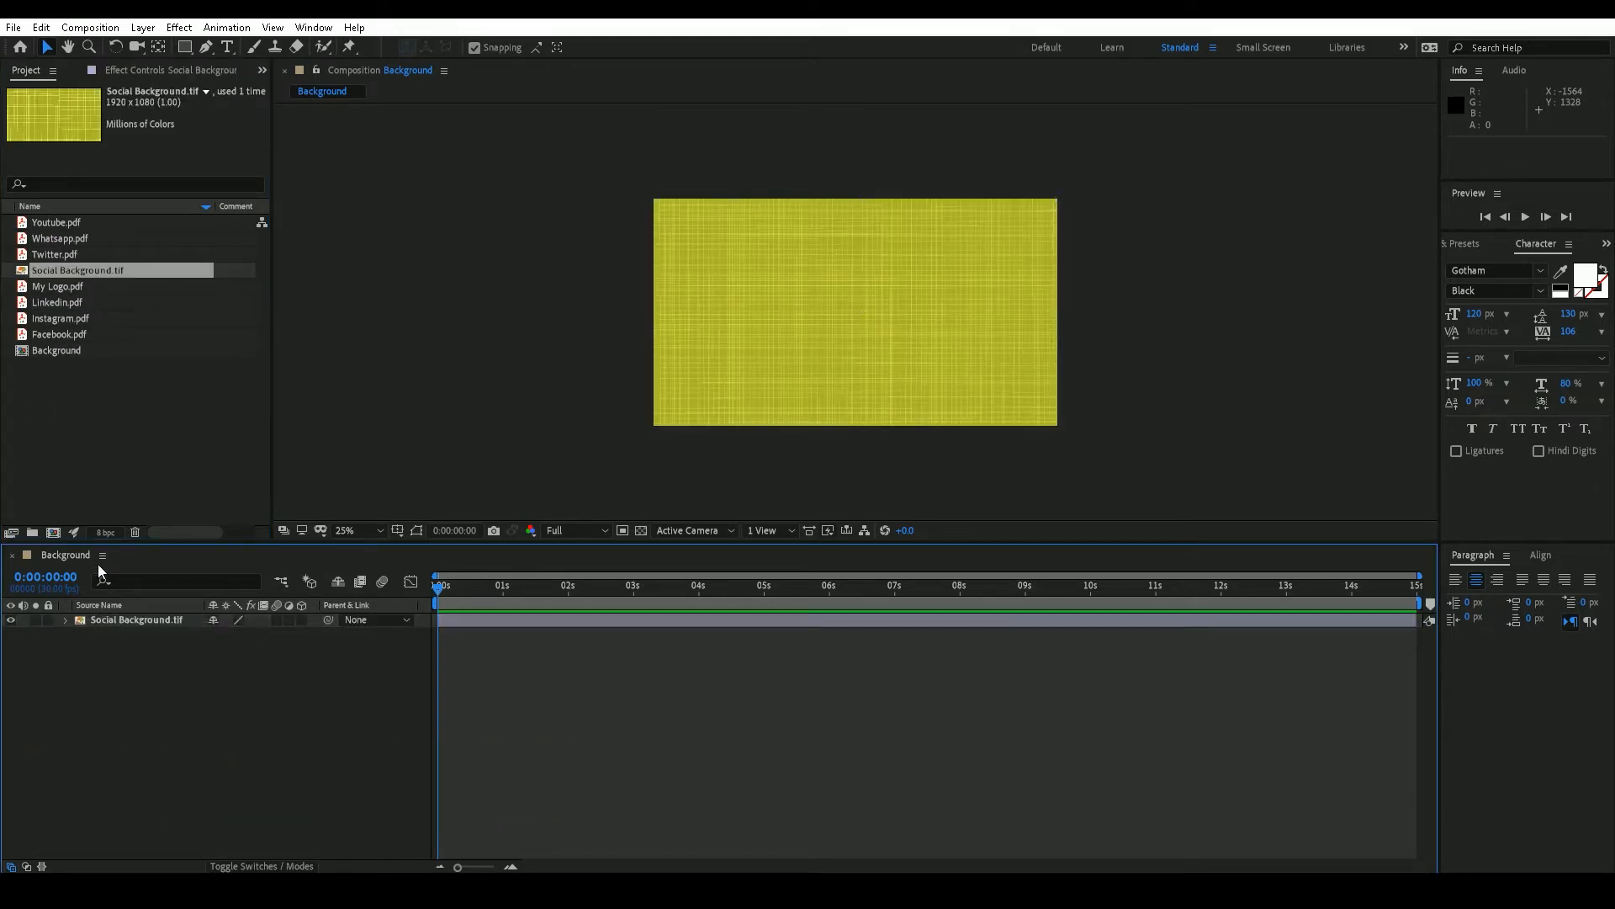
Step: Create a second composition named Icon 1, 500 px wide and 500 px high
click(63, 533)
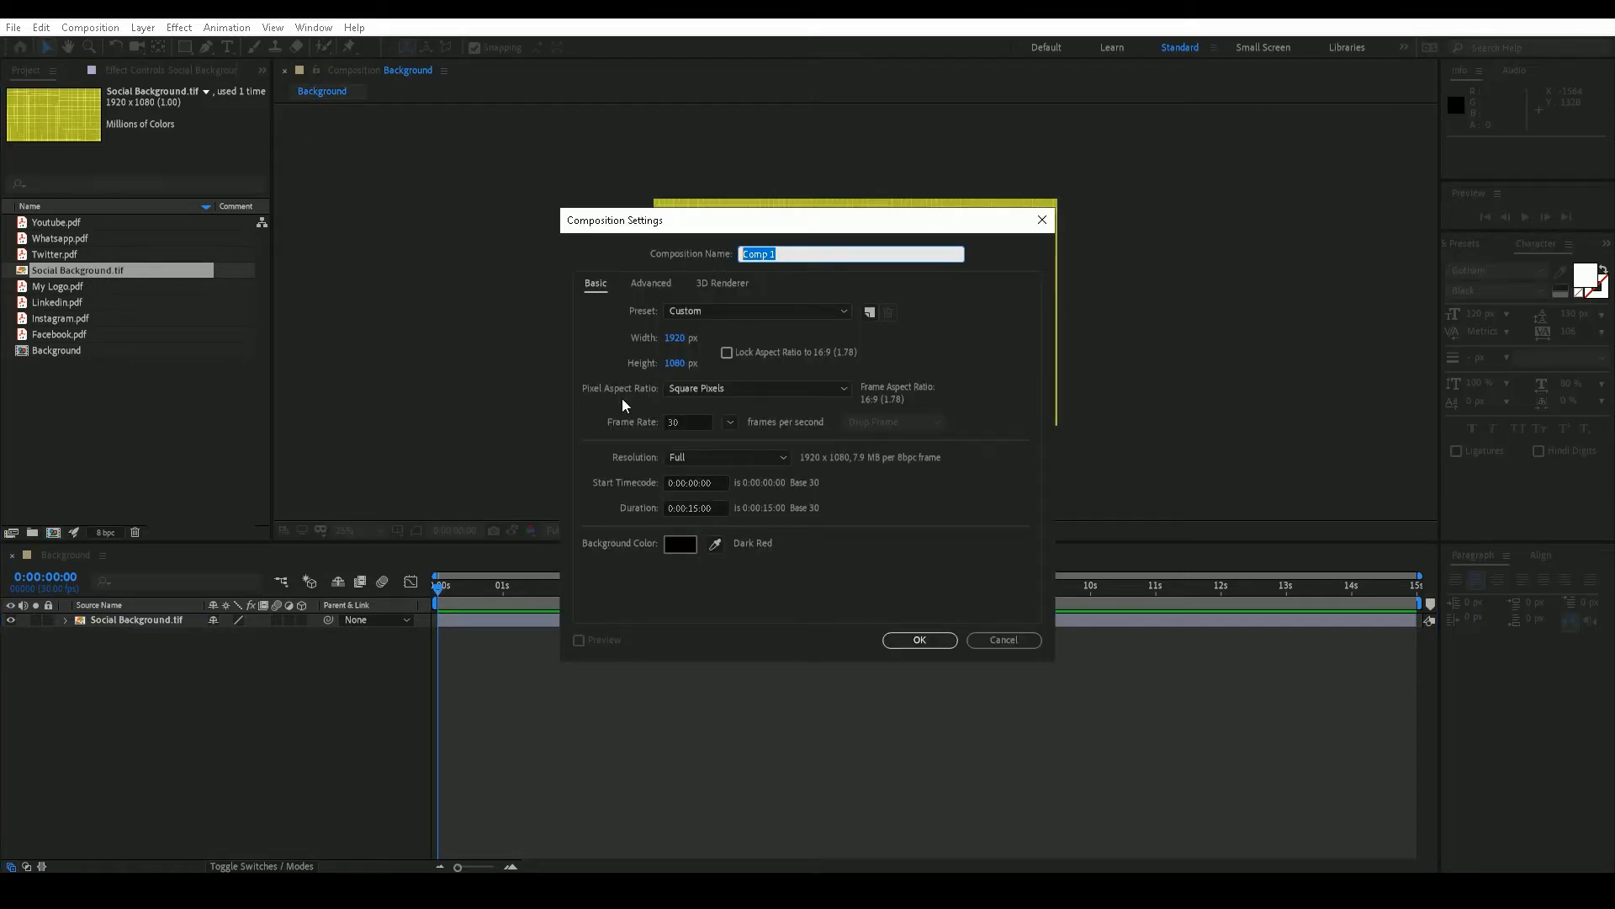
text(Pa)
key(Tab)
key(Tab)
key(Tab)
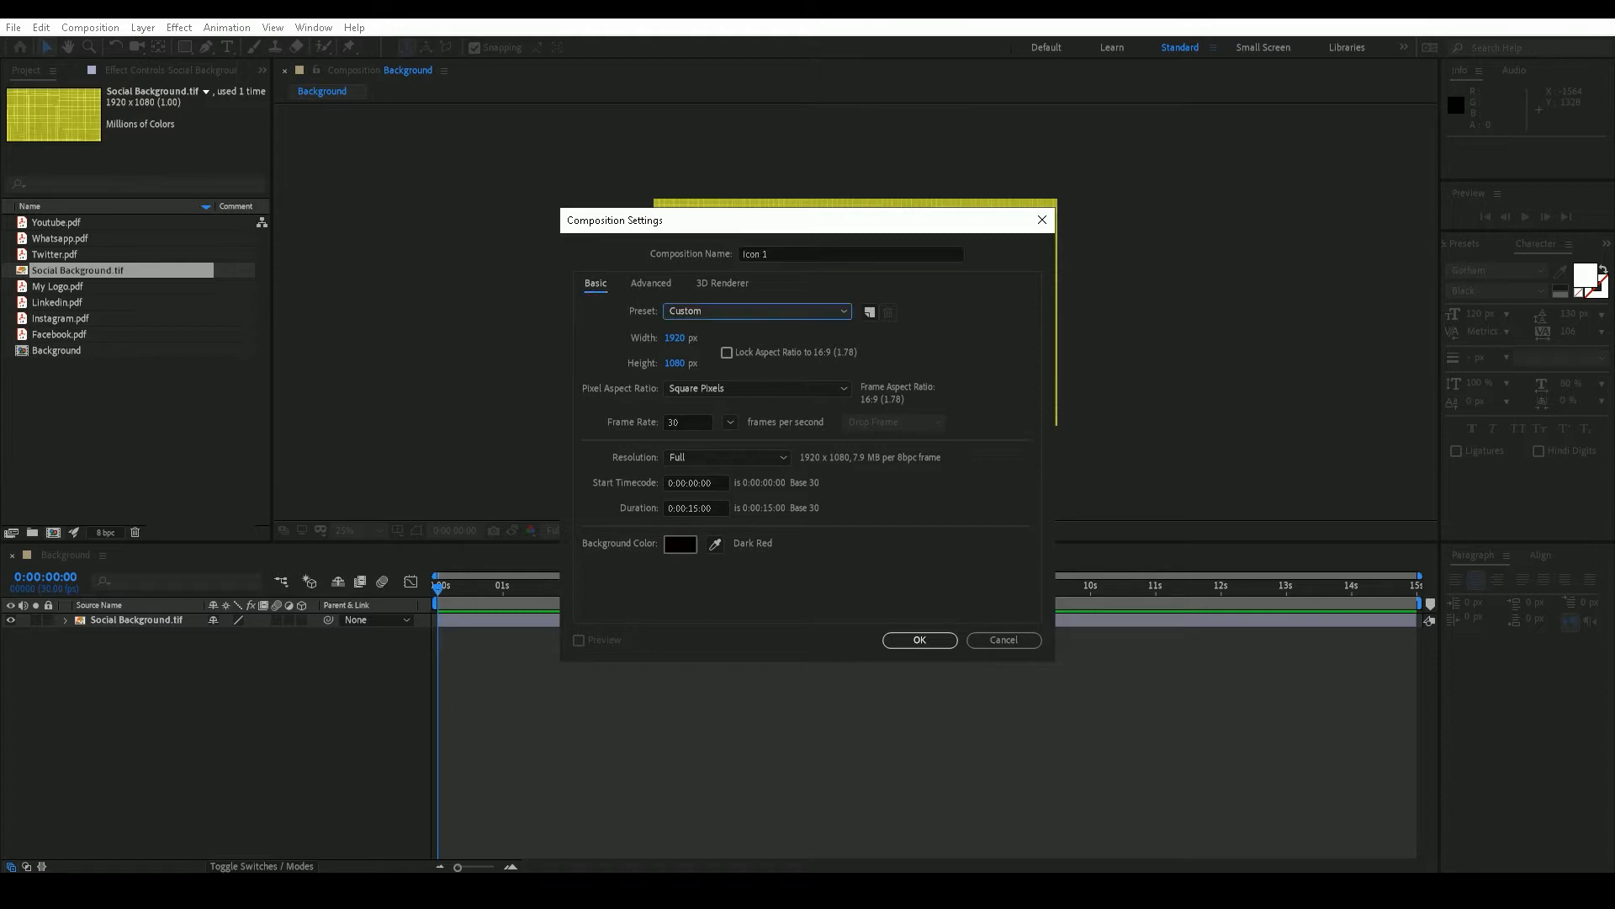
text(500)
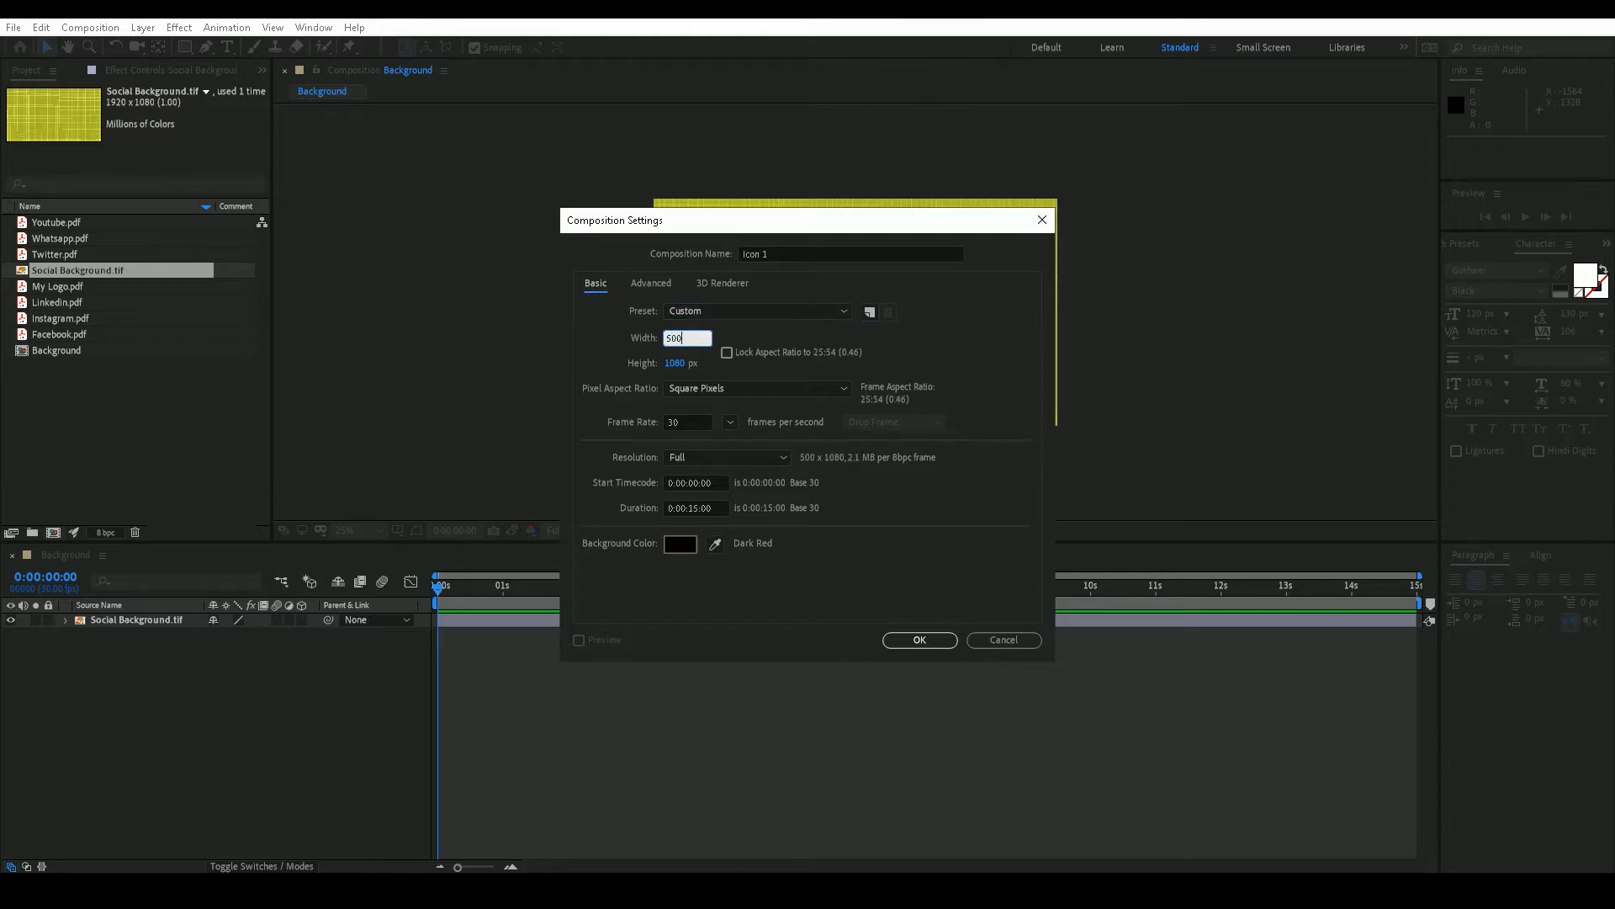
key(Tab)
text(500)
key(Return)
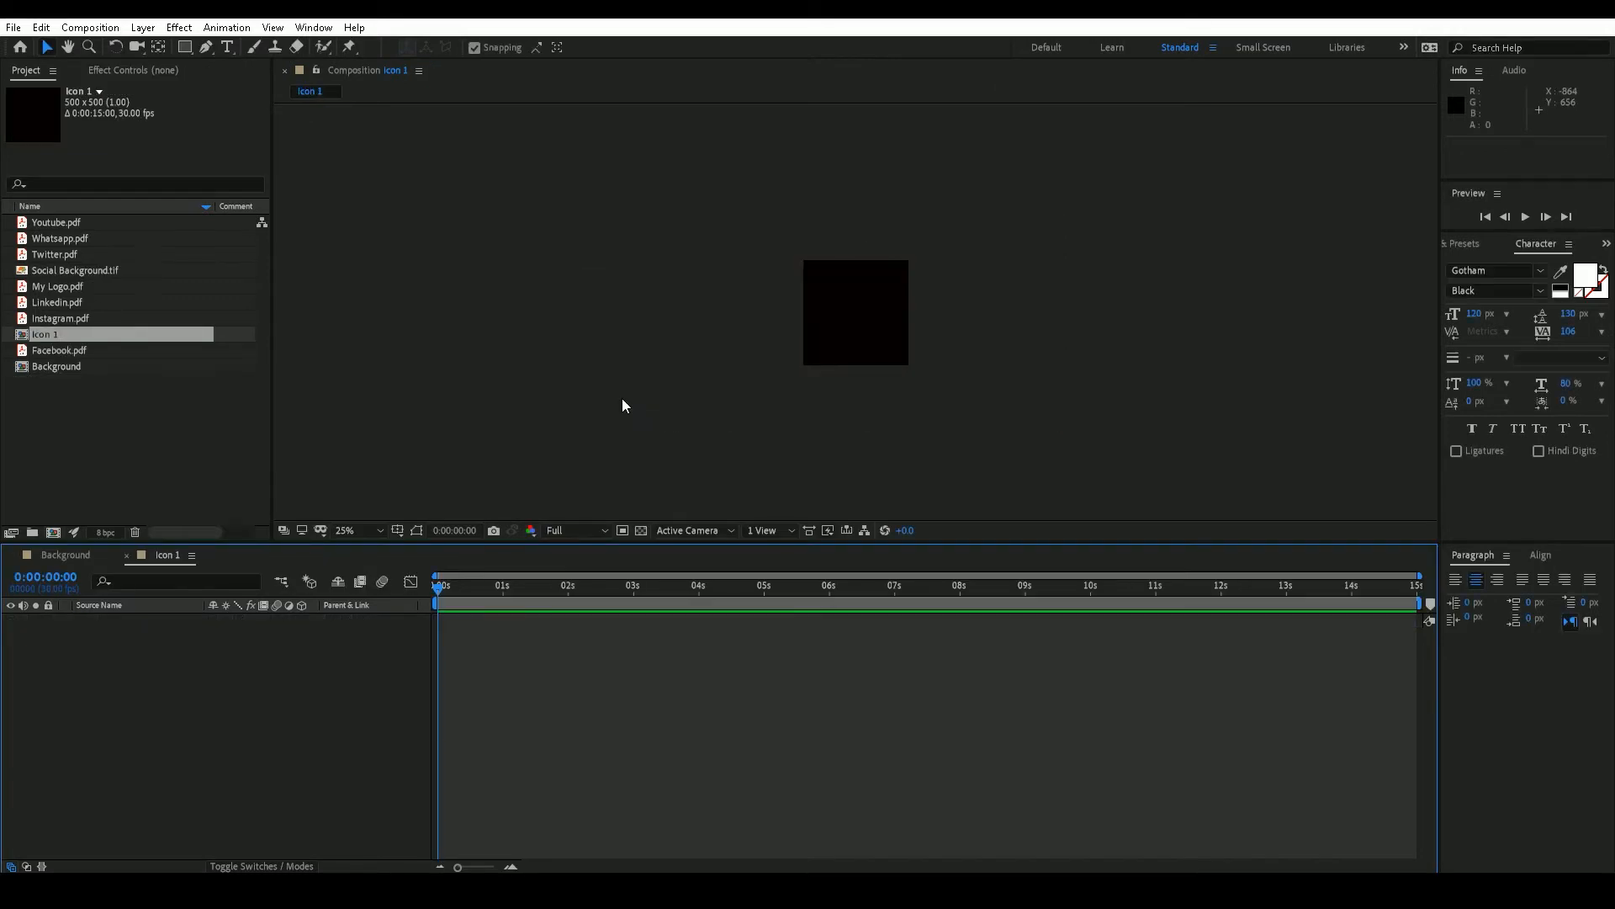
key(period)
Step: Group all the imported PDF and TIF files in a new project folder named Icons
click(118, 396)
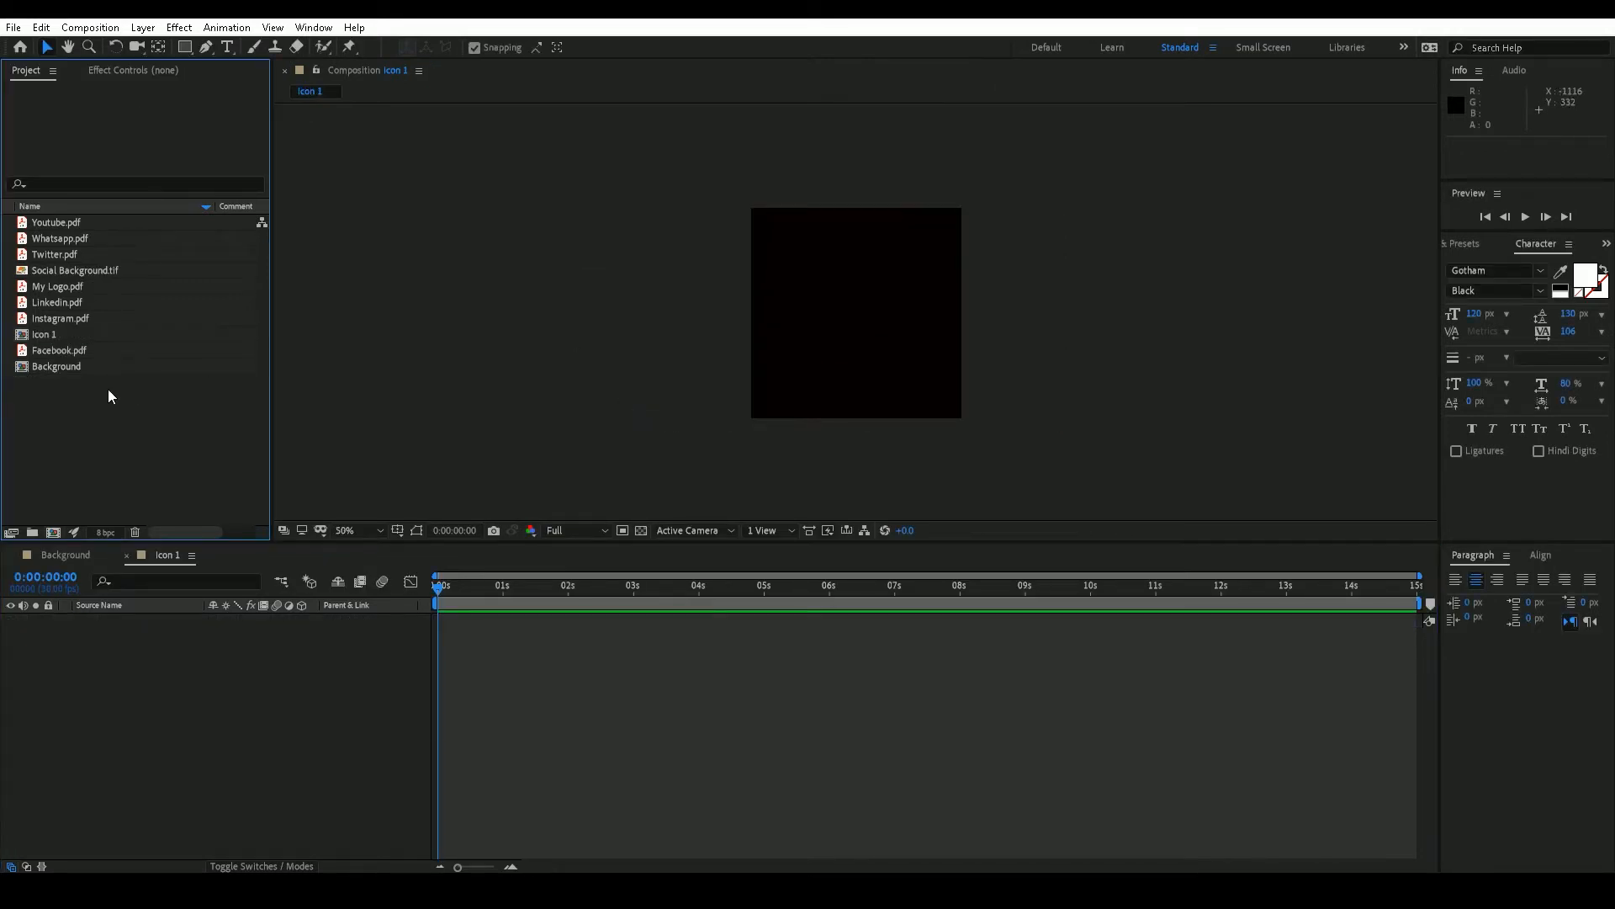
click(39, 334)
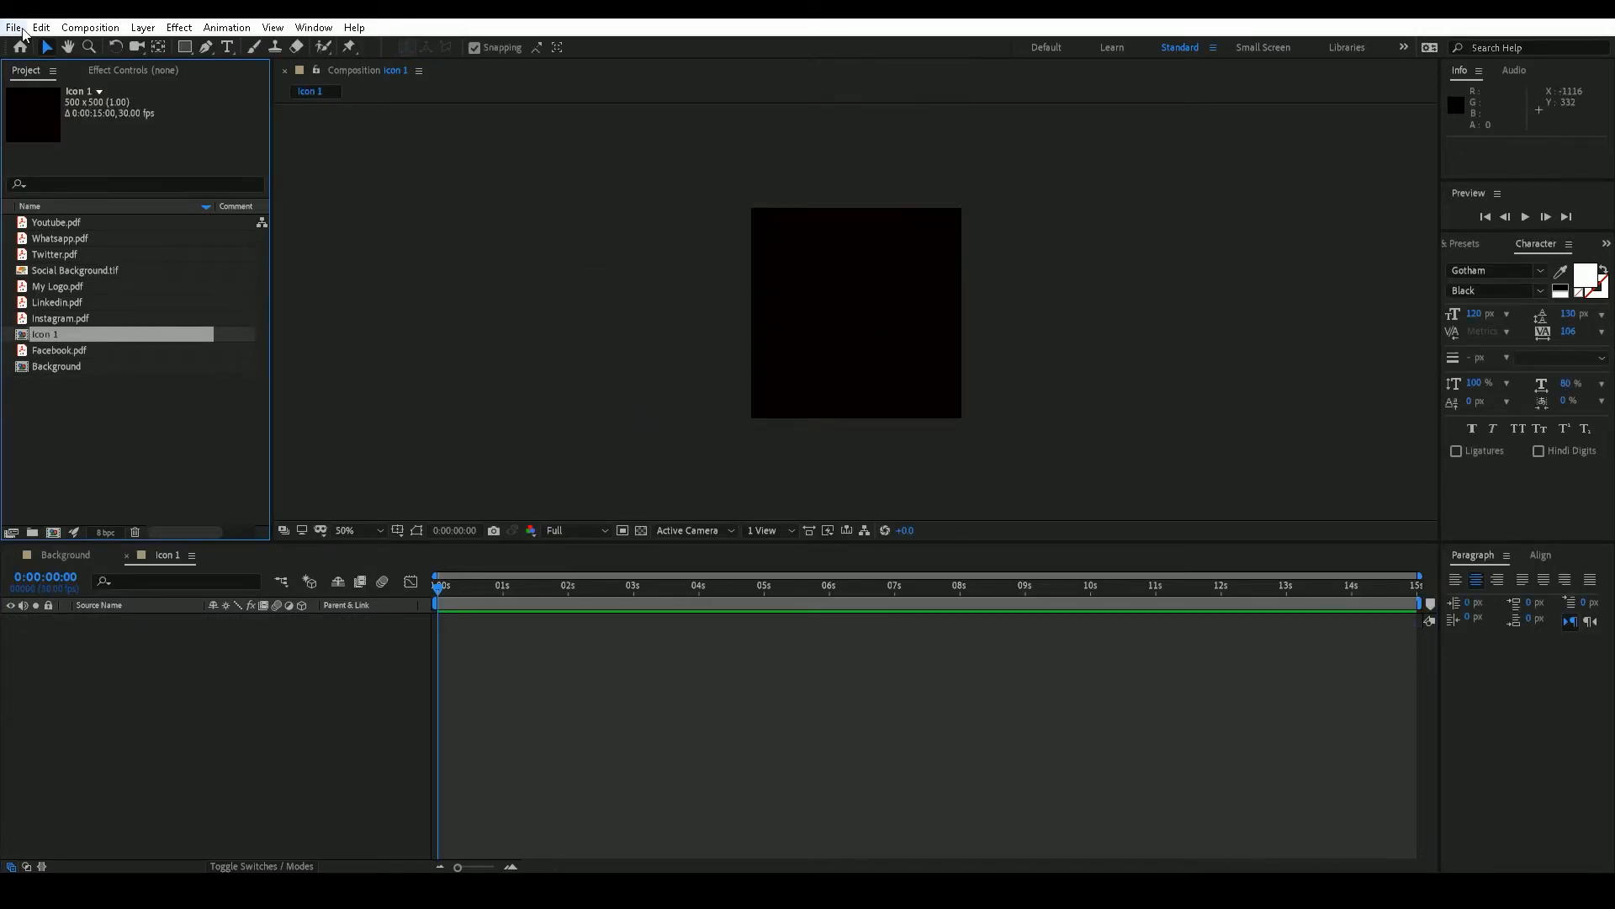
click(72, 224)
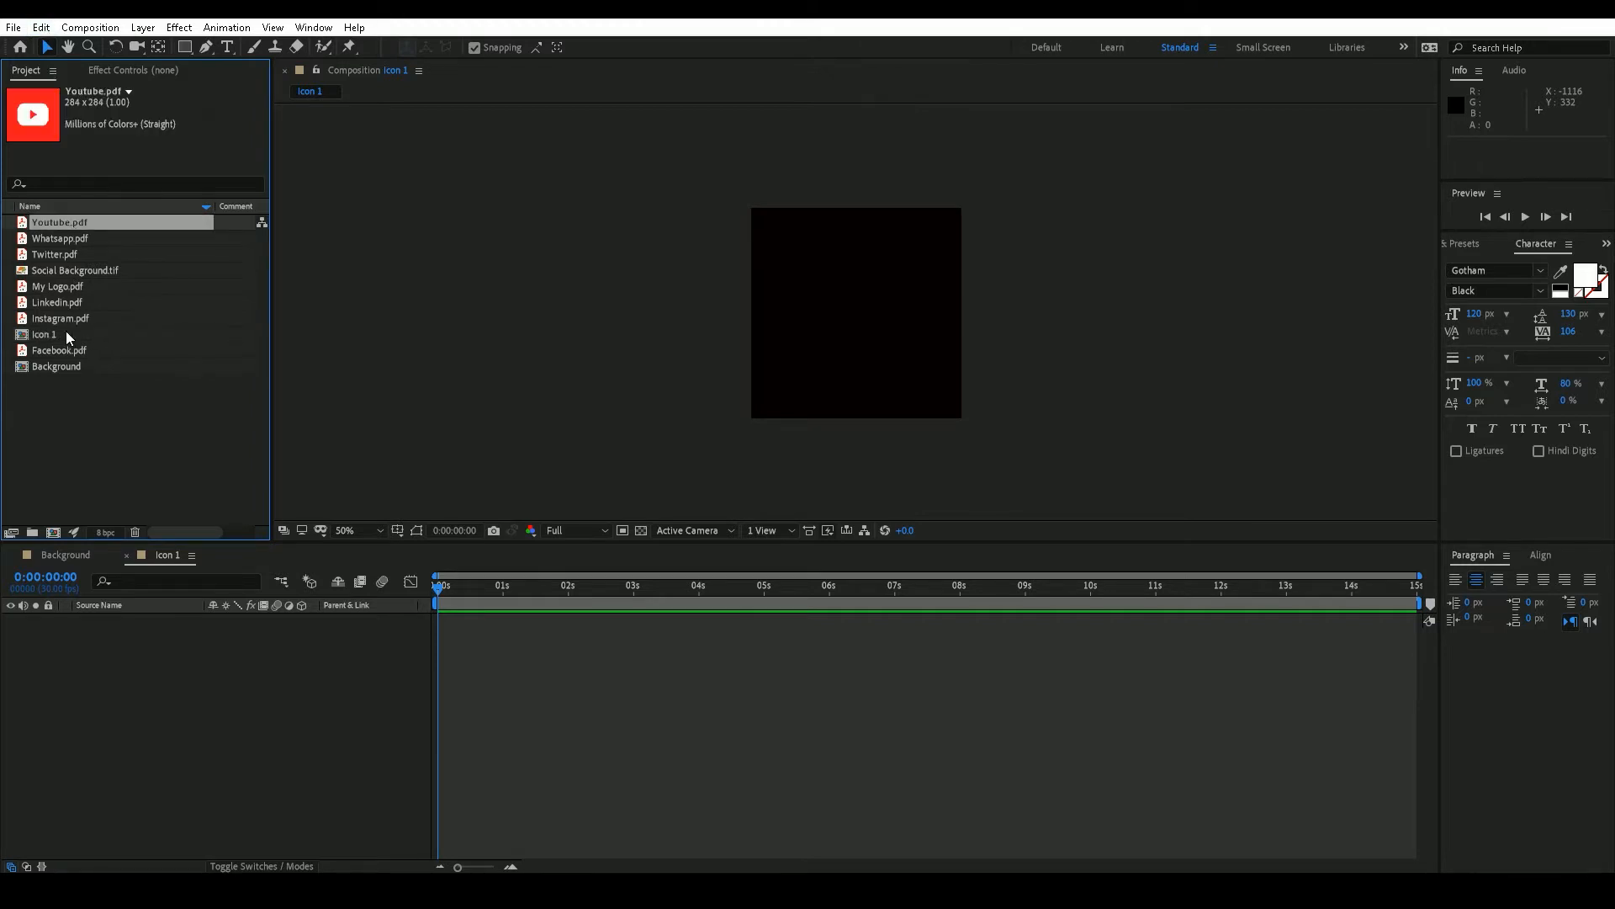
shift+click(69, 318)
ctrl+click(62, 355)
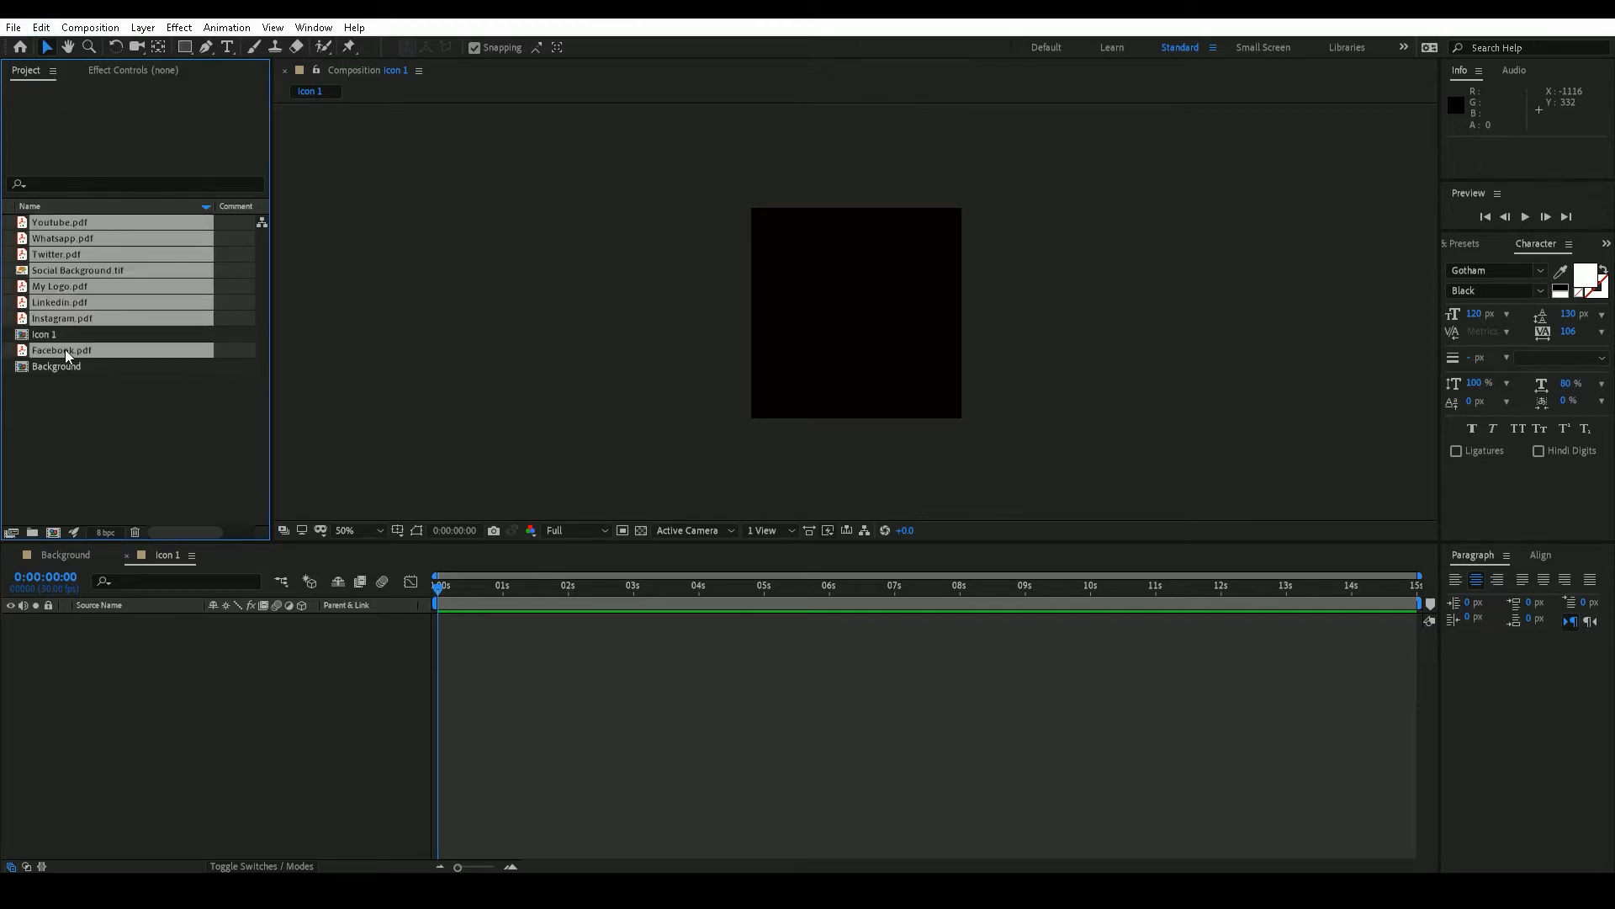
drag(64, 350, 33, 532)
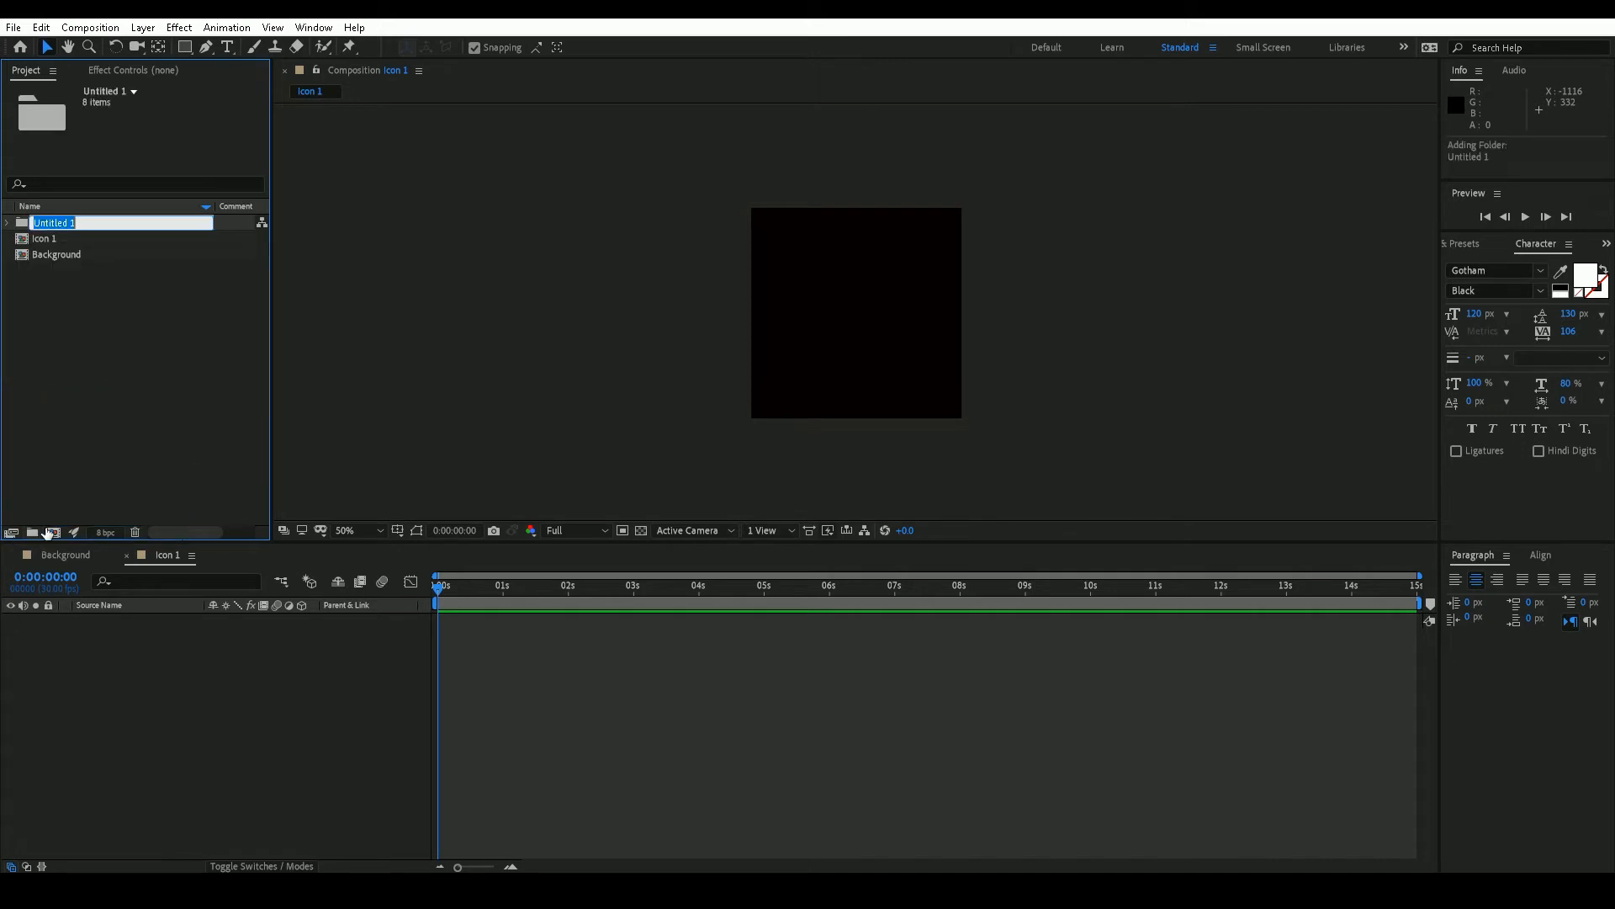
key(BackSpace)
key(Return)
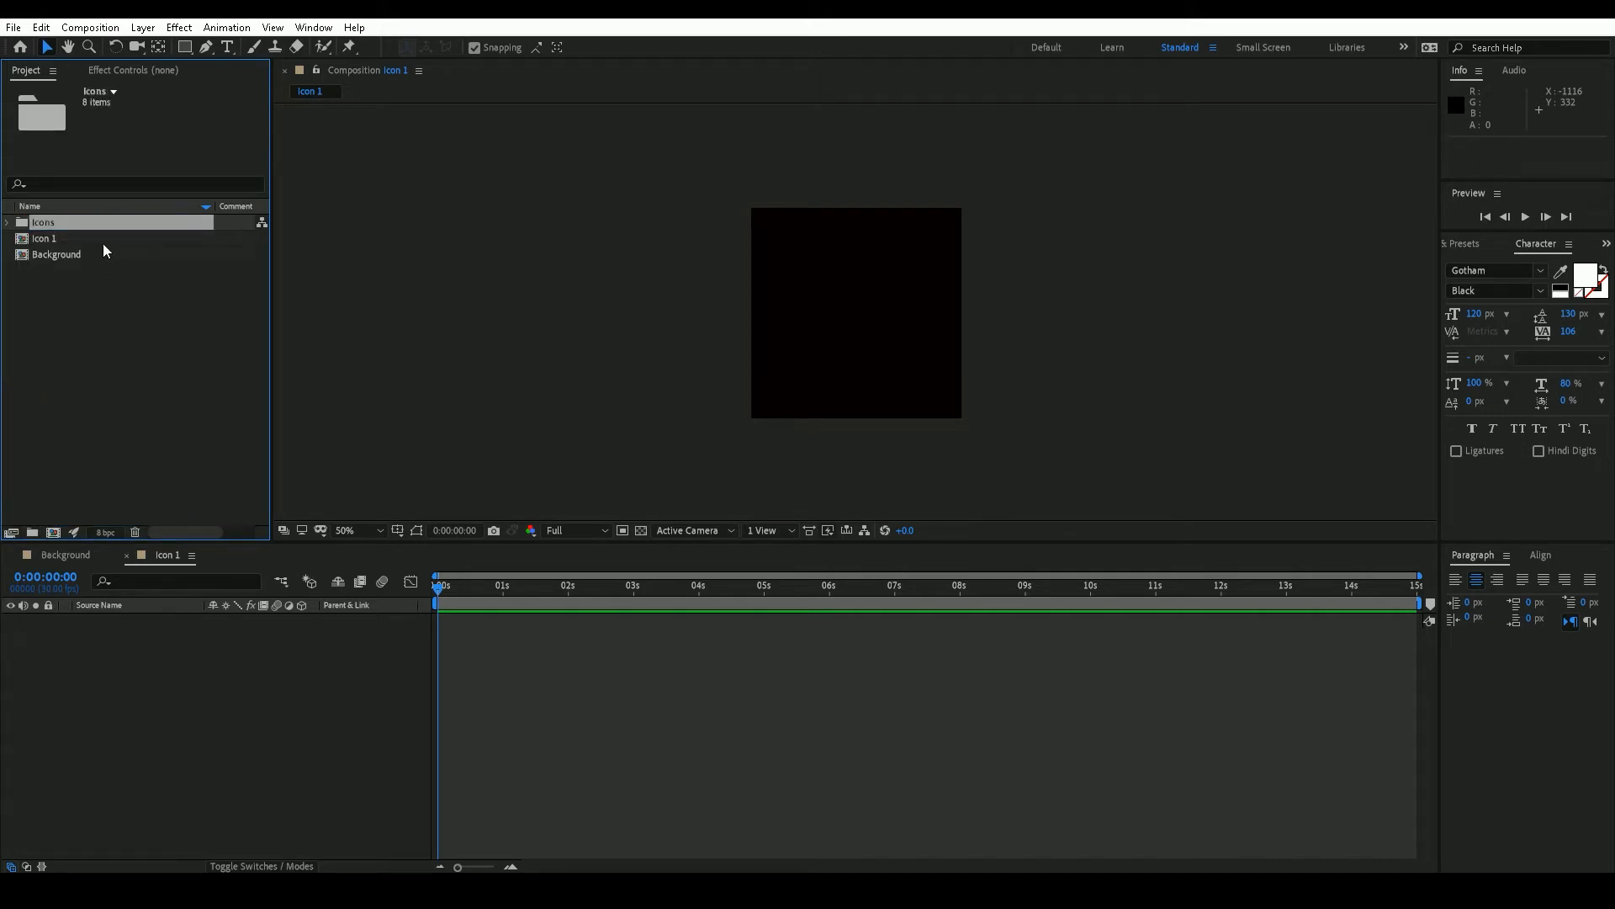
Step: Duplicate the Icon 1 composition five times to get Icon 2 through Icon 6
click(60, 284)
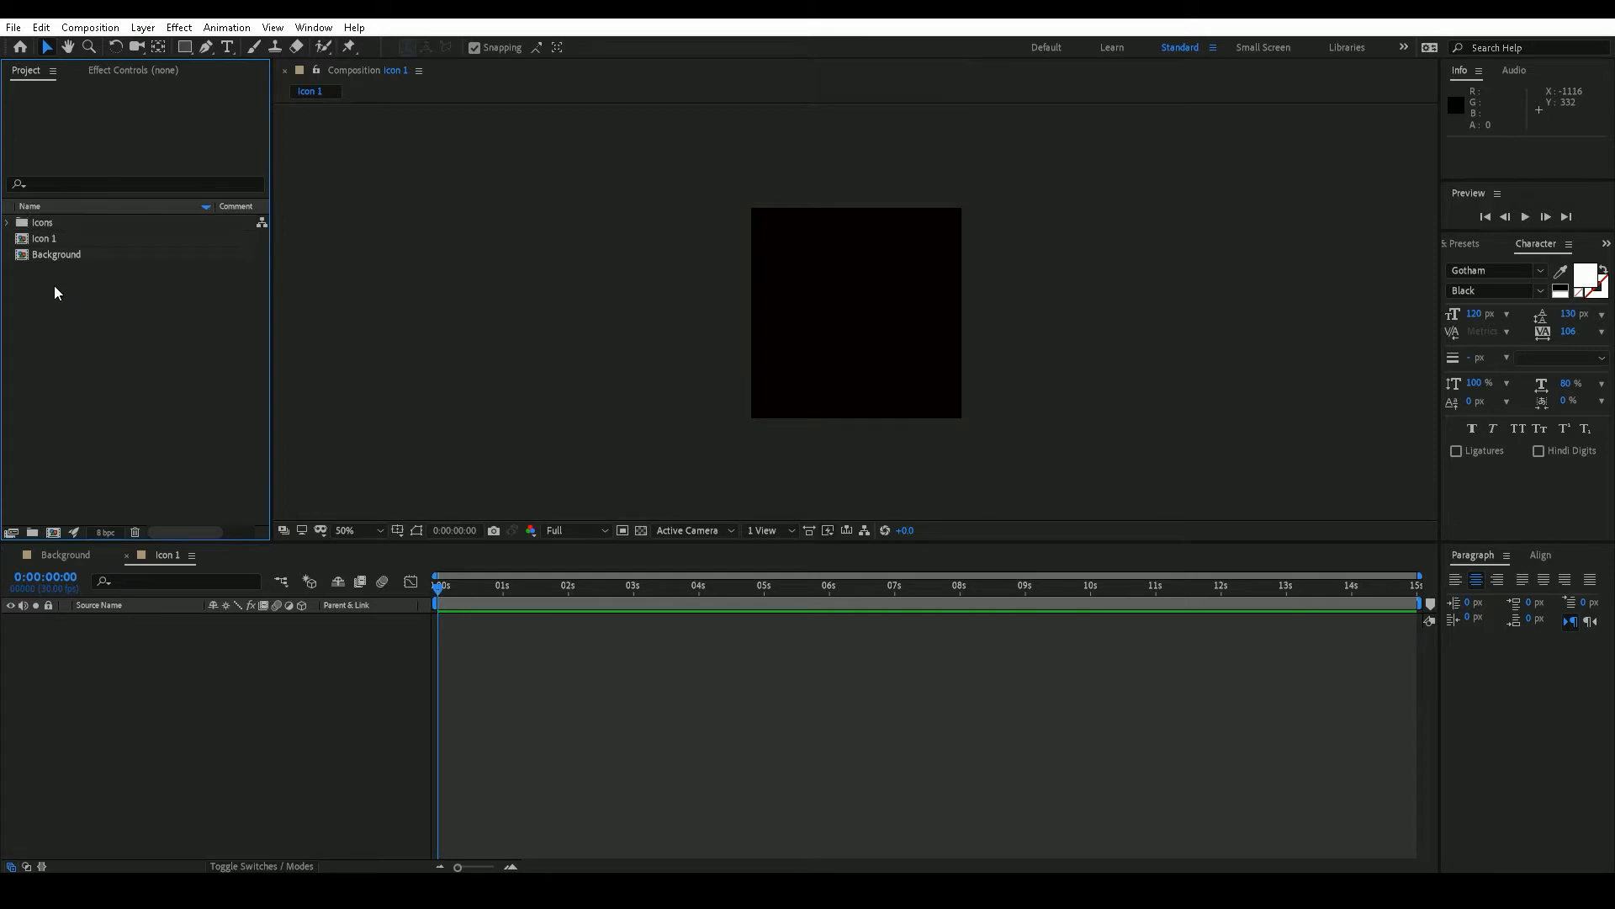
click(34, 243)
click(40, 27)
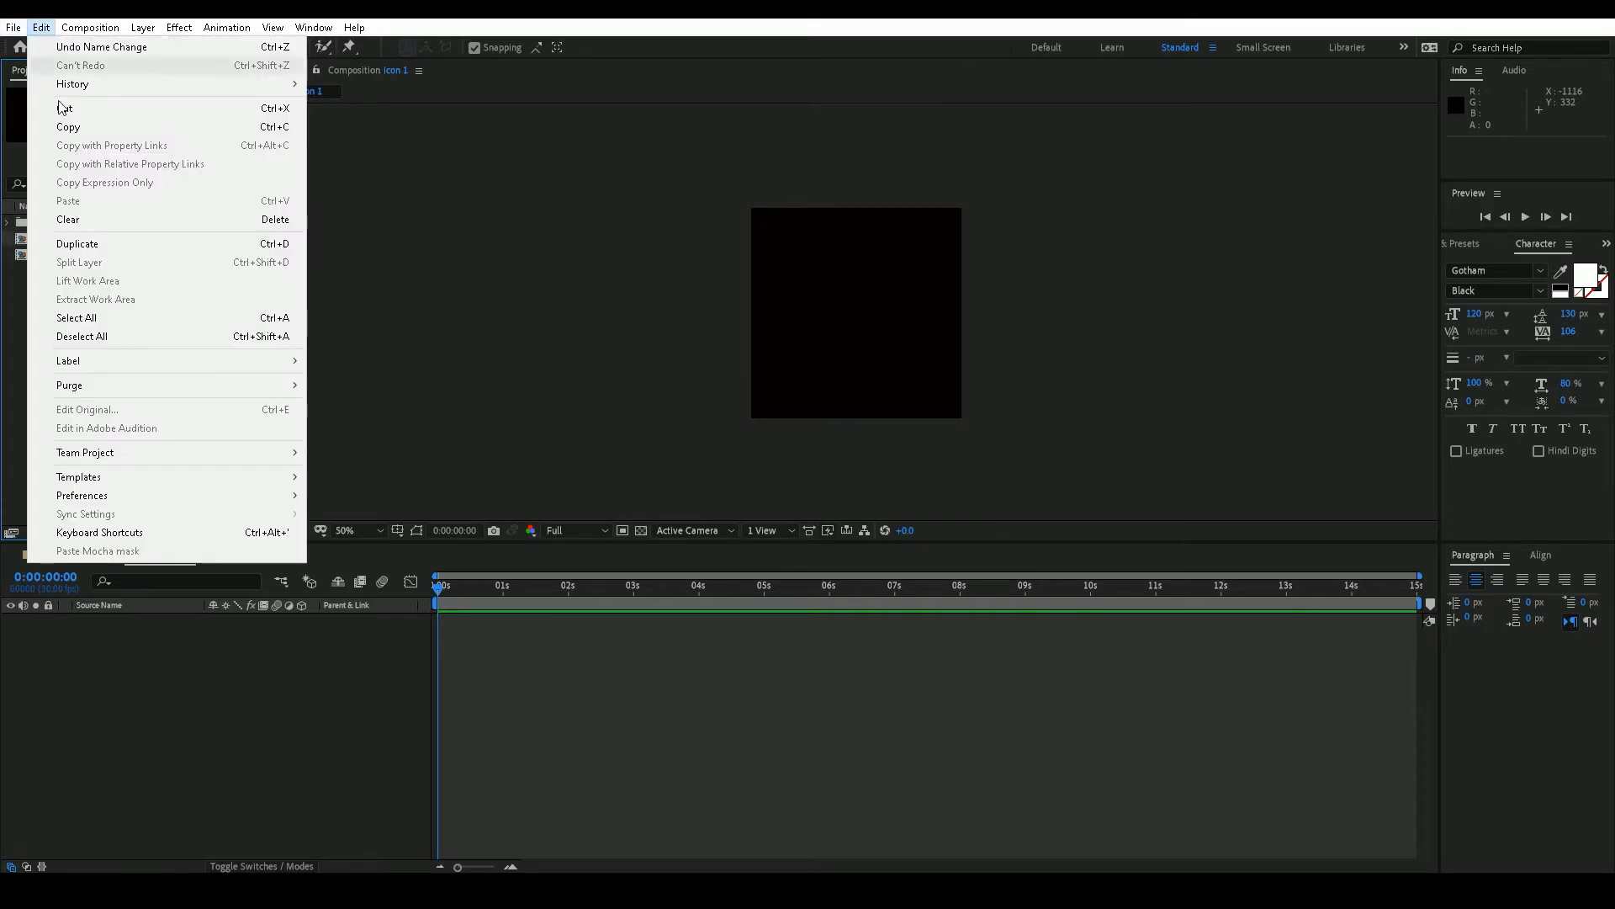
click(298, 244)
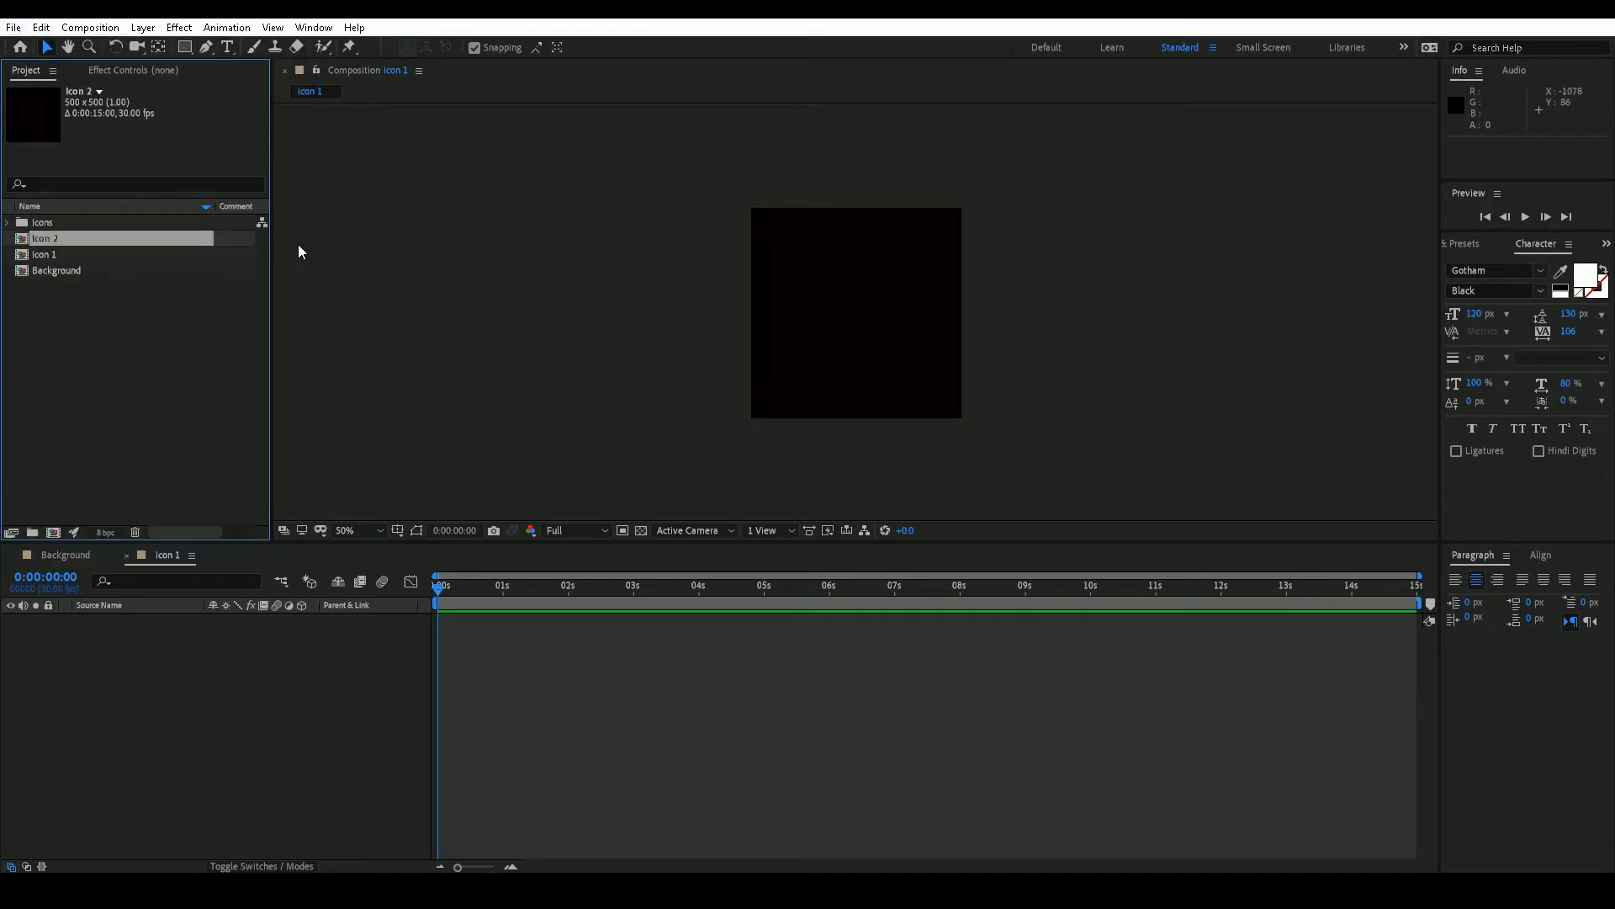
key(ctrl+d)
key(ctrl+d)
key(ctrl+d)
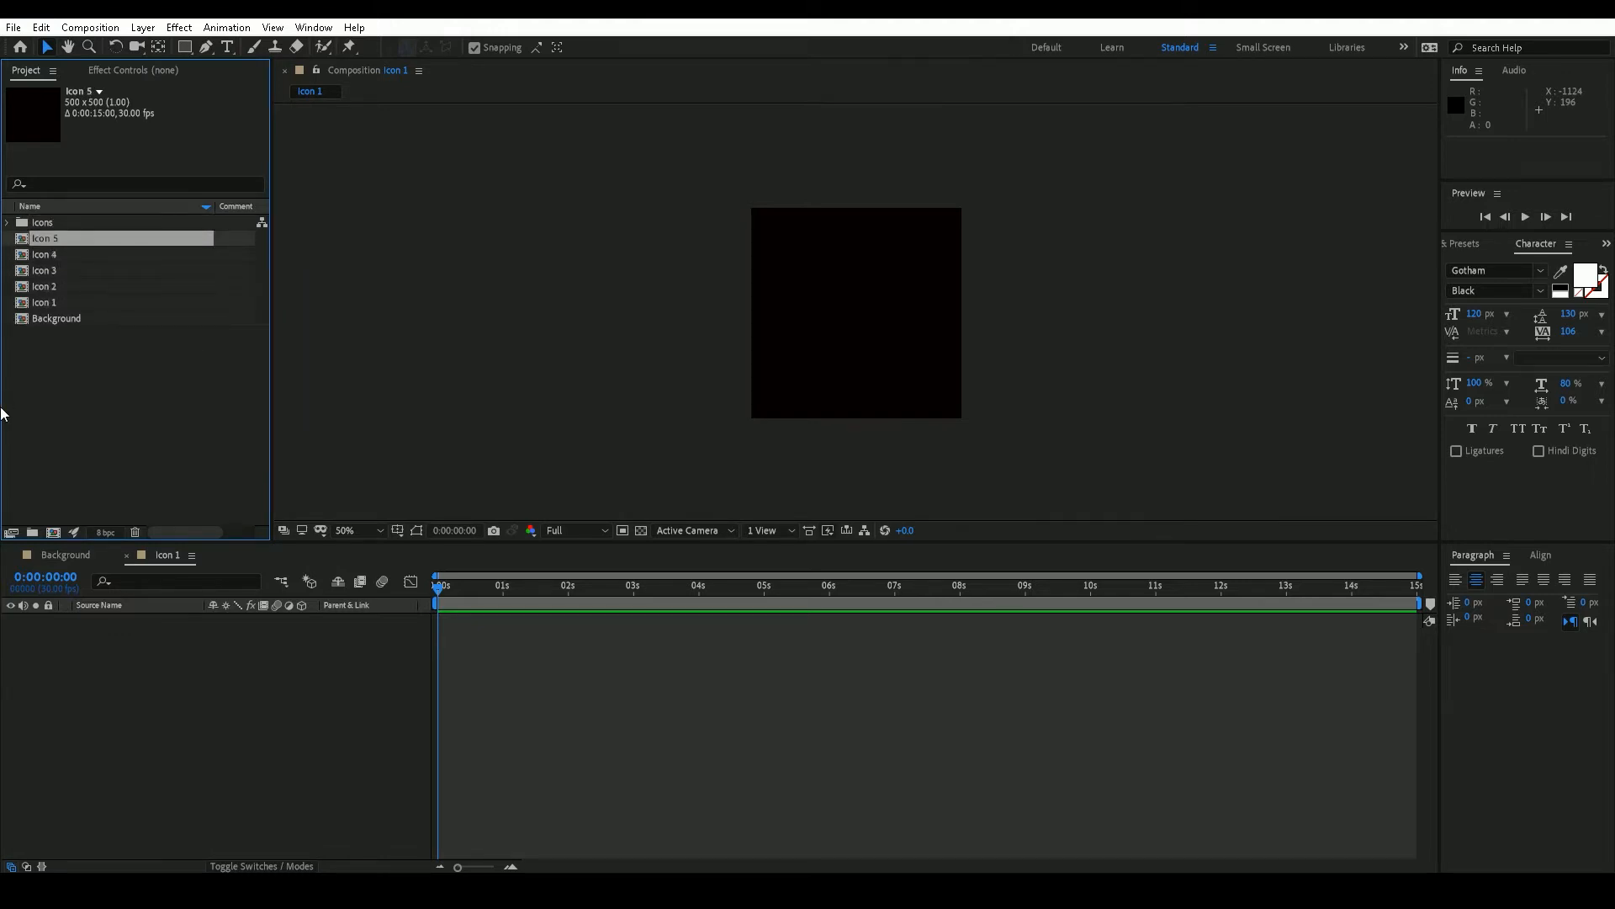
key(ctrl+d)
click(42, 394)
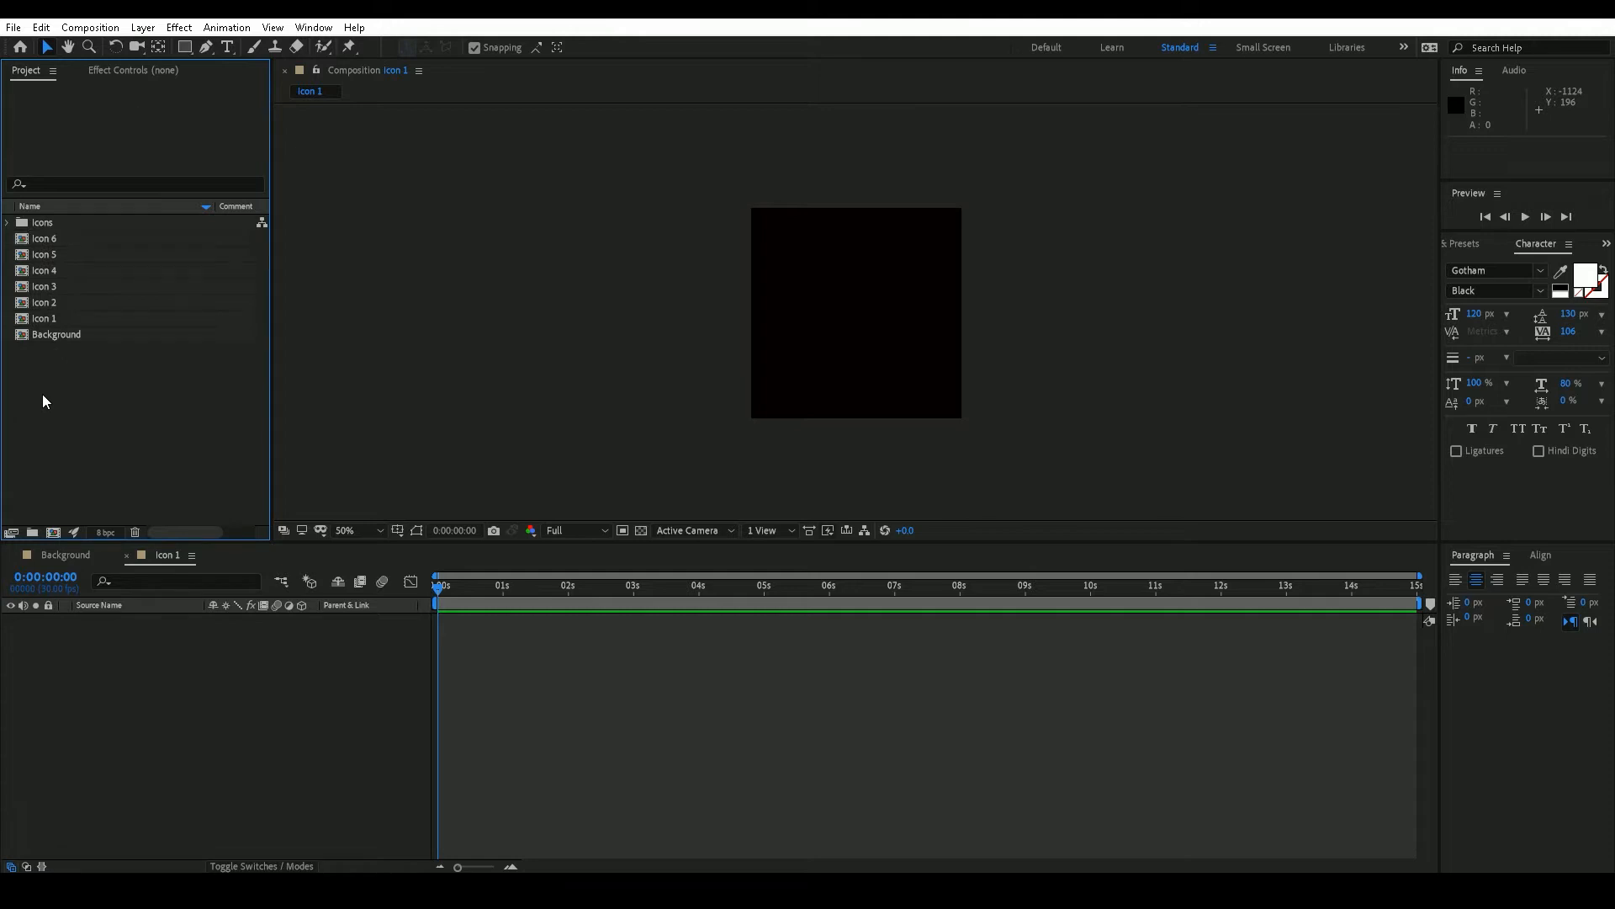
Step: Open the Icon 1 composition and add Facebook.pdf from the Icons folder as a layer
double_click(57, 318)
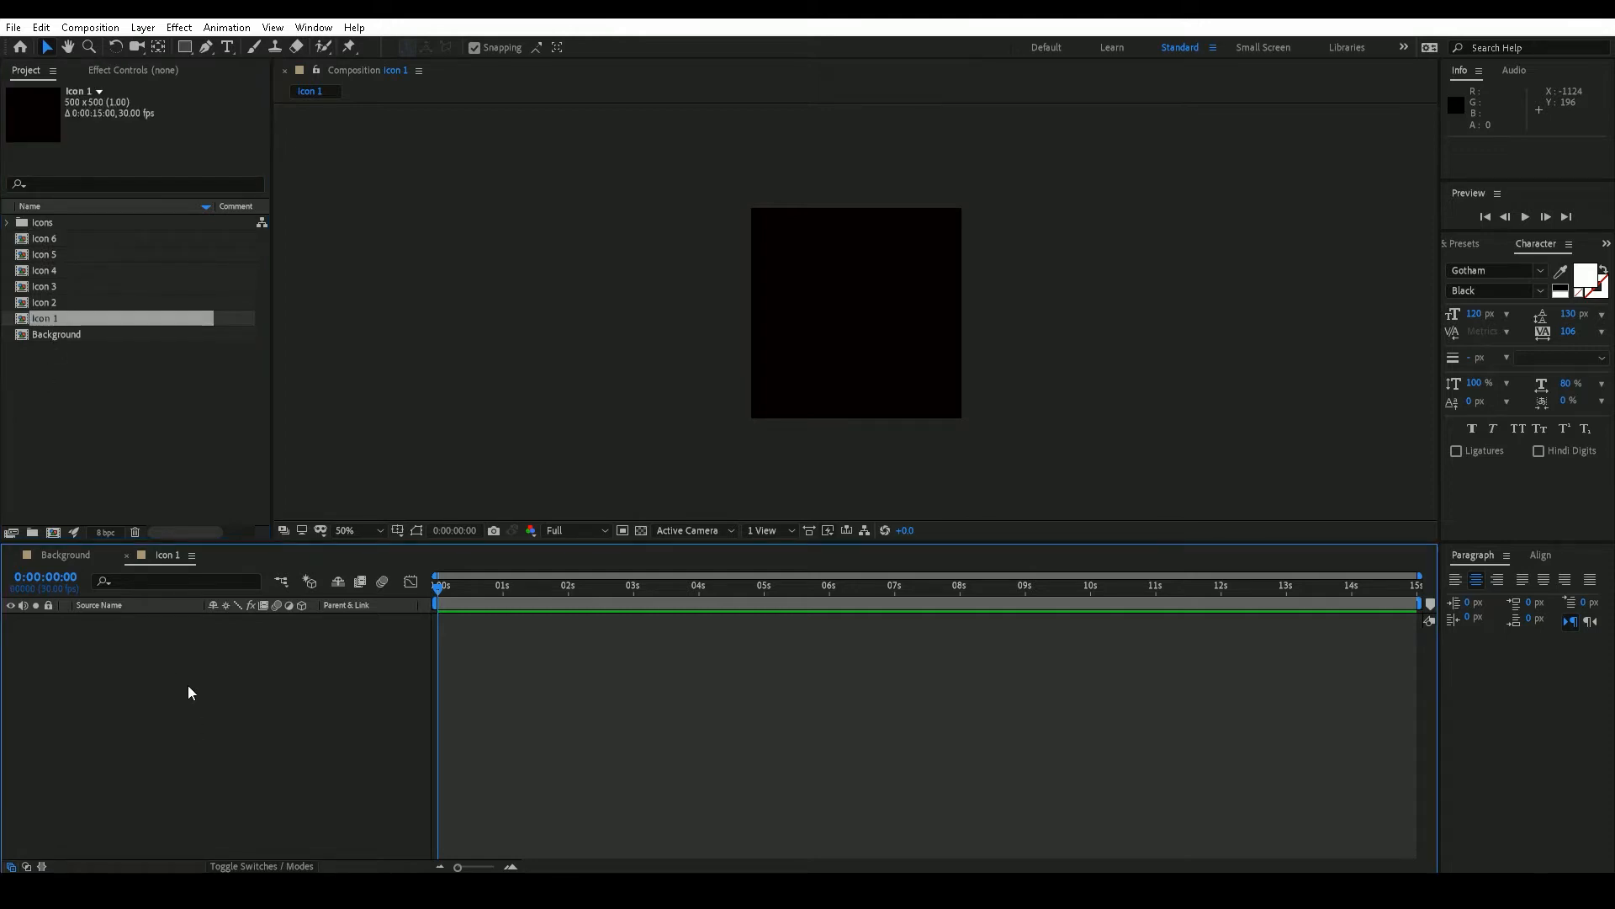
click(8, 222)
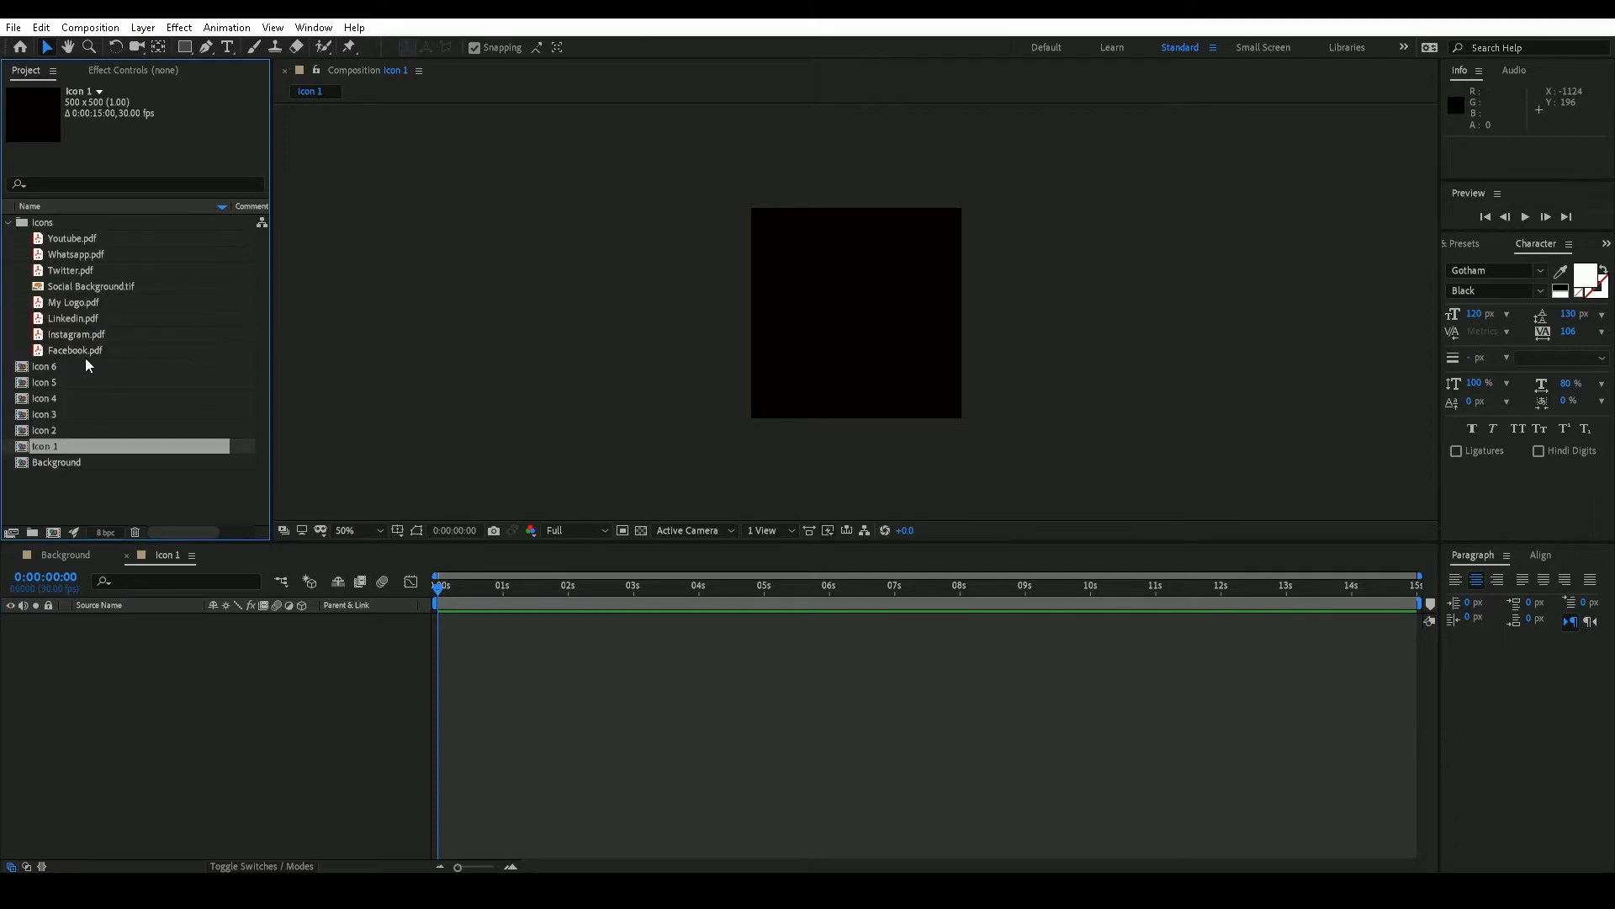
click(80, 351)
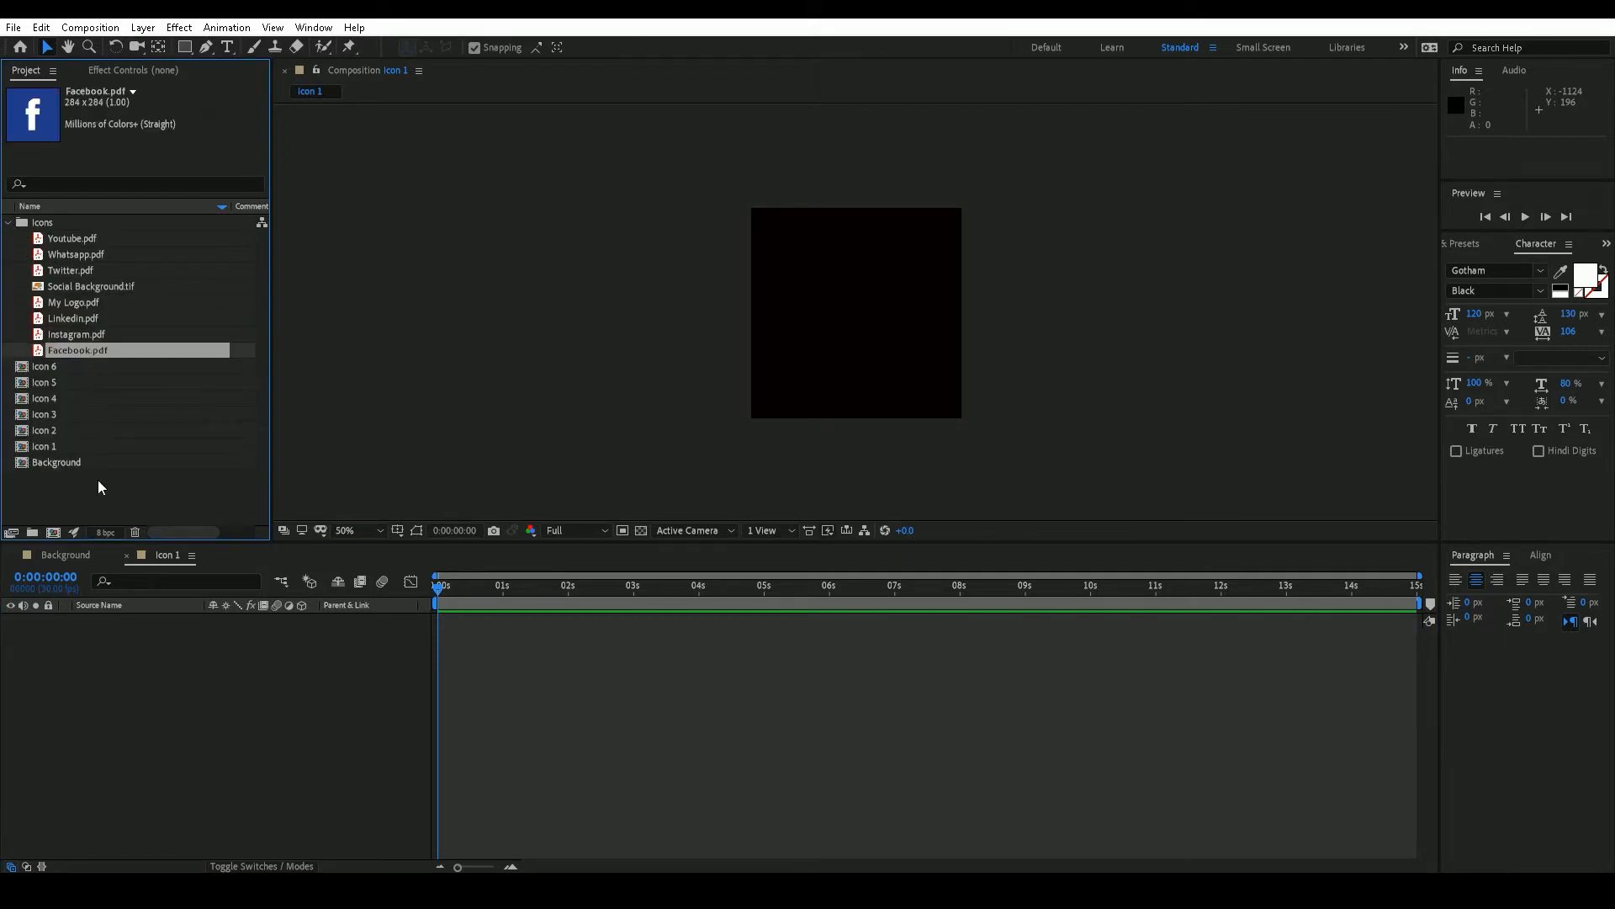
drag(95, 352, 111, 631)
Step: Scale the Facebook.pdf layer to fill the composition with Fit to Comp
right_click(119, 621)
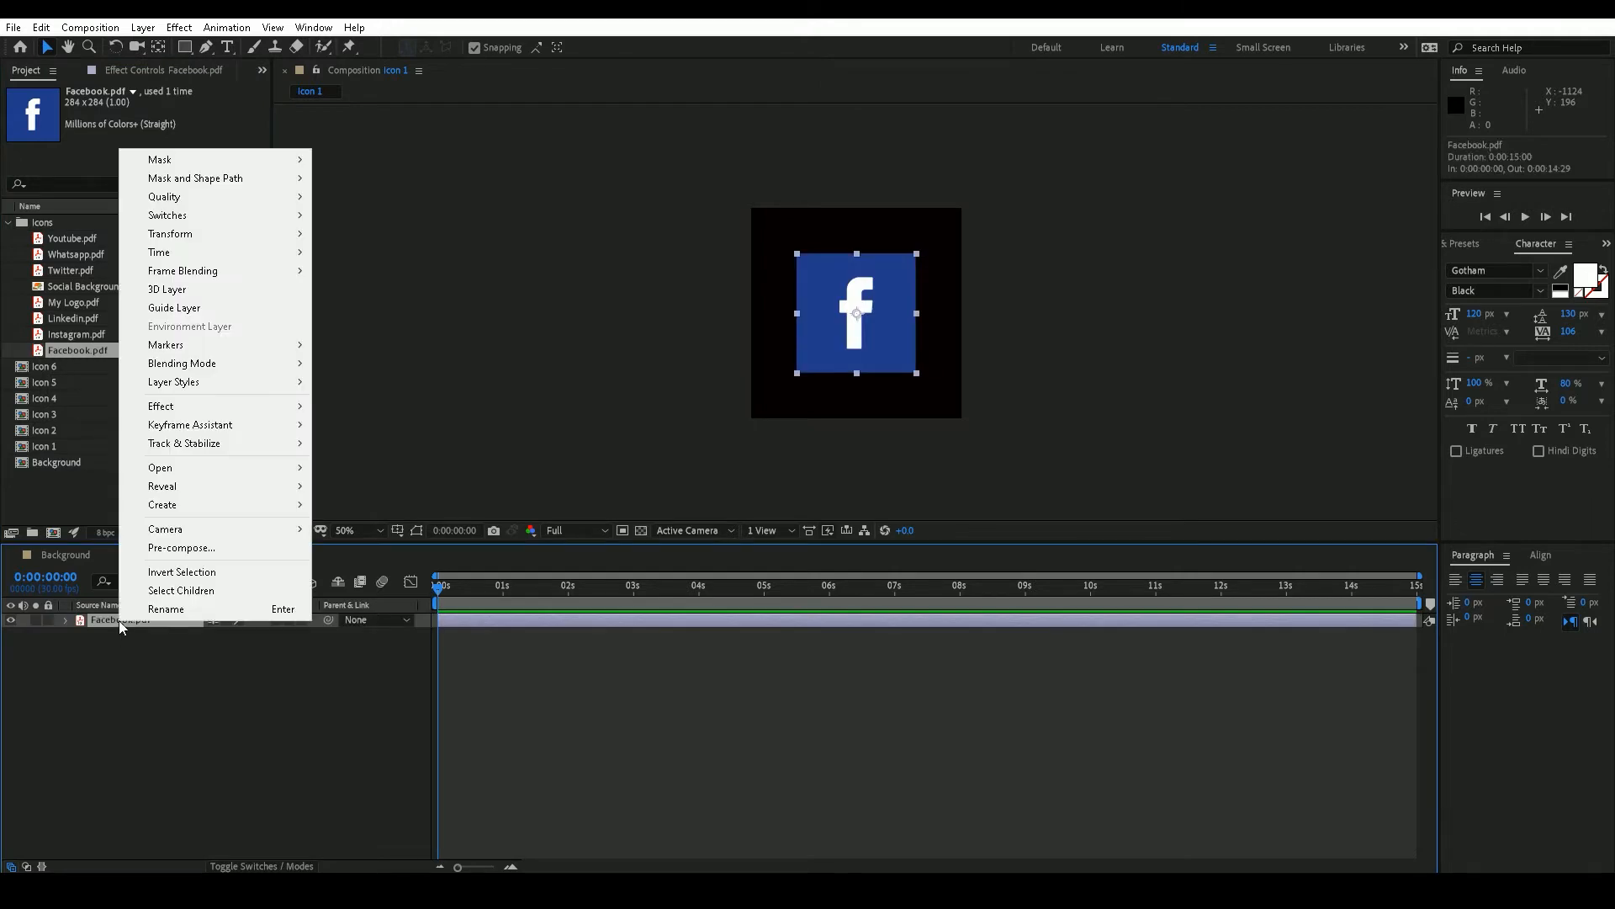
mouse_move(206, 235)
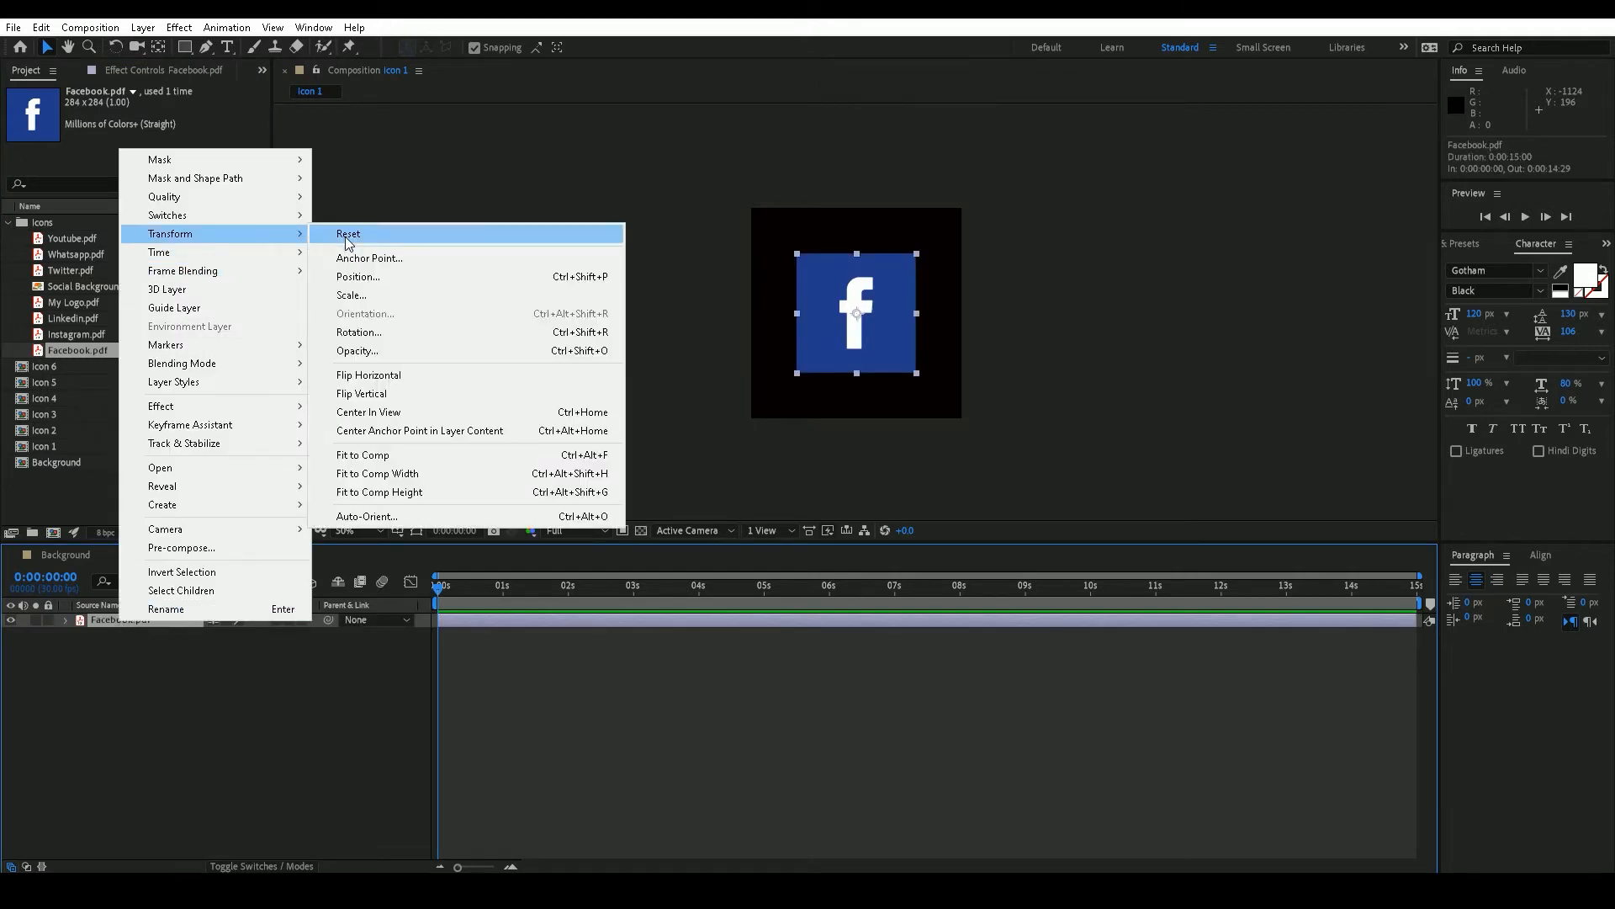
click(323, 455)
click(178, 675)
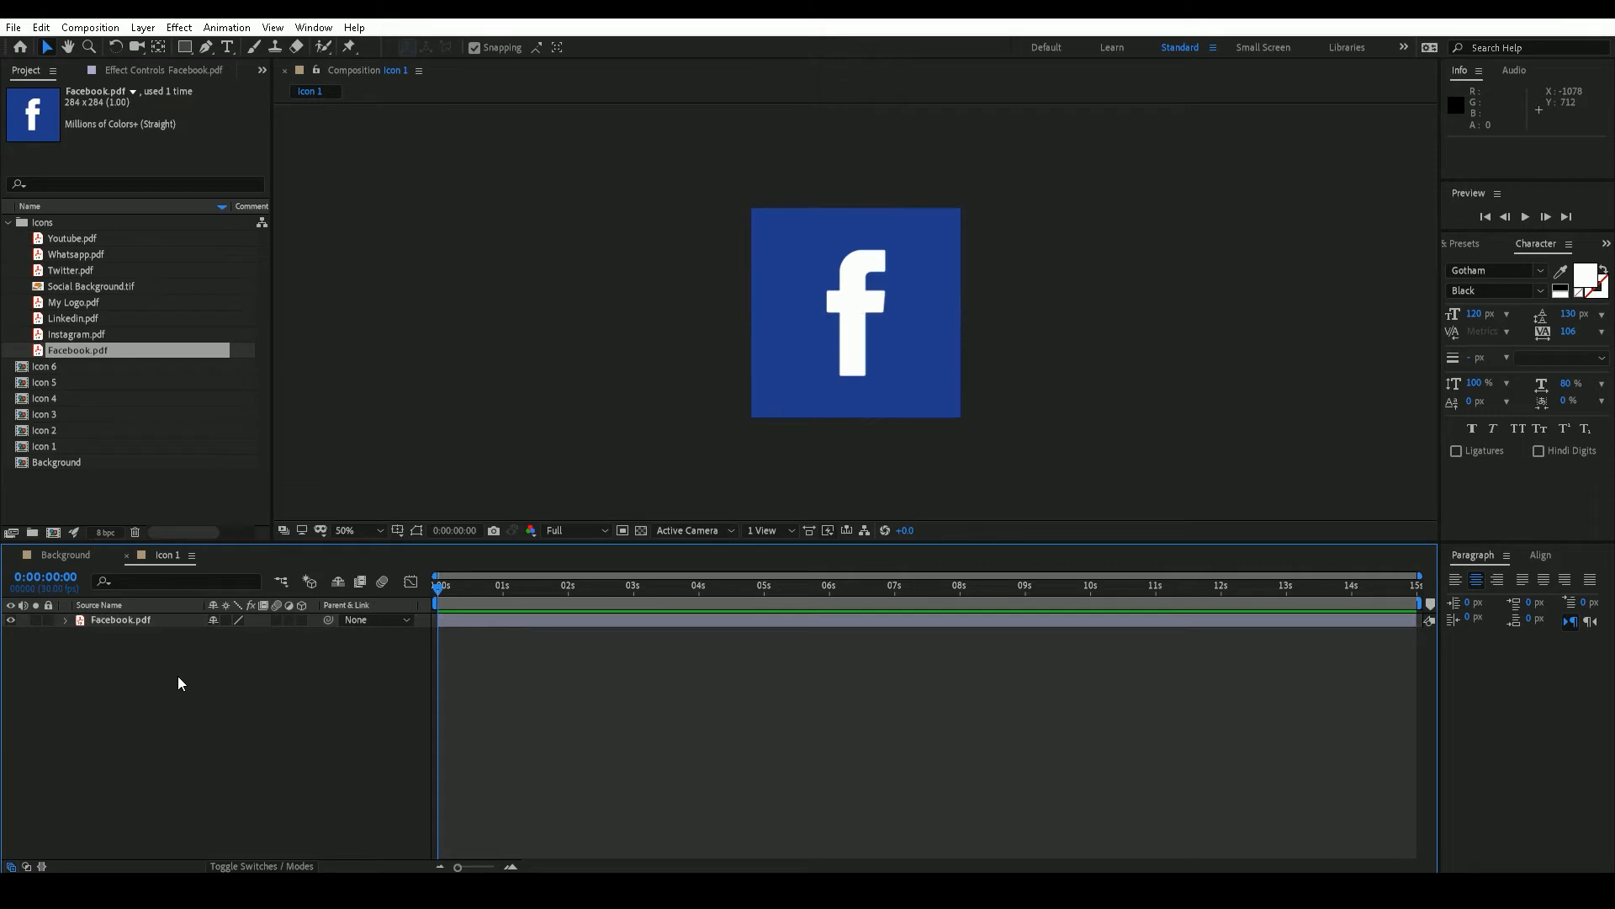
double_click(184, 47)
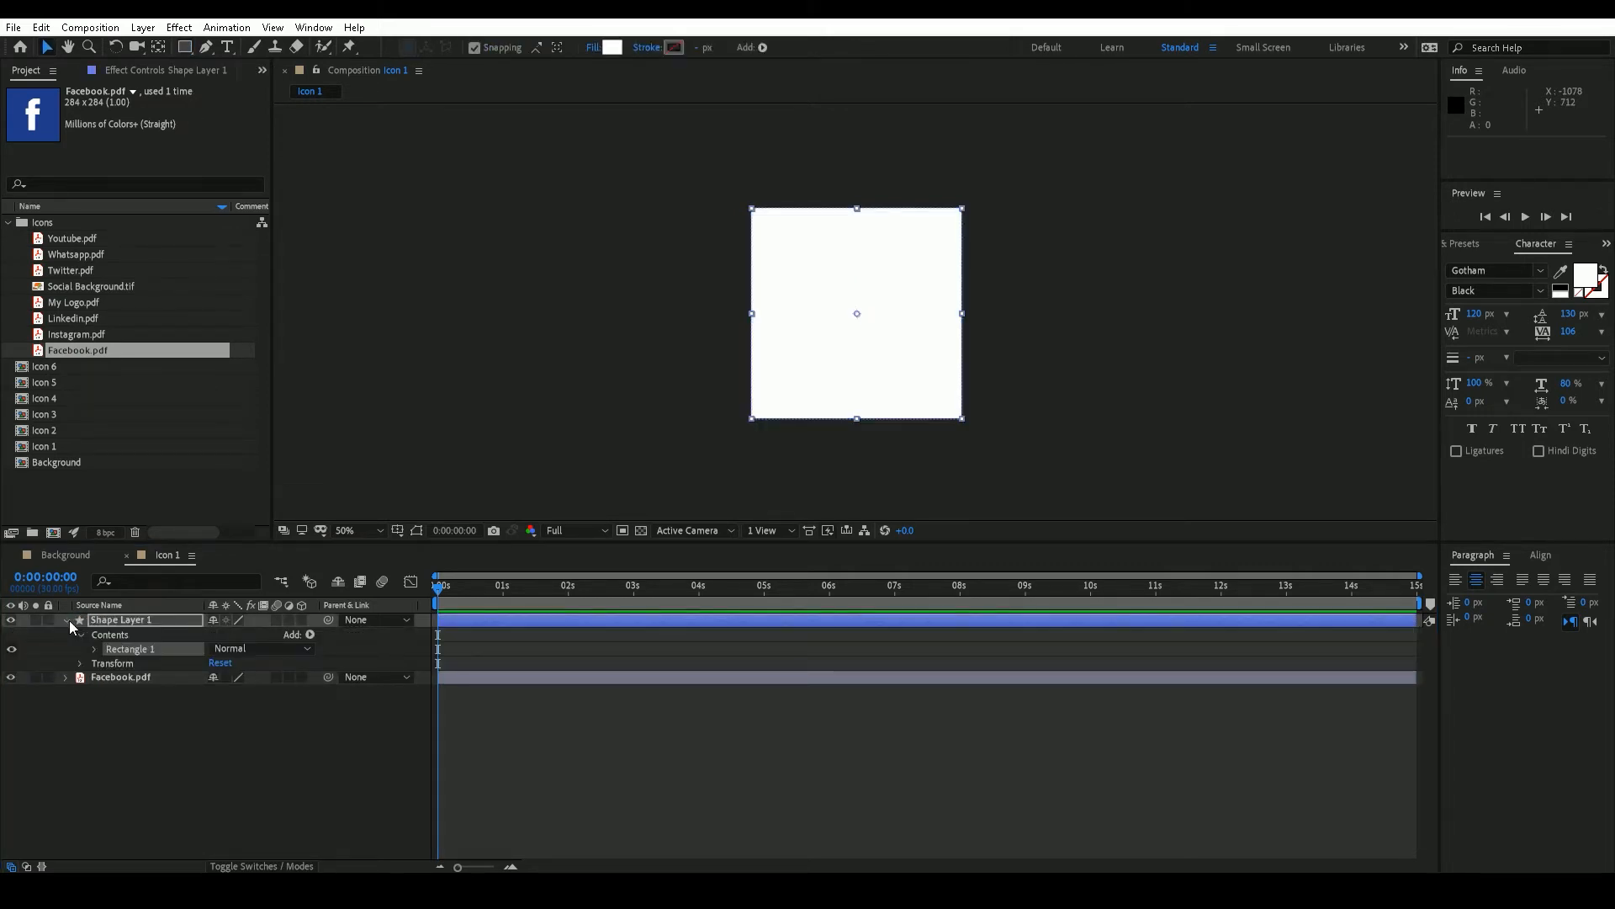
click(69, 619)
click(154, 620)
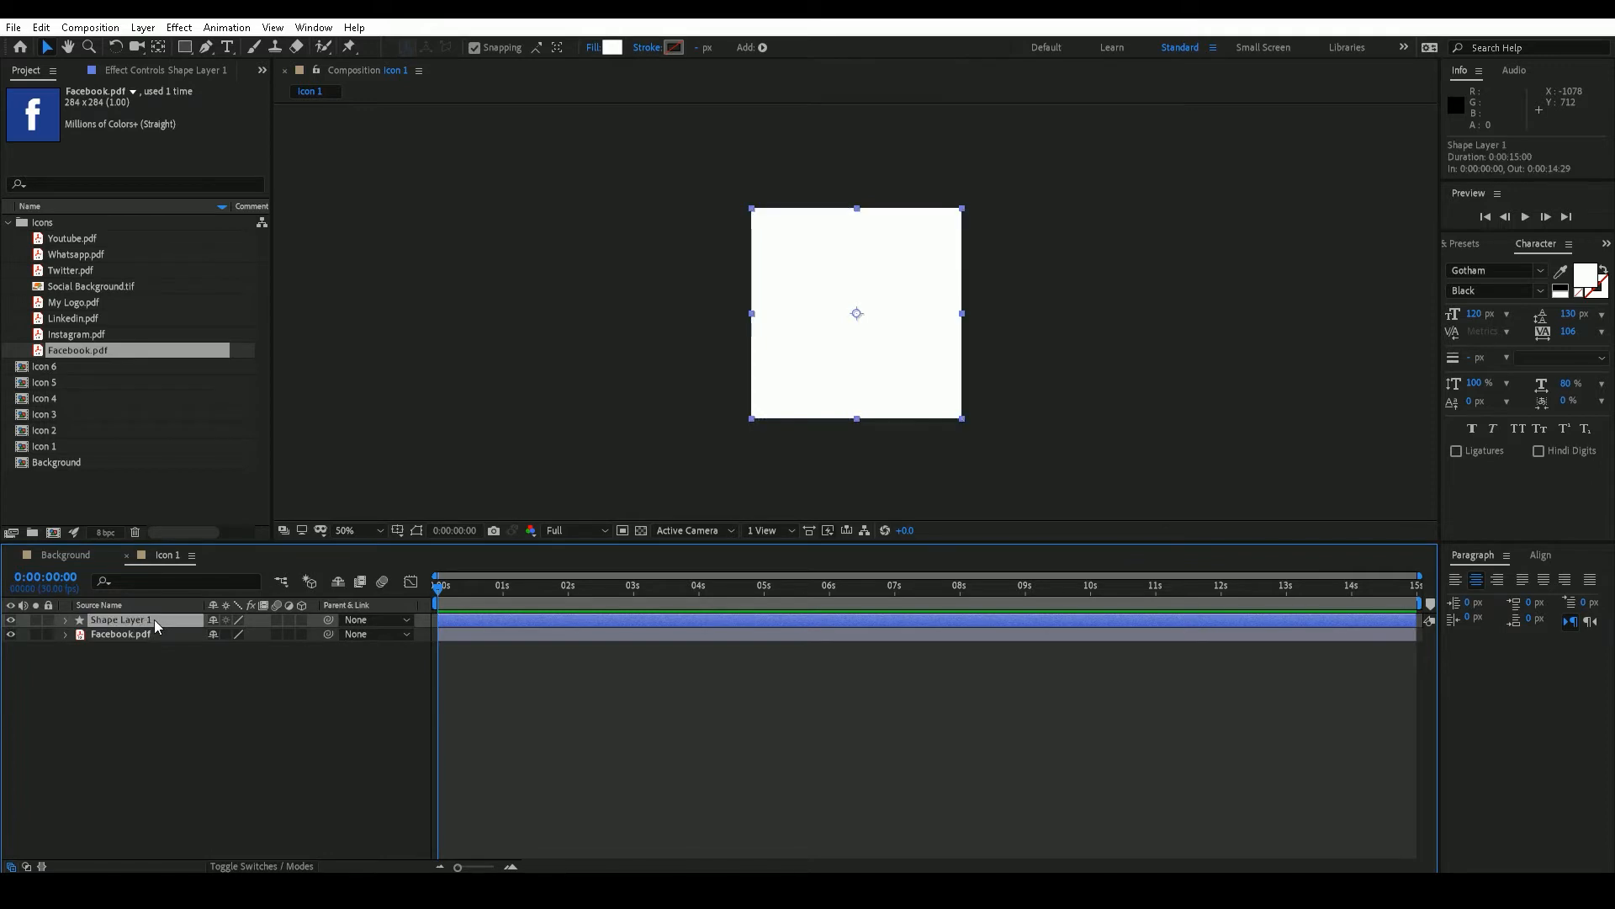
key(Delete)
Step: Draw a white triangle with the Pen tool over the lower-left half of the Facebook icon, as a new shape layer
click(206, 48)
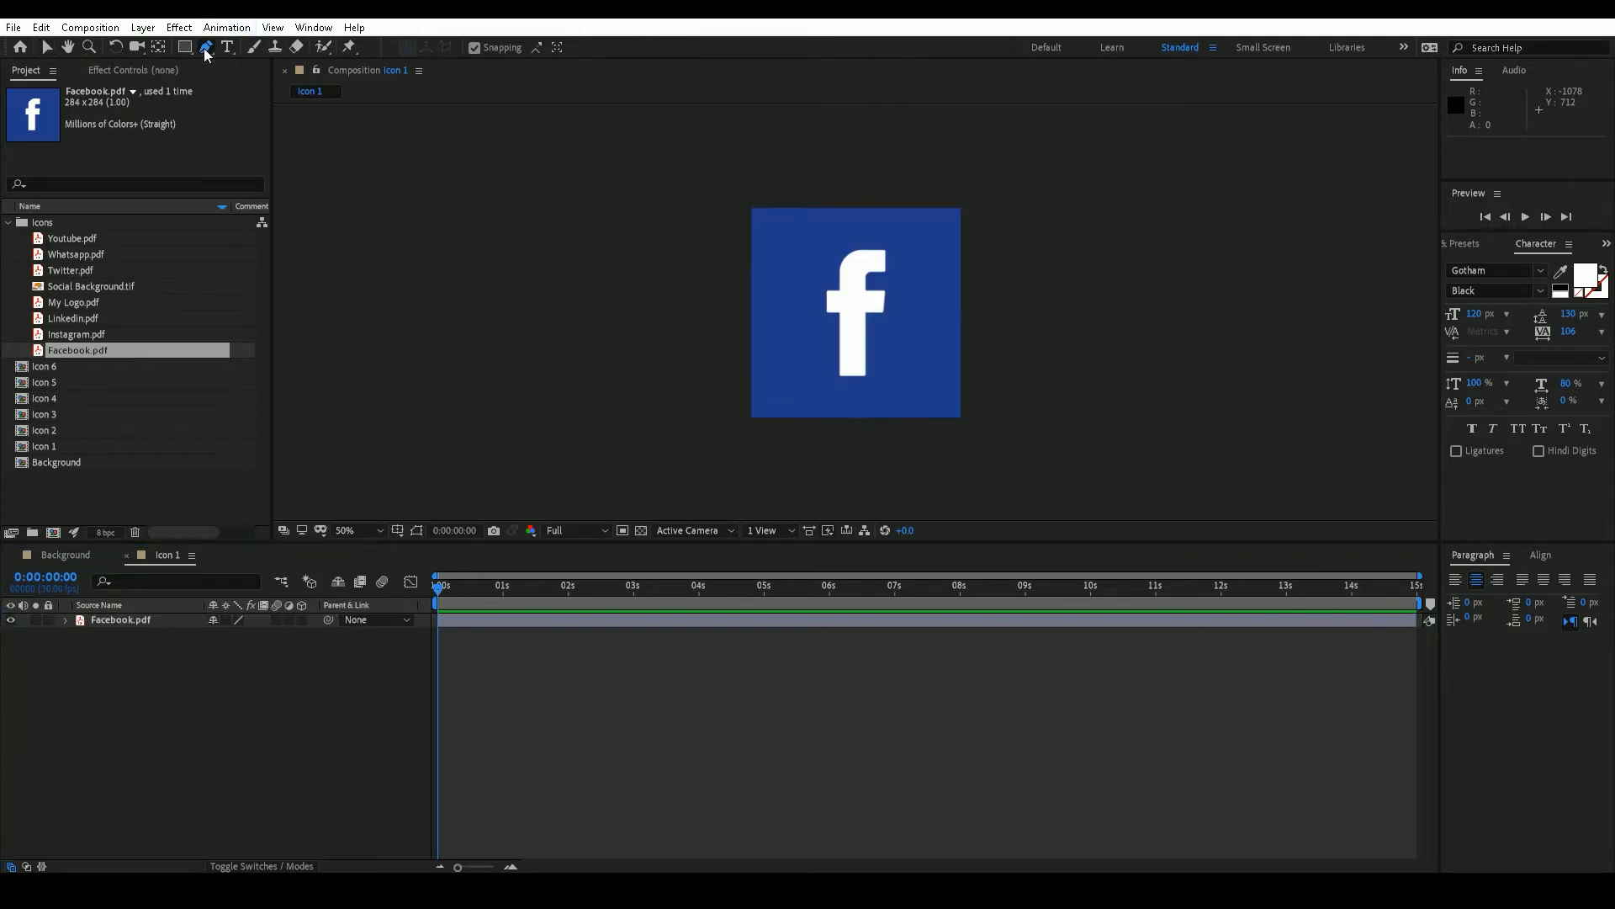
click(743, 209)
click(744, 421)
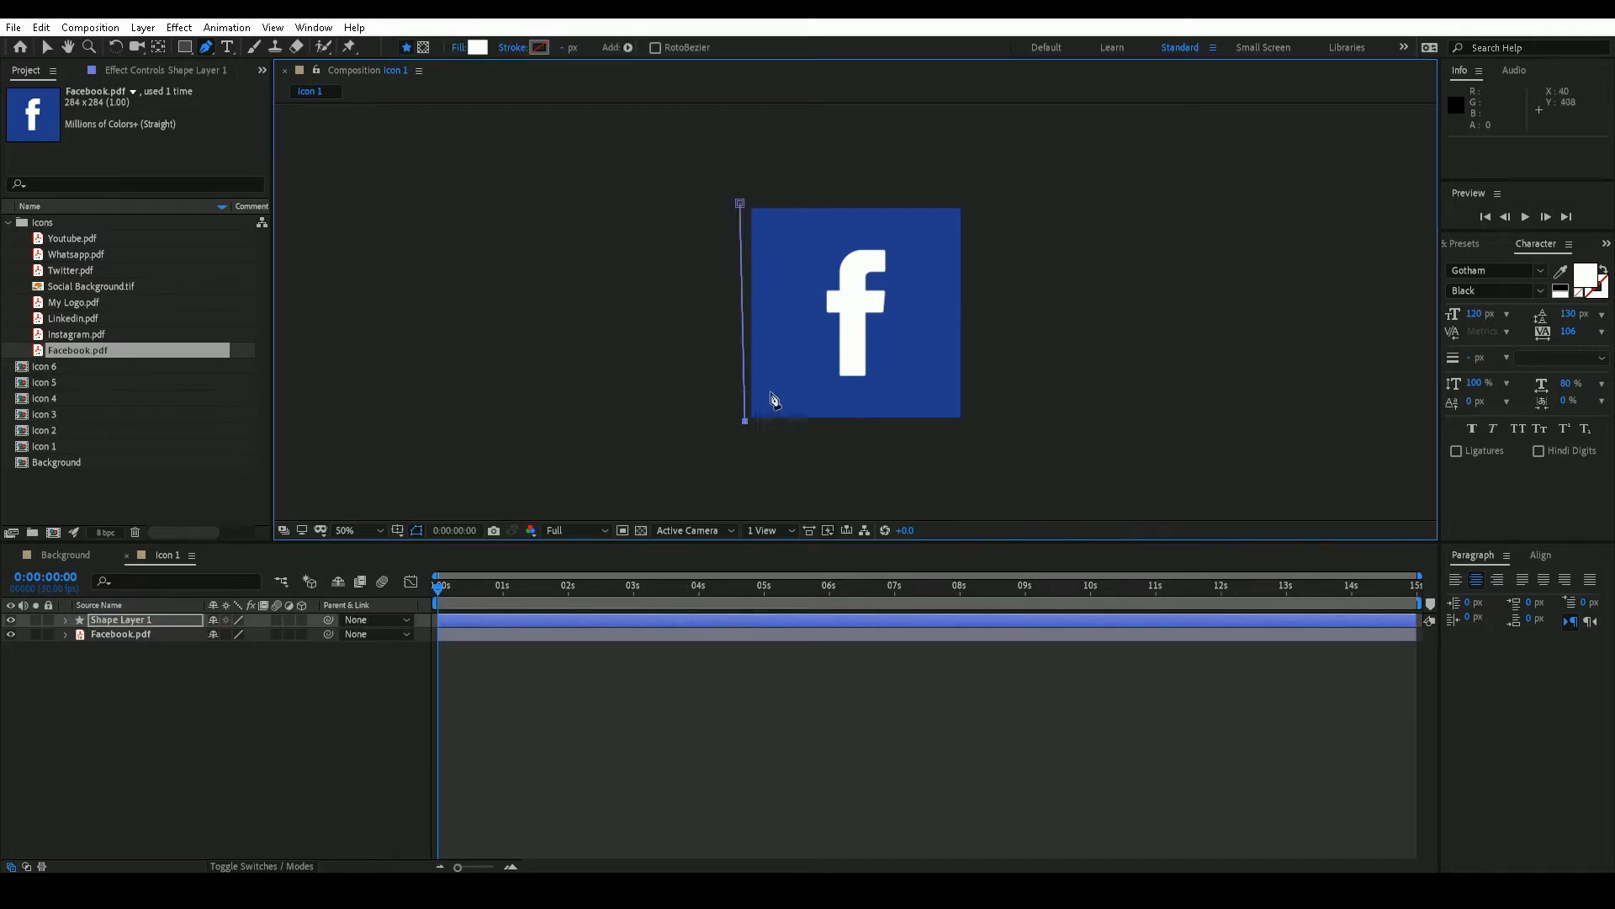
click(964, 426)
click(739, 204)
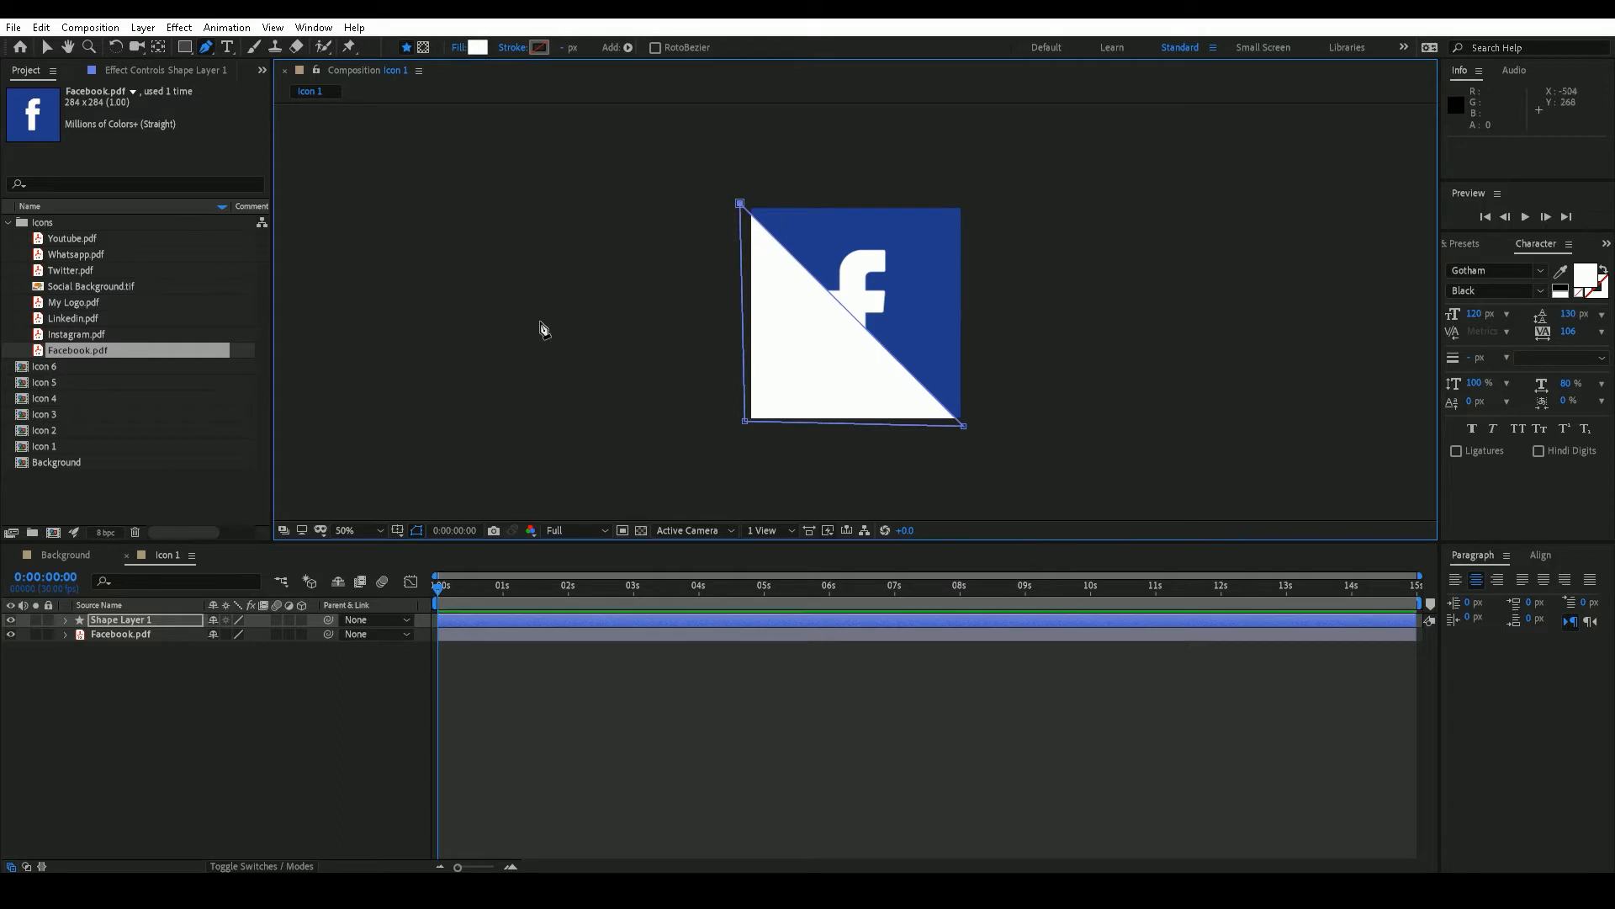
click(45, 46)
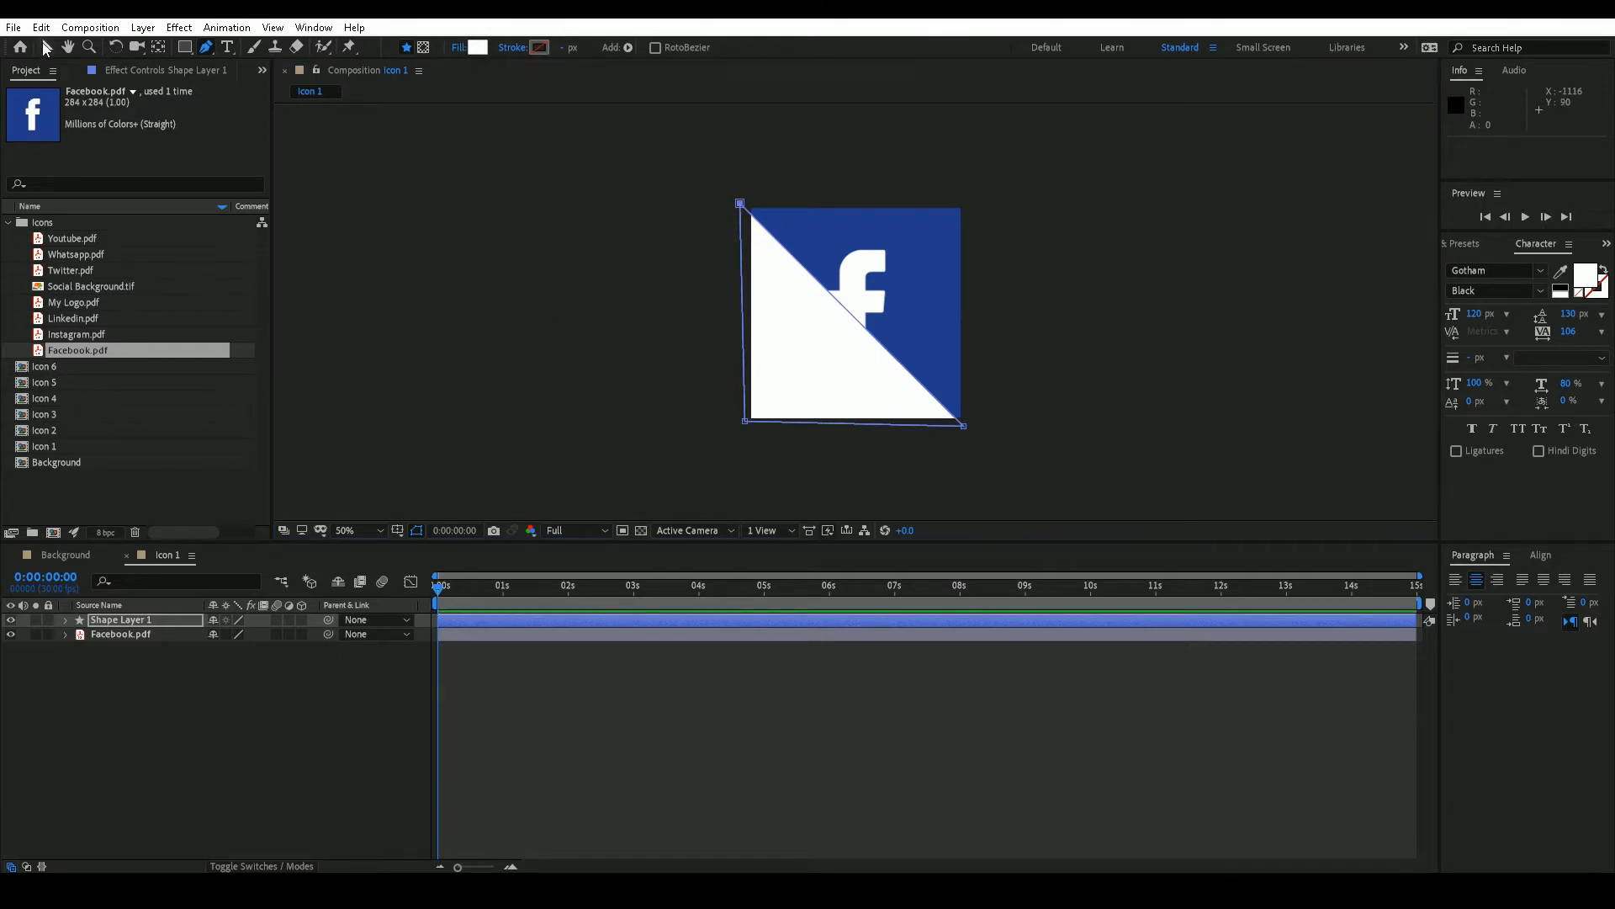
Step: Set the opacity of the white triangle shape layer in Icon 1 to 10%
click(139, 721)
click(149, 620)
key(t)
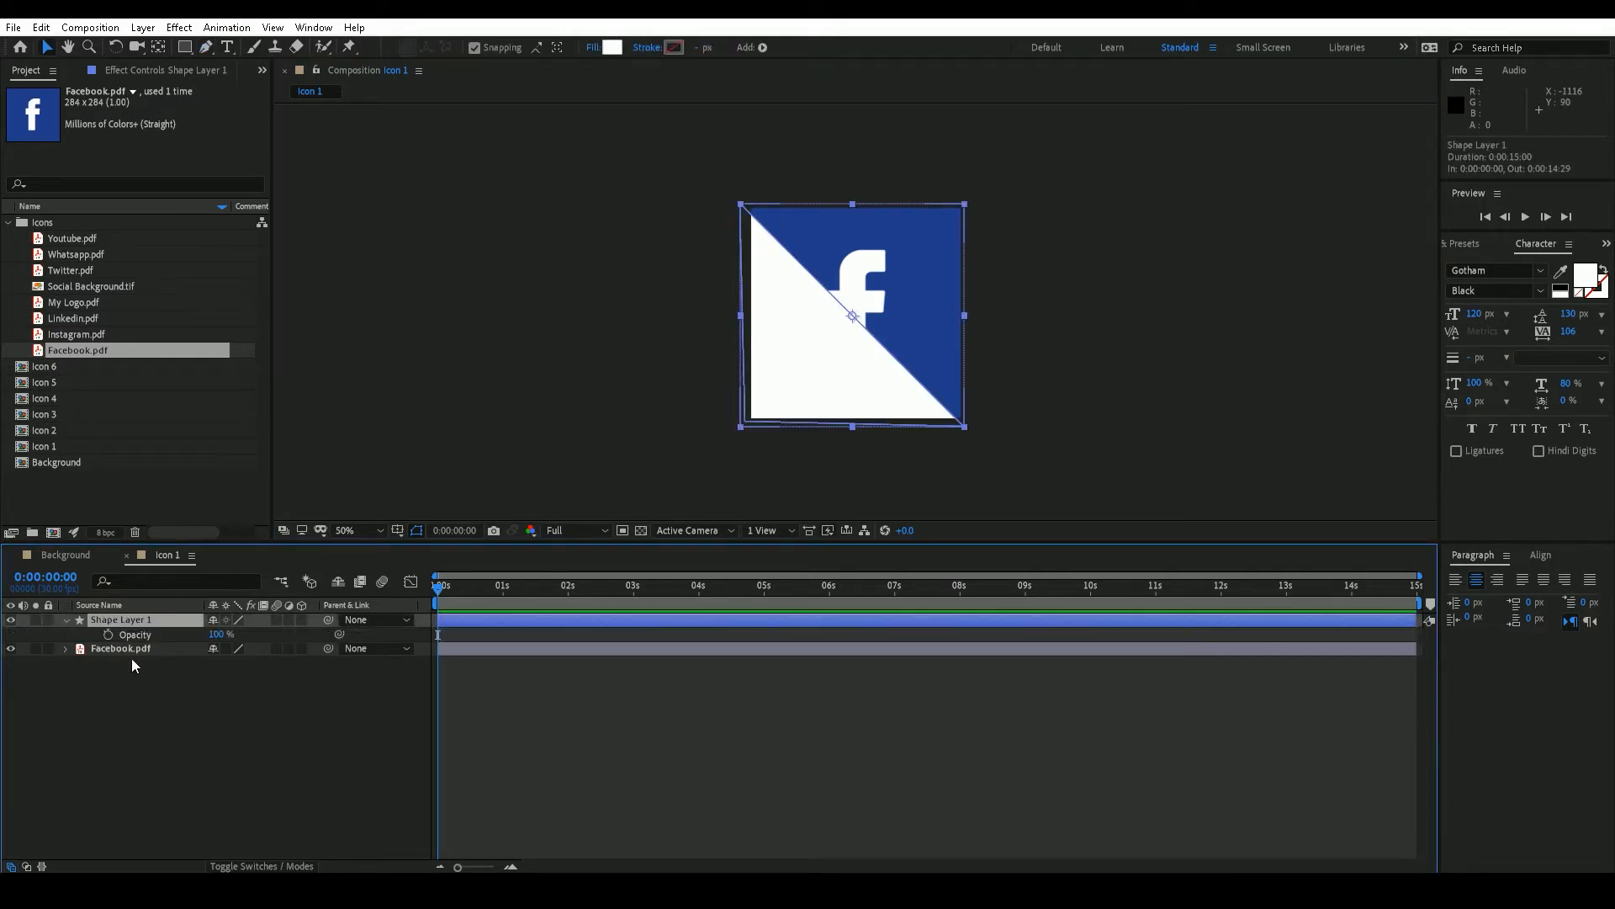
click(222, 634)
text(01)
key(BackSpace)
key(BackSpace)
text(10)
key(Return)
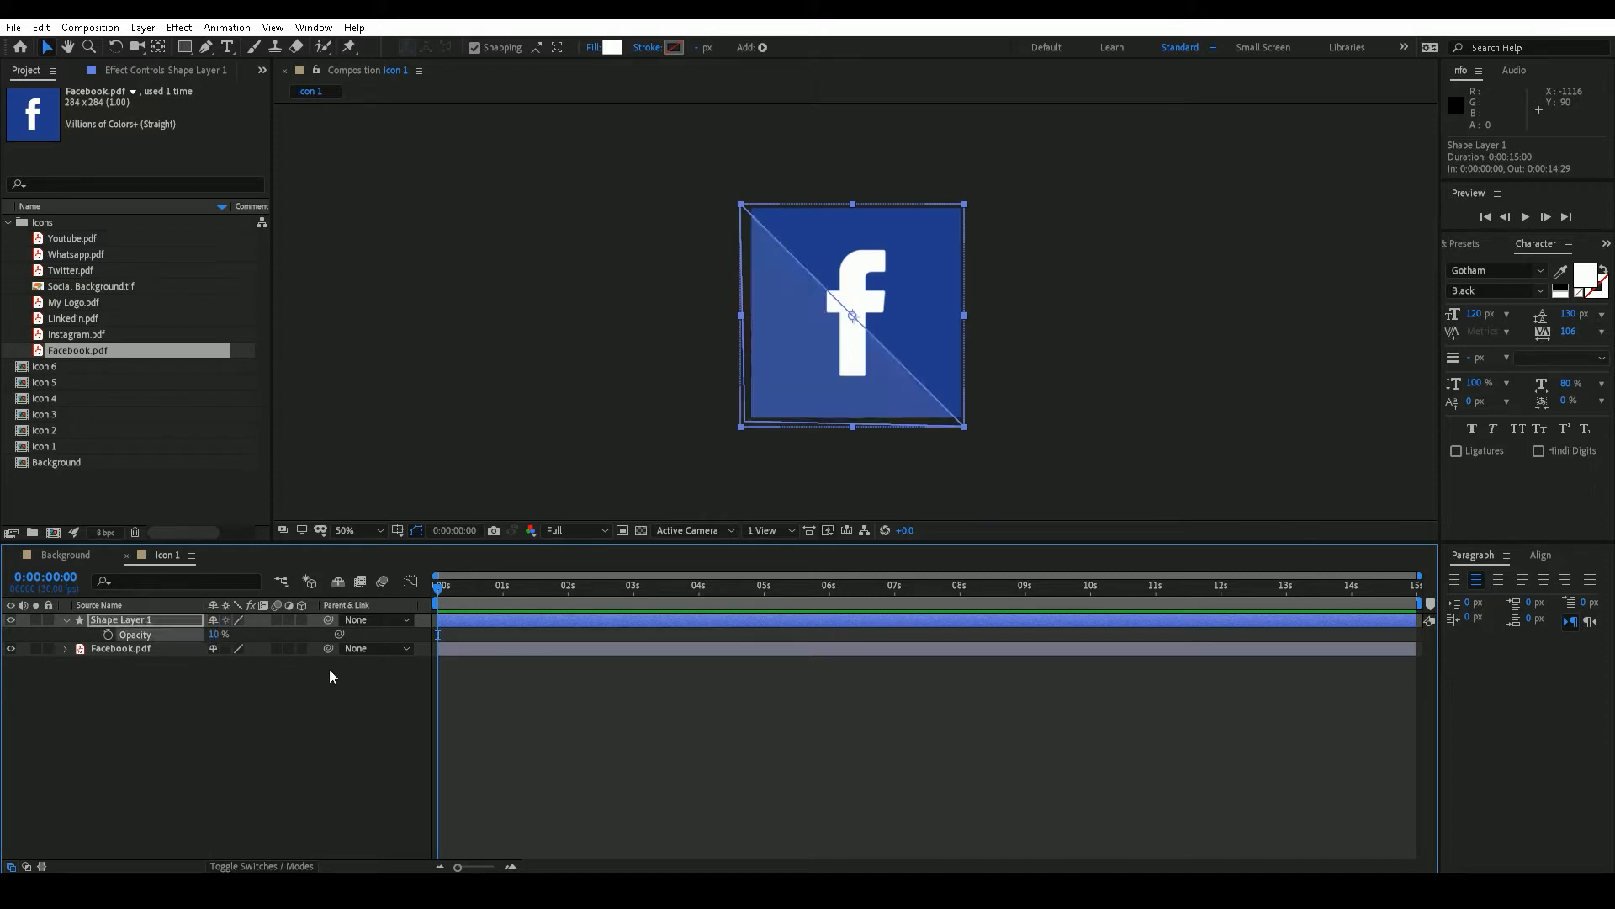
click(128, 668)
click(66, 620)
click(183, 480)
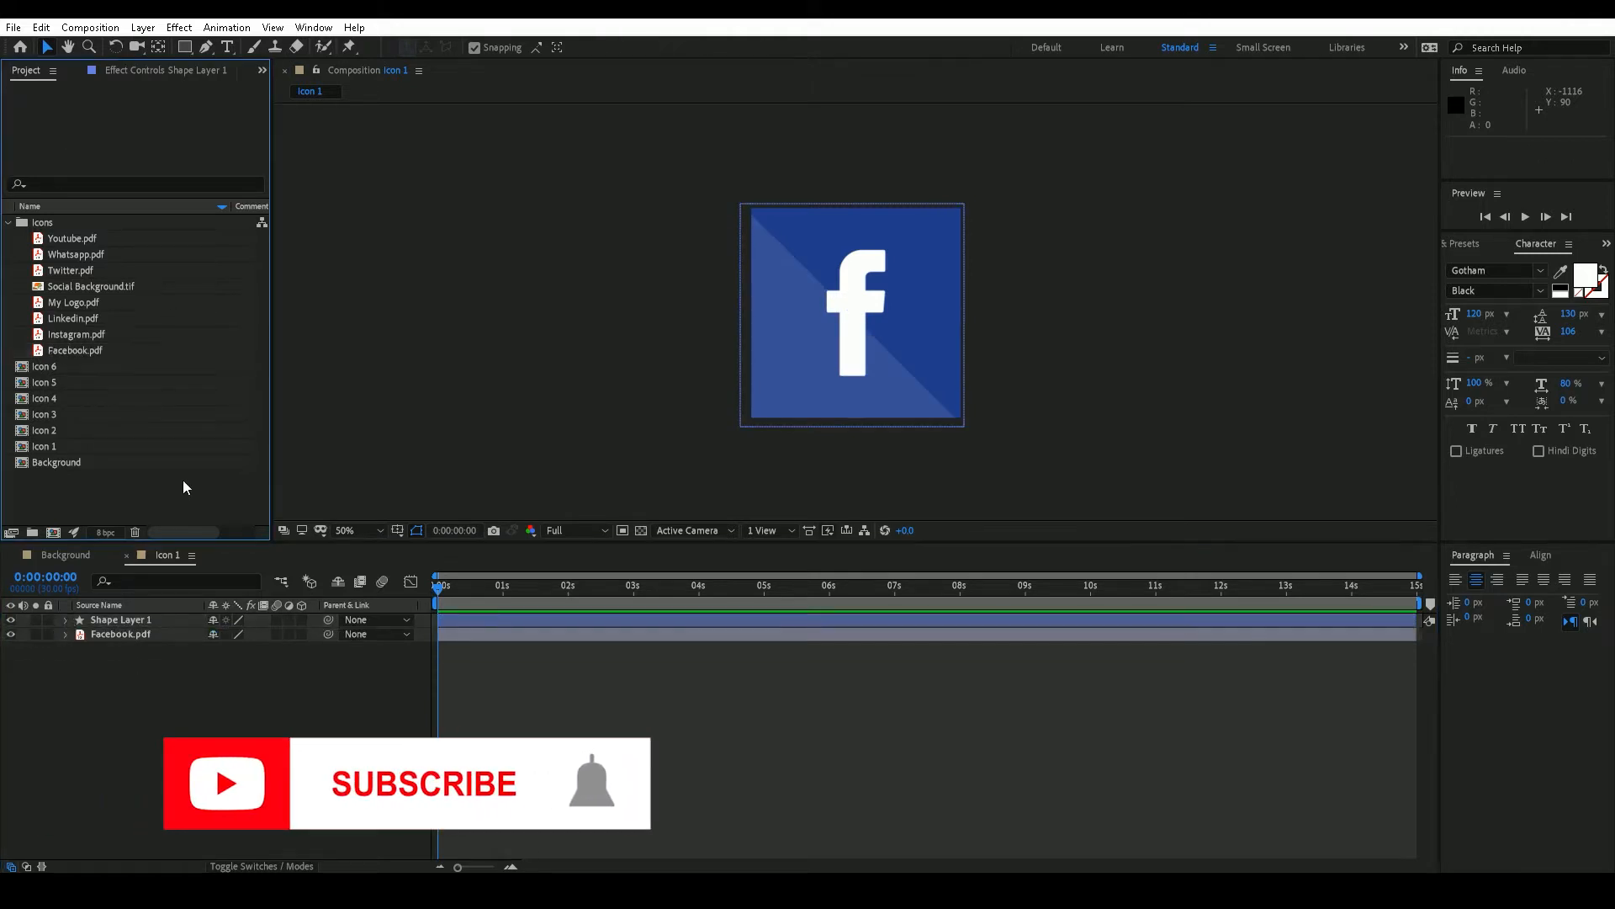
Step: Copy the translucent triangle shape layer from the Icon 1 composition
click(138, 695)
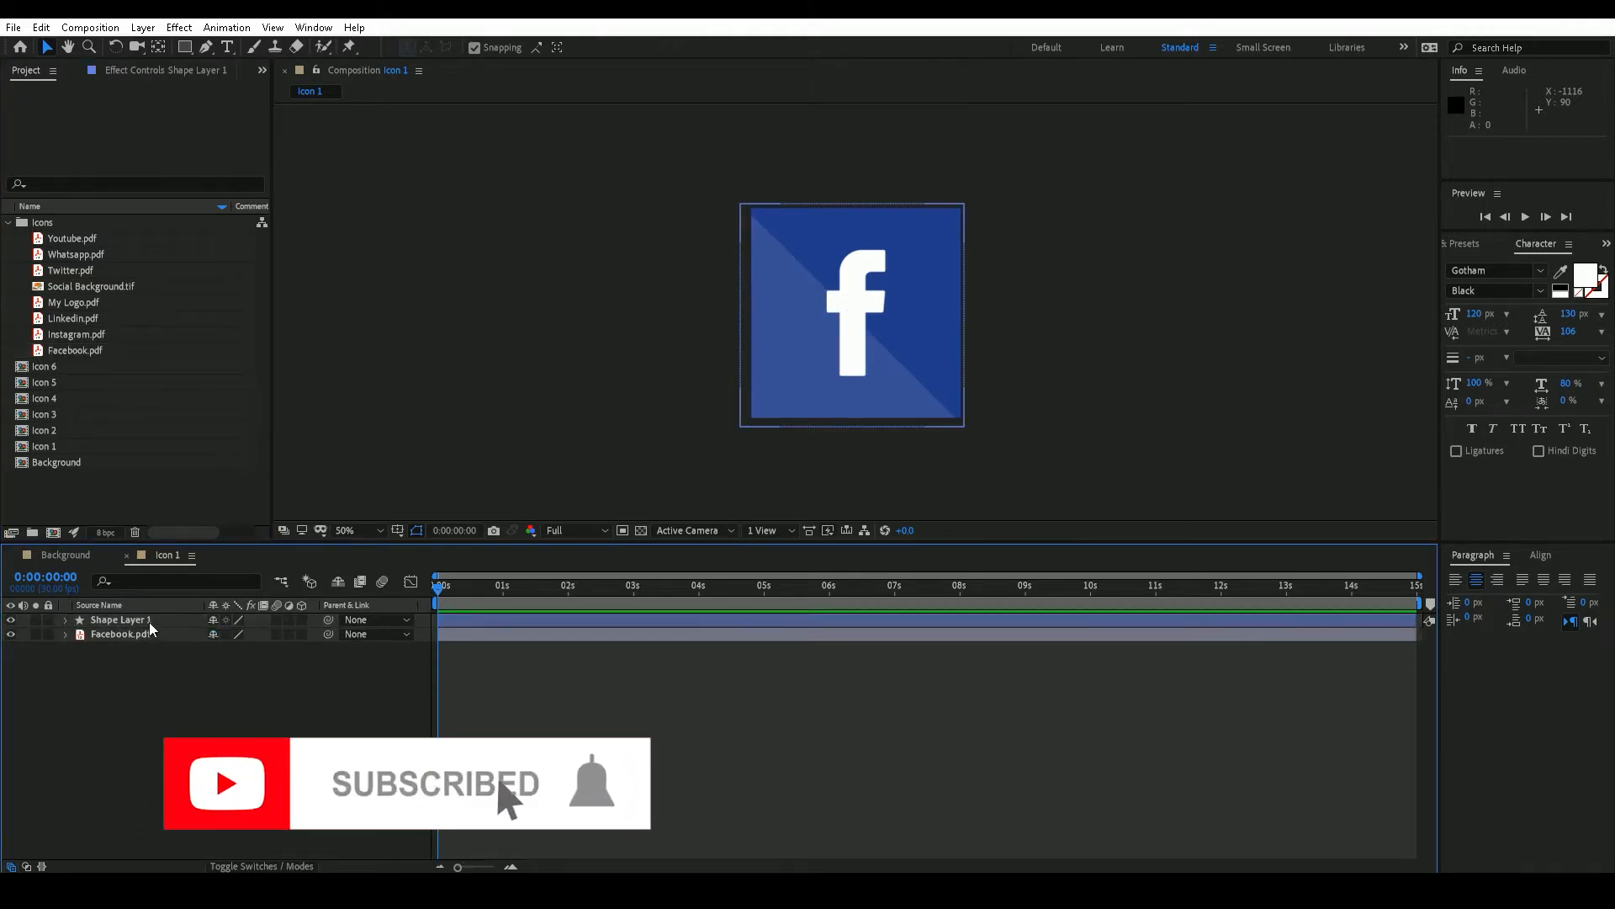
right_click(149, 623)
click(138, 675)
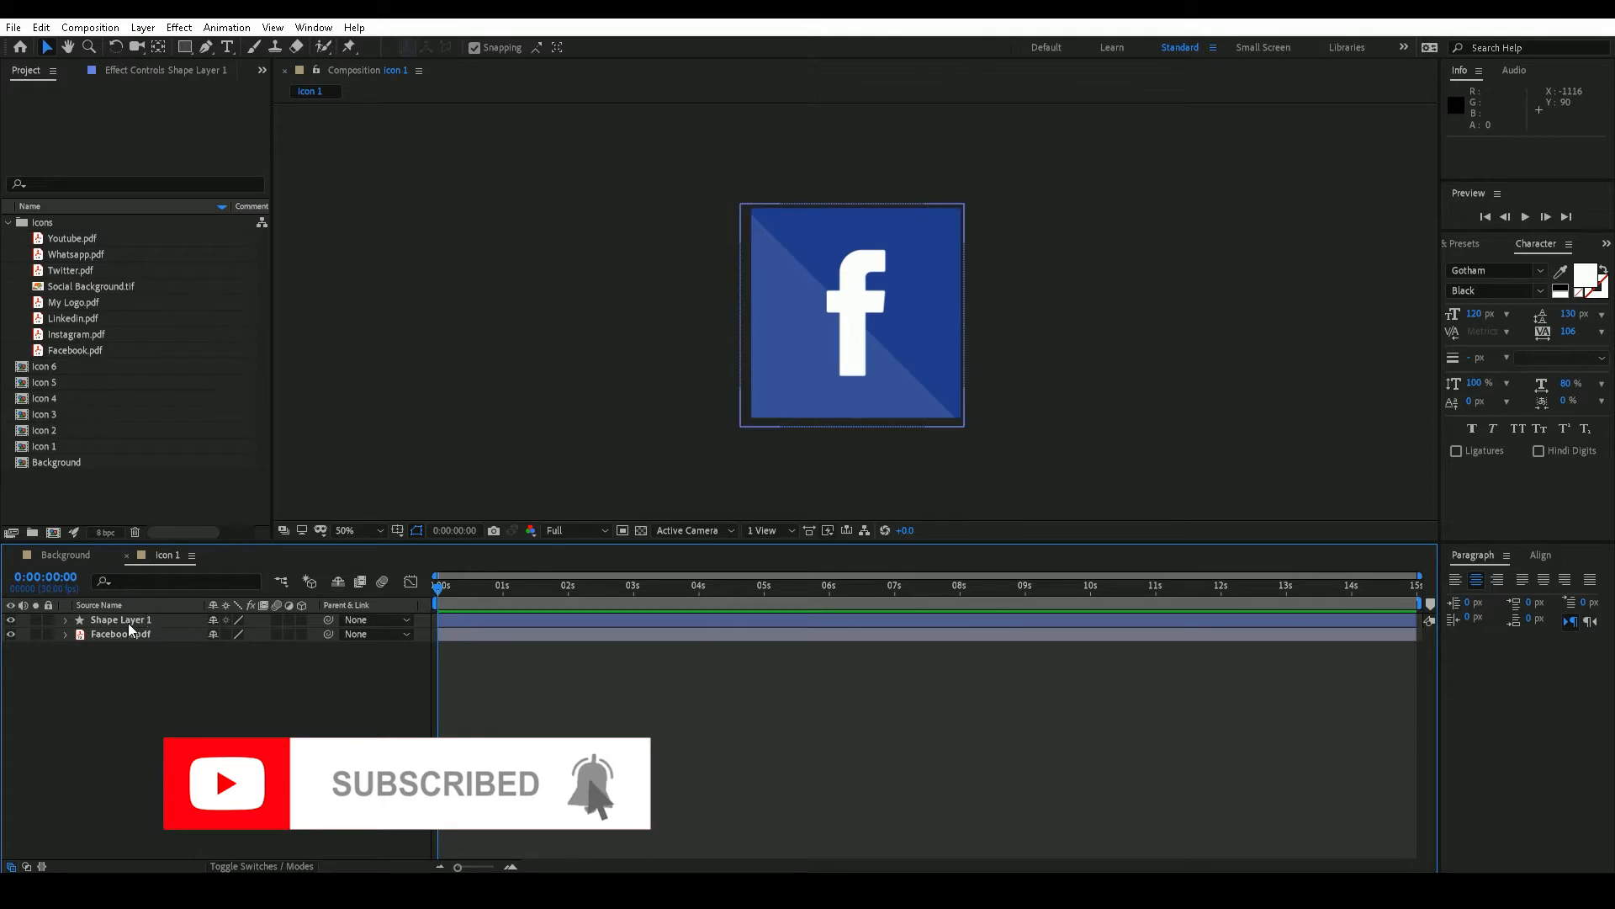
click(128, 623)
click(40, 27)
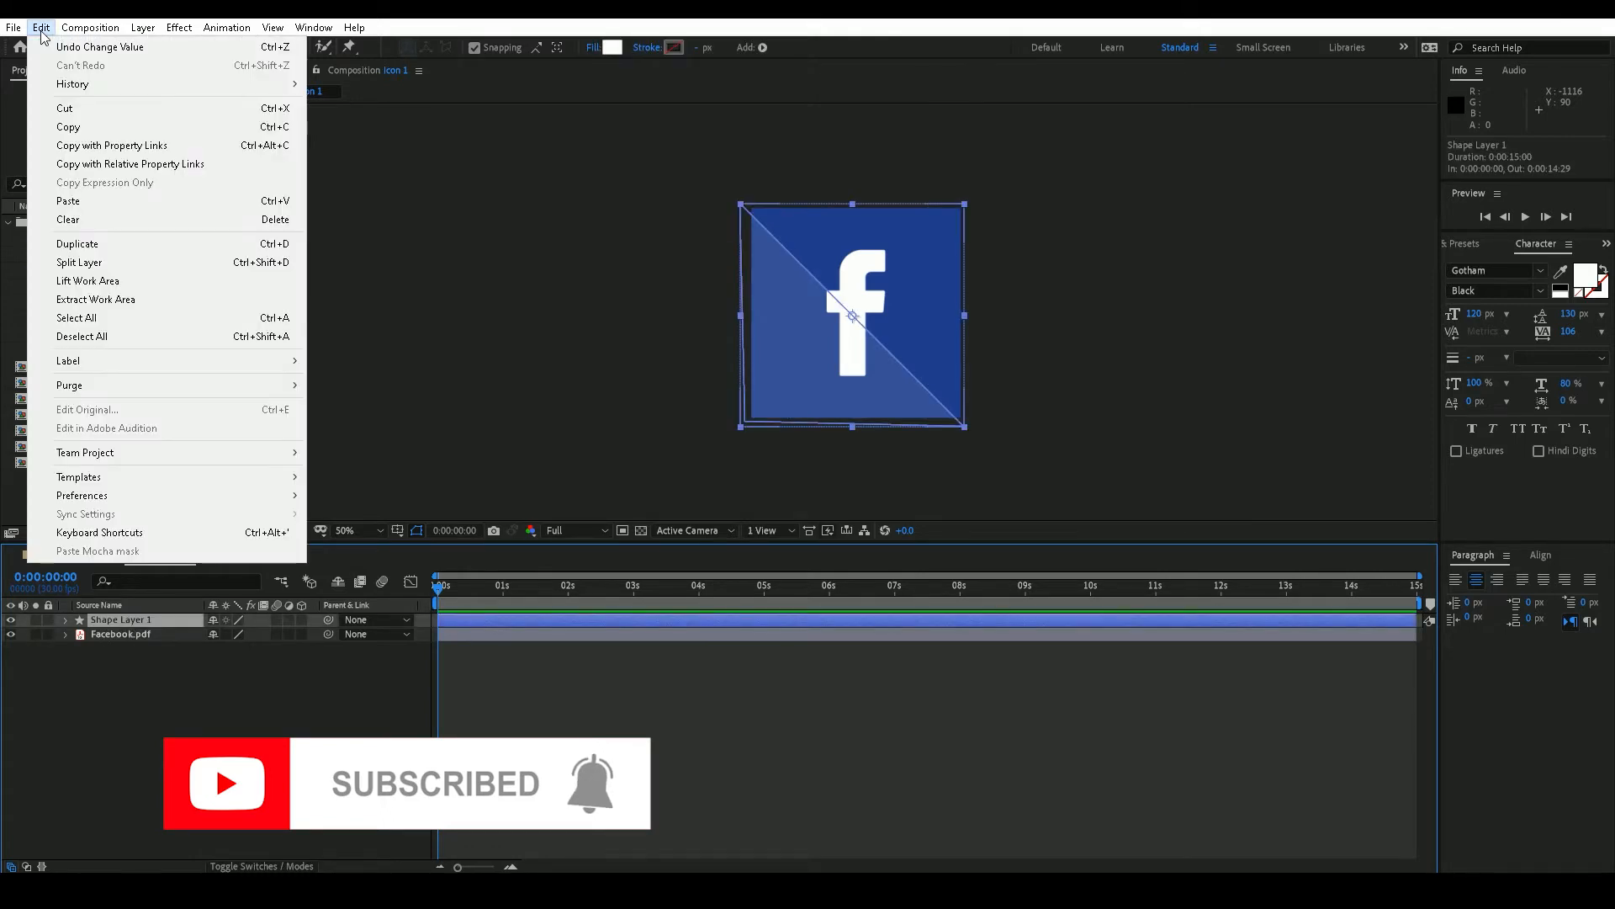
click(59, 128)
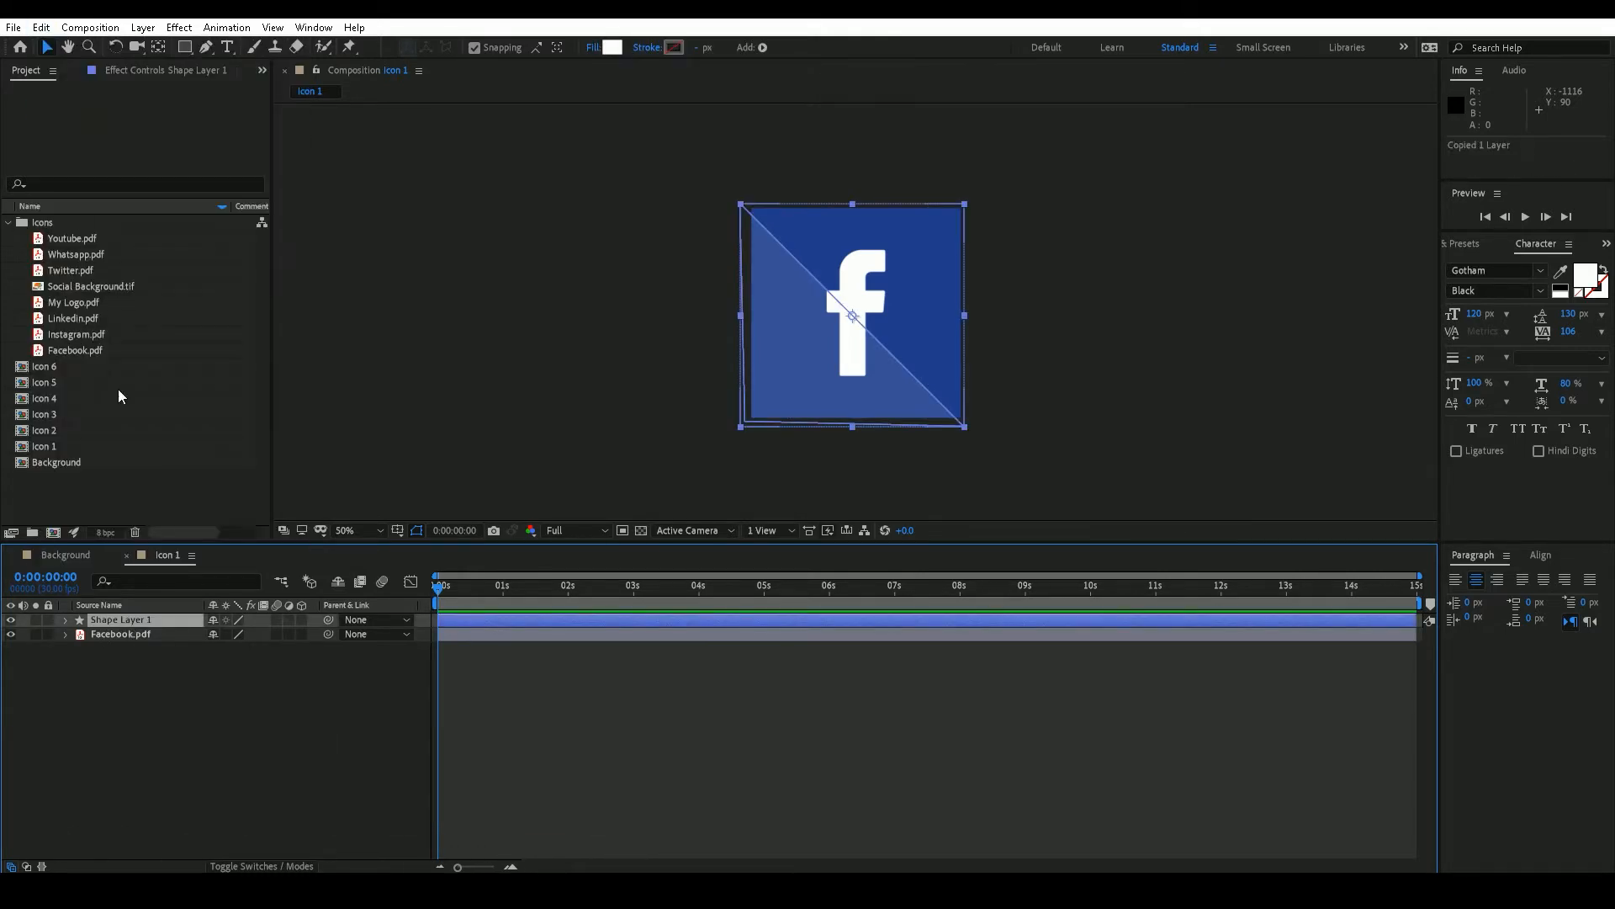
click(152, 661)
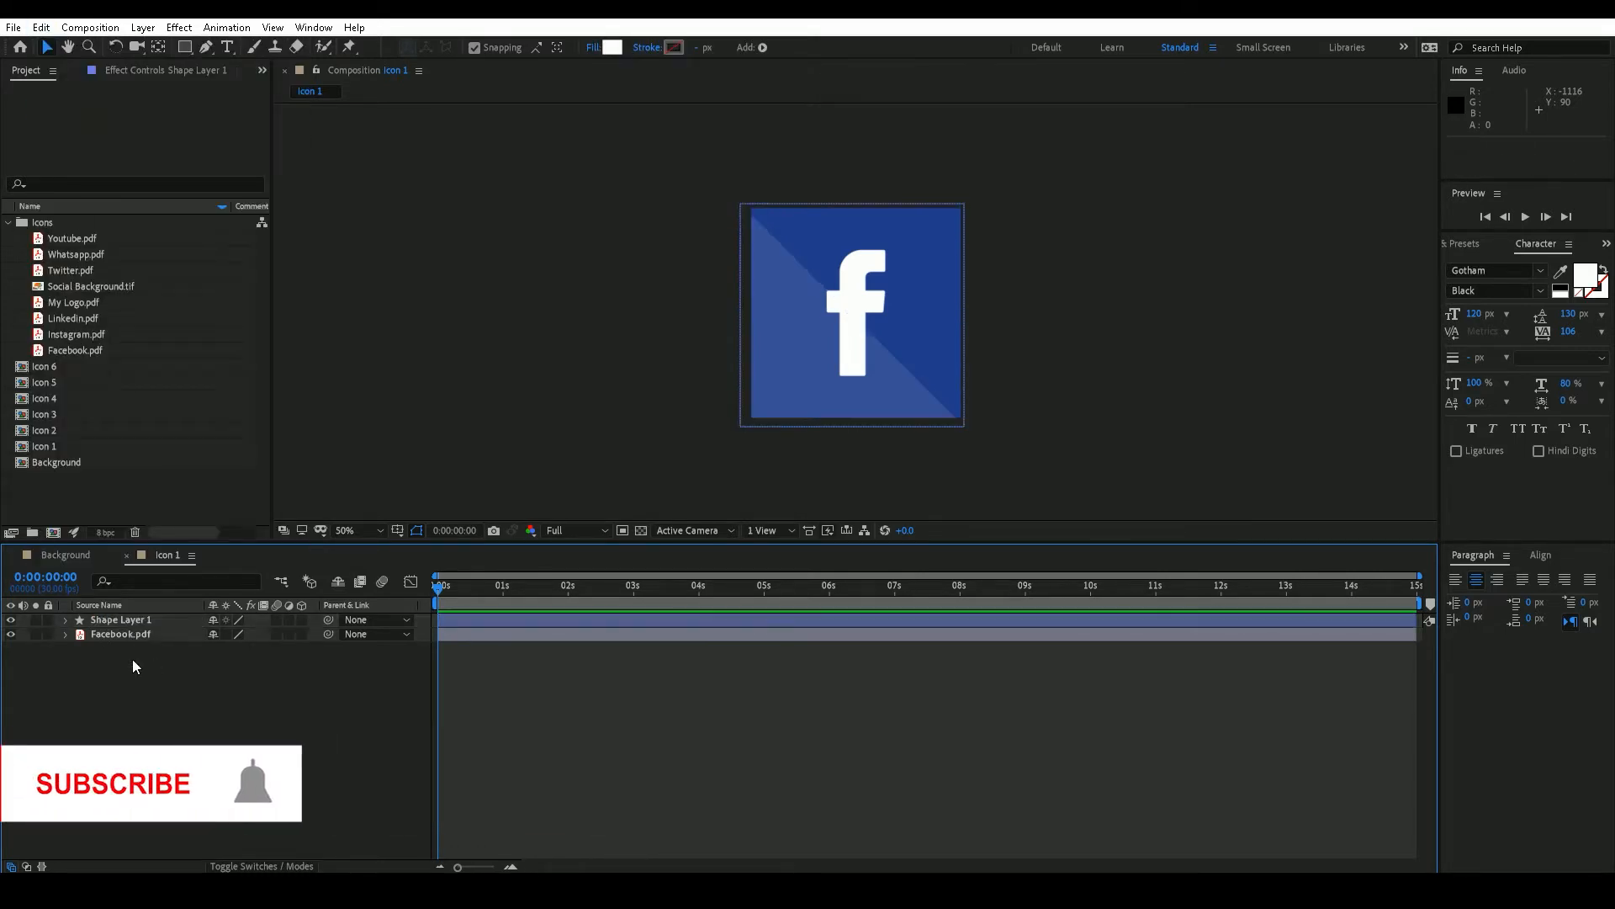
Step: Open the Icon 2 composition, add Twitter.pdf as a layer and scale it with Fit to Comp
double_click(54, 430)
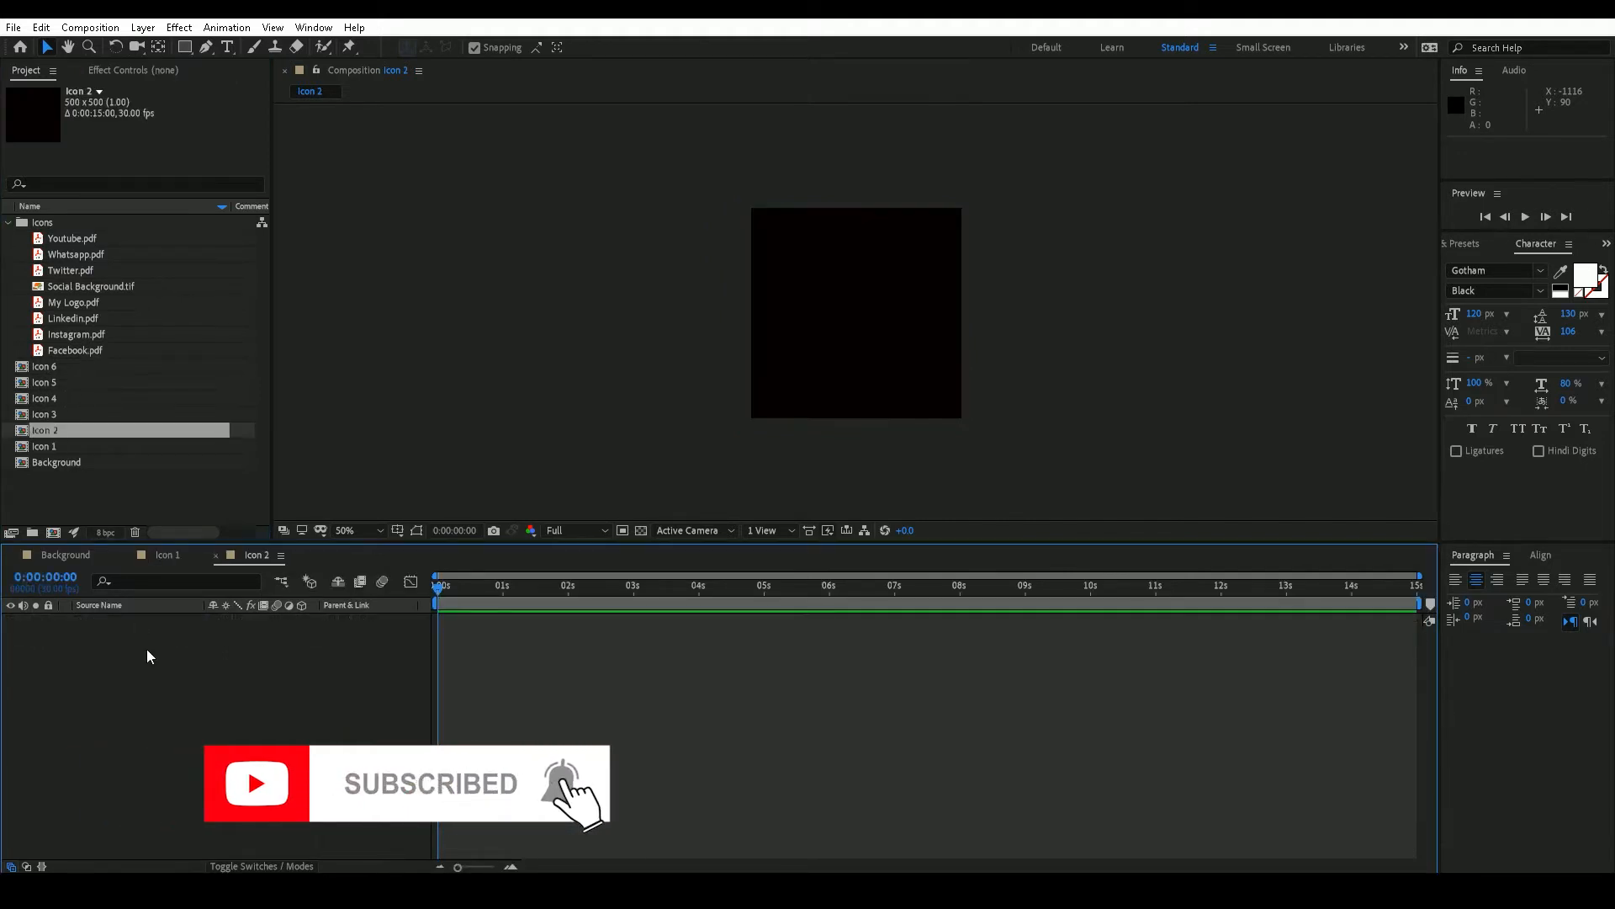
drag(75, 270, 164, 644)
right_click(164, 623)
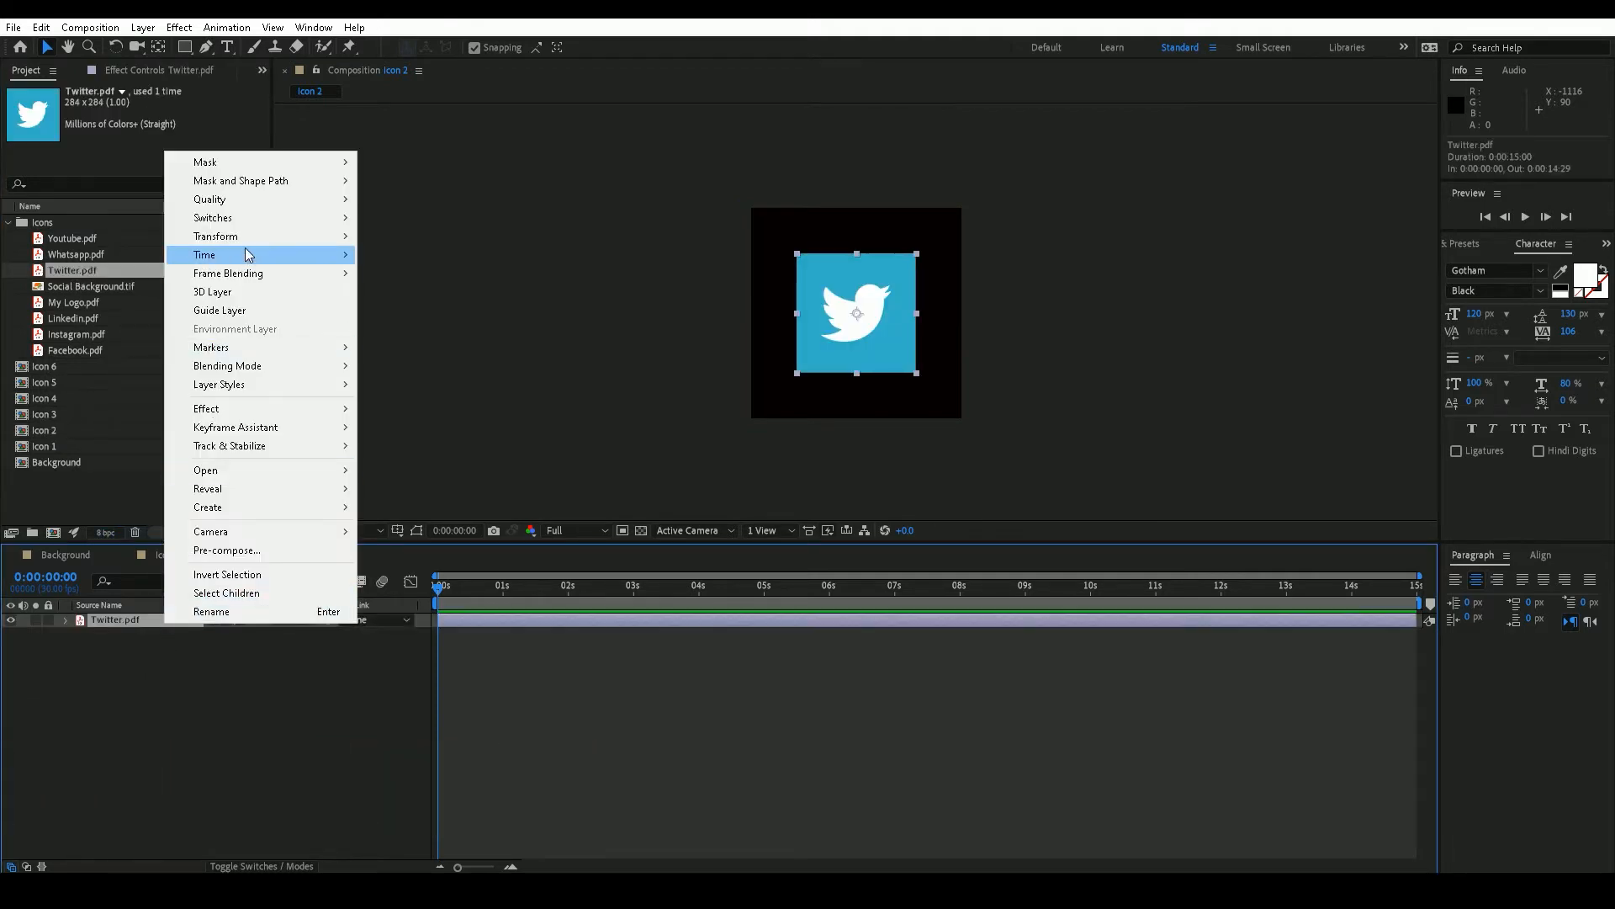
mouse_move(252, 235)
click(416, 454)
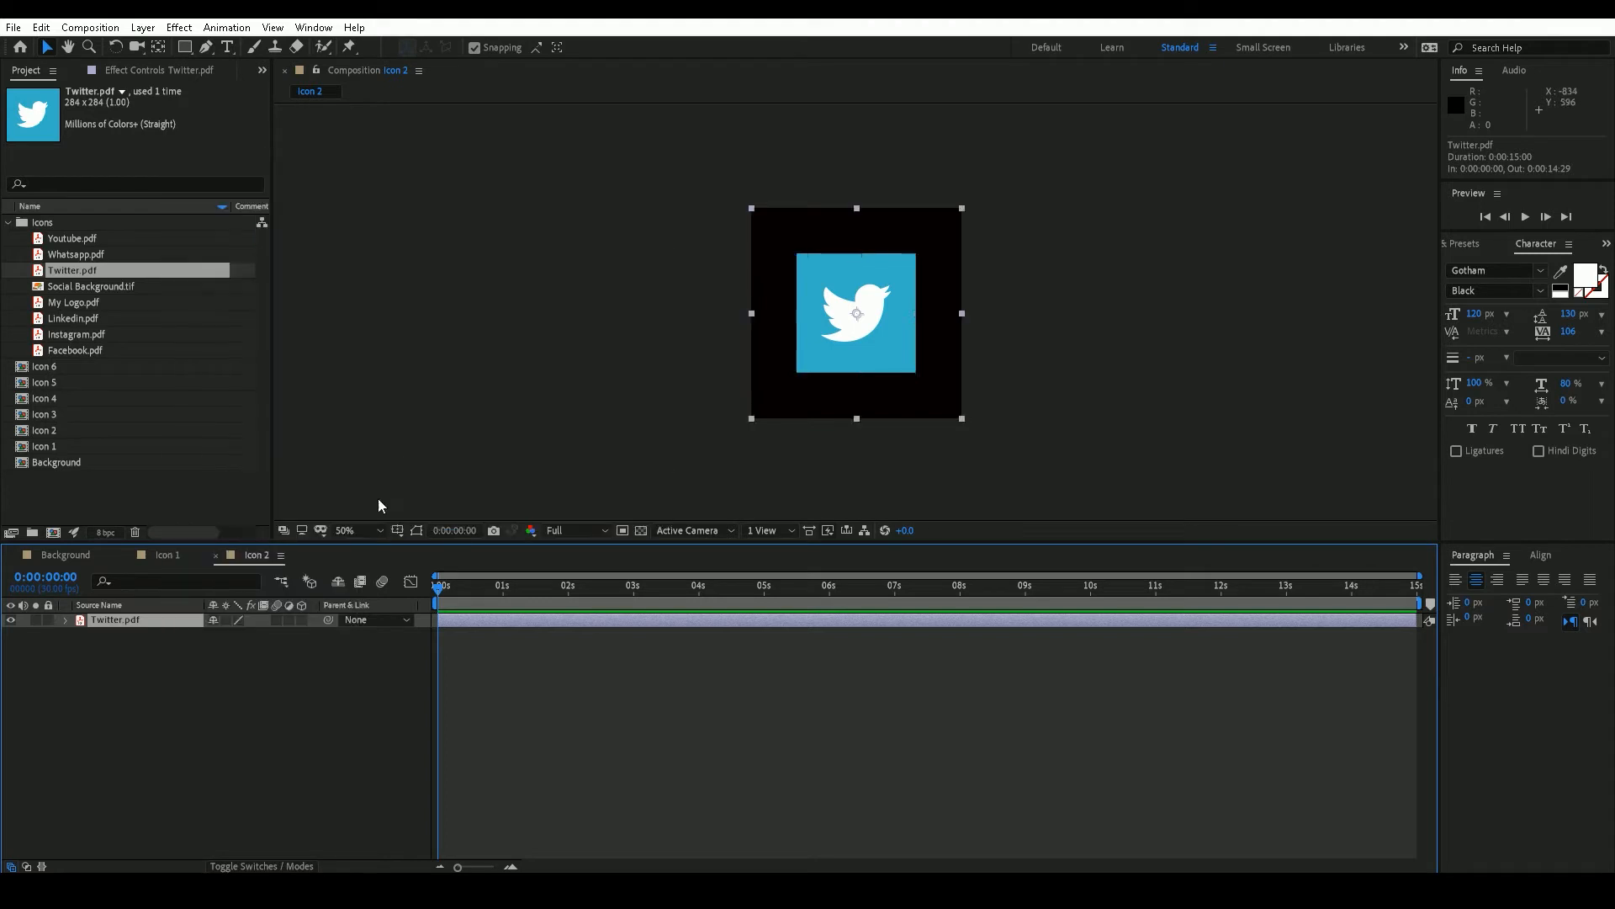
click(252, 649)
Step: Paste the copied triangle shape layer above the Twitter icon in Icon 2
click(41, 26)
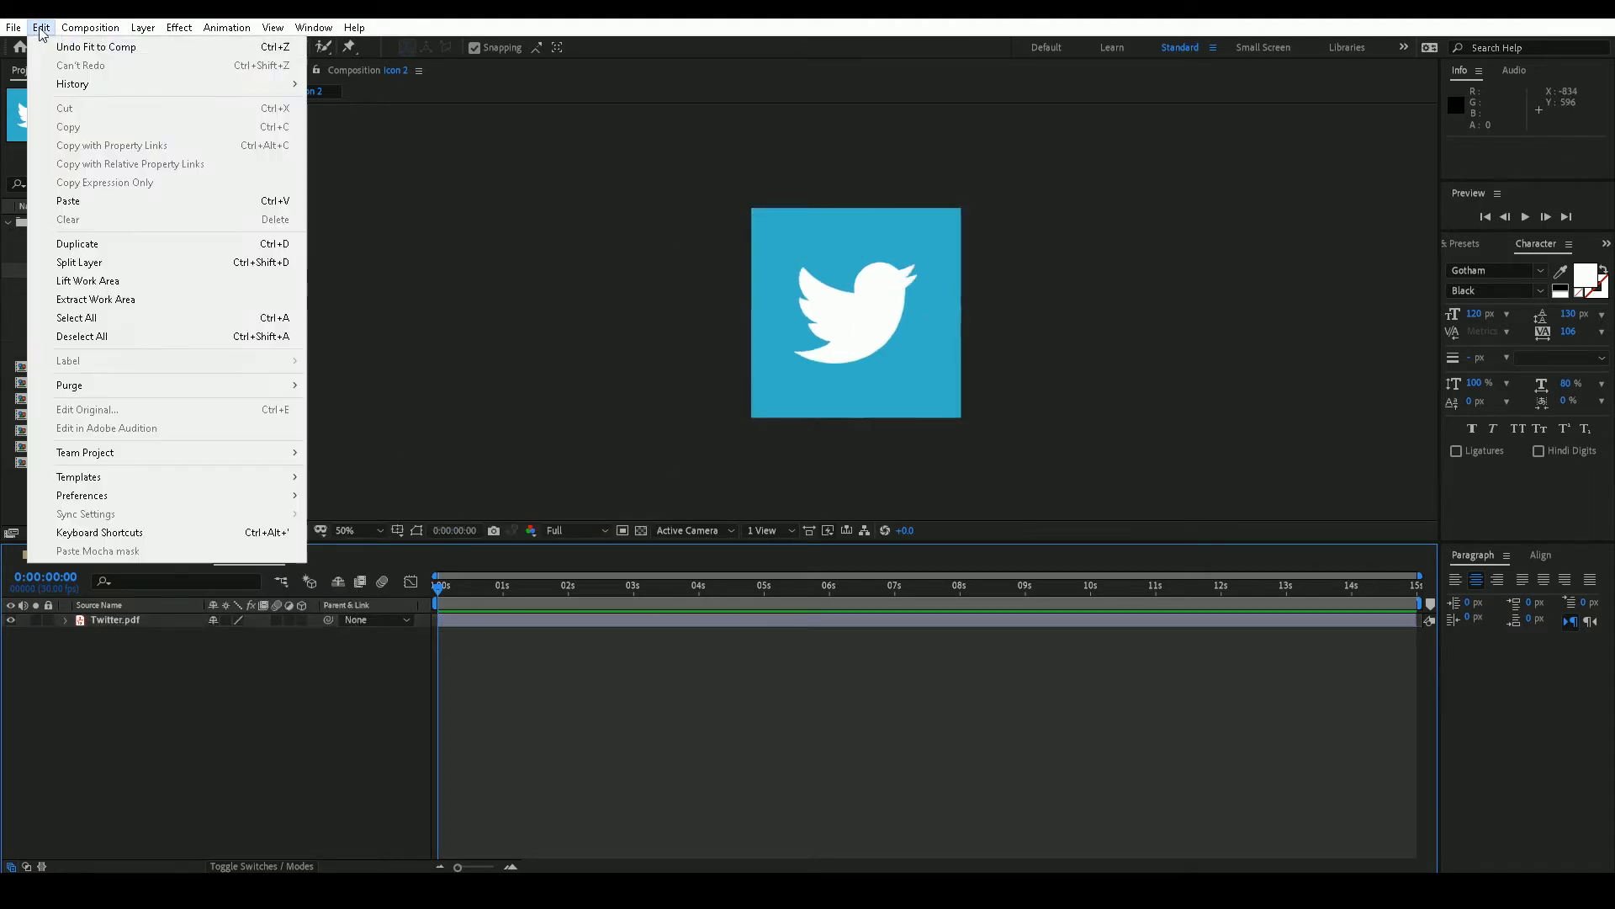
click(68, 202)
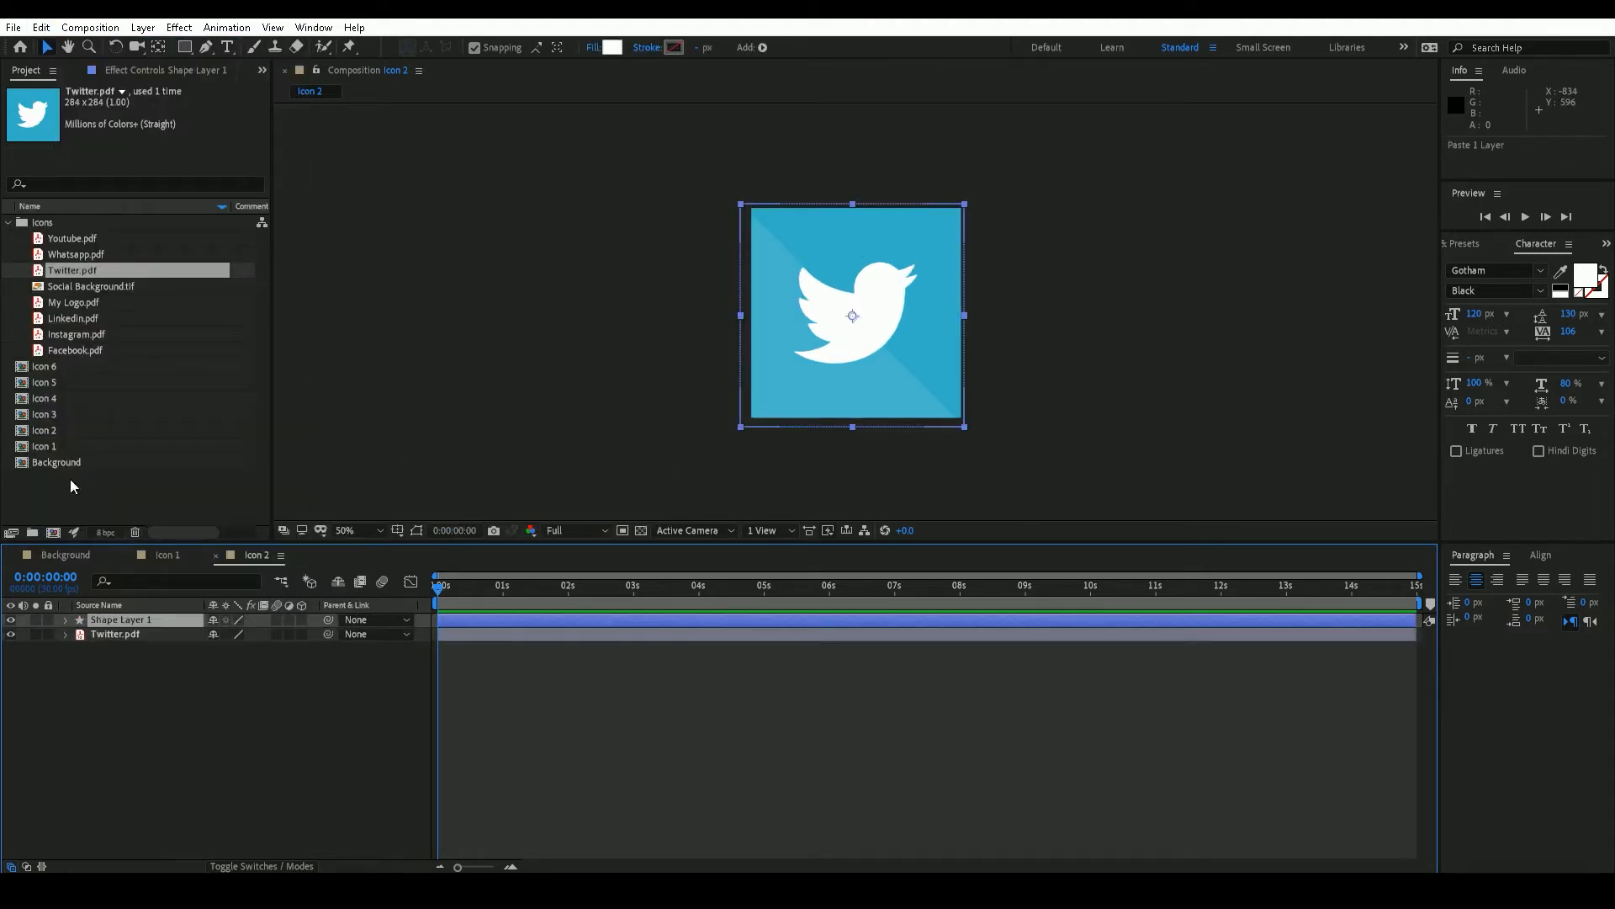
click(81, 692)
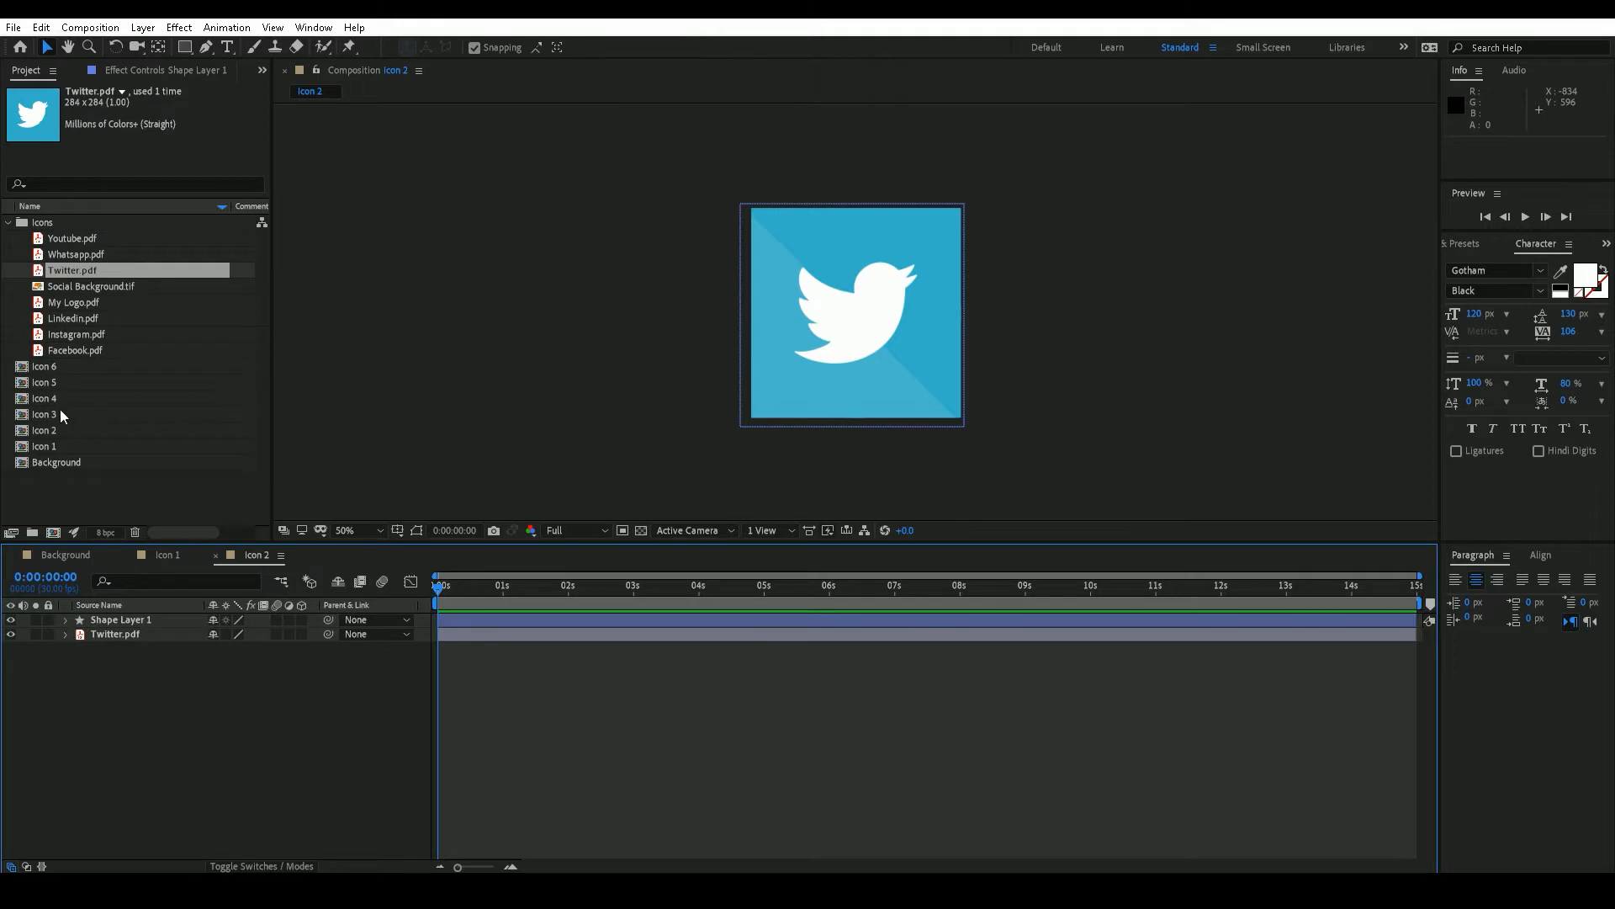
Step: Open the Icon 3 composition, add Whatsapp.pdf as a layer and scale it with Fit to Comp
double_click(57, 414)
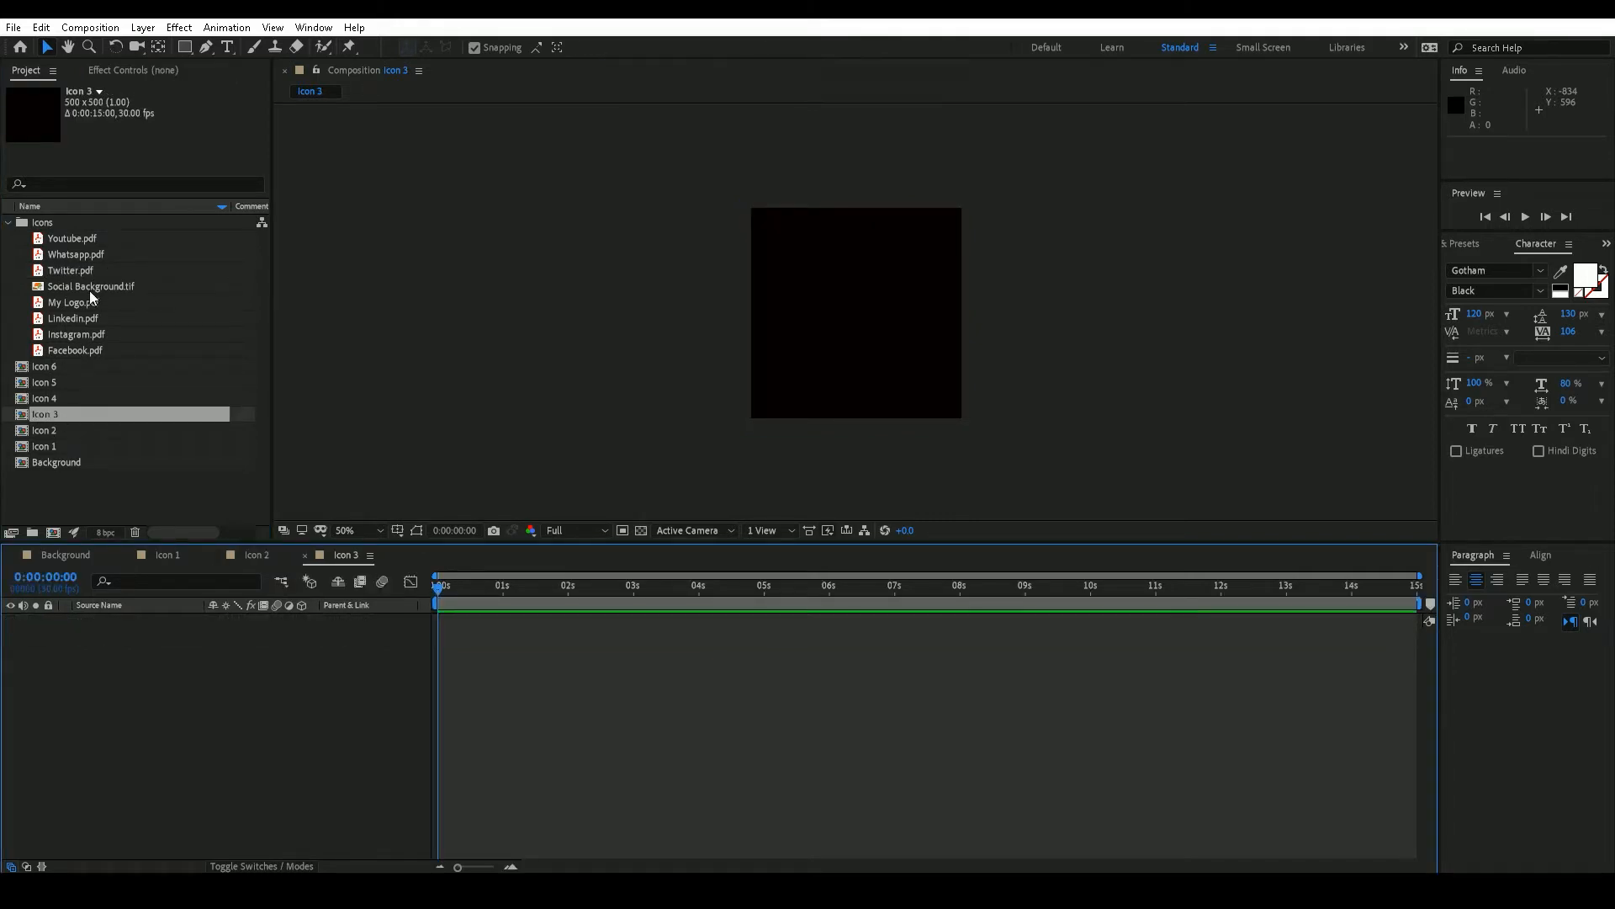
drag(79, 256, 143, 619)
right_click(143, 619)
mouse_move(312, 232)
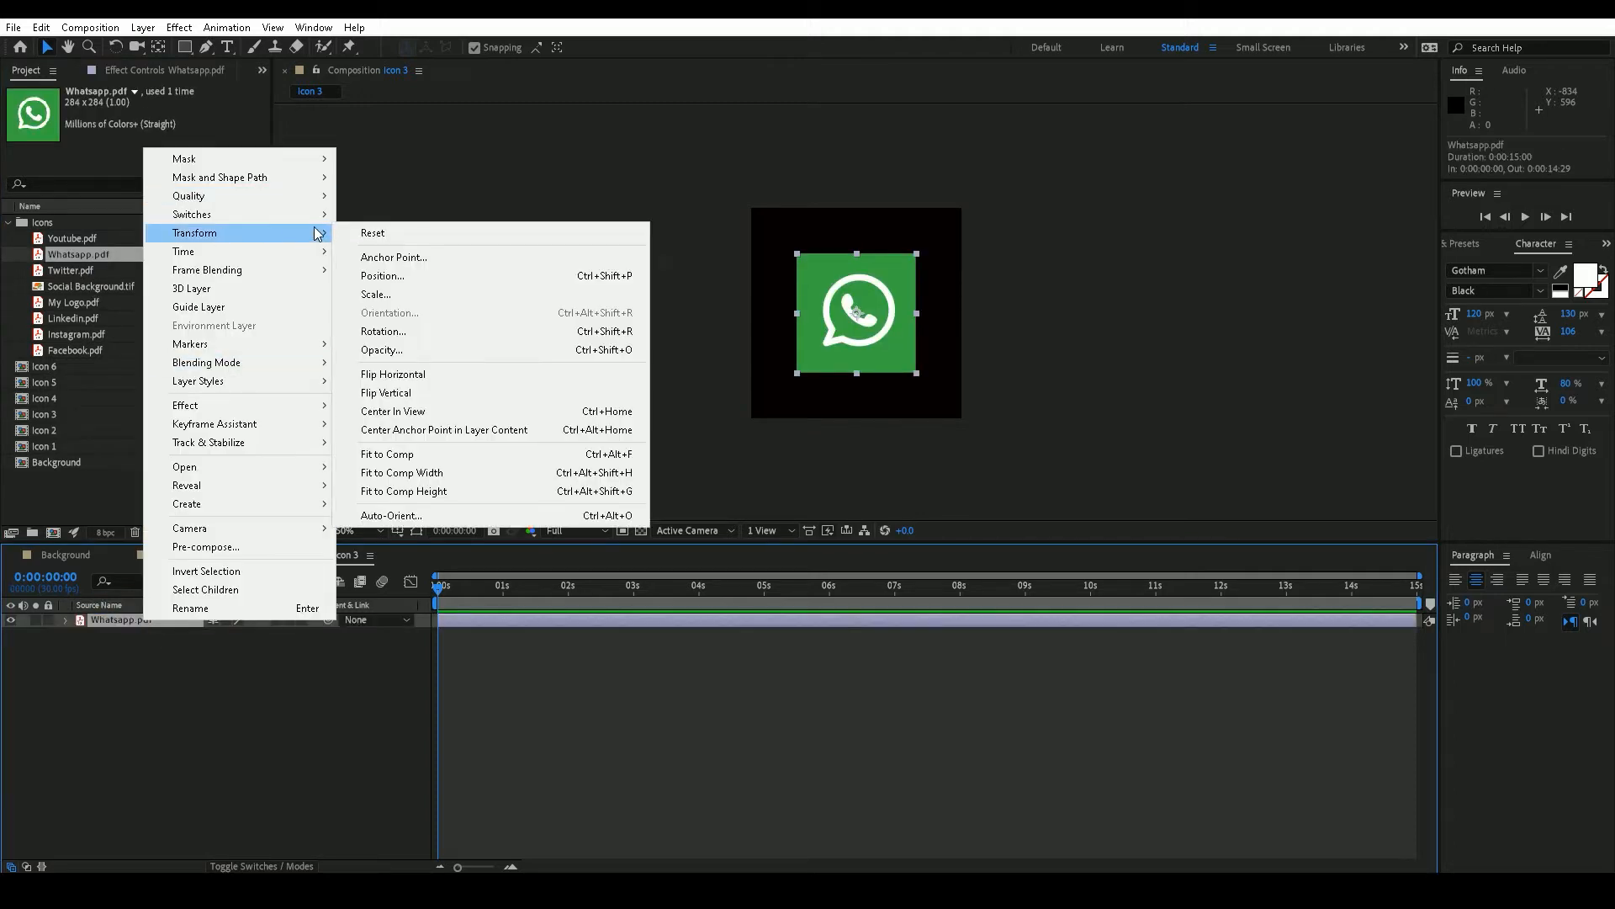
click(430, 462)
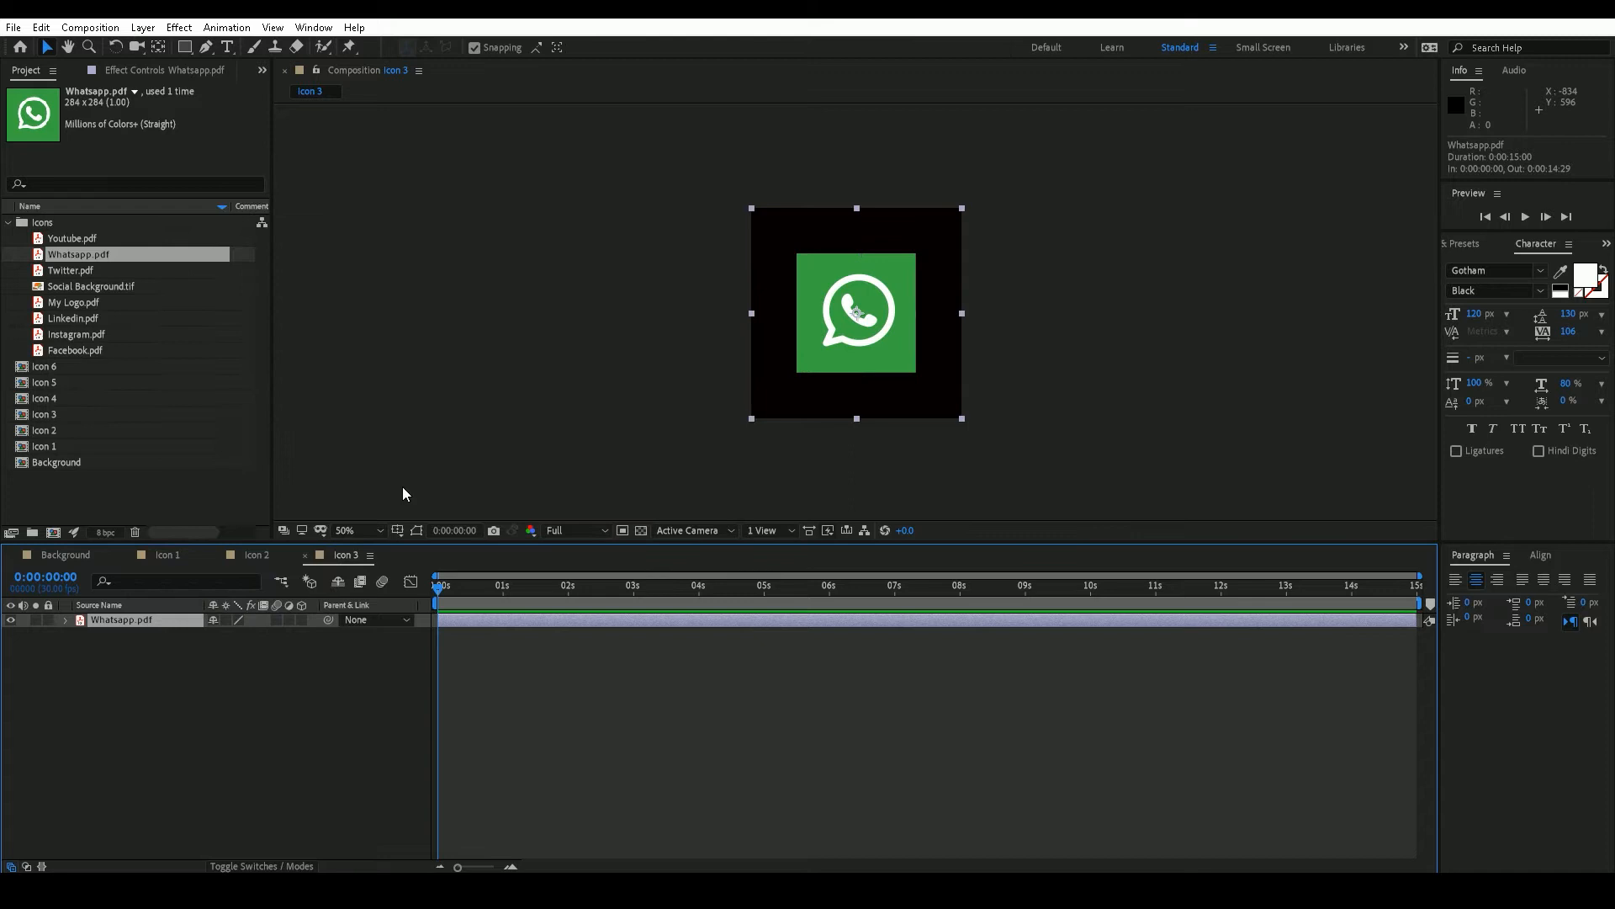
click(252, 632)
Step: Paste the copied triangle shape layer above the WhatsApp icon in Icon 3
click(48, 29)
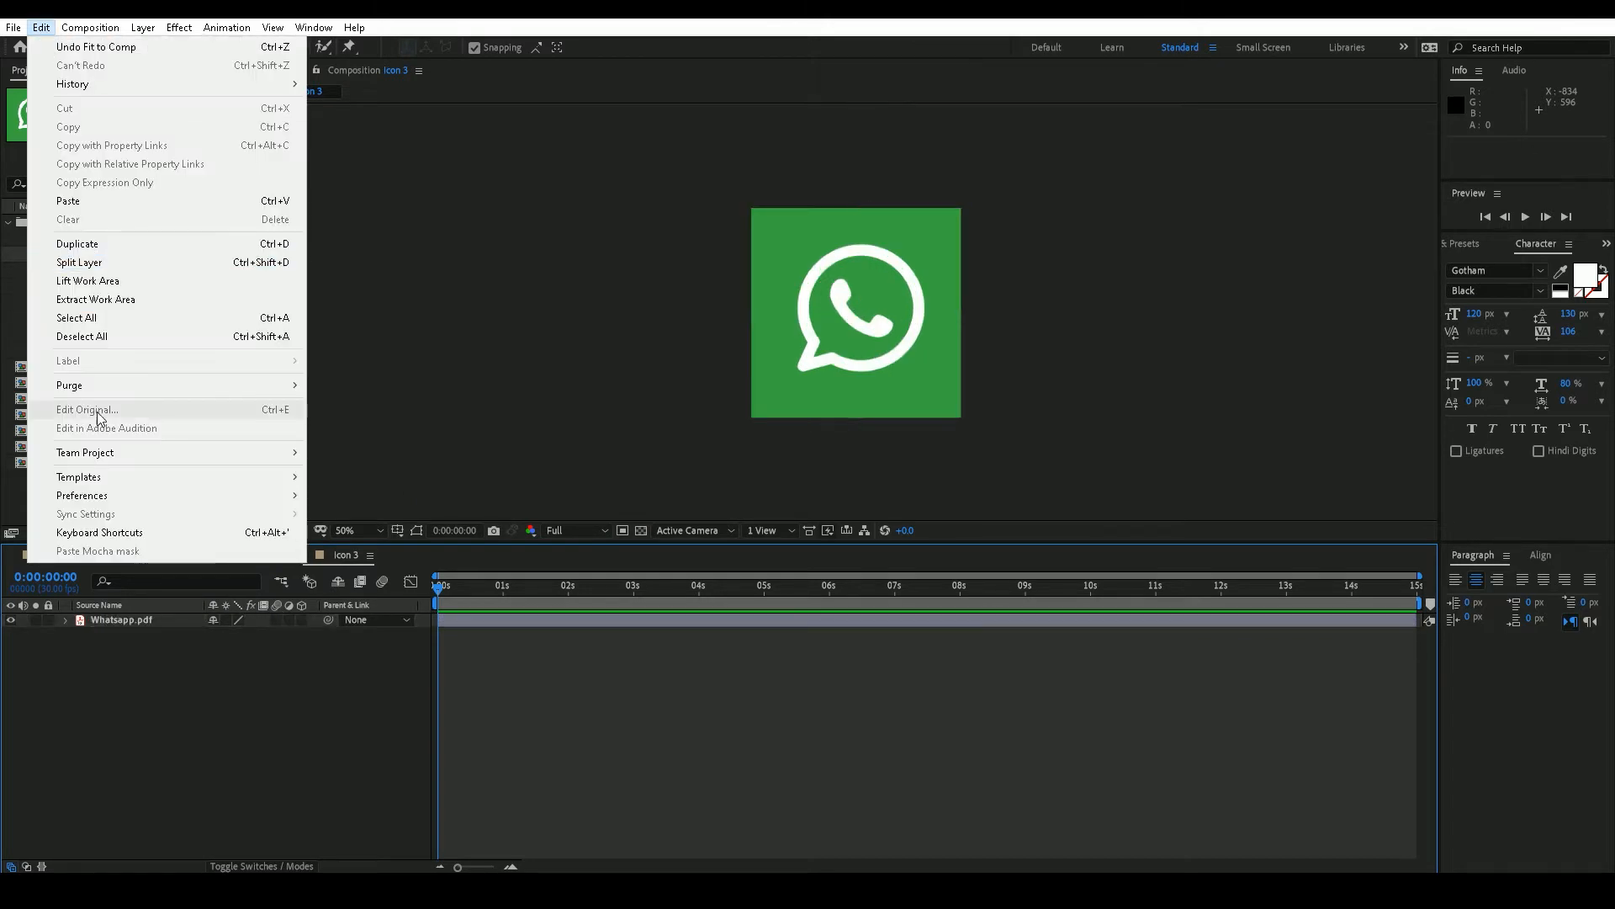
click(96, 202)
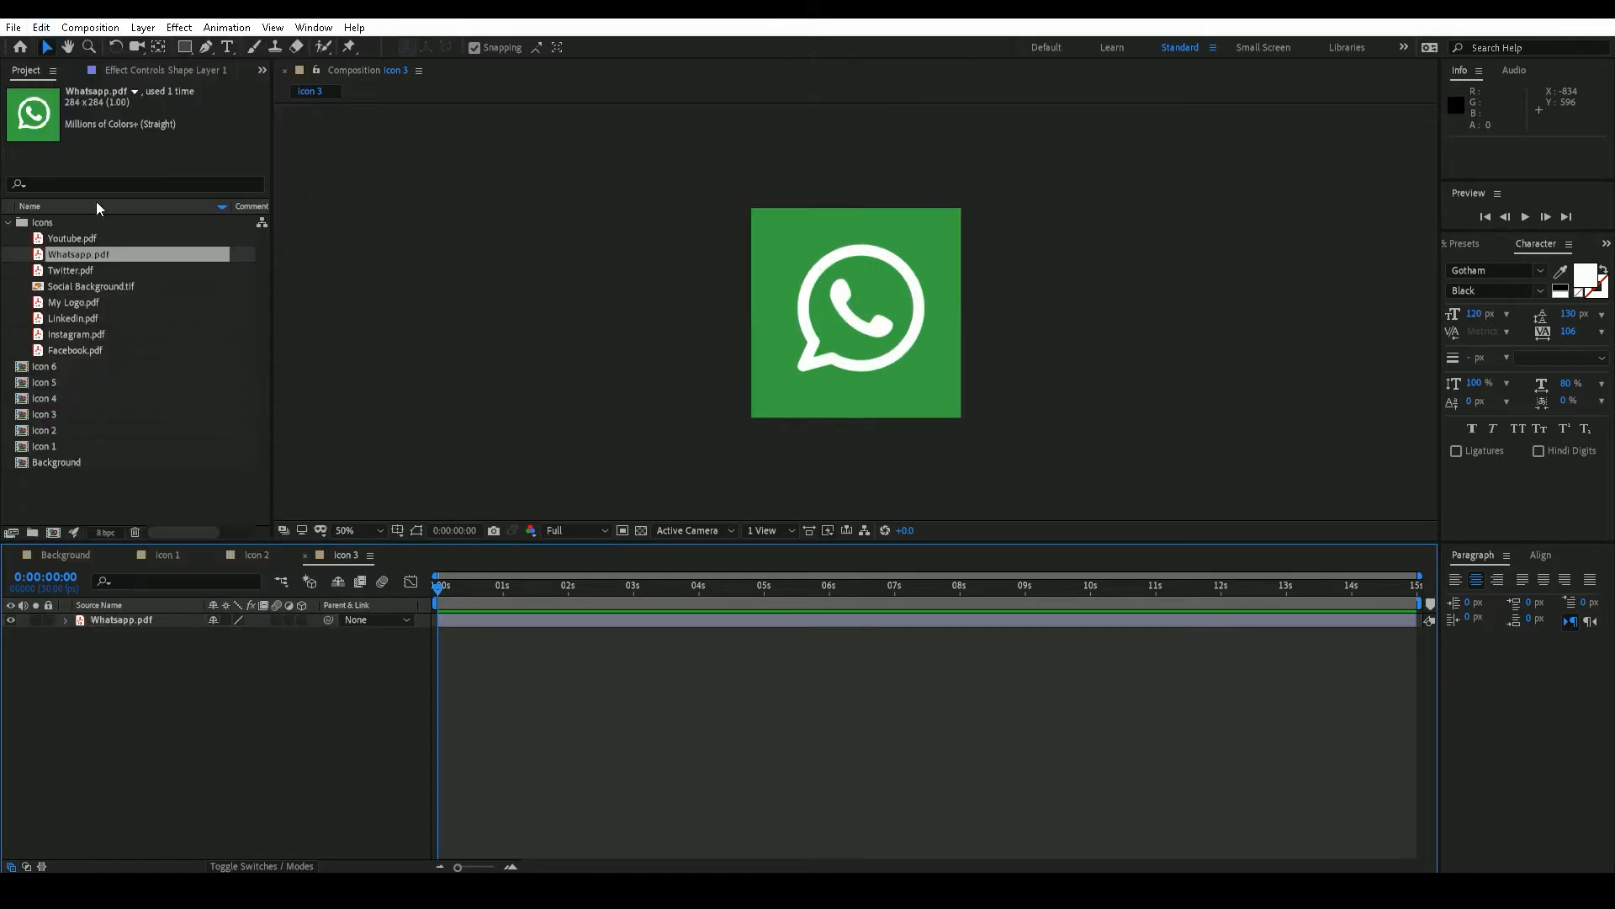
click(154, 663)
Step: Open the Icon 4 composition and add Linkedin.pdf from the Icons folder as a layer
double_click(47, 397)
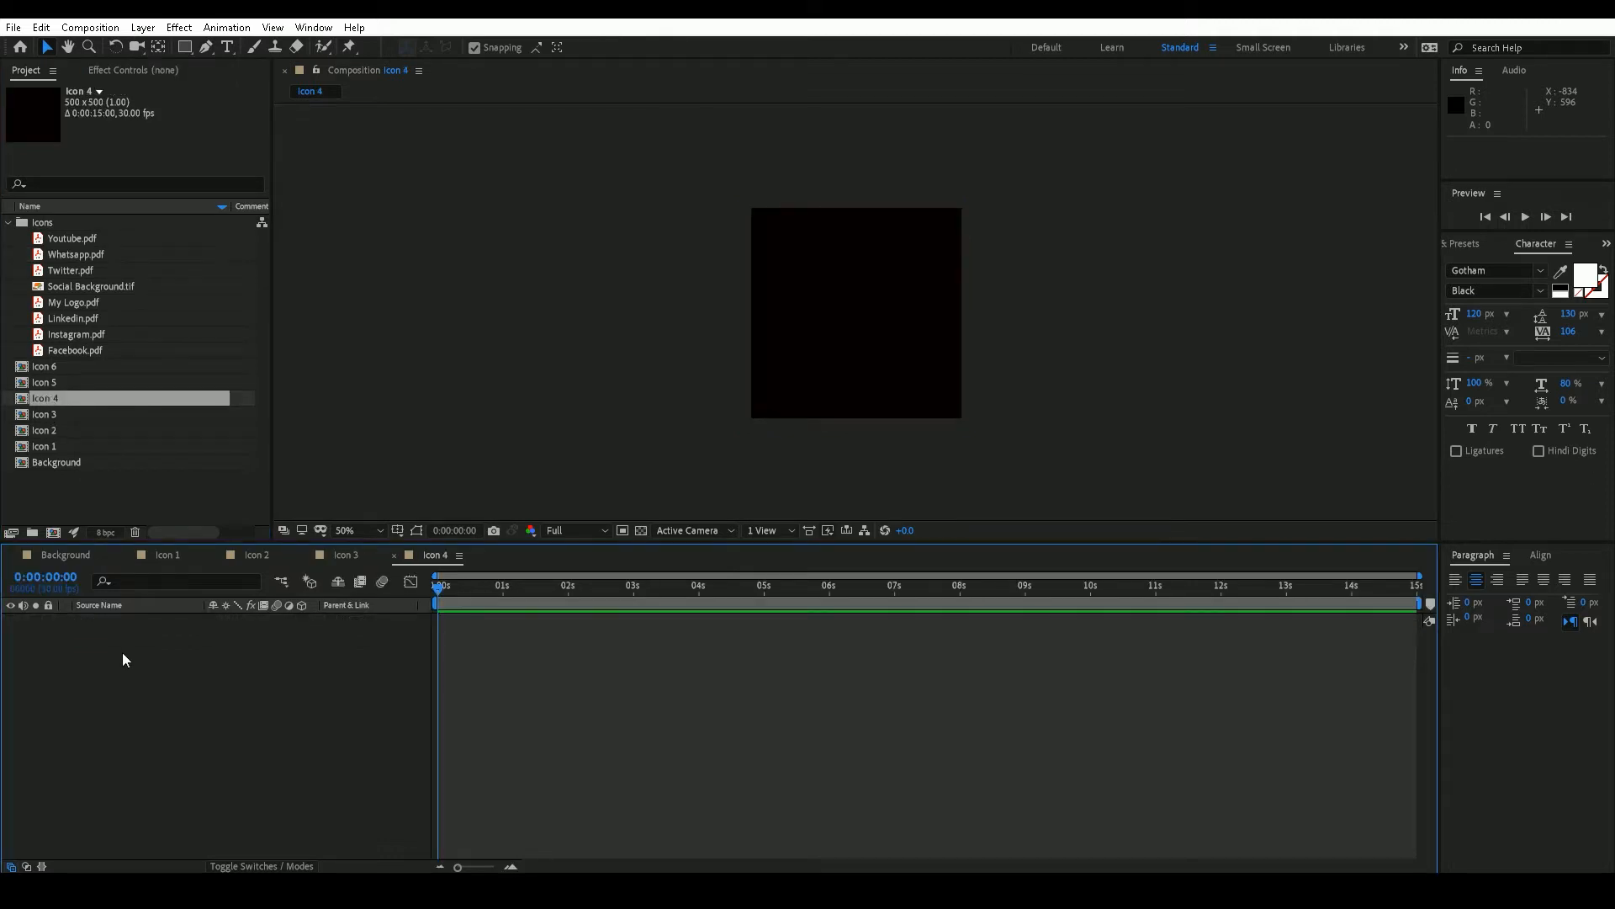
click(72, 323)
drag(72, 318, 128, 638)
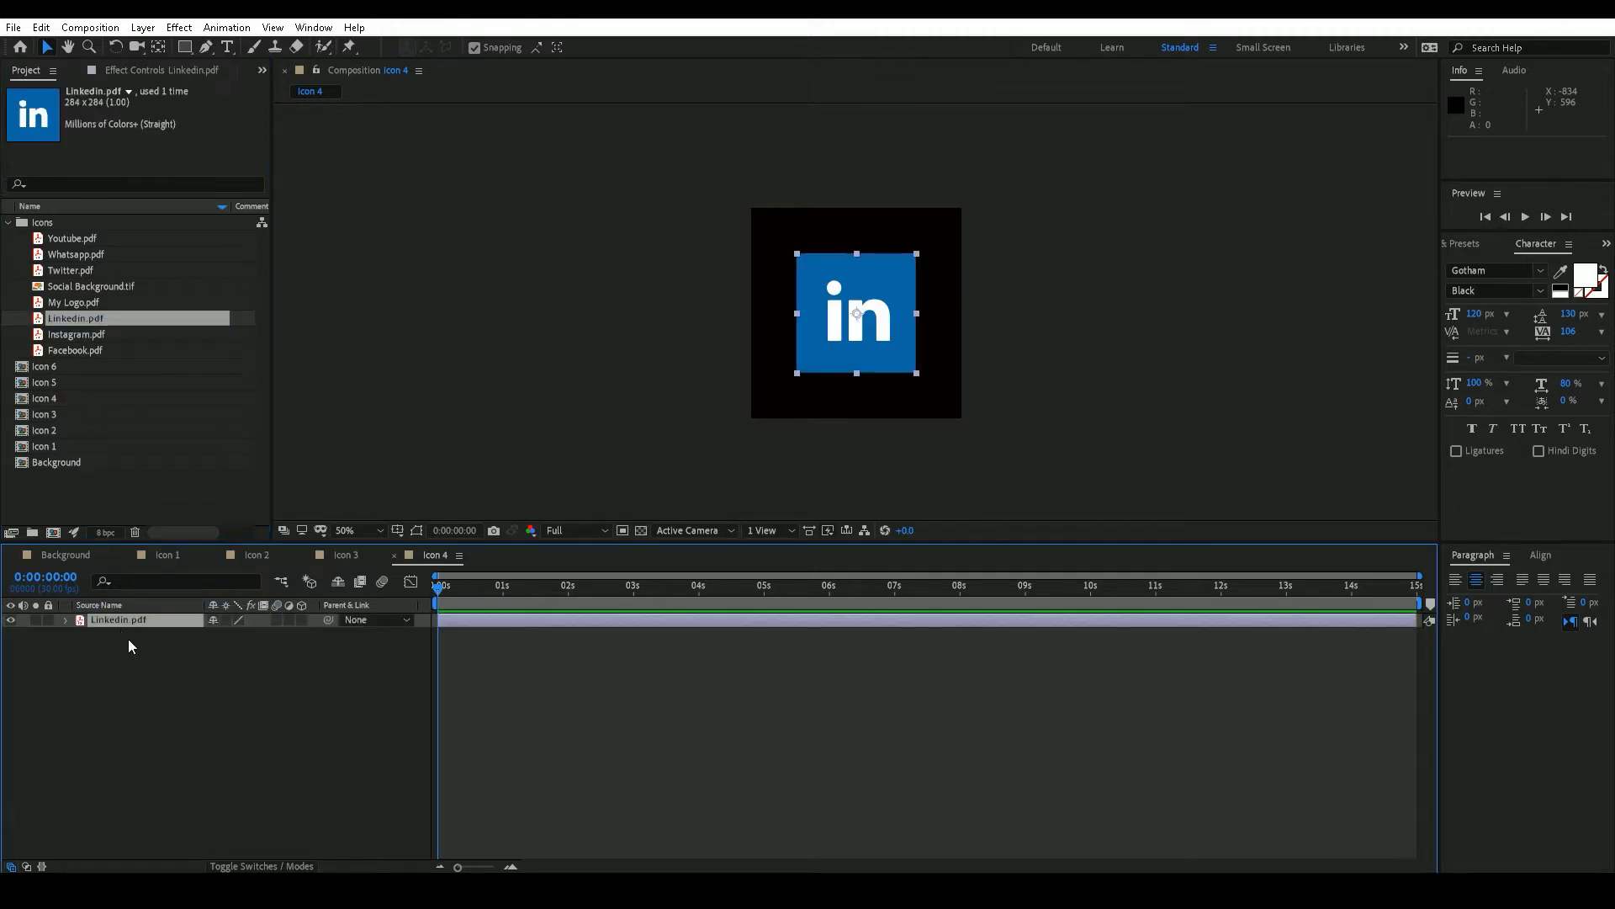
Step: Scale the Linkedin.pdf layer with Fit to Comp and paste the copied triangle shape layer above it
right_click(133, 619)
mouse_move(225, 241)
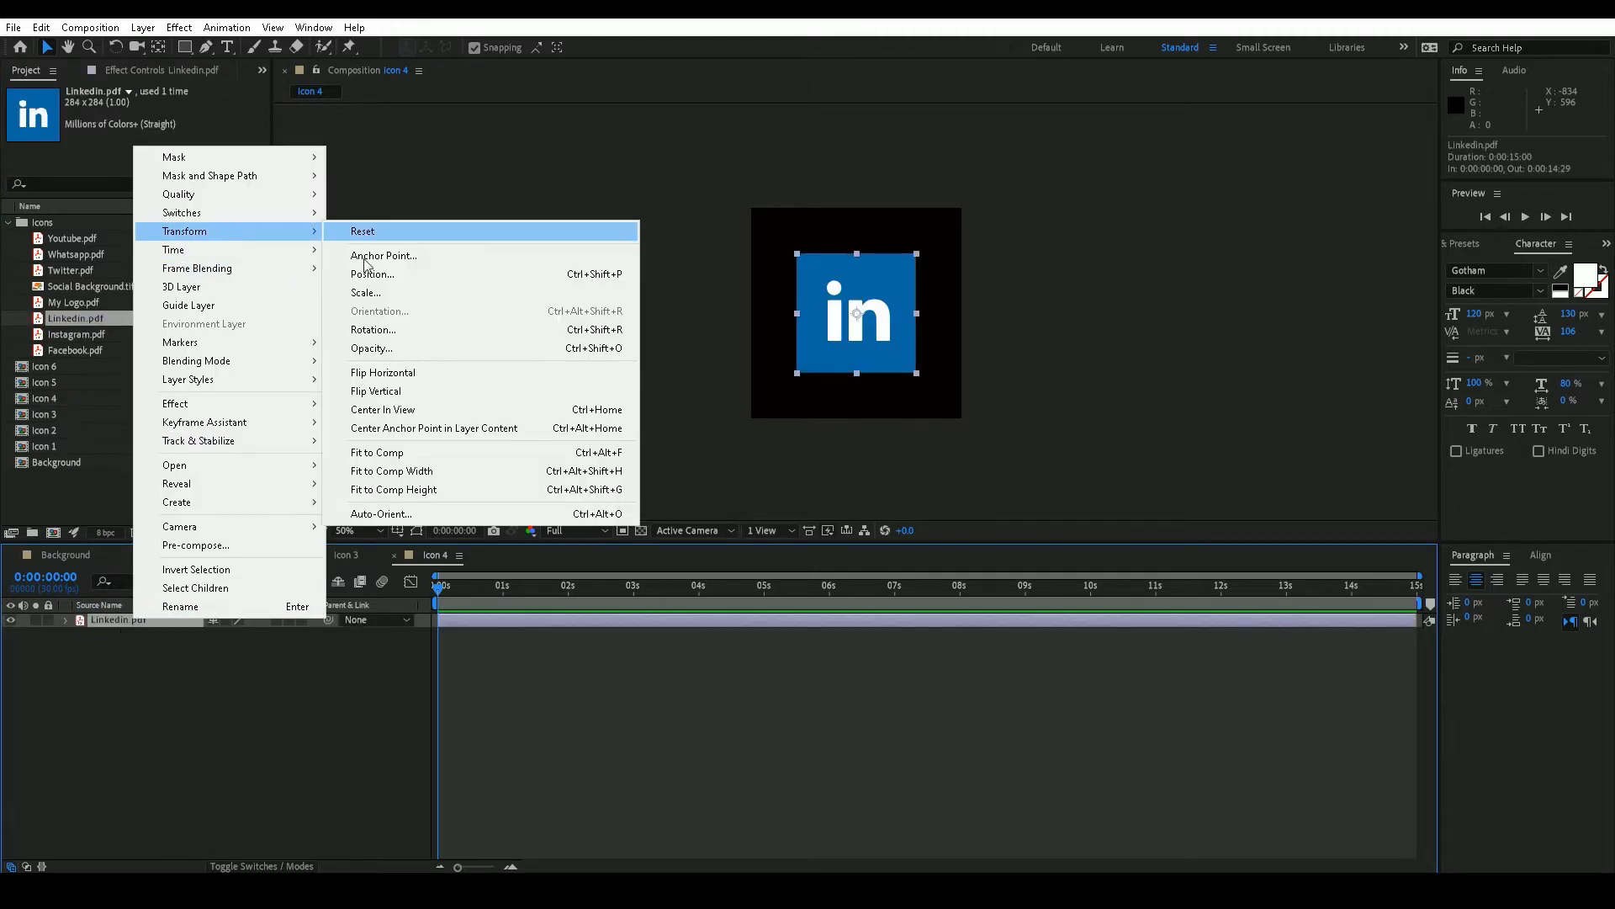
click(371, 452)
click(214, 667)
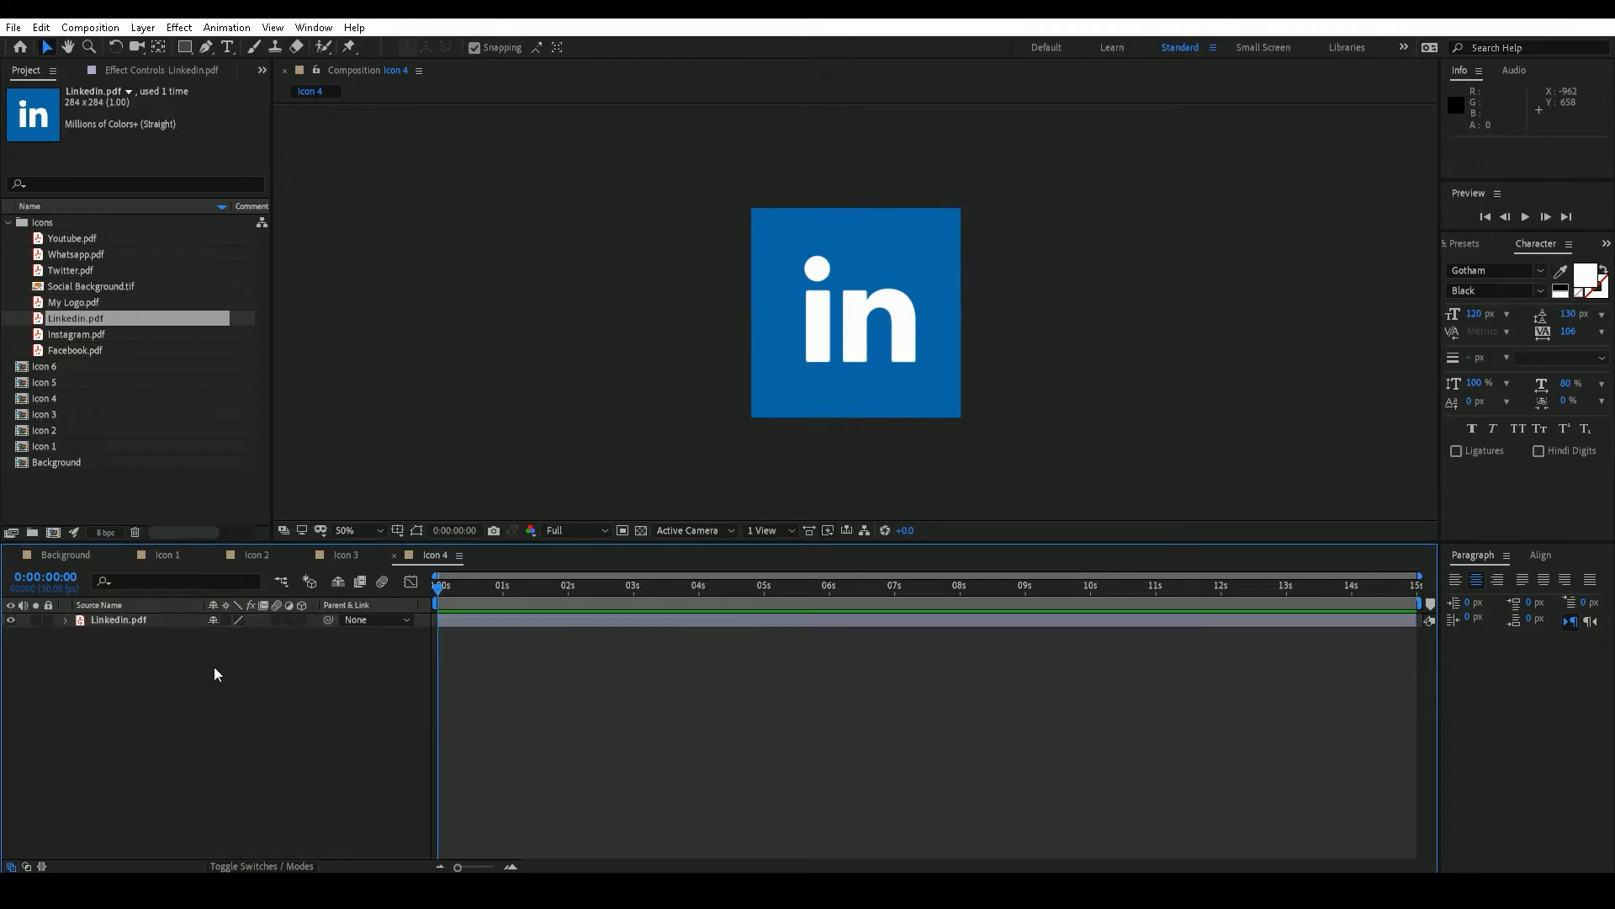
key(ctrl+v)
click(214, 666)
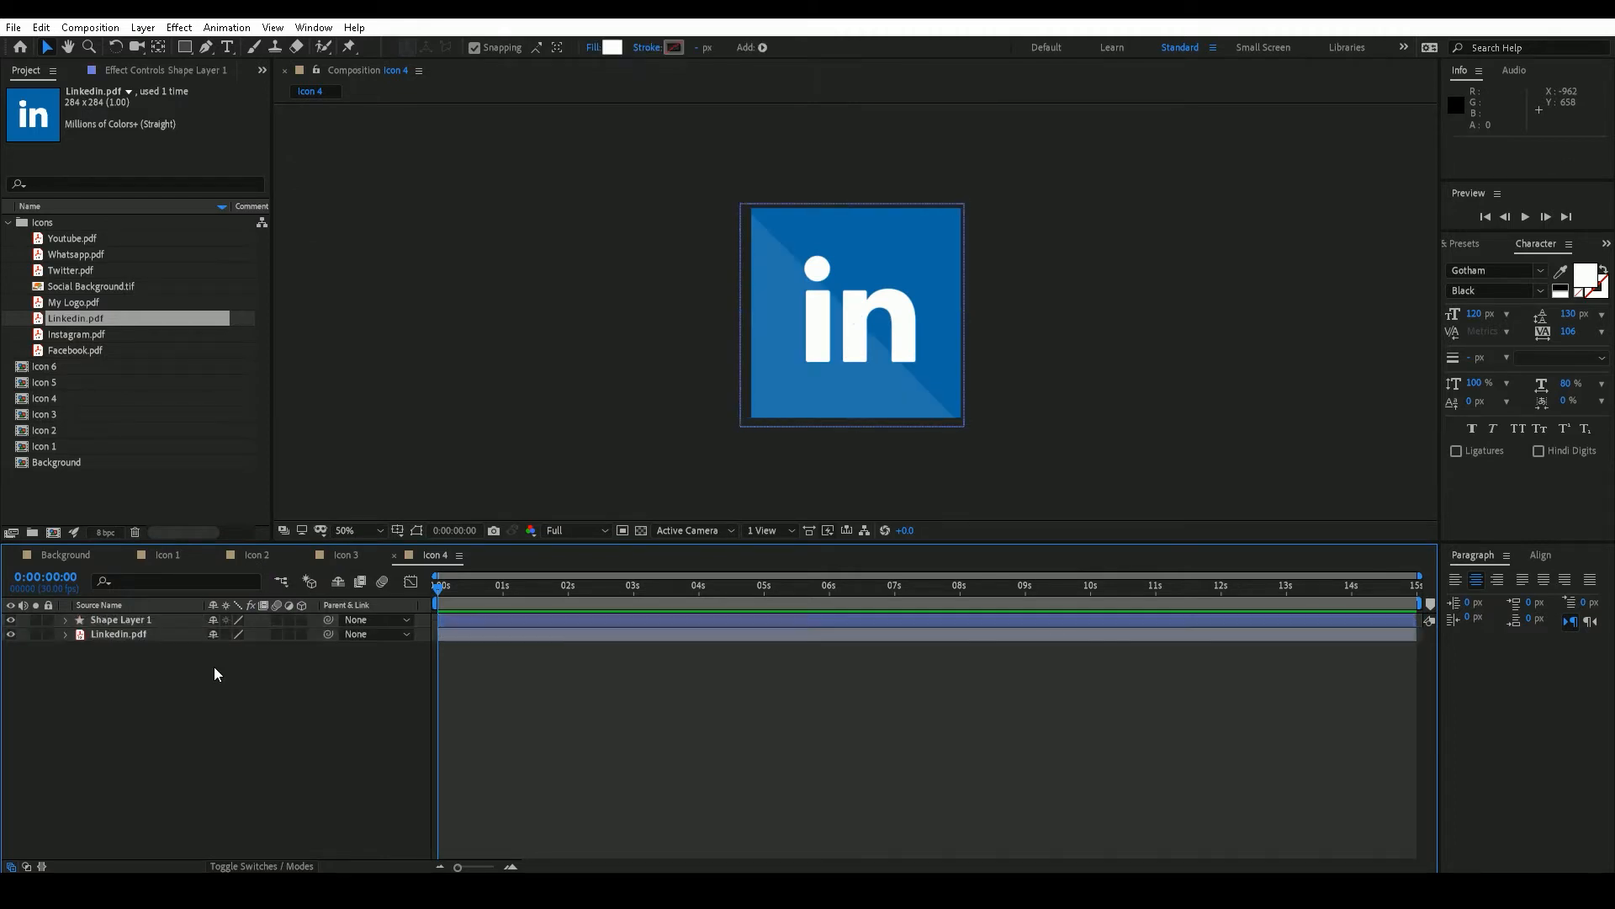
Step: Fill the Icon 5 composition with Instagram.pdf using Fit to Comp and paste the copied triangle shape layer above it
double_click(54, 385)
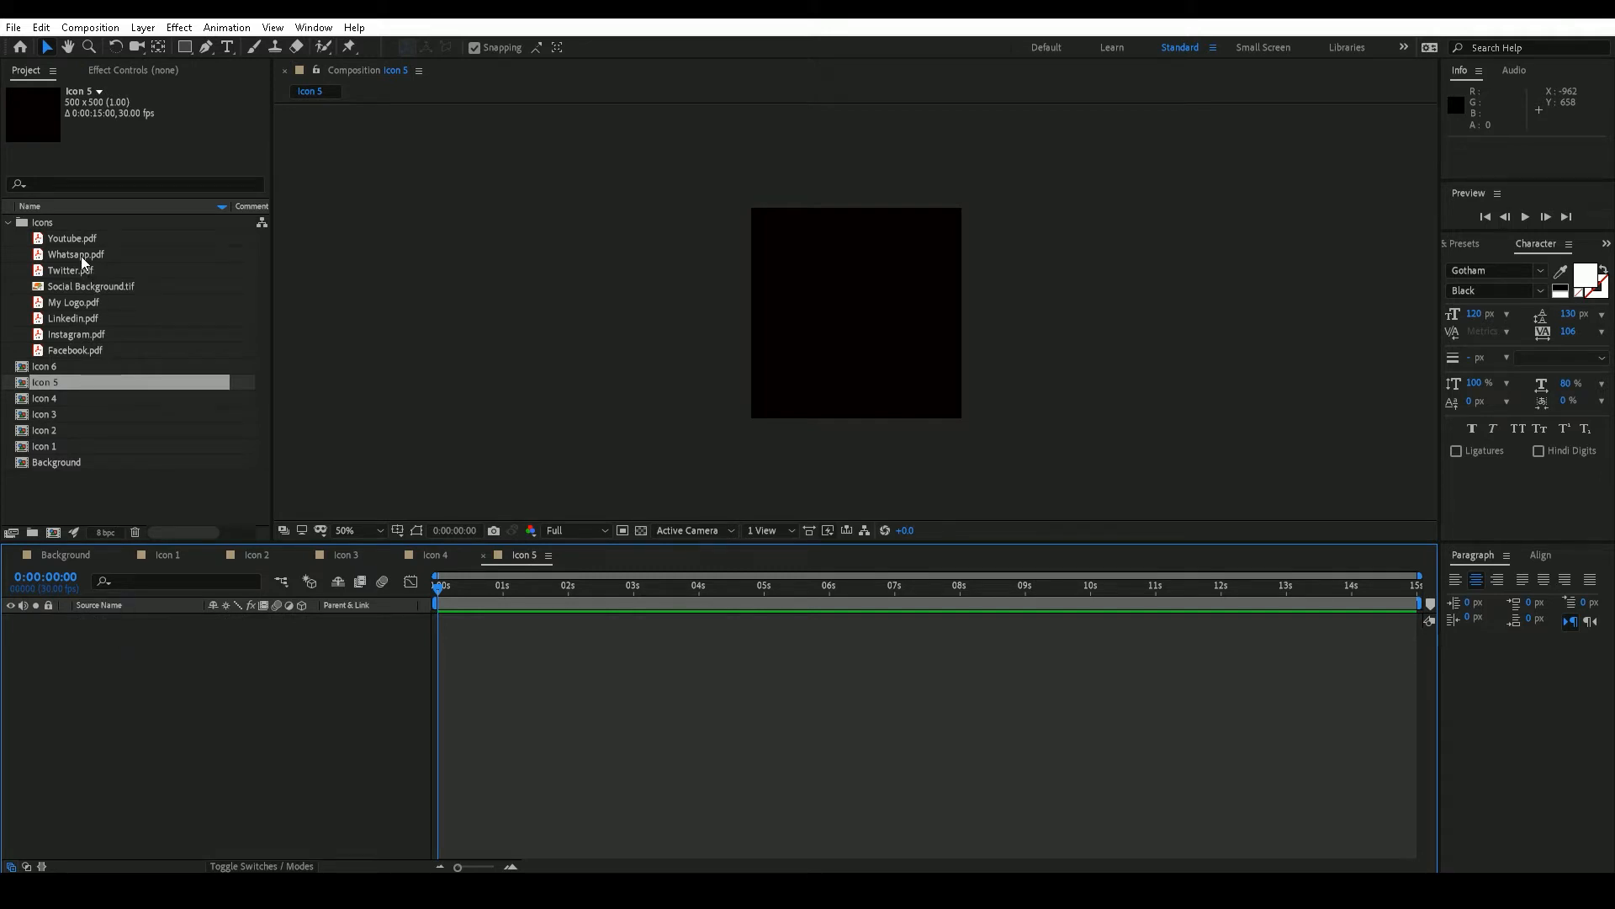
drag(72, 334, 130, 619)
right_click(129, 618)
mouse_move(313, 230)
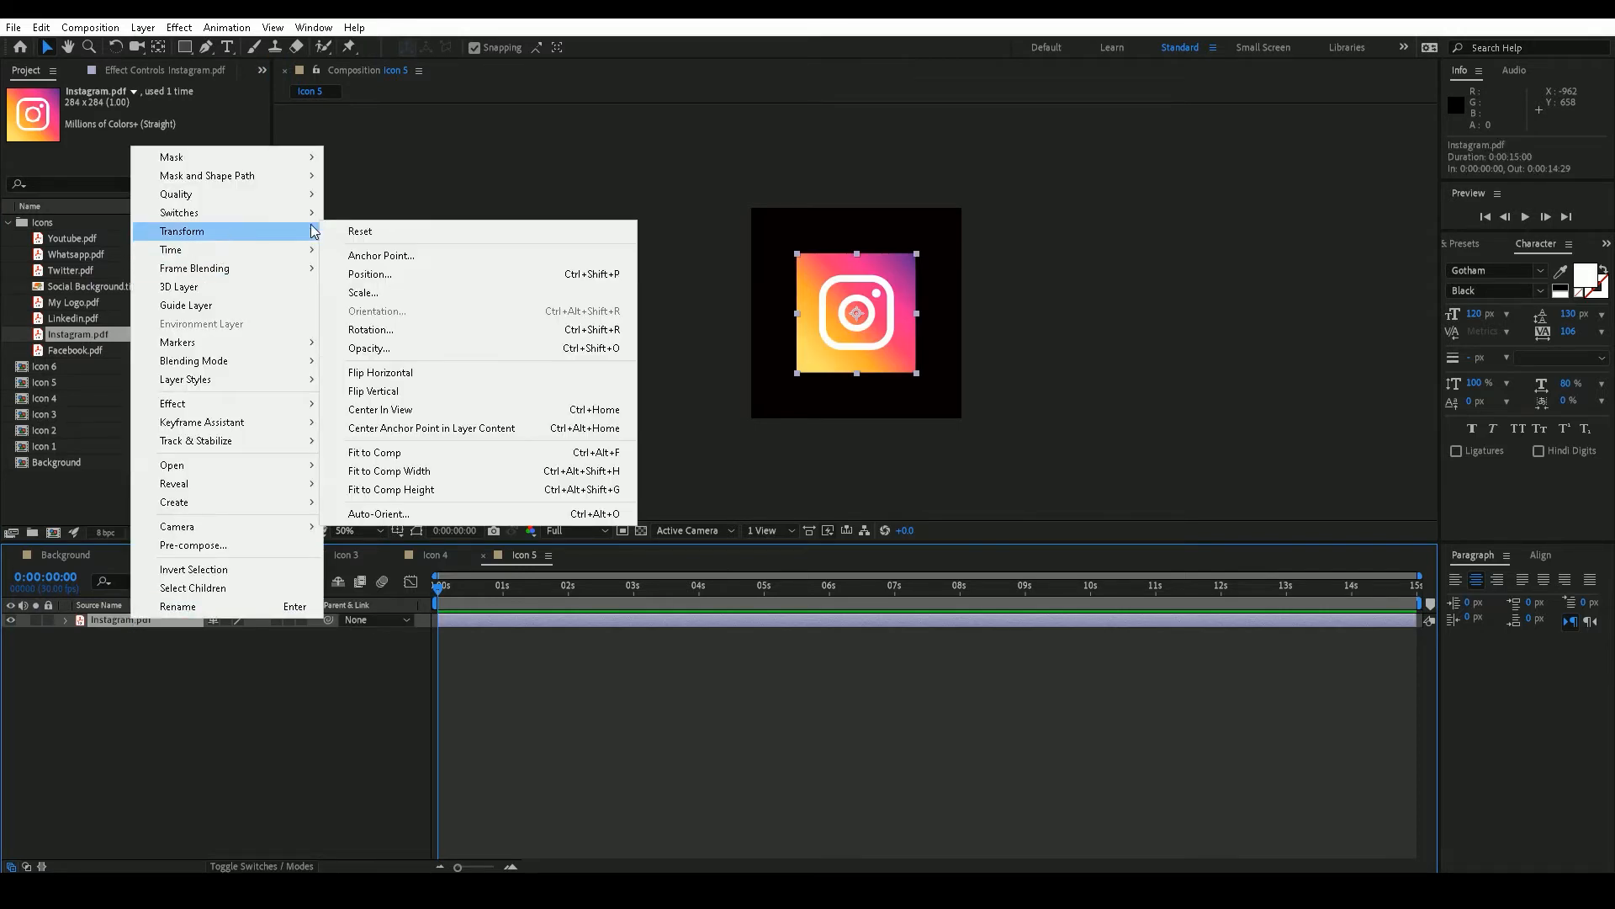
click(383, 452)
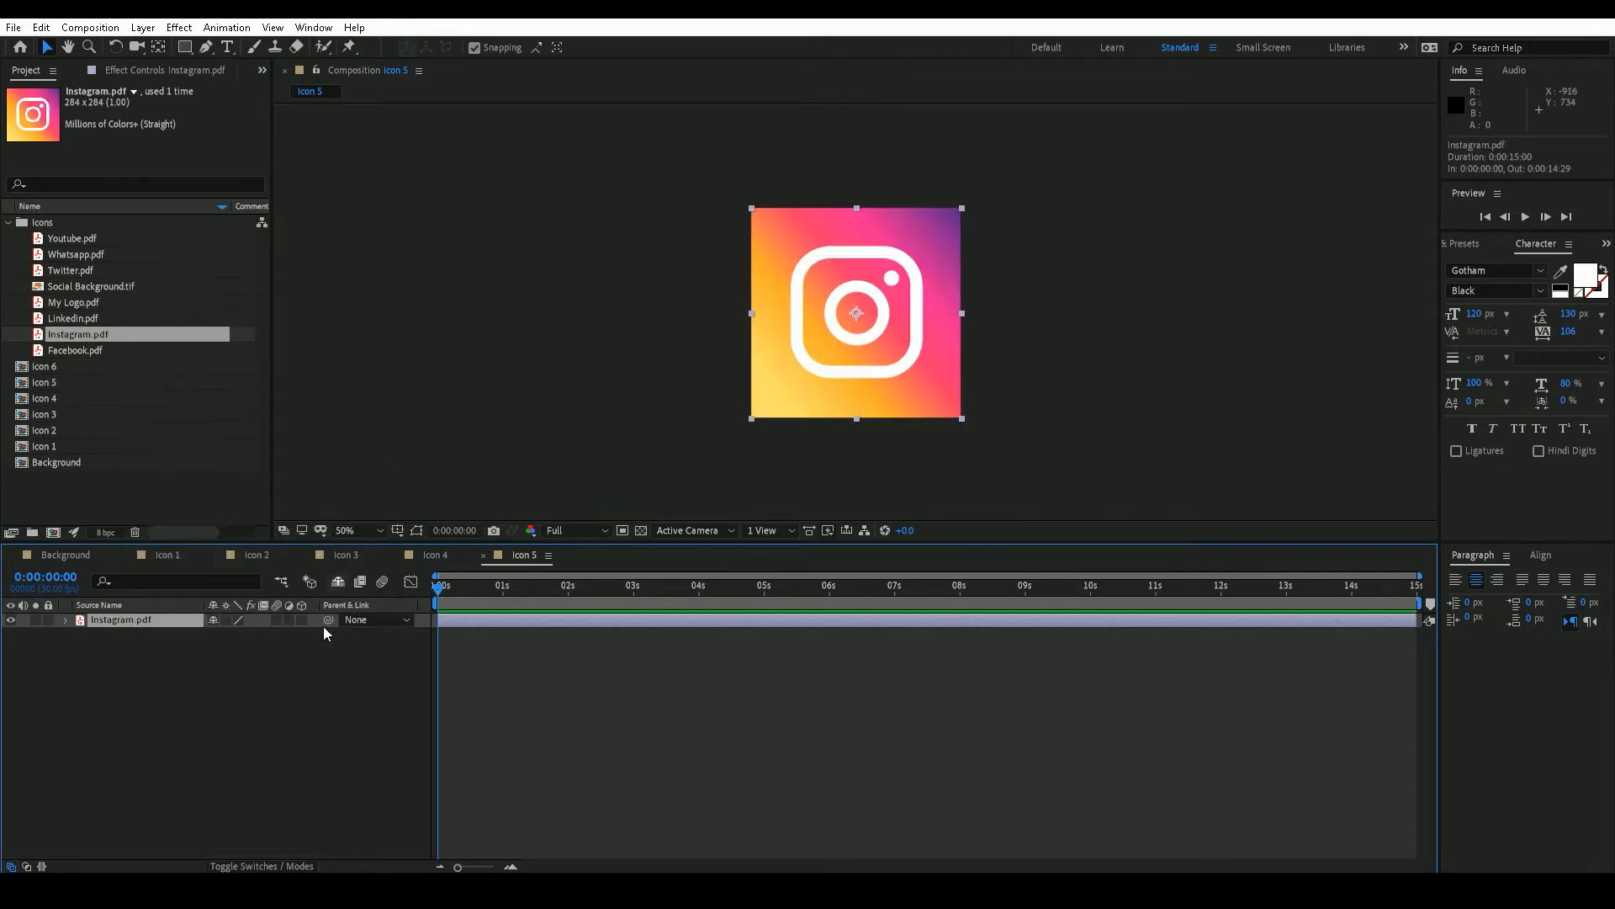
key(ctrl+v)
click(293, 695)
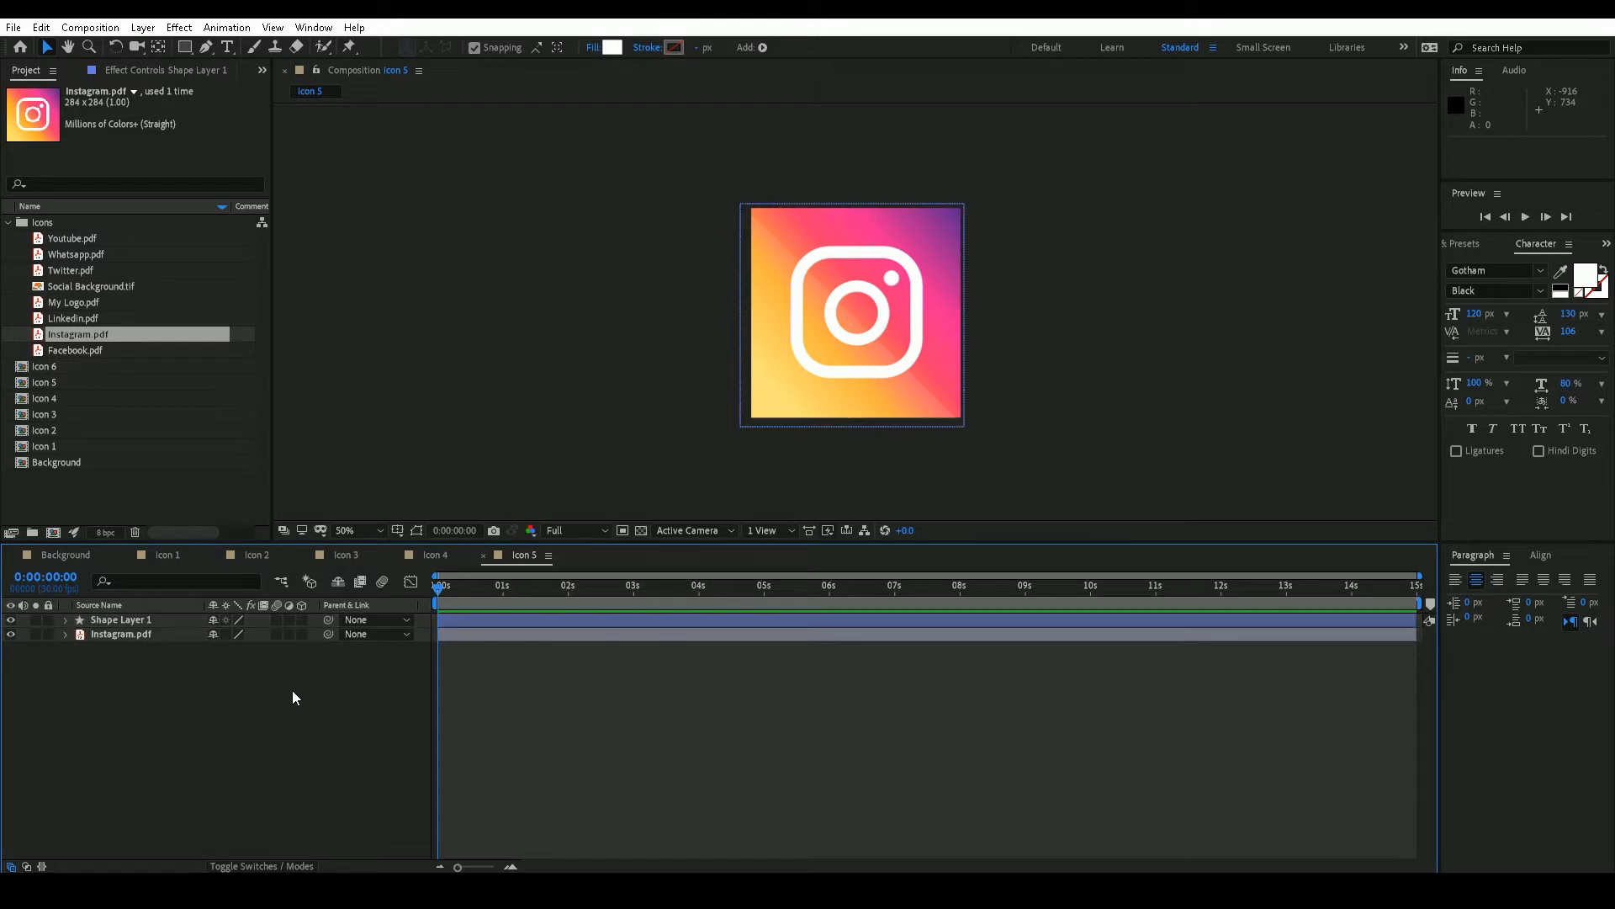
Step: Open the Icon 6 composition, add Youtube.pdf as a layer and scale it with Fit to Comp
double_click(52, 364)
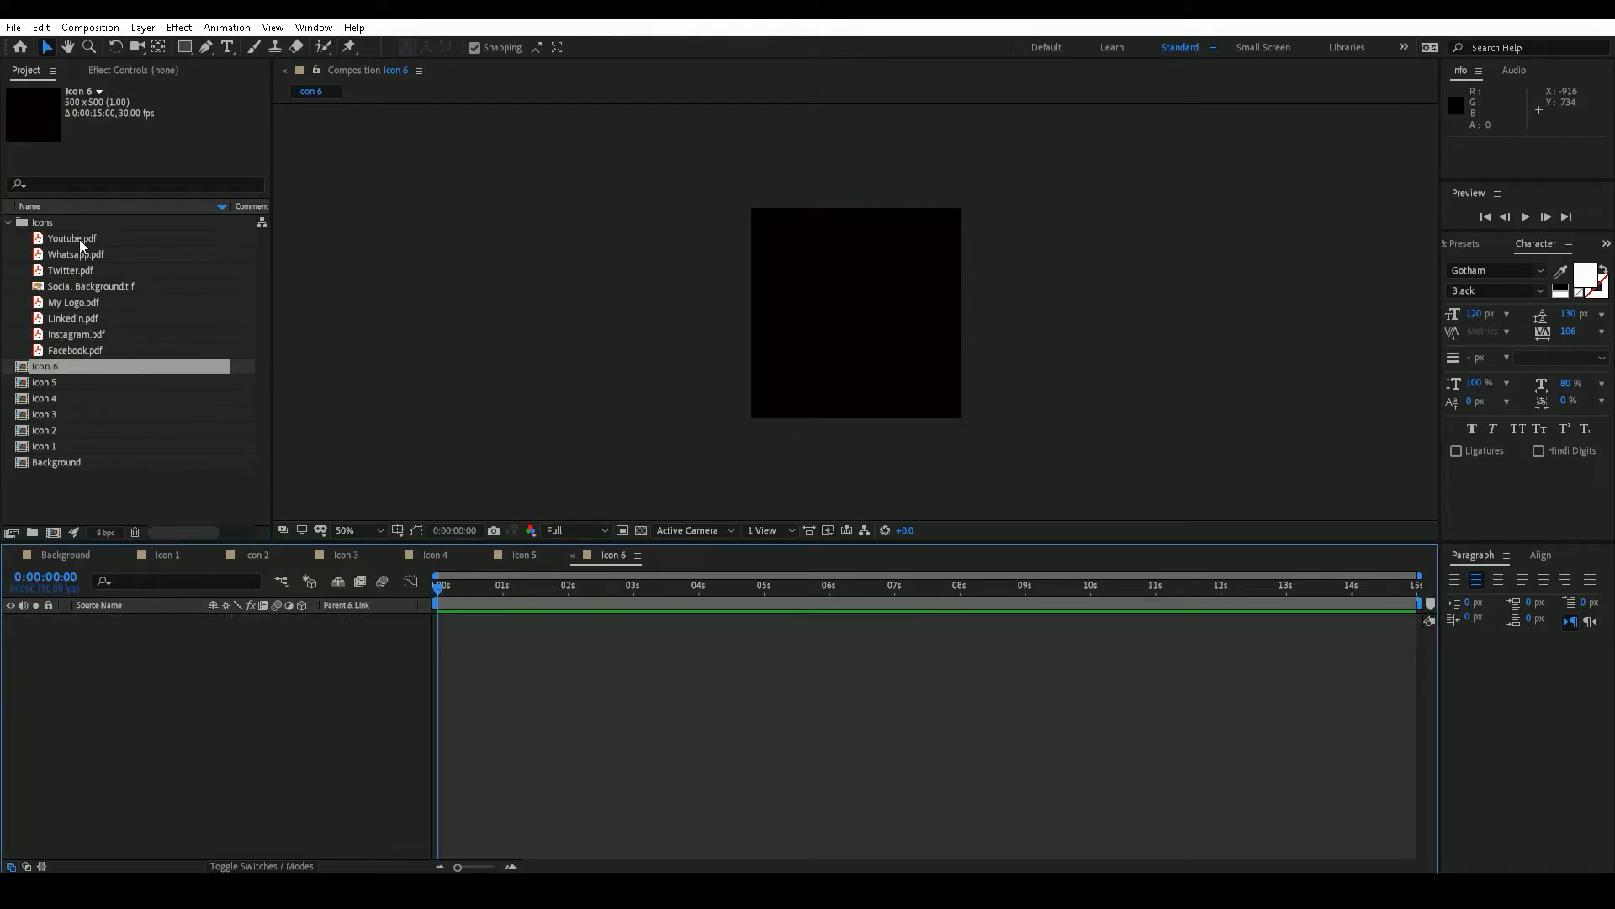
drag(79, 238, 154, 644)
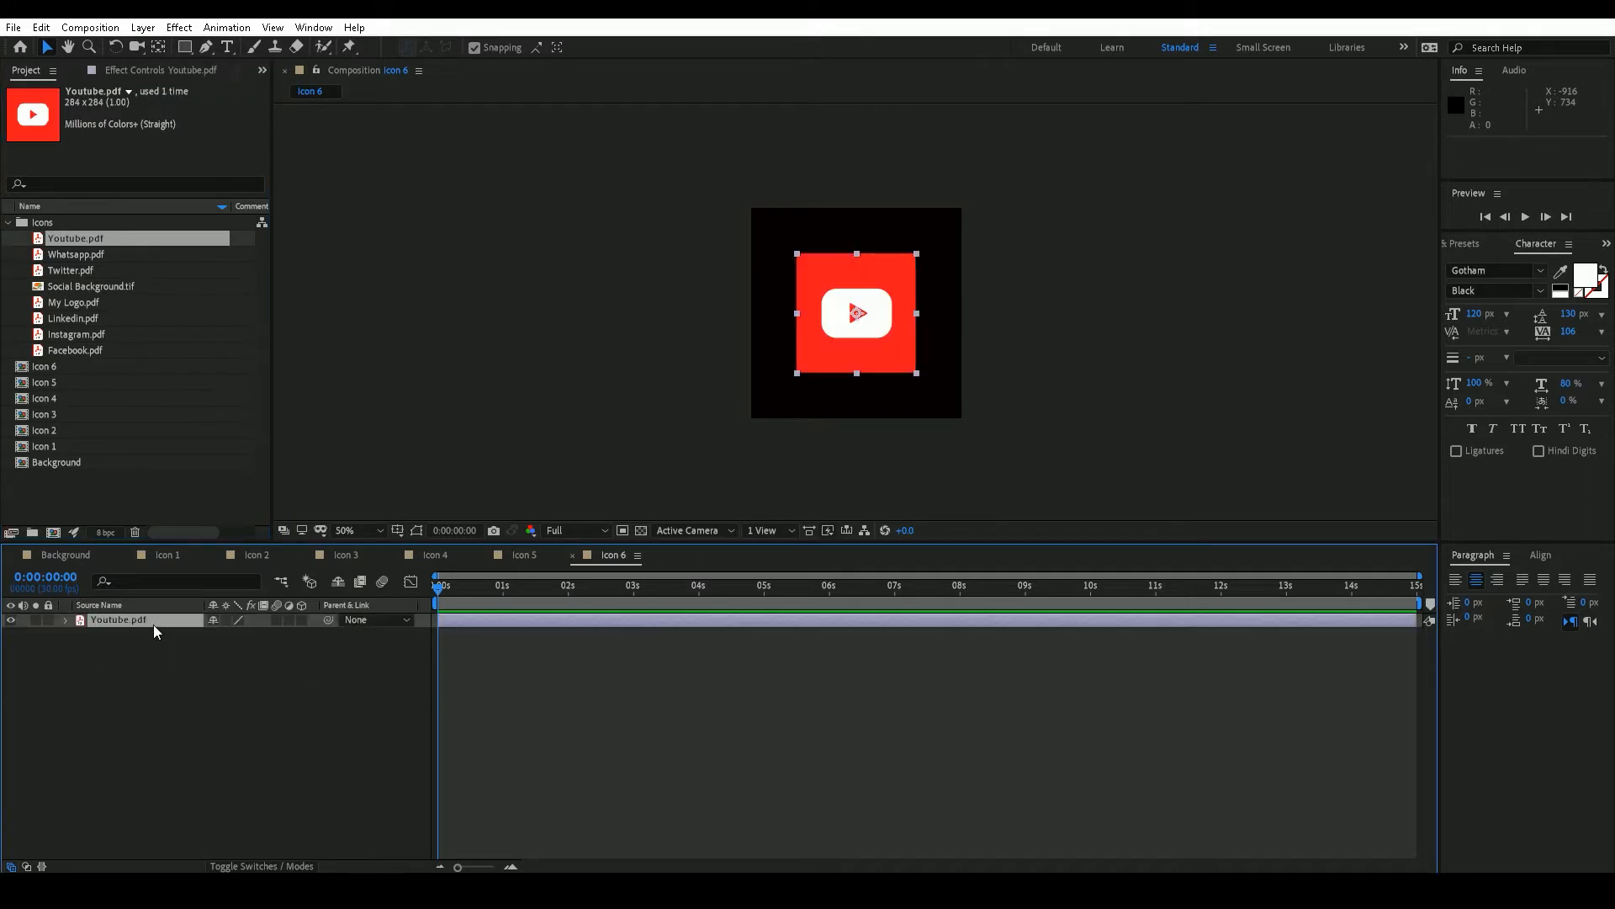
right_click(153, 623)
mouse_move(248, 237)
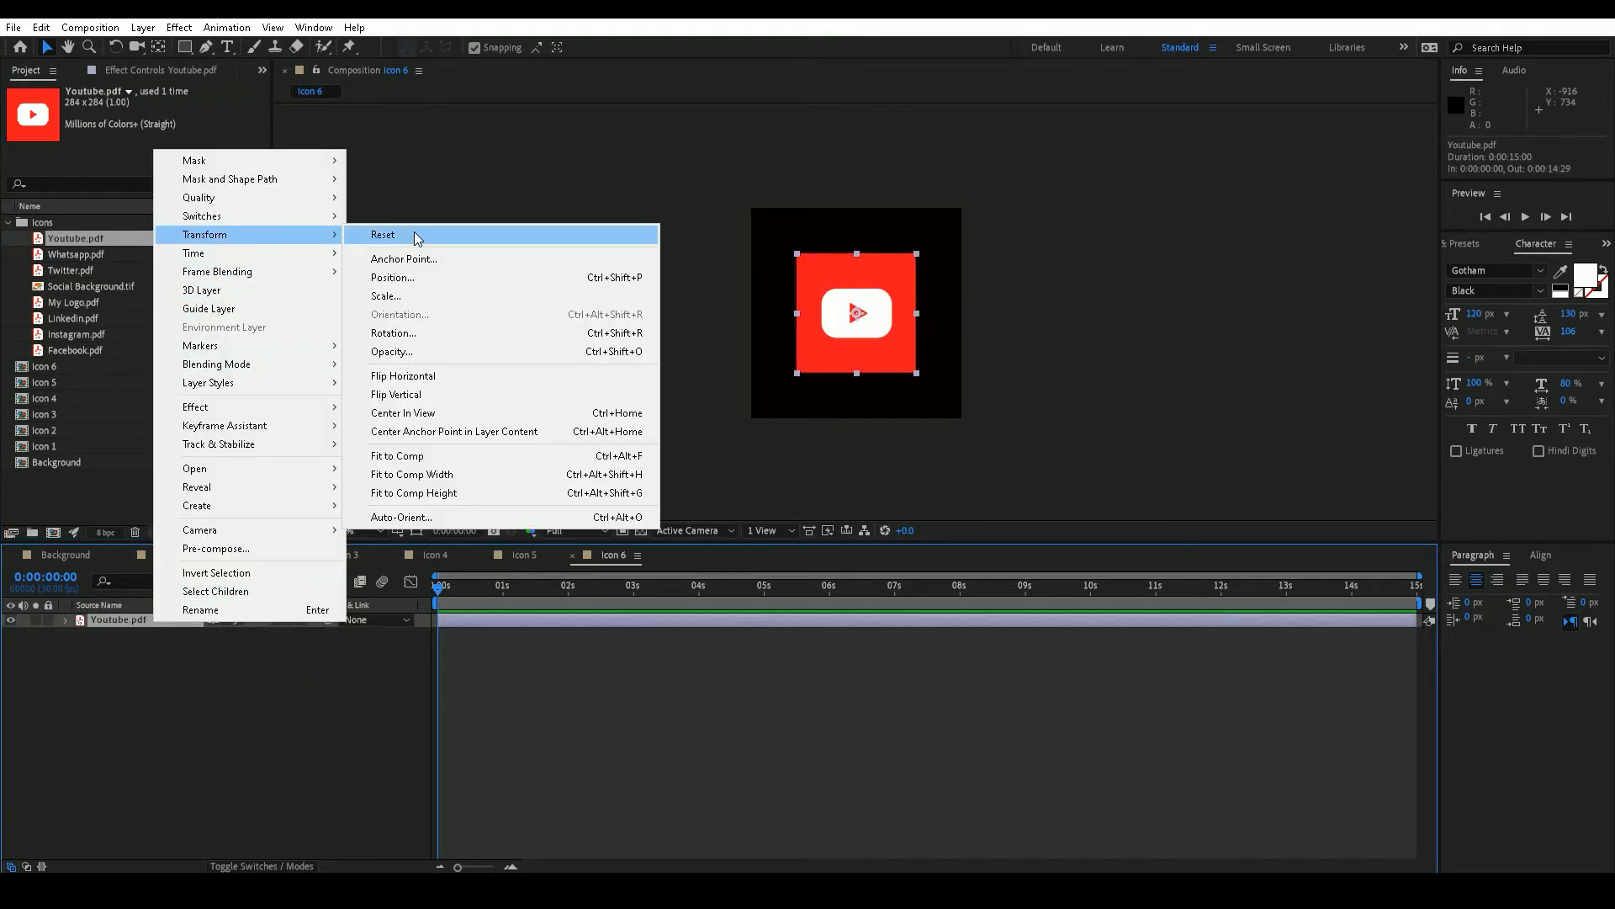
click(397, 455)
click(244, 683)
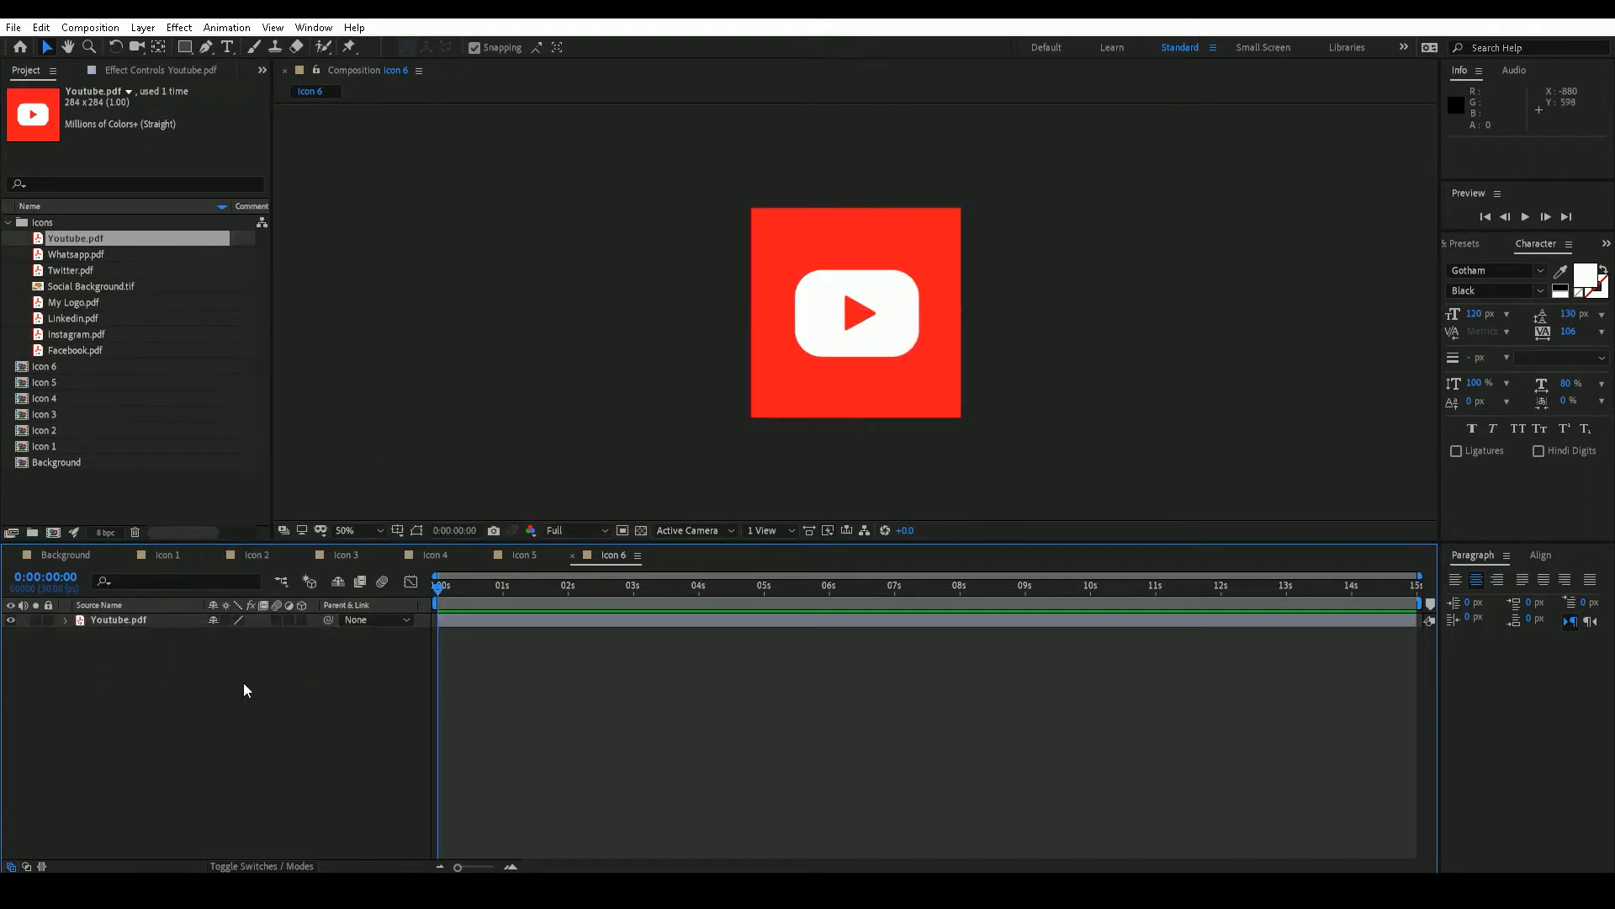
Step: Paste the copied triangle shape layer above the YouTube icon in Icon 6
right_click(244, 683)
click(140, 702)
key(ctrl+v)
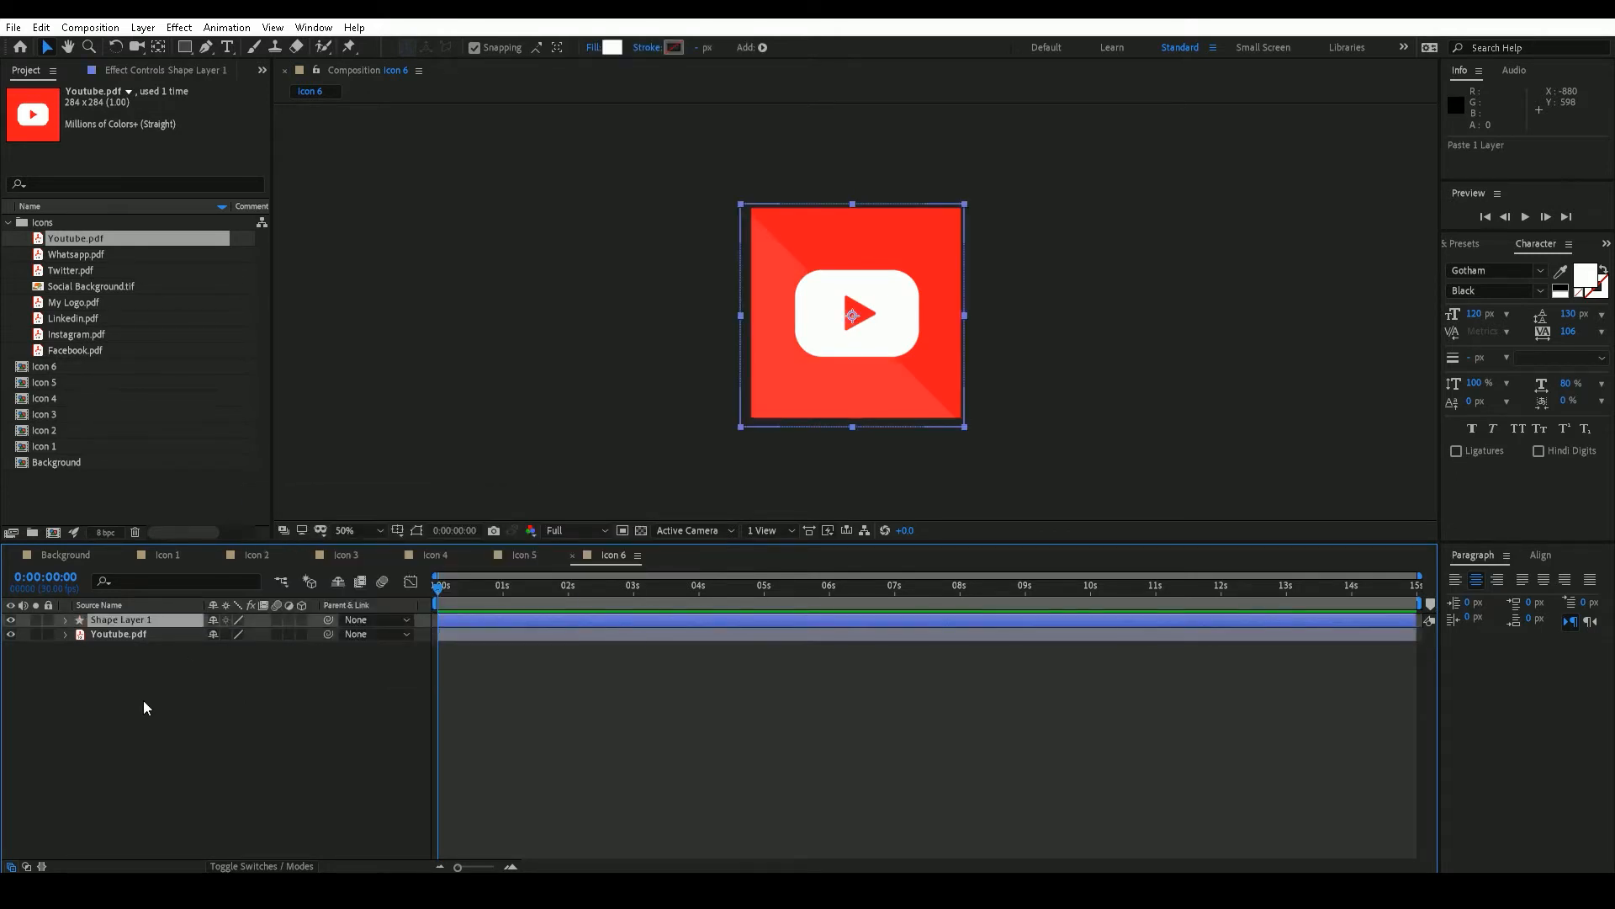
click(143, 698)
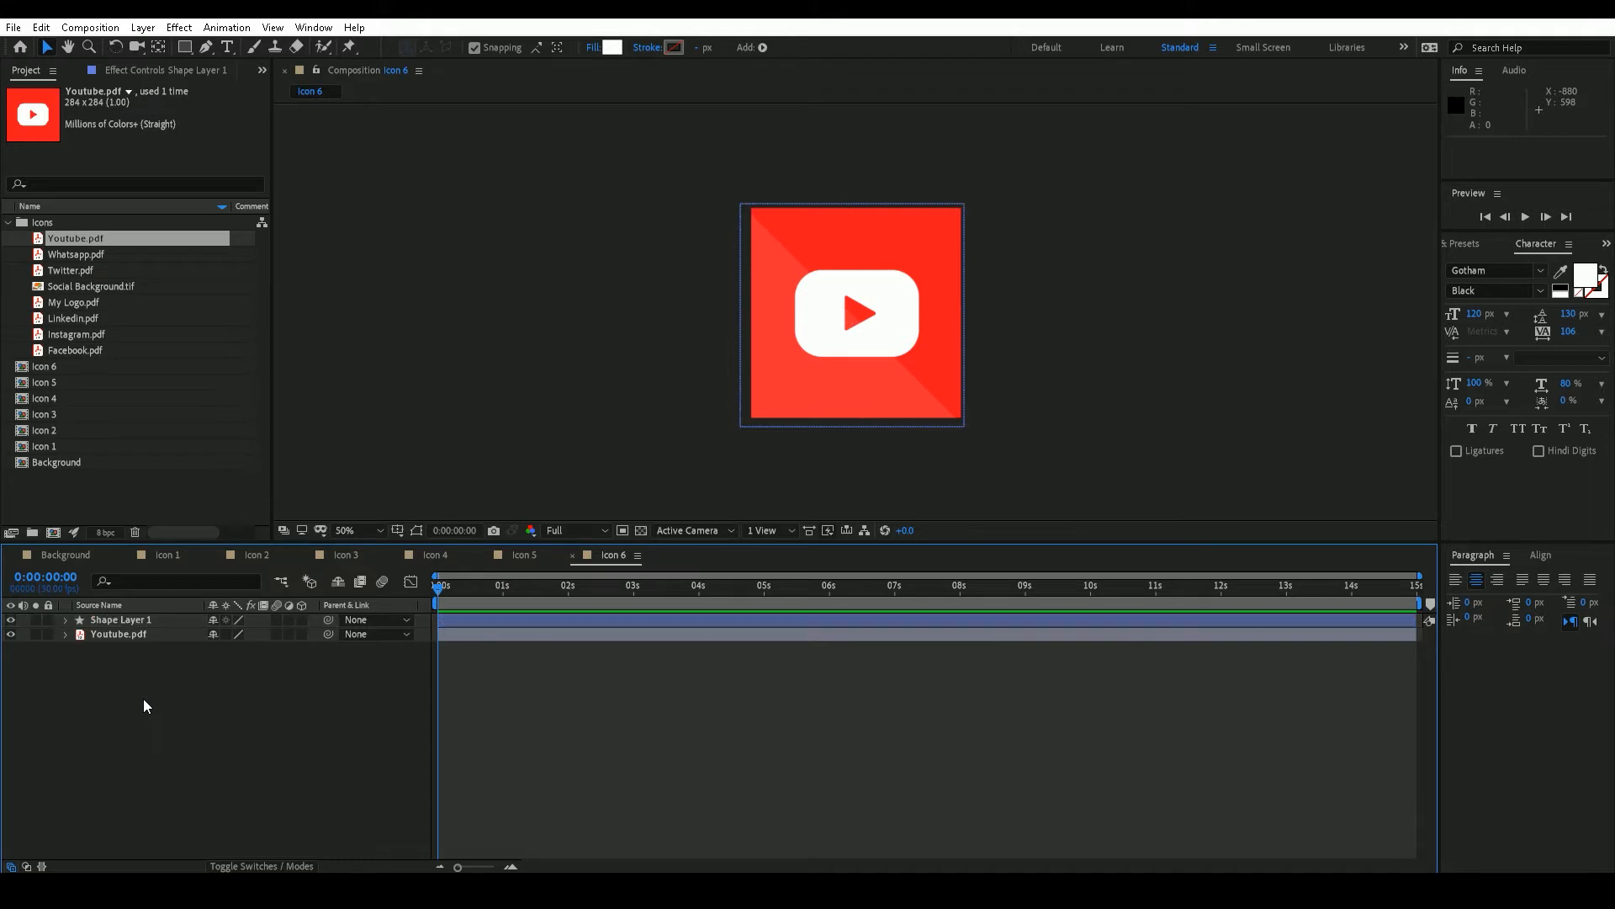
Step: Close the timelines of all six icon compositions so only Background stays open
click(215, 554)
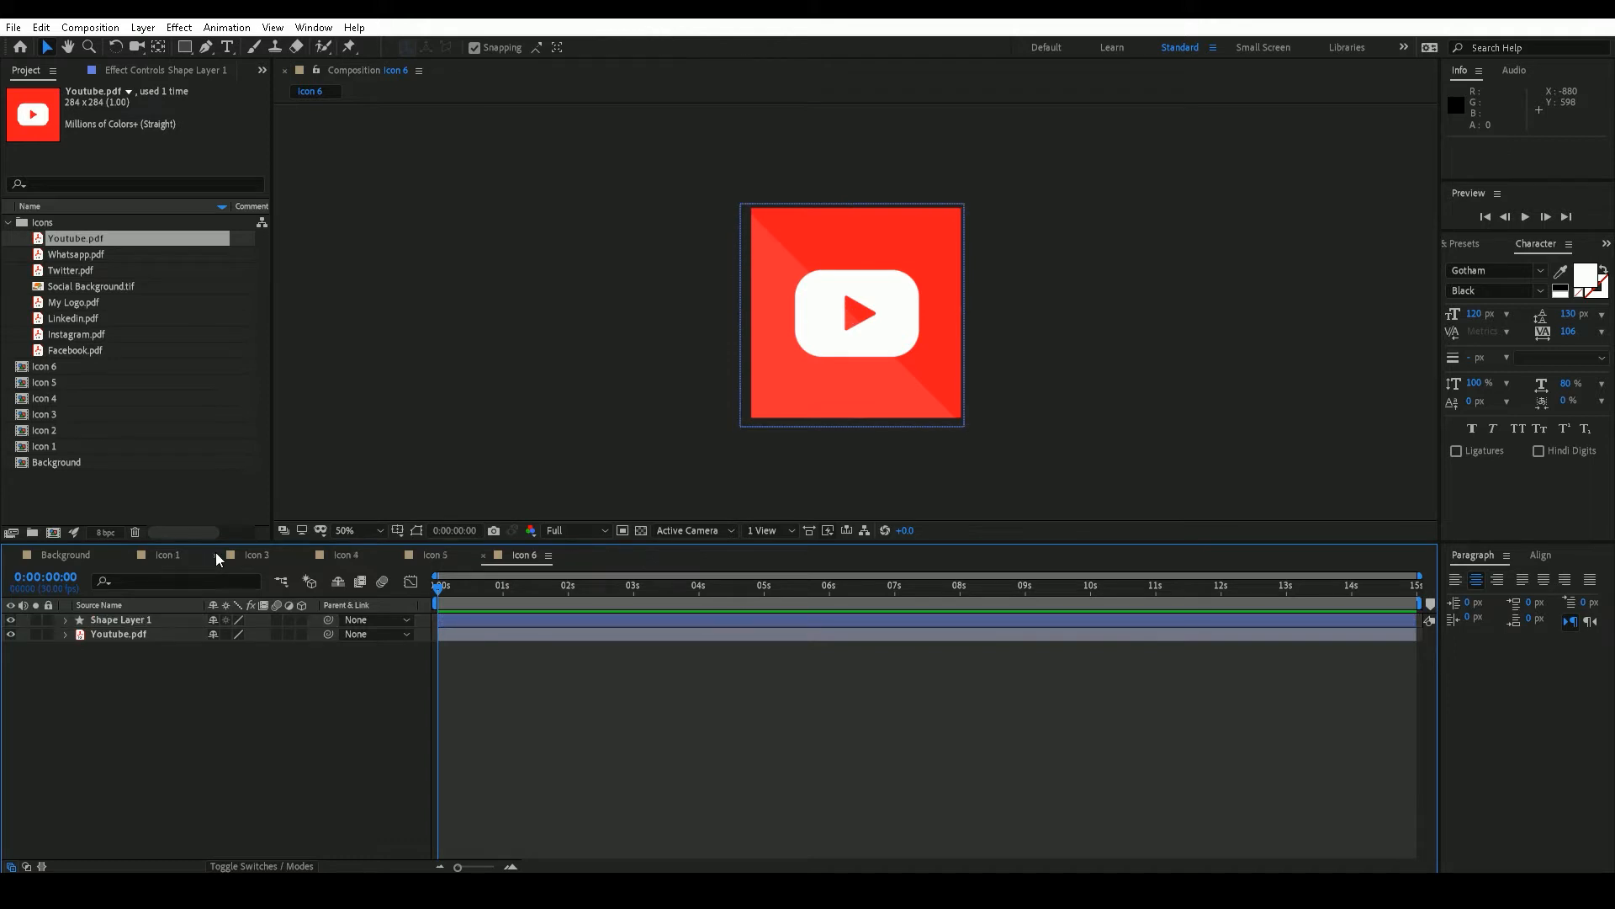
click(216, 554)
click(215, 554)
click(216, 554)
click(215, 553)
click(193, 555)
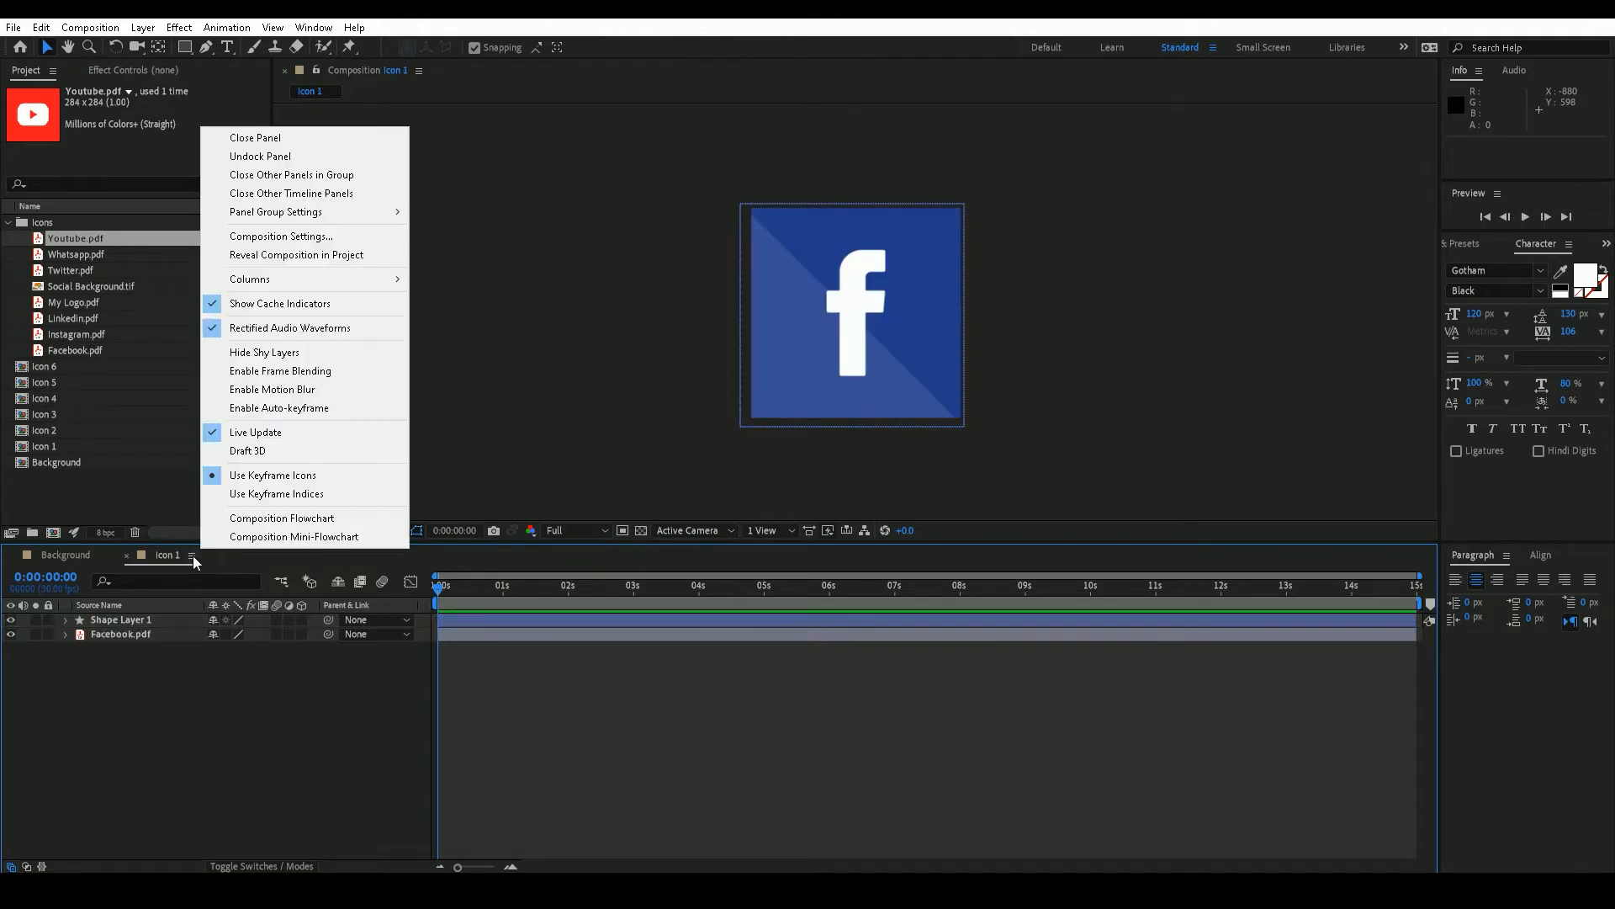
click(318, 139)
Step: Create a new composition named Social Icon Animation at 1920 × 1080 px
click(112, 488)
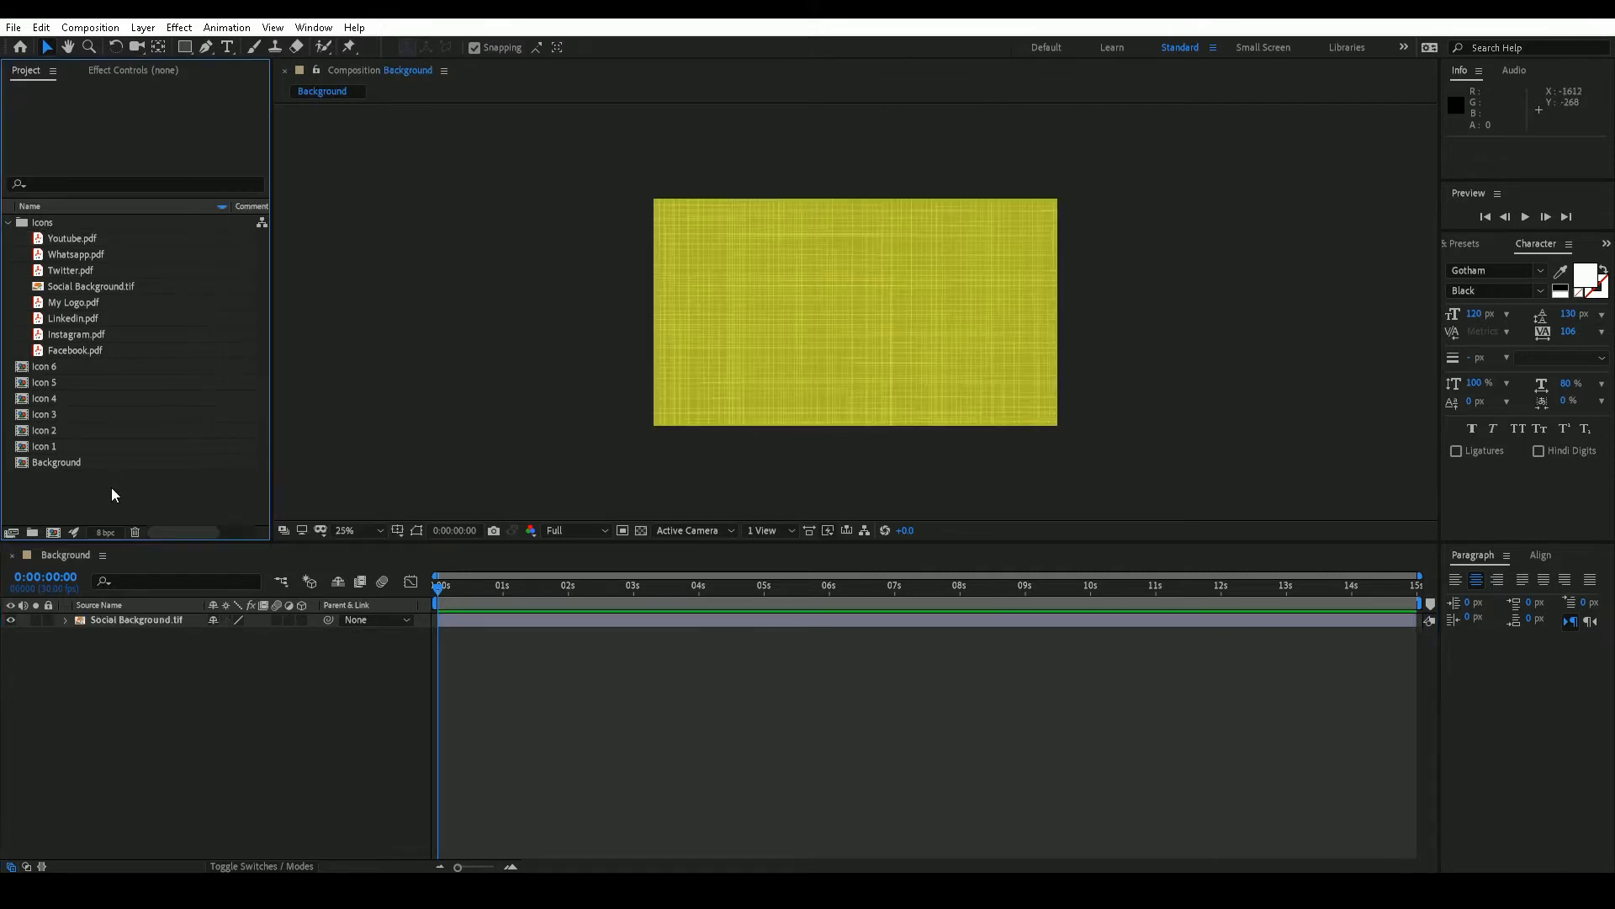
click(56, 534)
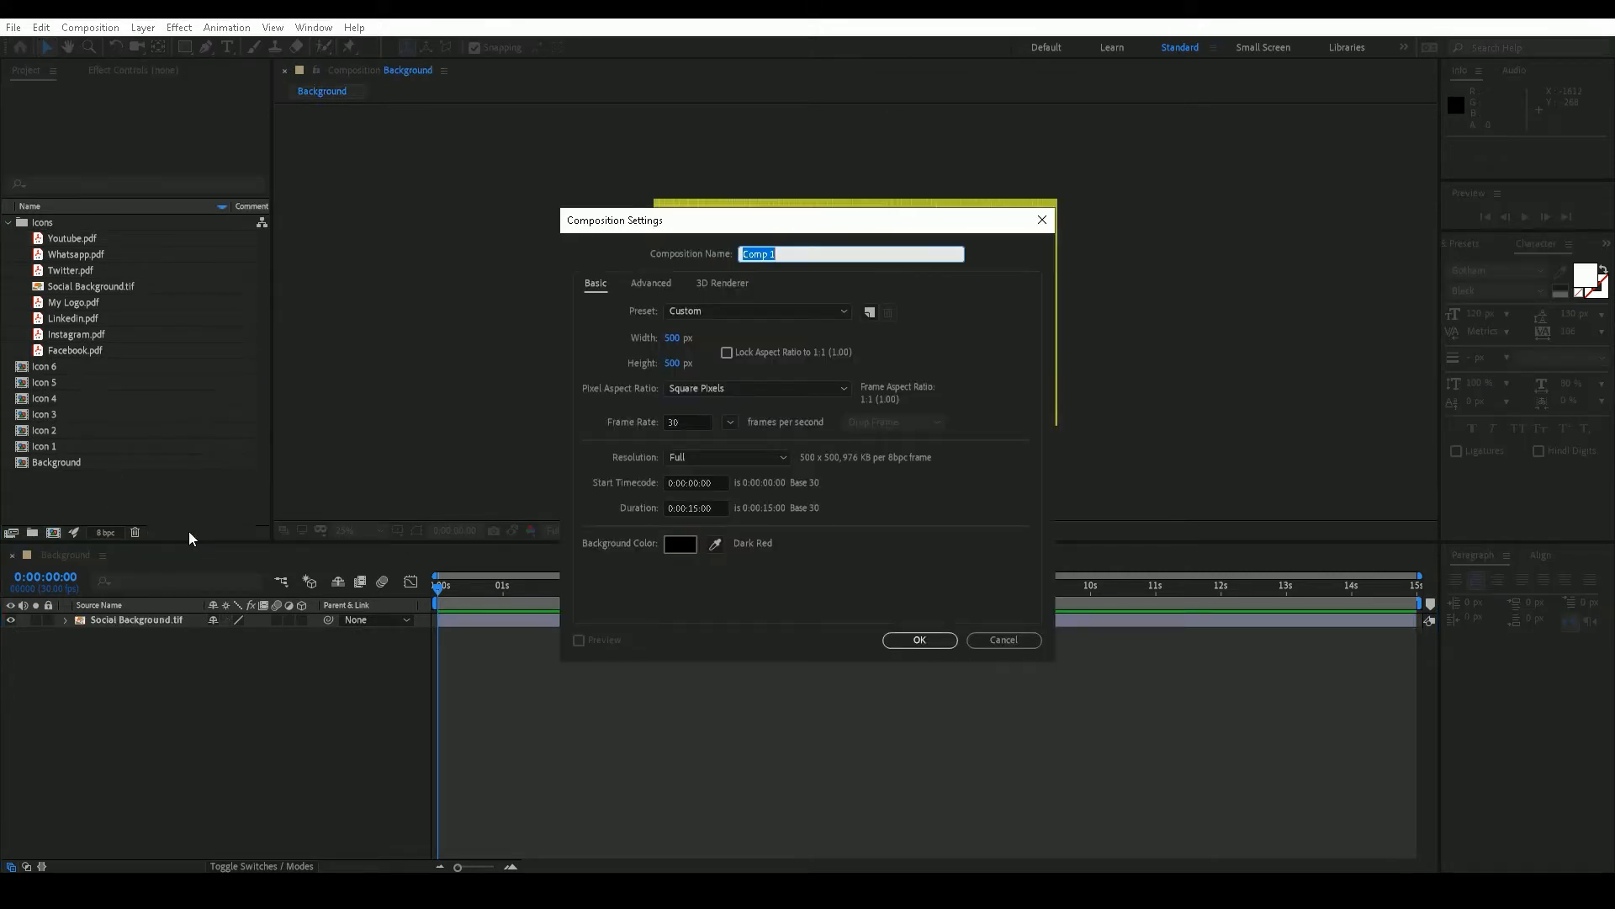
text(Social Icon Animation)
click(673, 339)
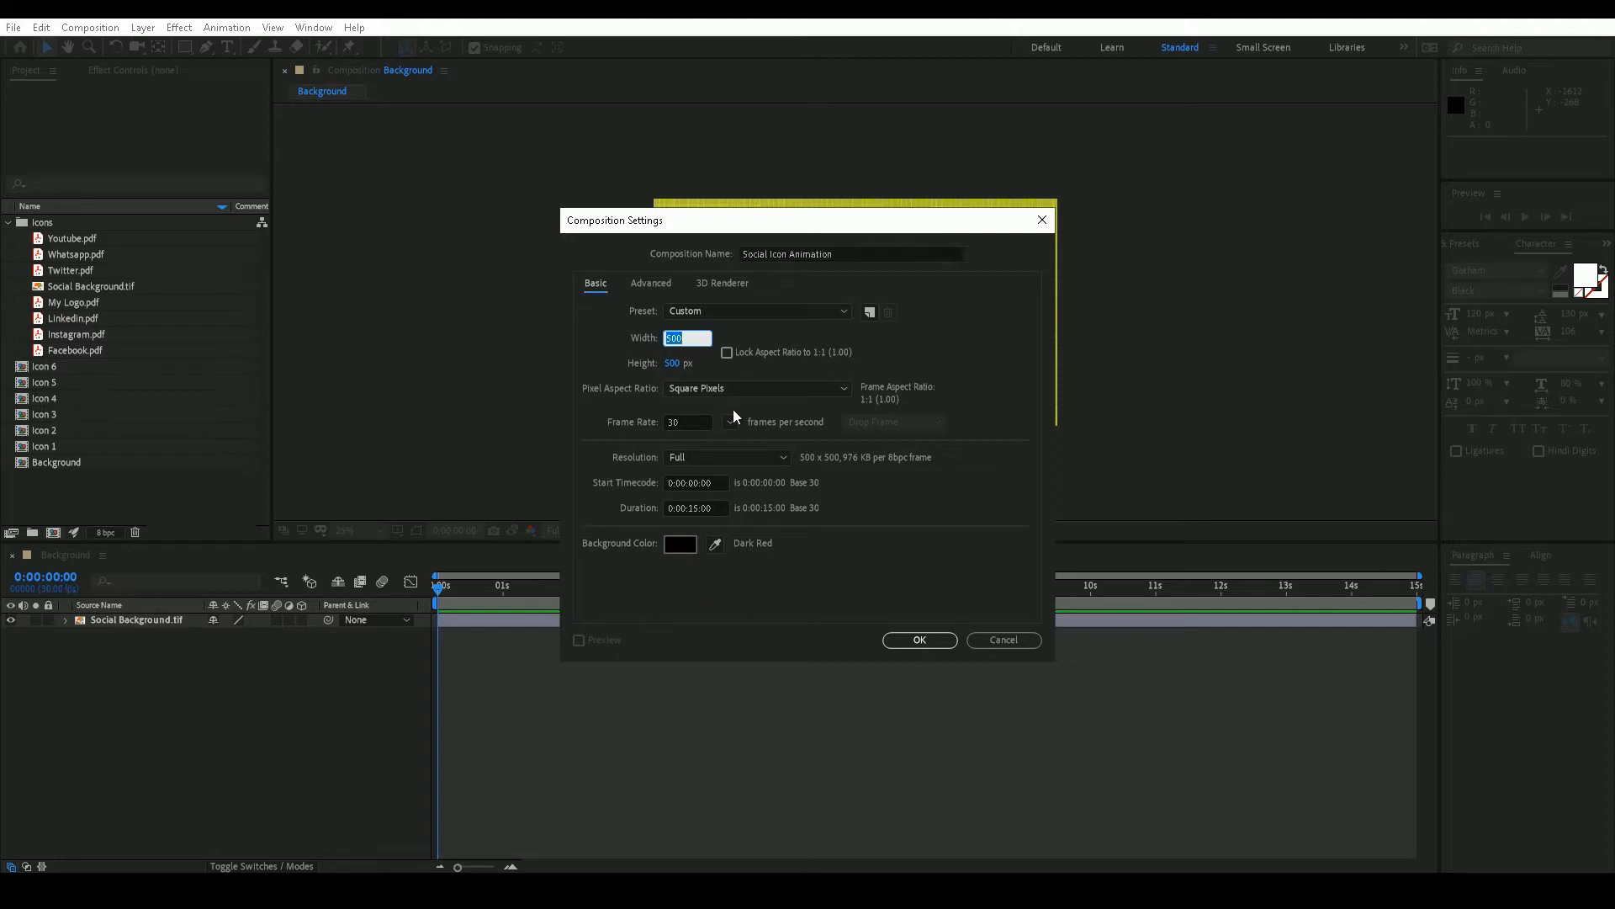
text(1920)
key(Tab)
text(10)
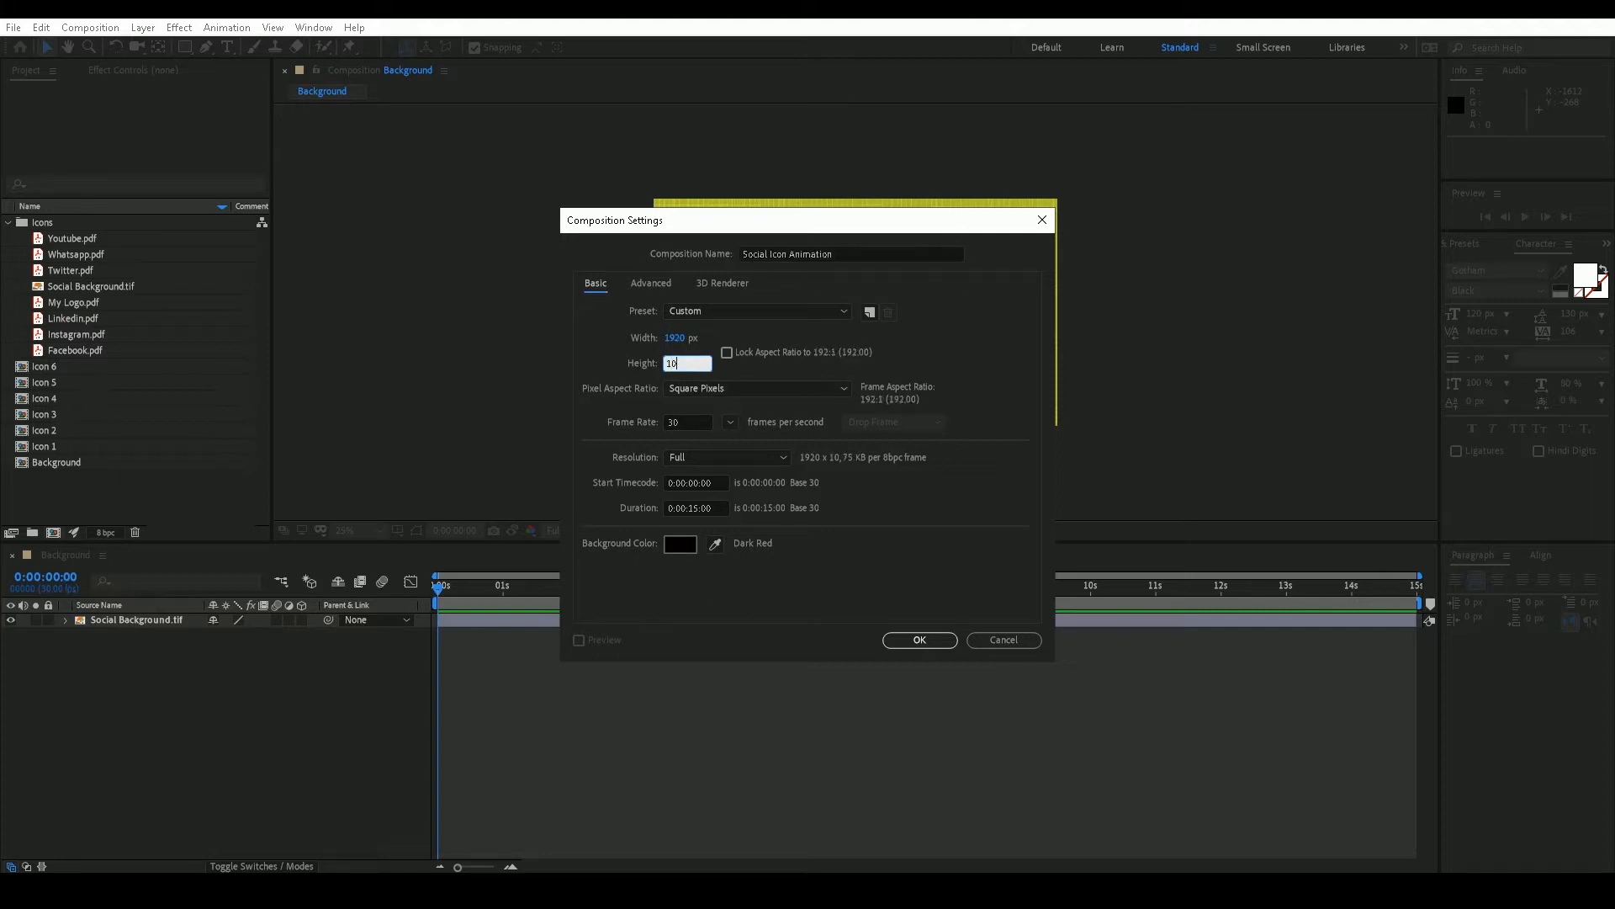
text(80)
key(Tab)
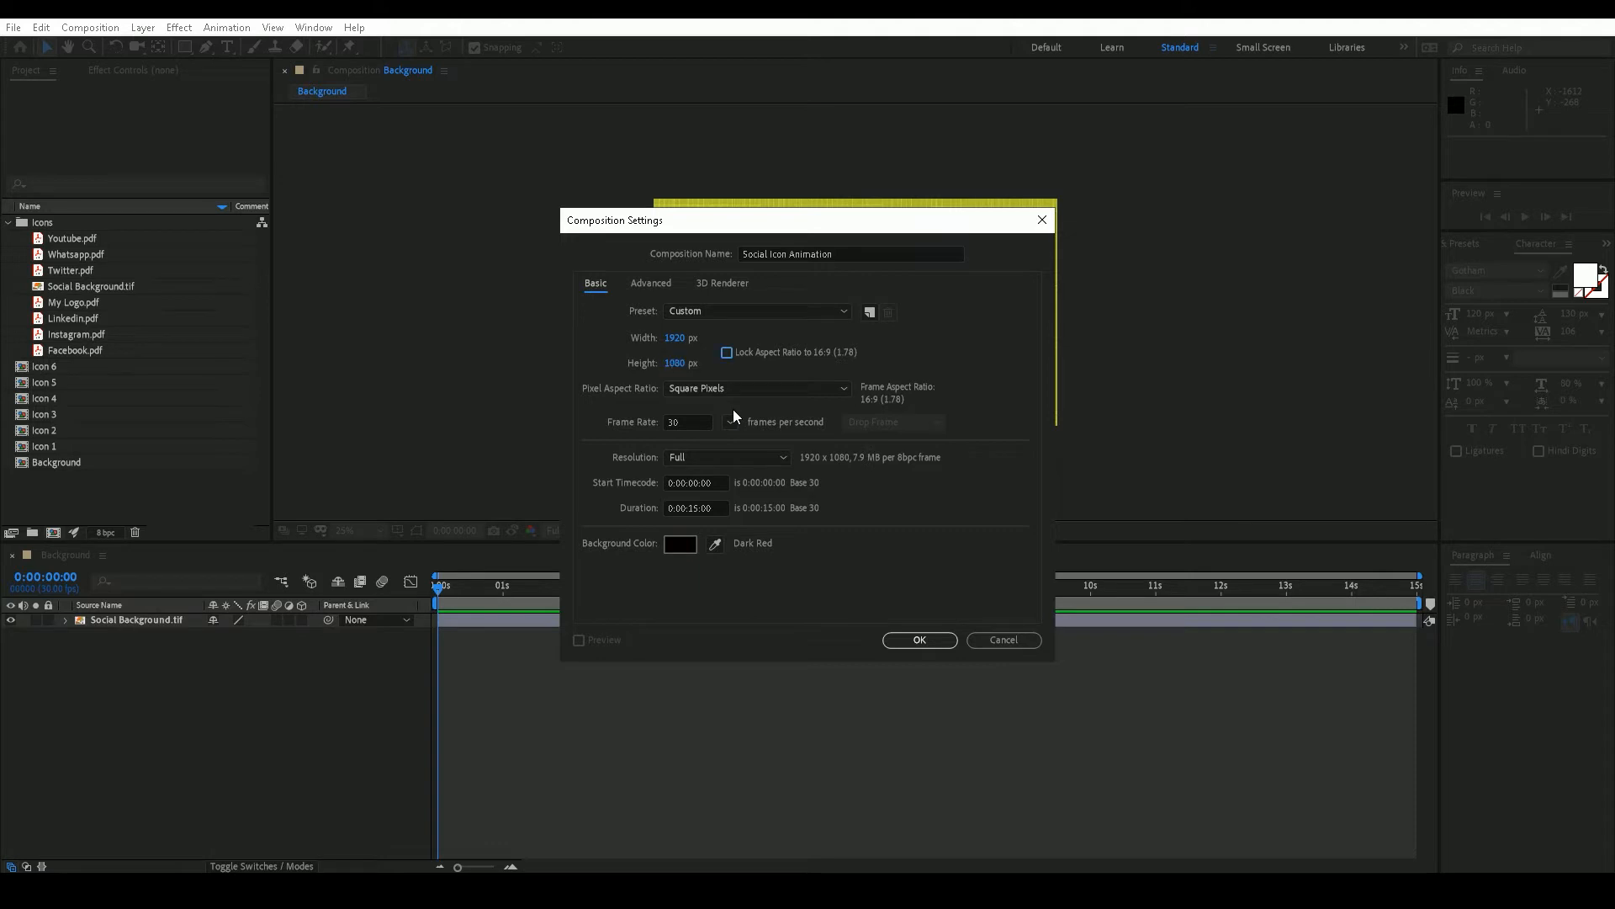
click(725, 509)
click(923, 645)
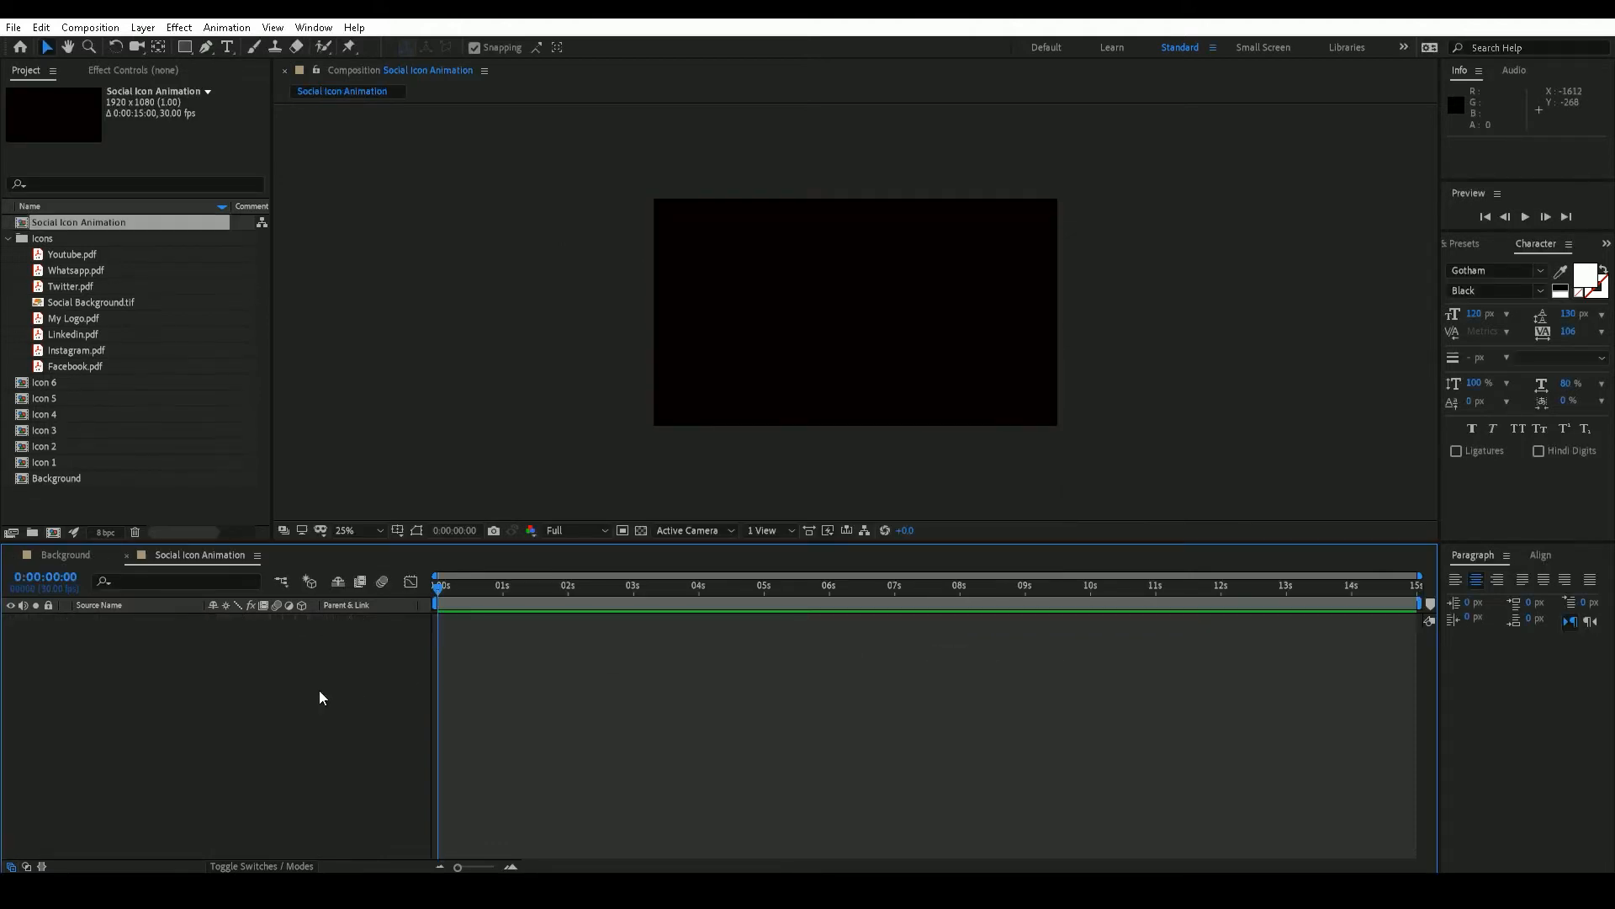
Step: Add the Icon 1 to Icon 6 compositions as layers of Social Icon Animation and make them all 3D layers
click(59, 461)
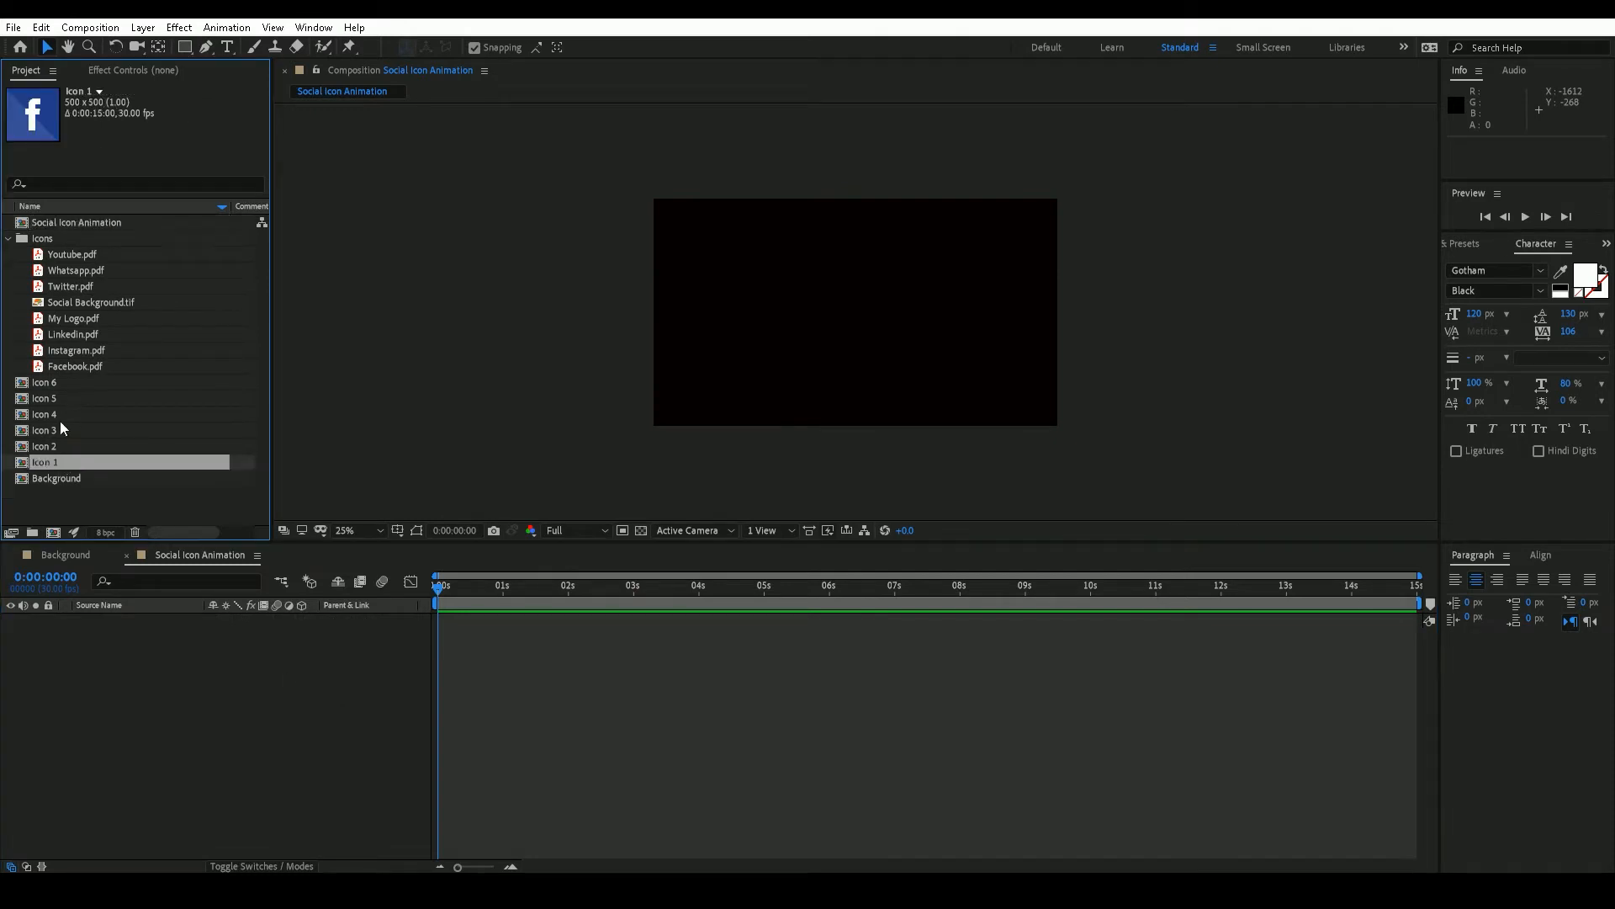
shift+click(60, 383)
drag(69, 382, 156, 668)
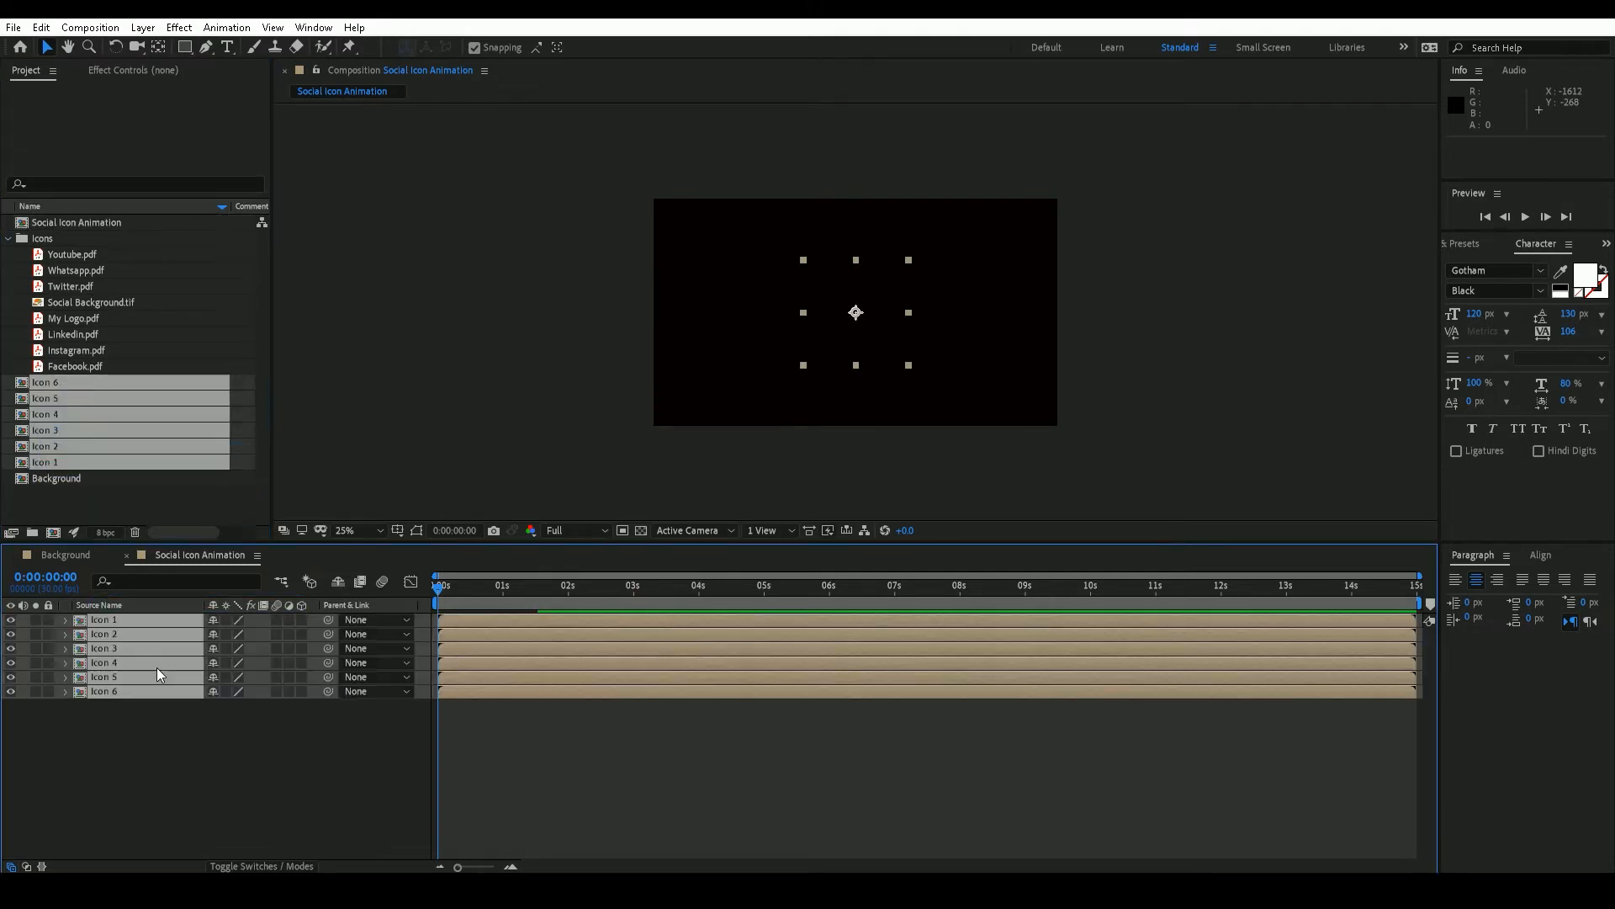
click(303, 619)
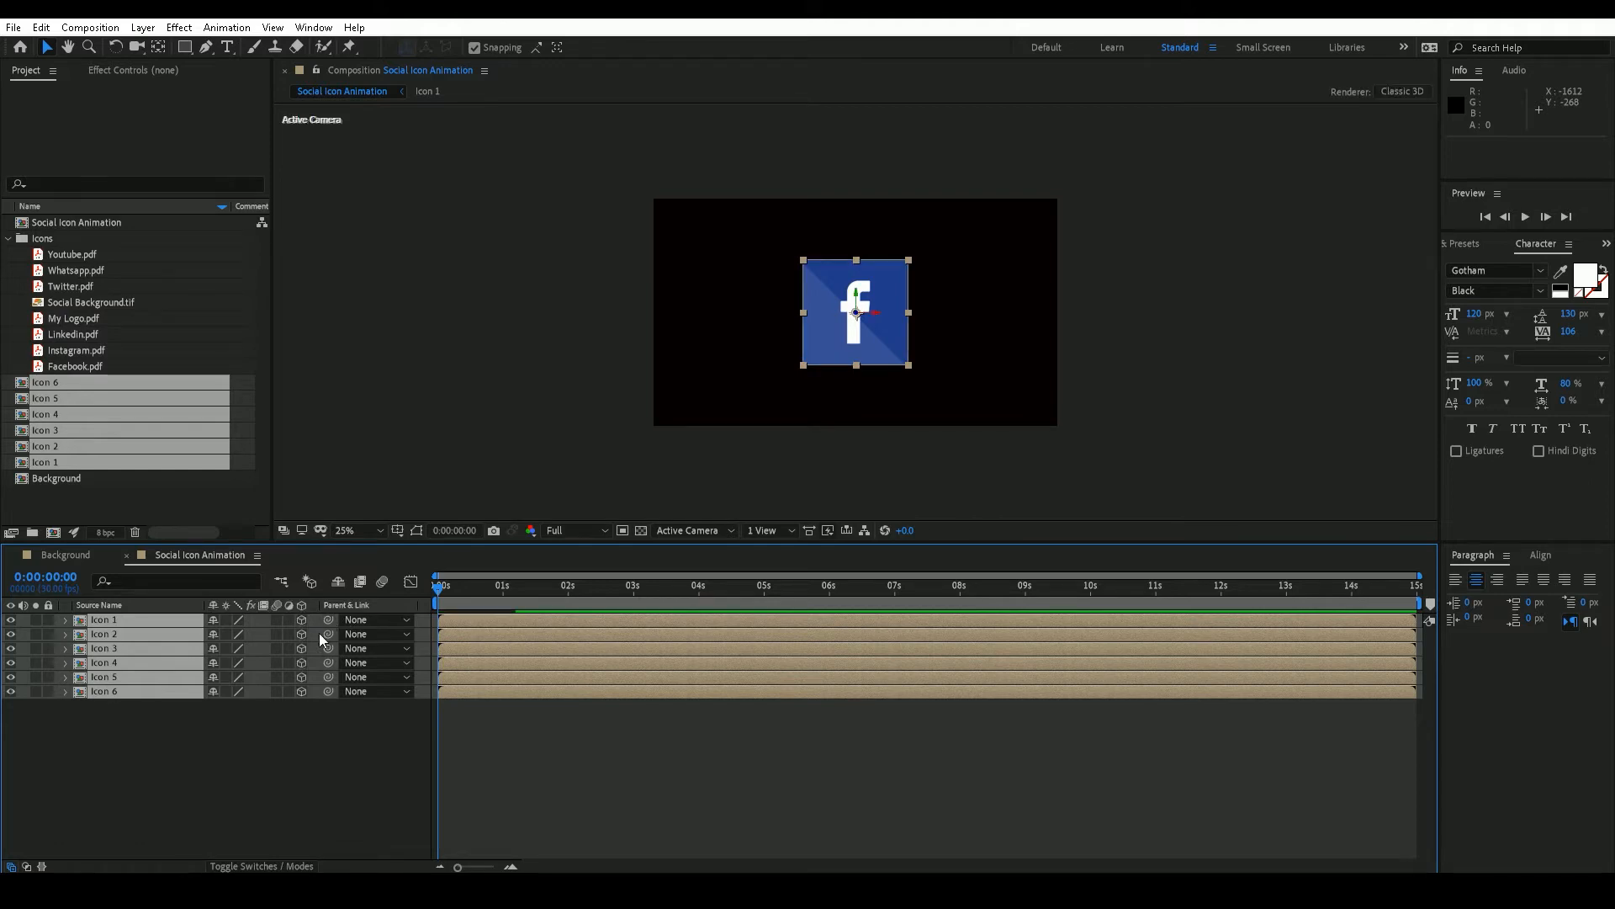
click(292, 733)
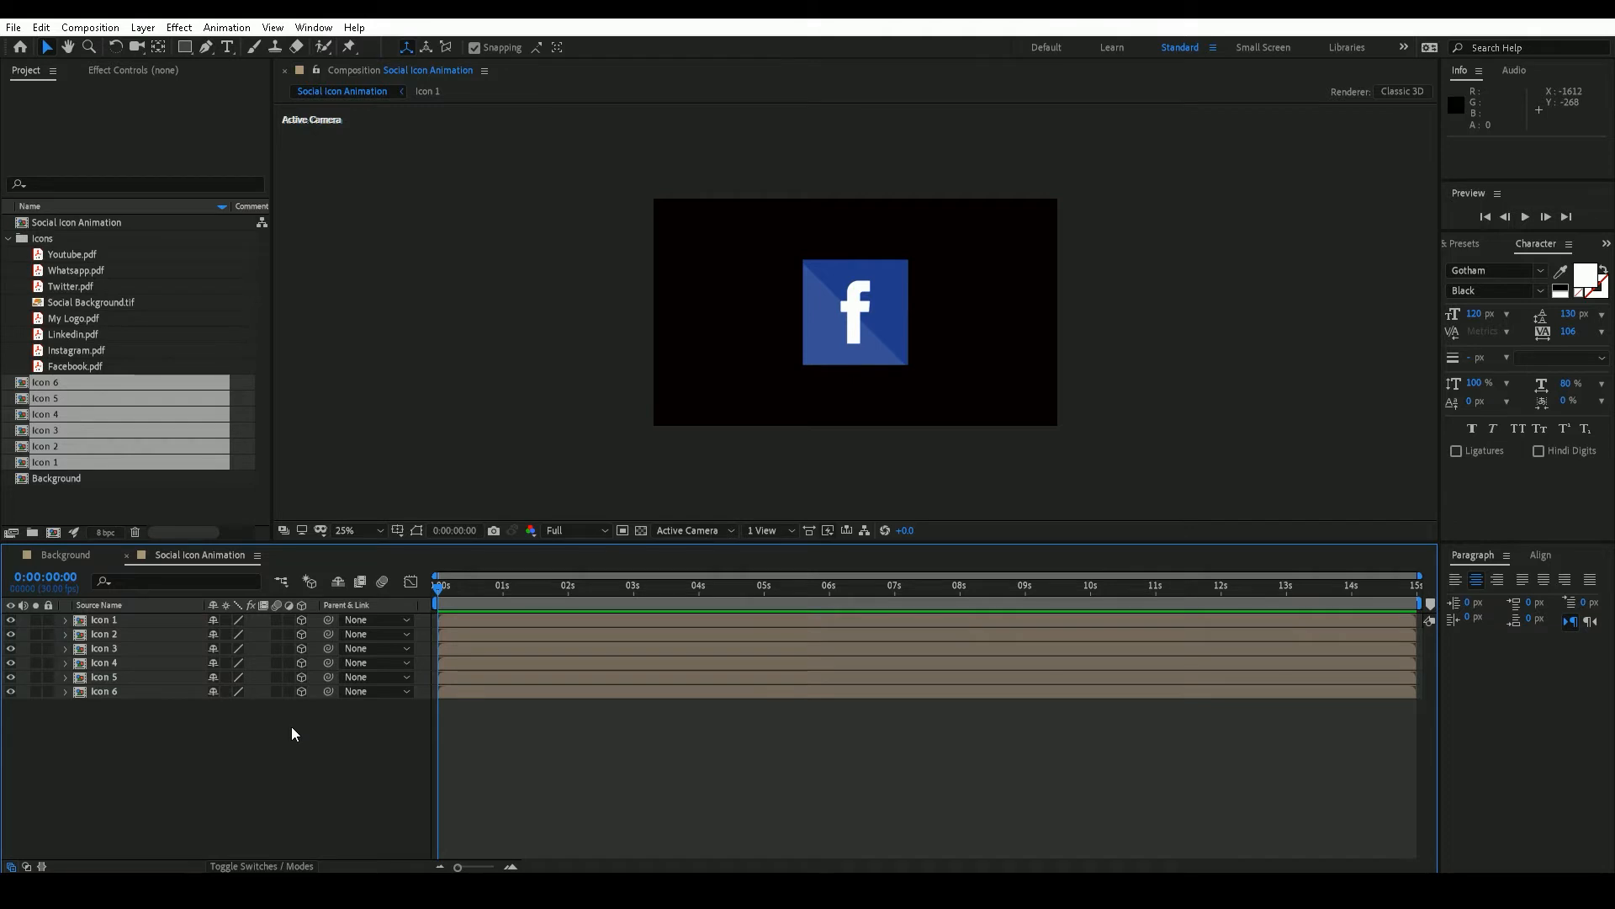
Step: Collapse the Icons folder and pre-compose all six icon layers into a composition named Final Social Icon Animation
click(167, 503)
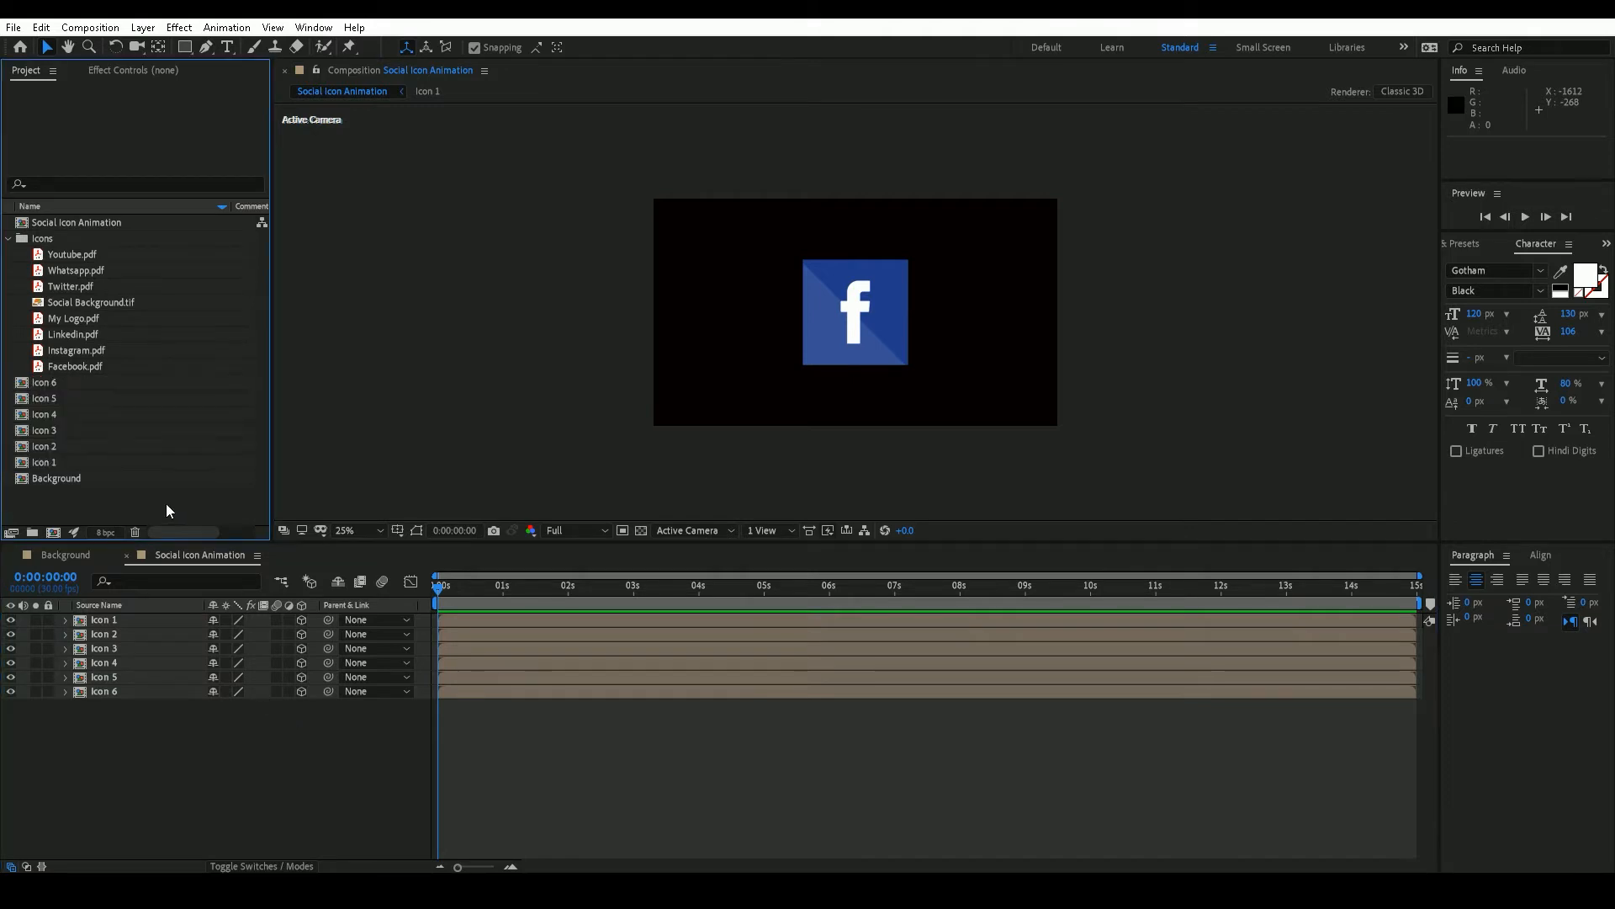
click(8, 239)
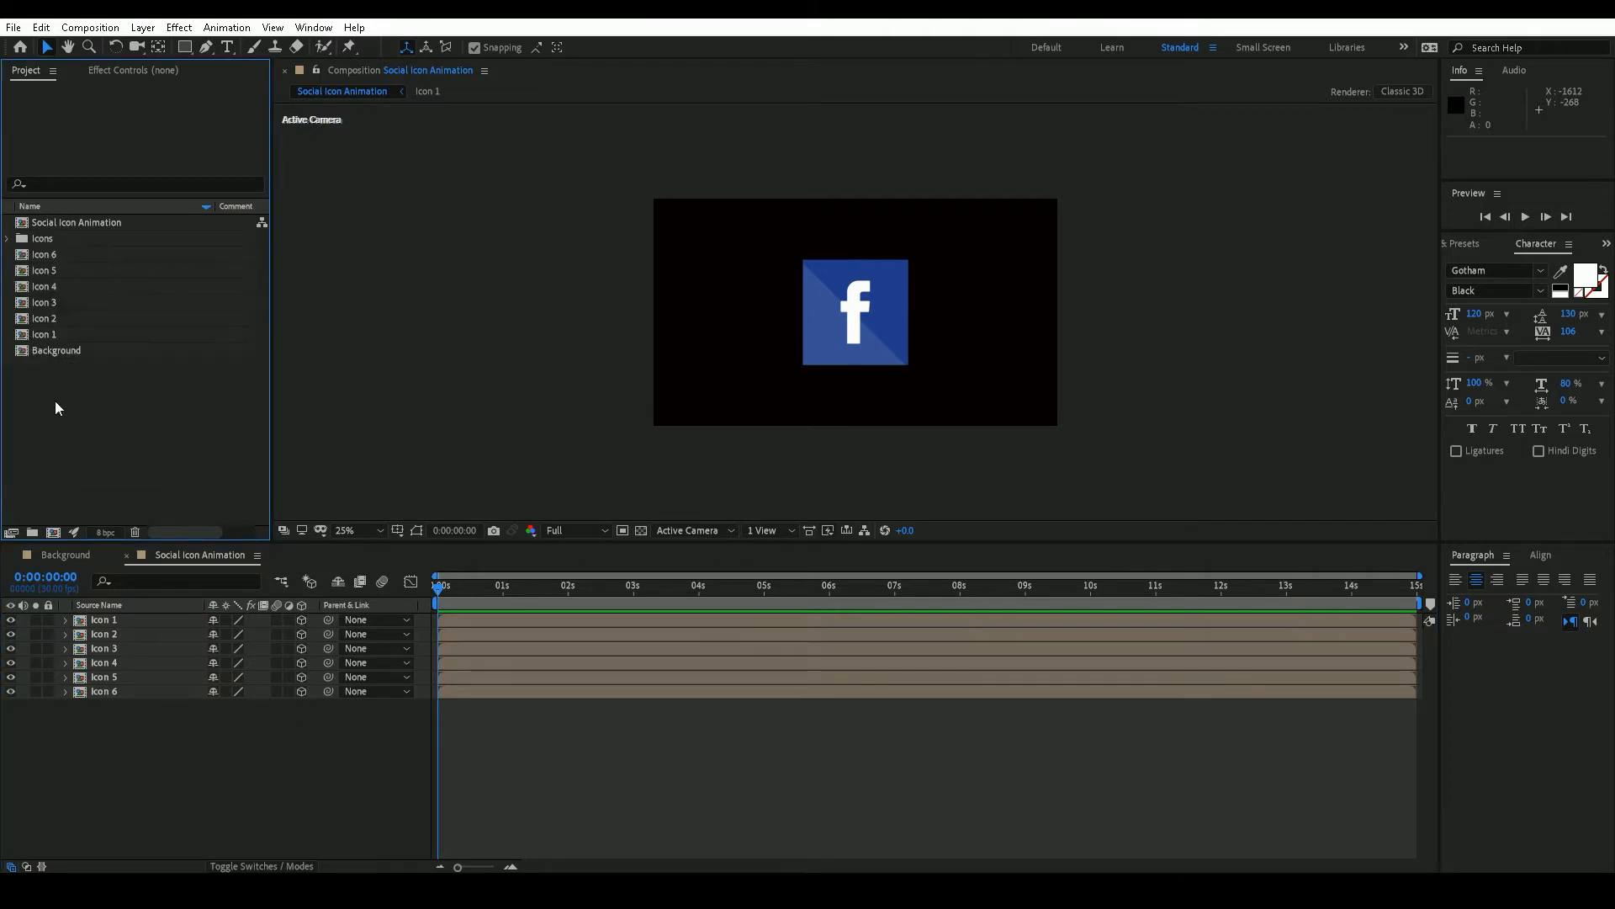
click(155, 770)
drag(140, 705, 145, 613)
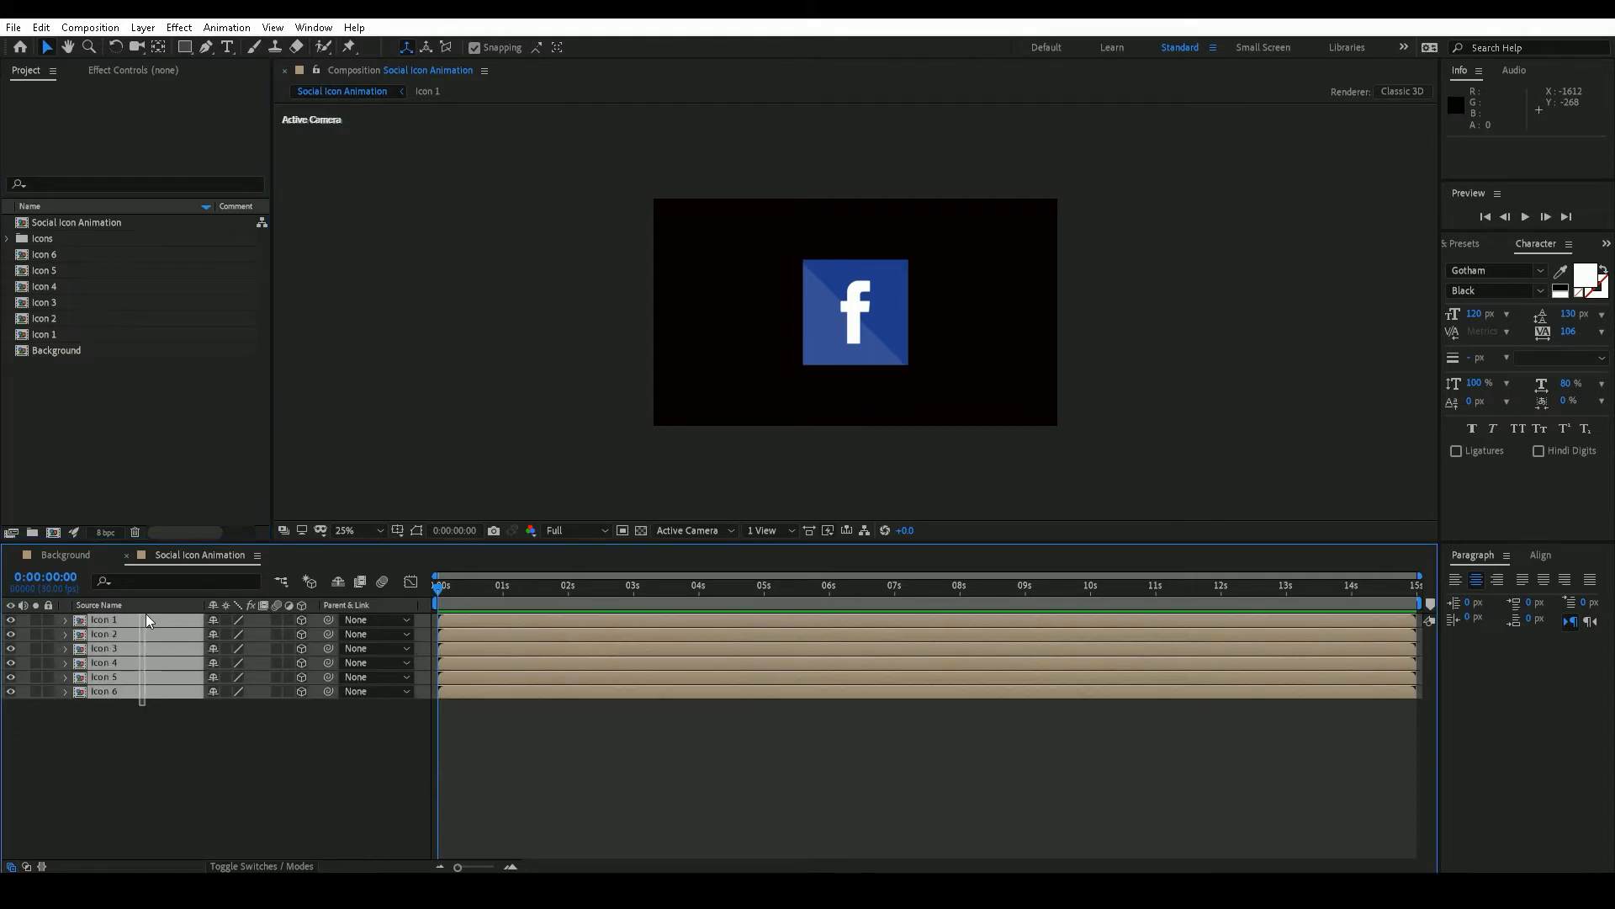
click(142, 28)
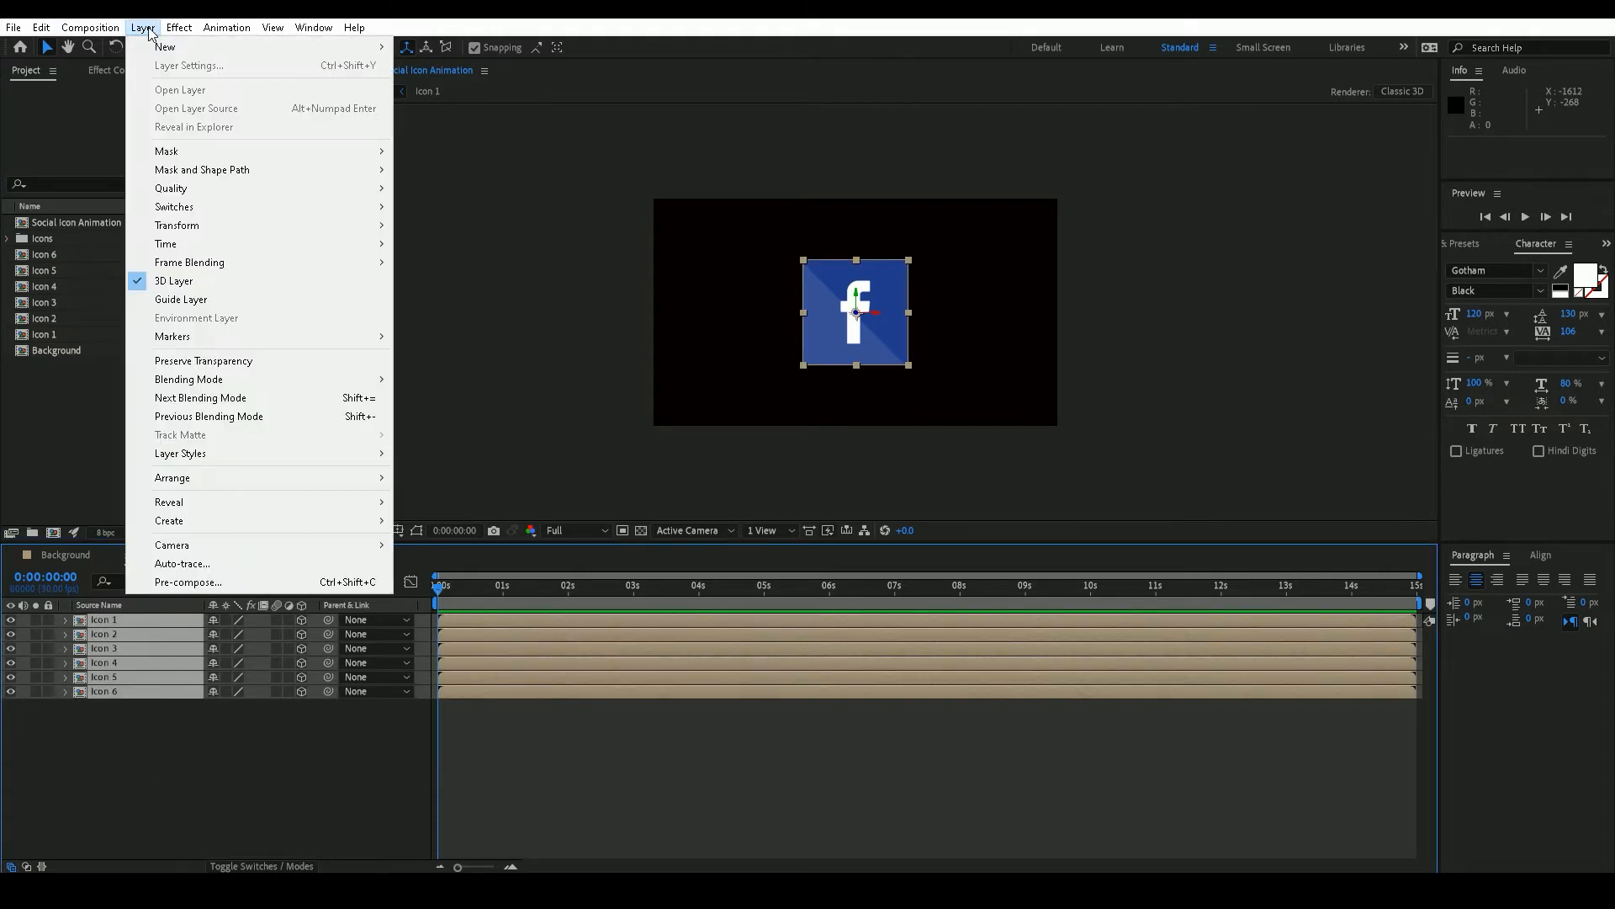
click(186, 582)
text(Final Social )
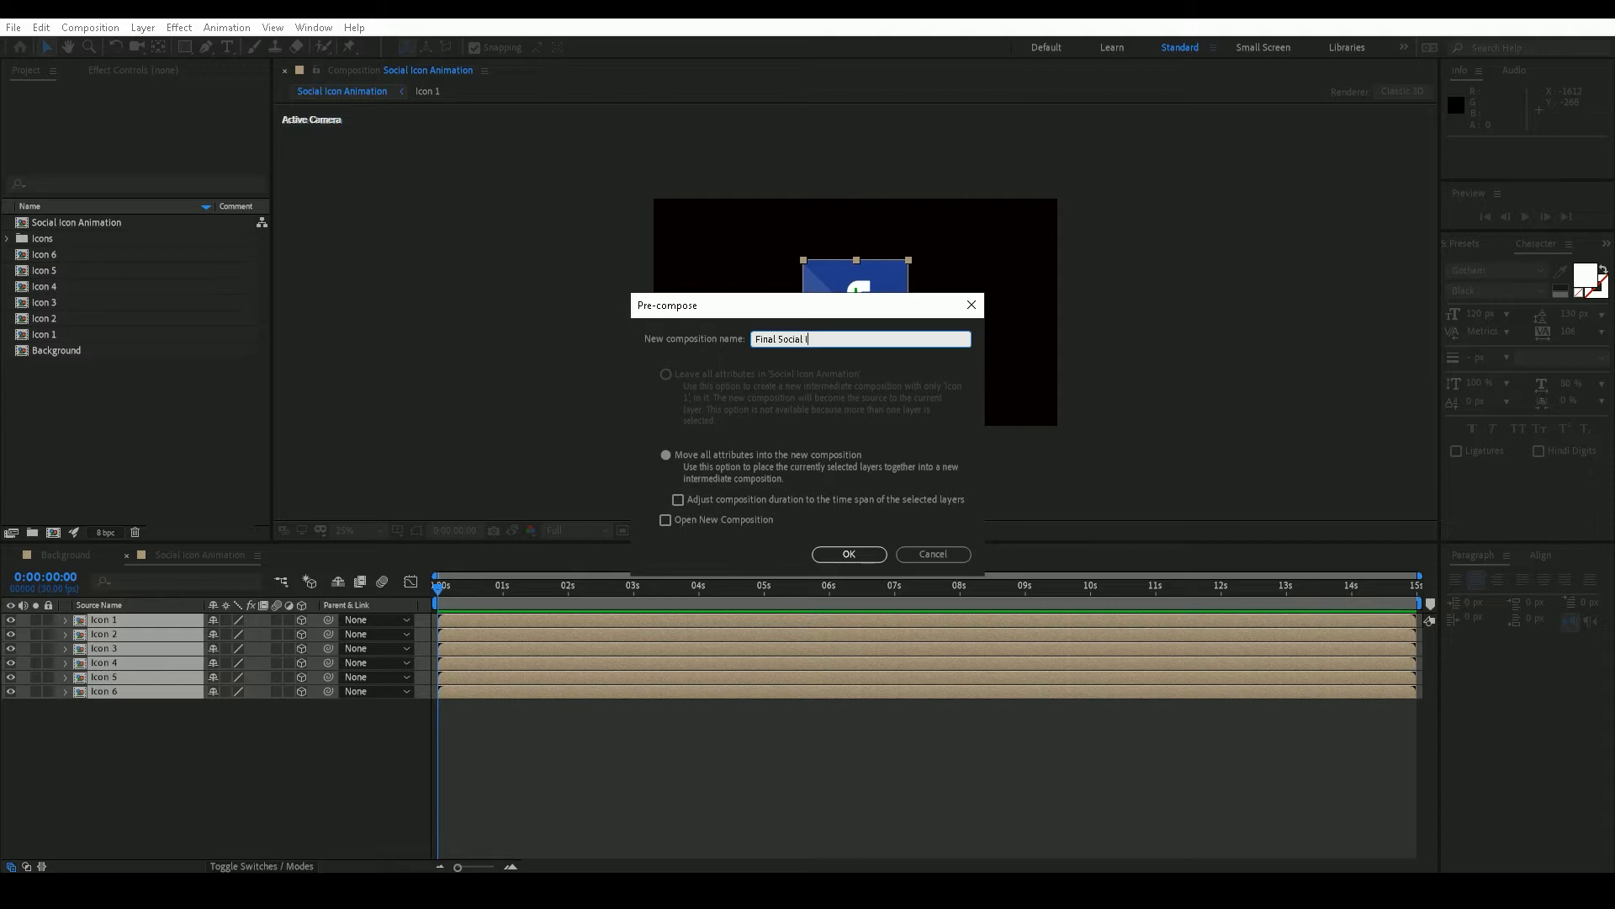
text(Icon Animation)
click(848, 557)
Step: Open the Final Social Icon Animation pre-composition and switch its 3D view to Custom View 1
click(722, 528)
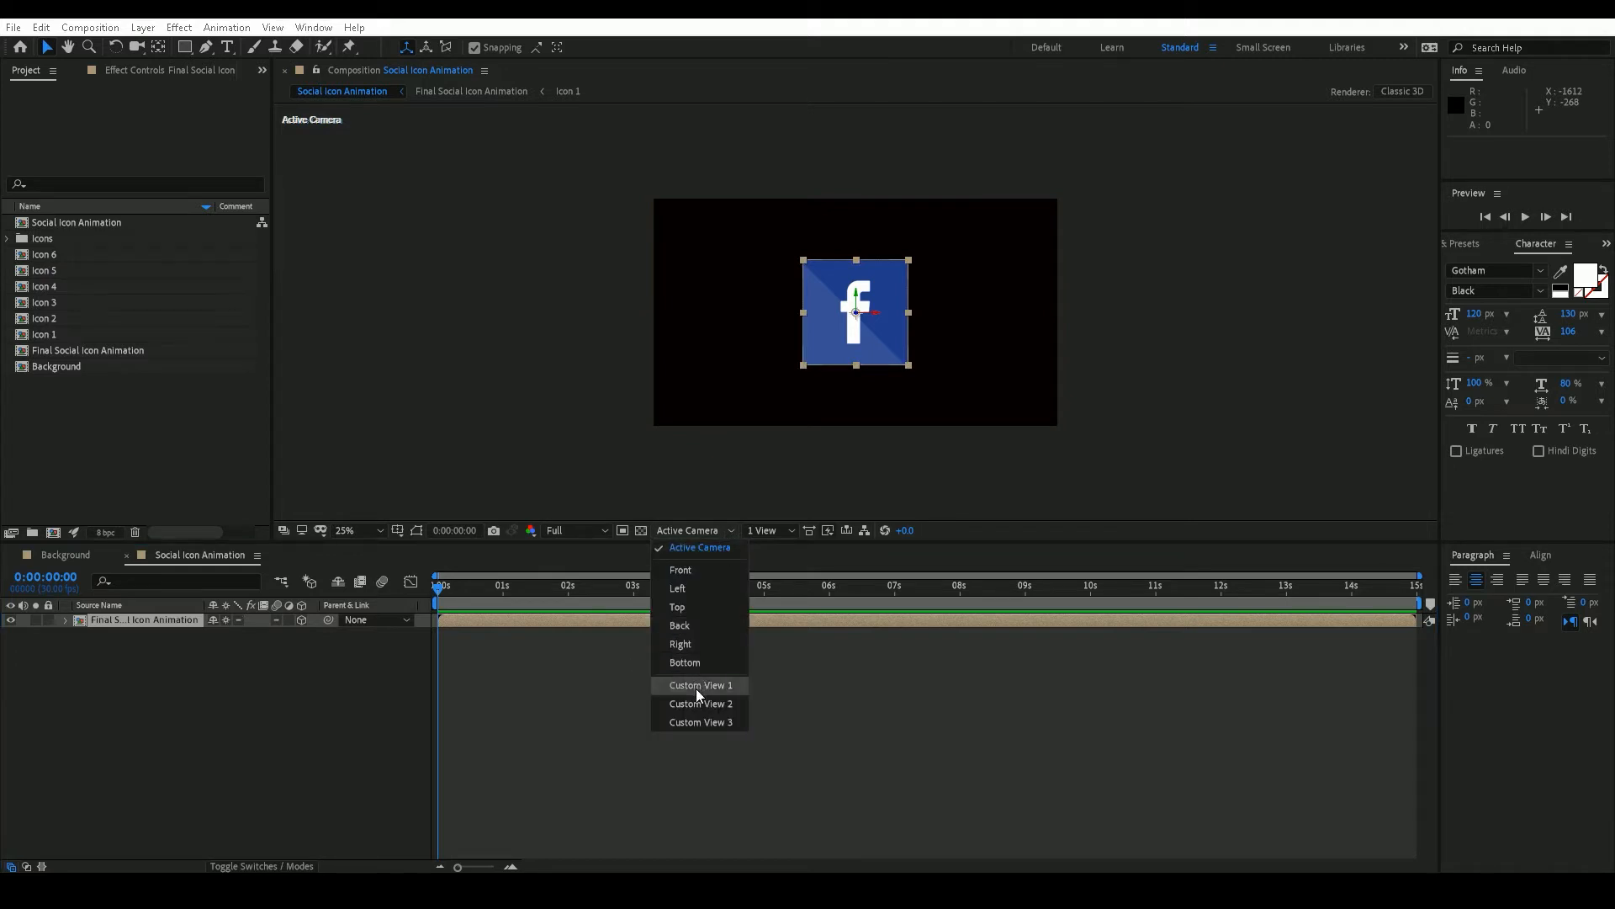
click(725, 550)
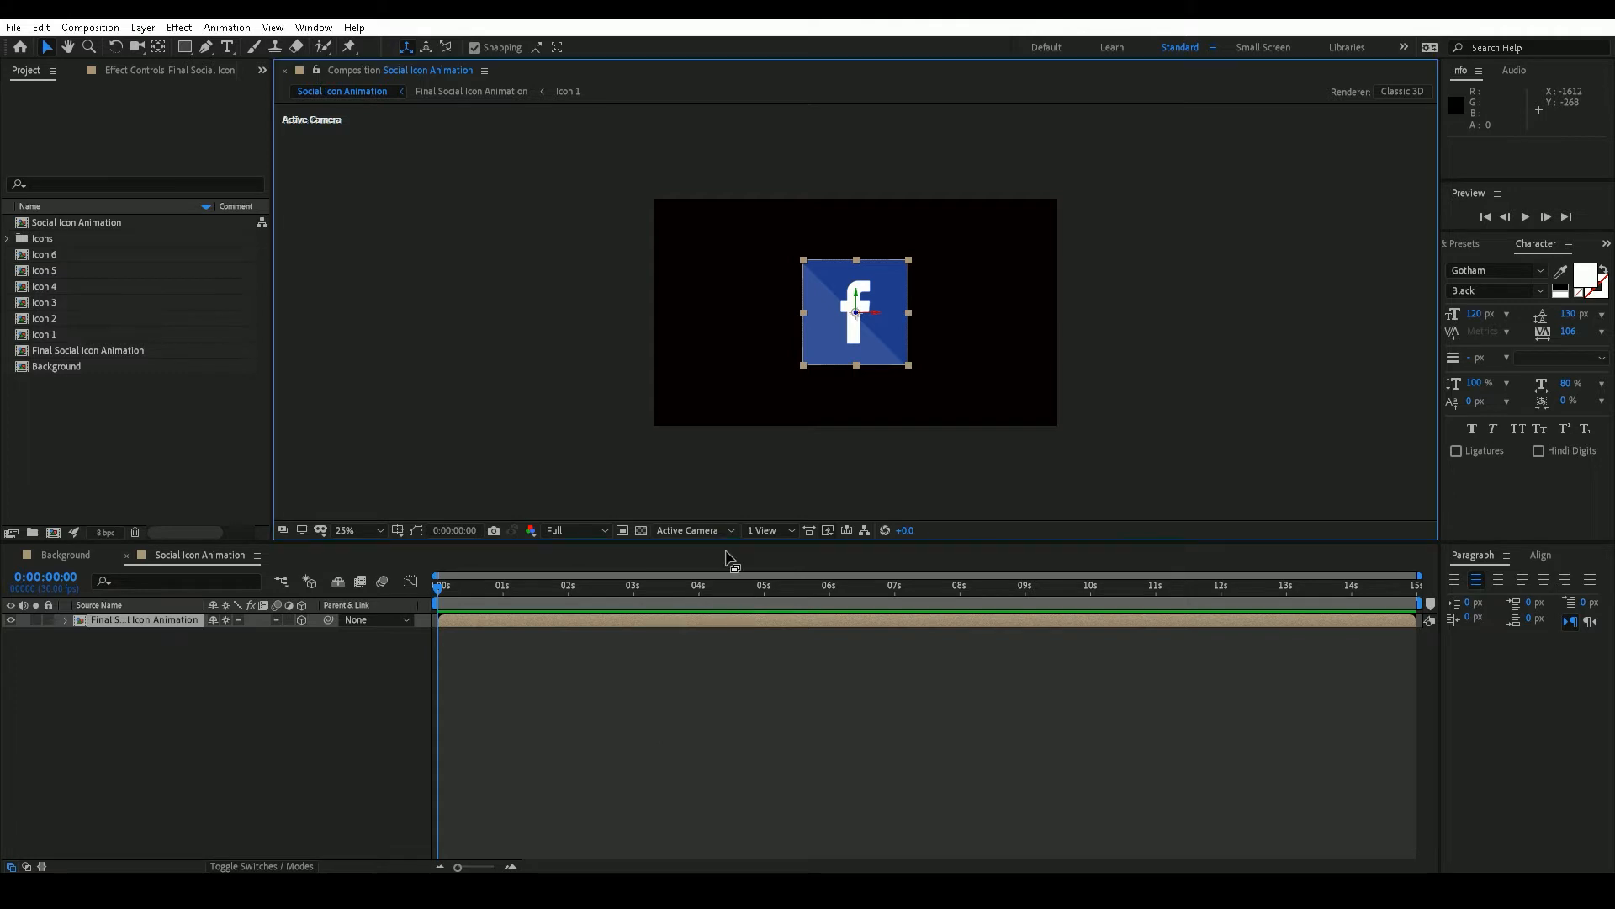
double_click(169, 621)
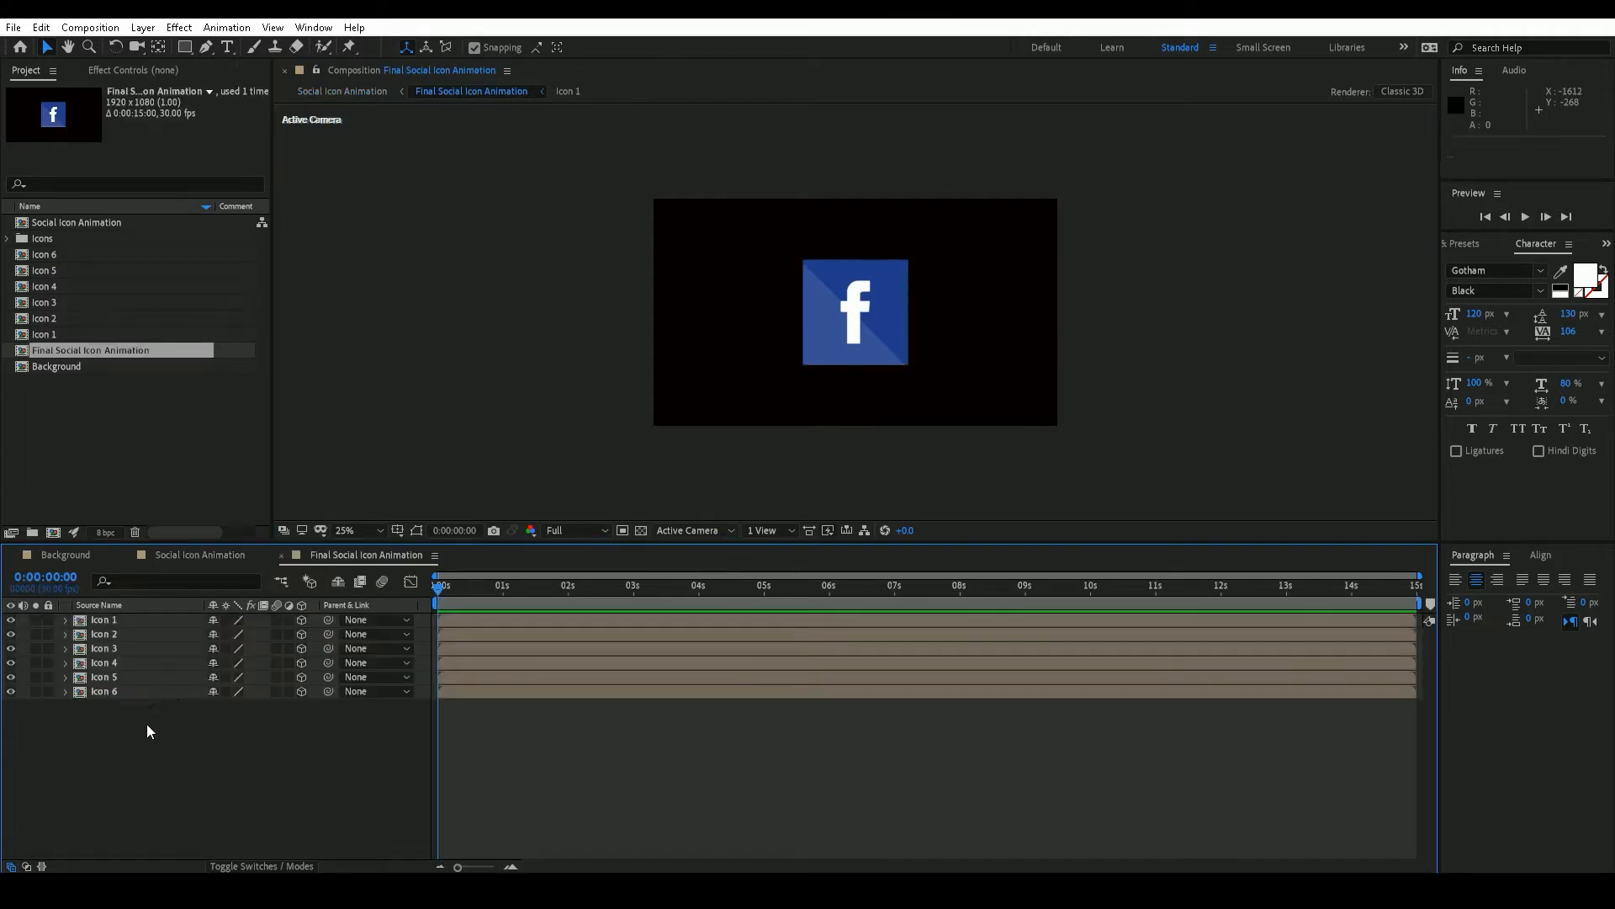
drag(148, 730, 159, 624)
click(174, 725)
click(720, 531)
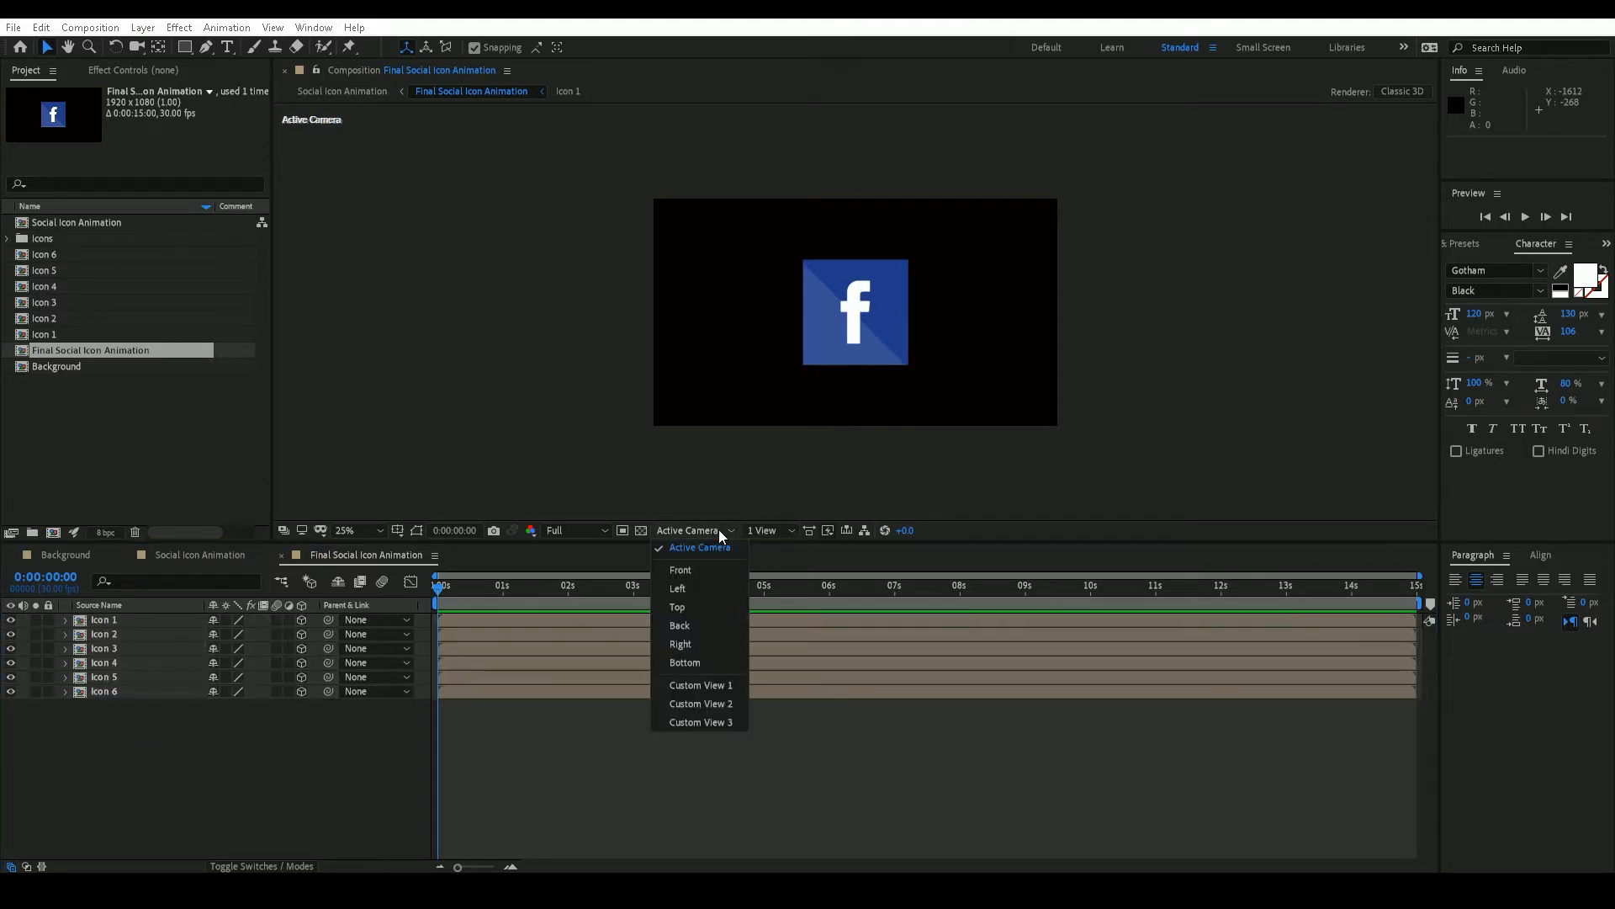
click(704, 686)
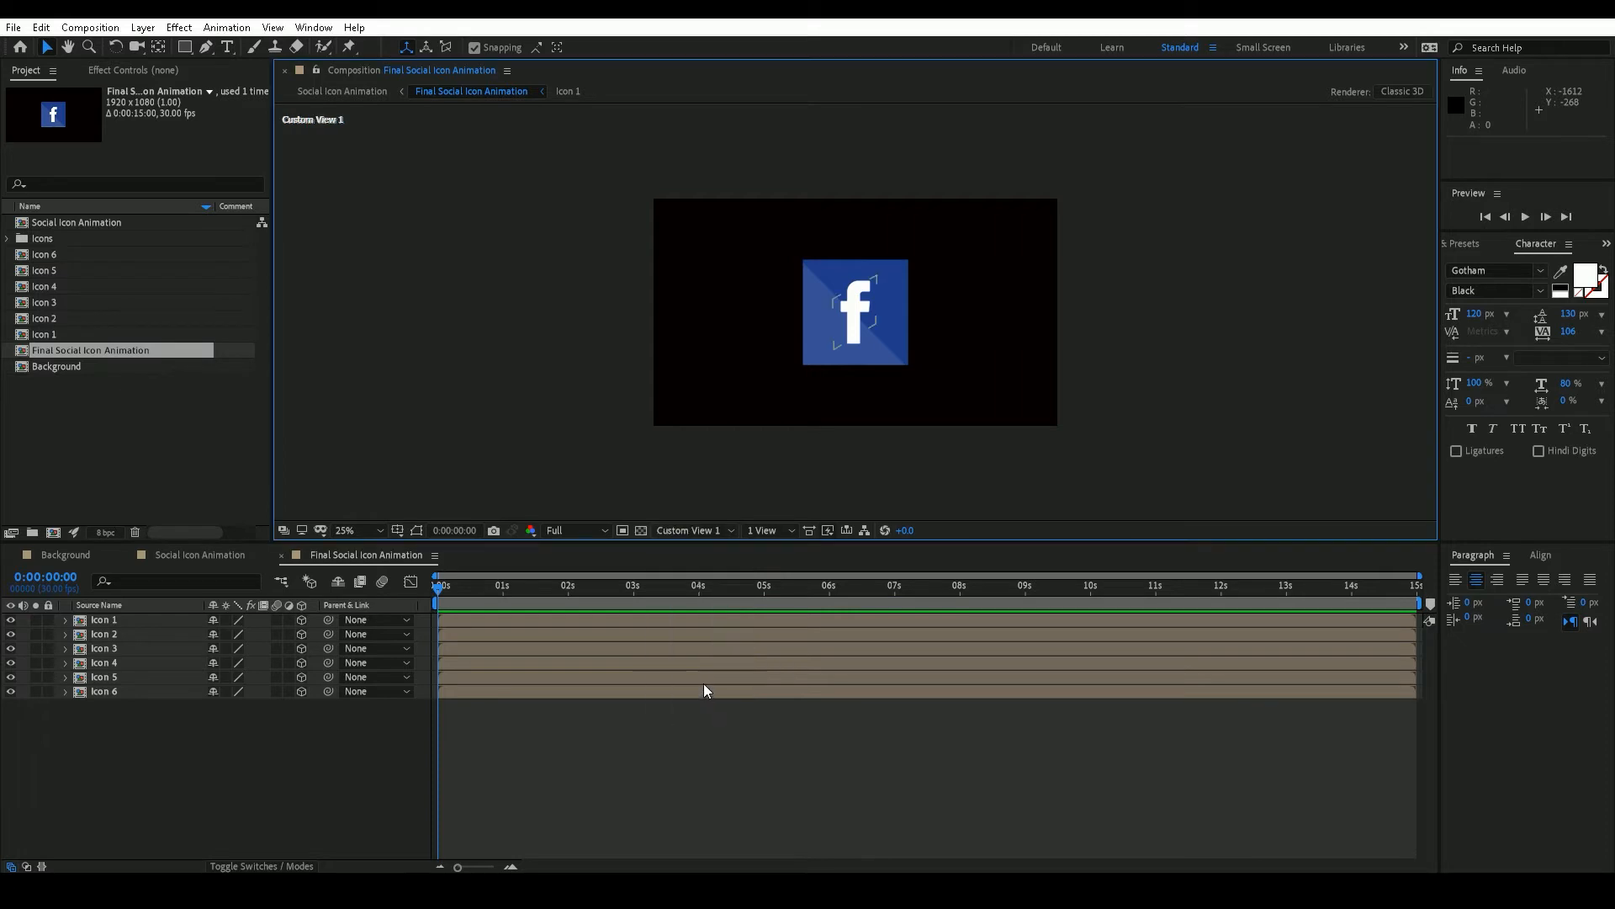
scroll(848, 314, up, 4)
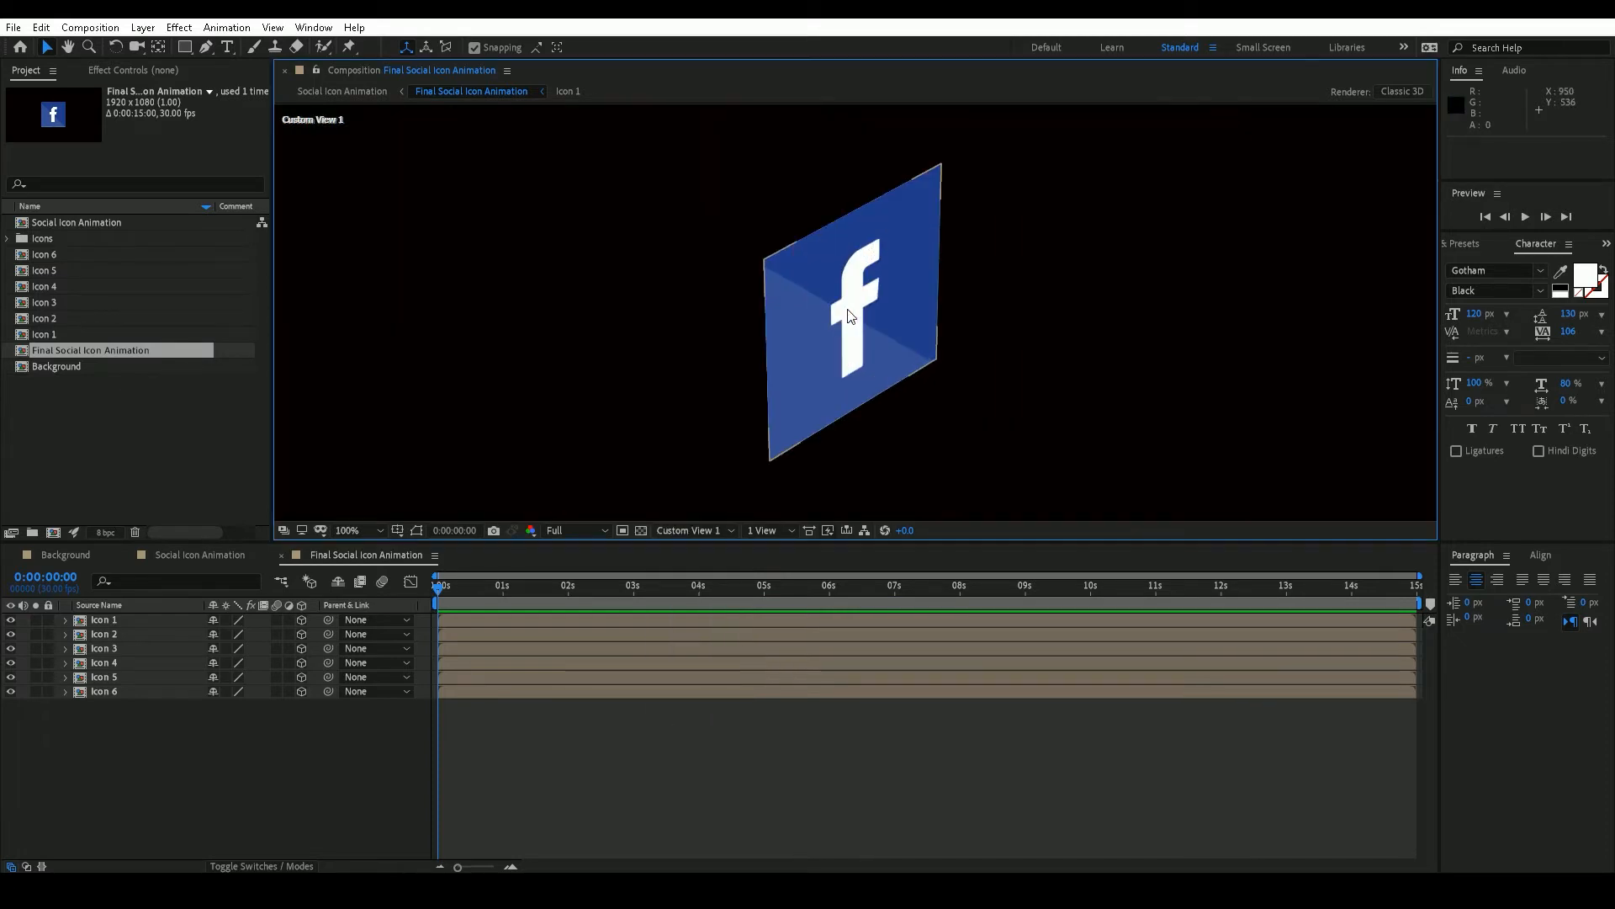
Step: Move the Facebook layer's anchor point to the middle of its left edge and rotate the layer to a 90° Y orientation
click(848, 315)
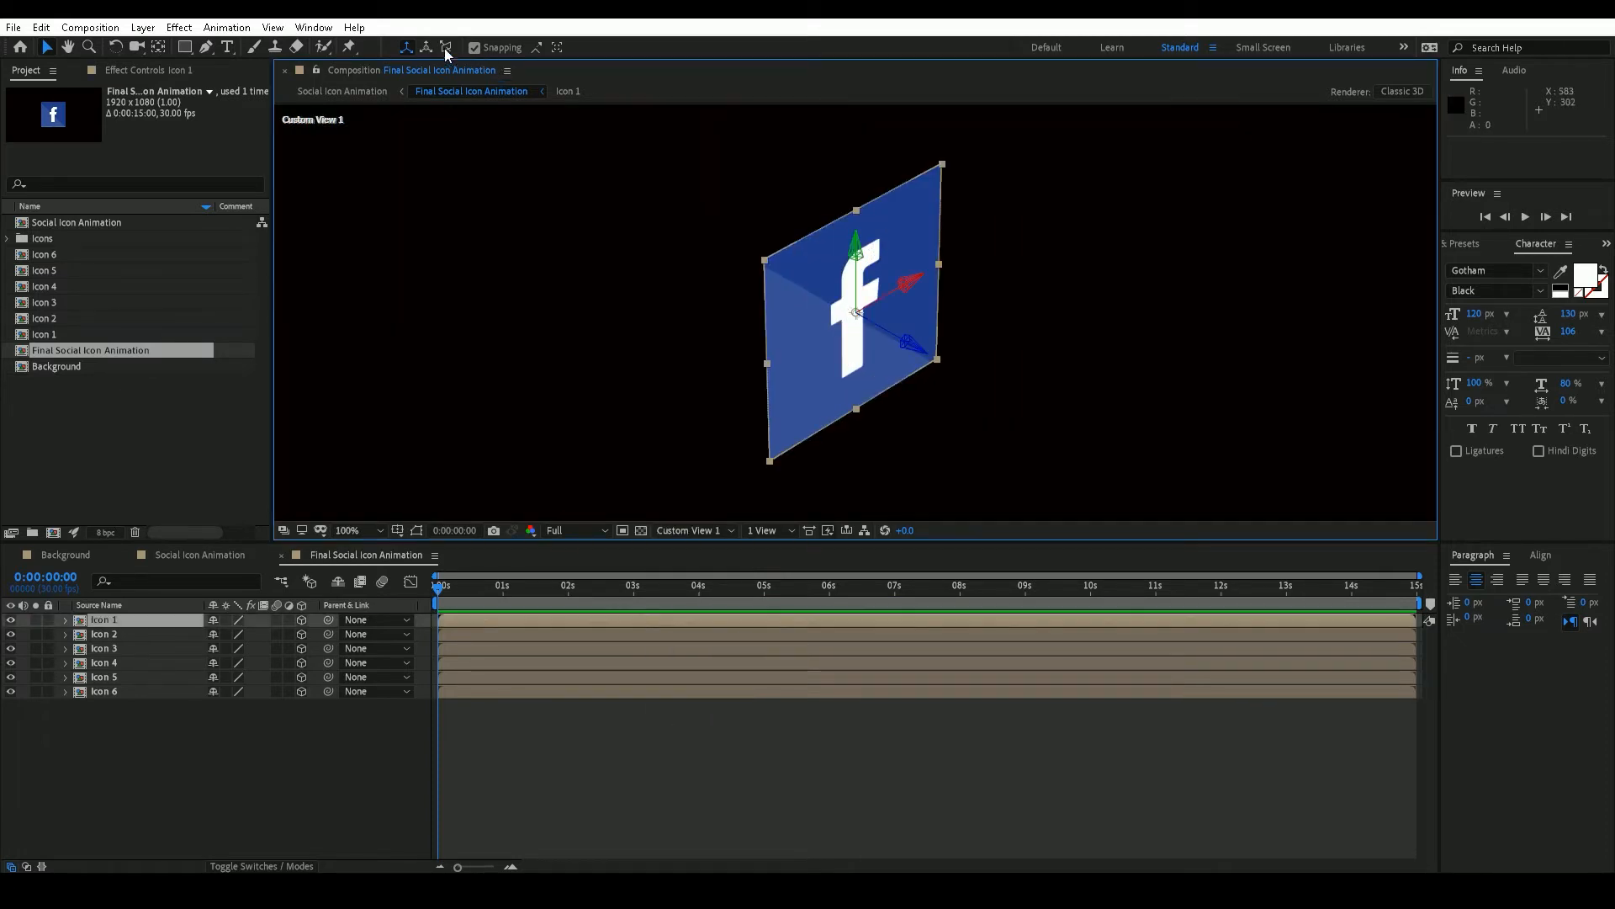
click(160, 49)
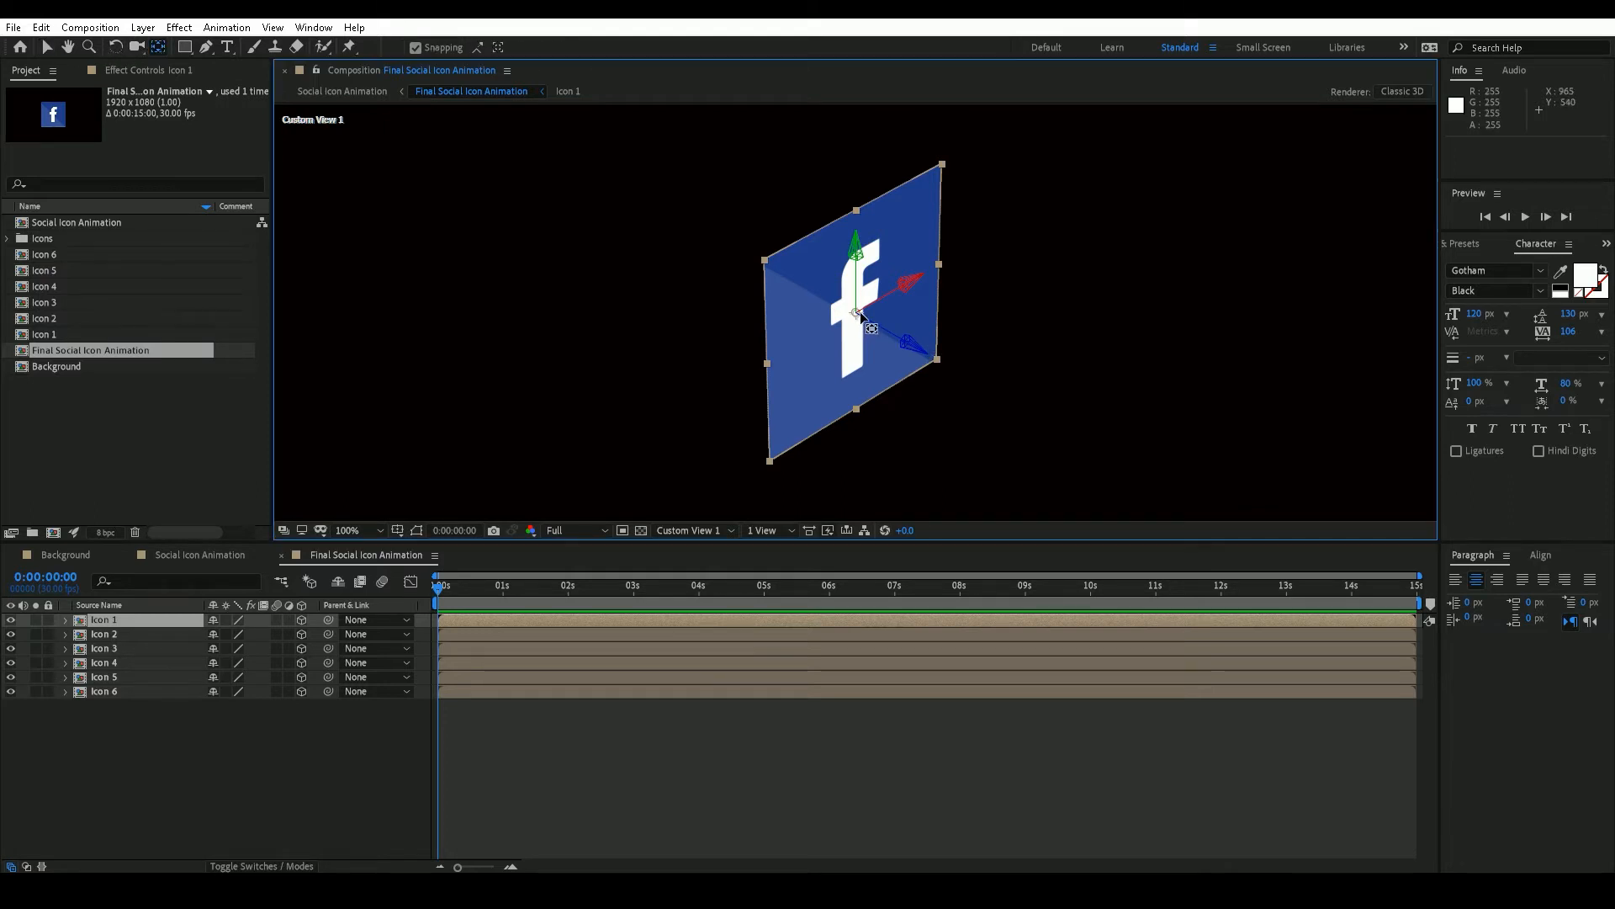
drag(859, 313, 766, 364)
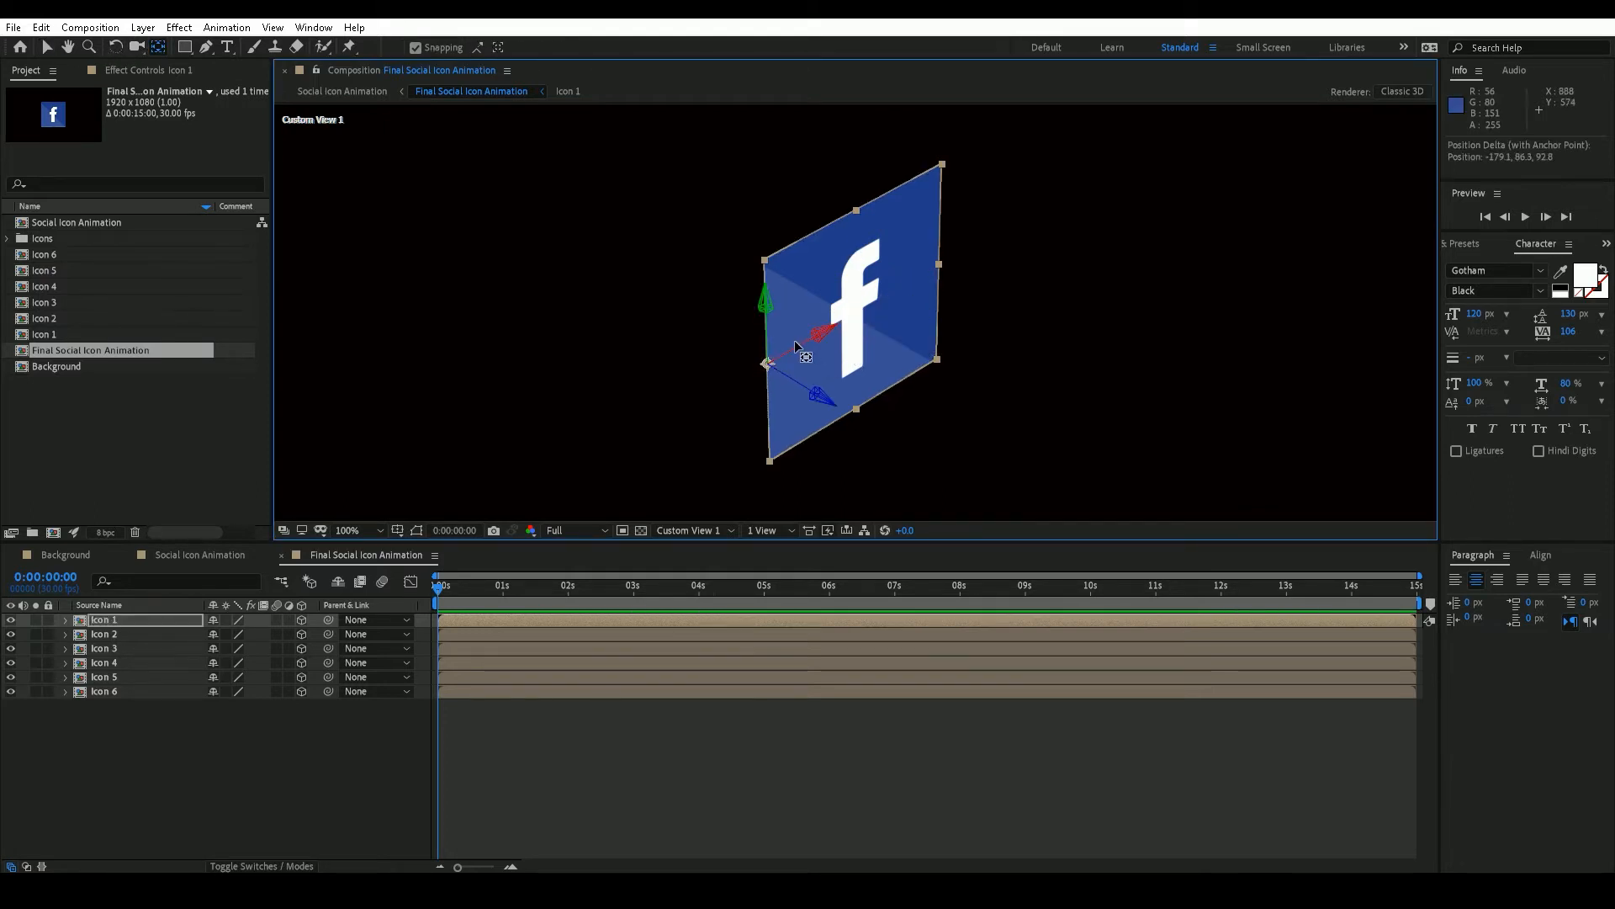
click(115, 47)
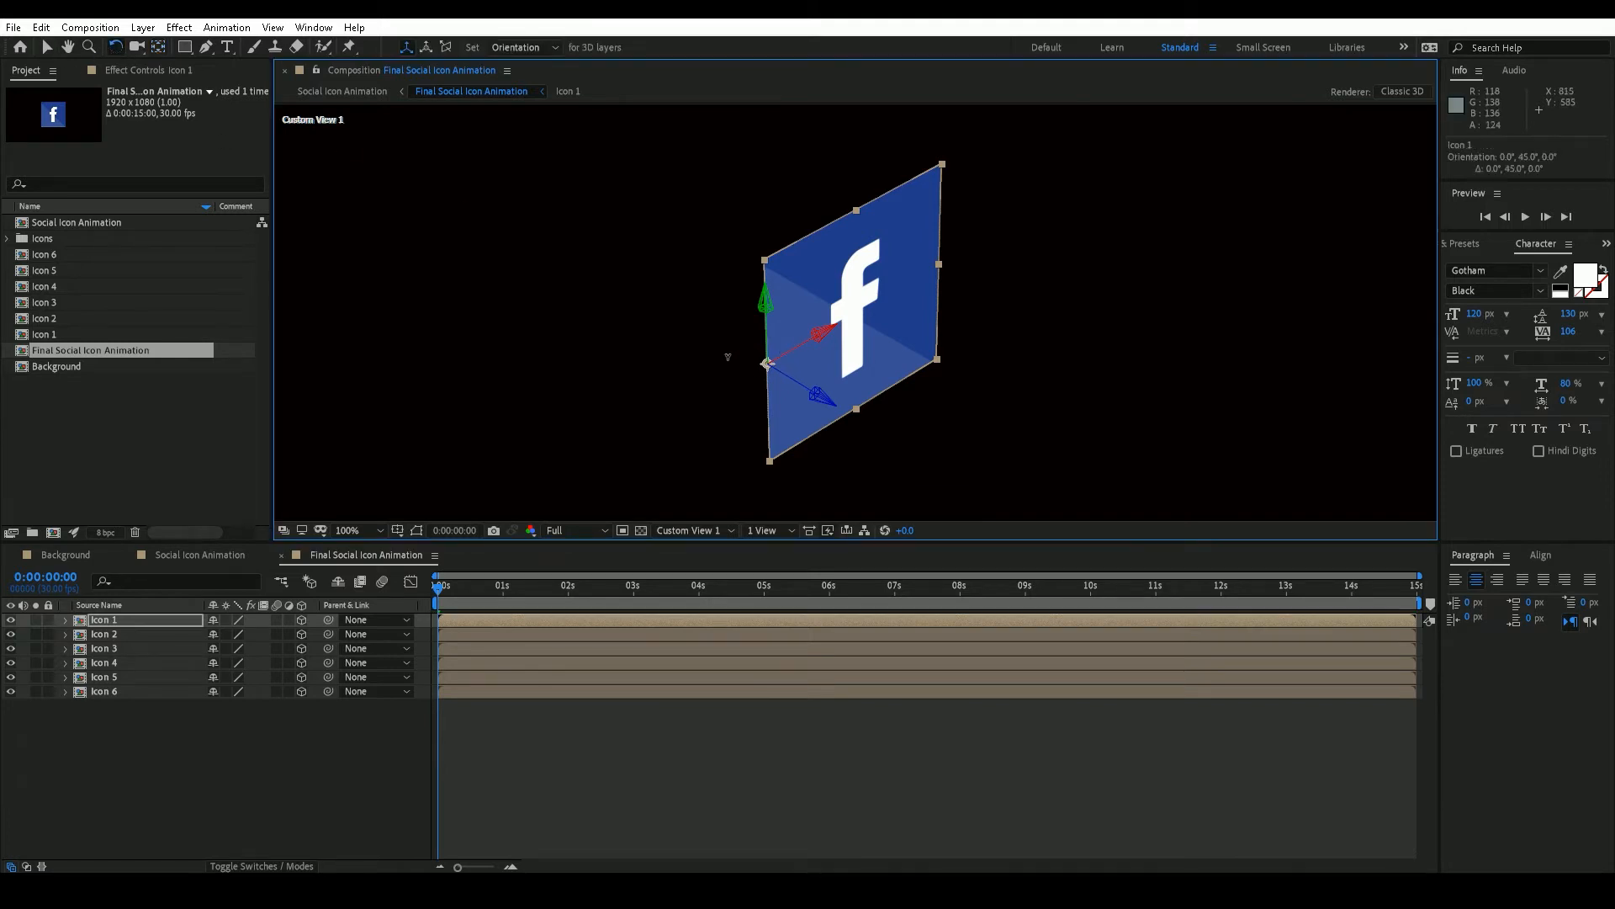
drag(728, 357, 688, 369)
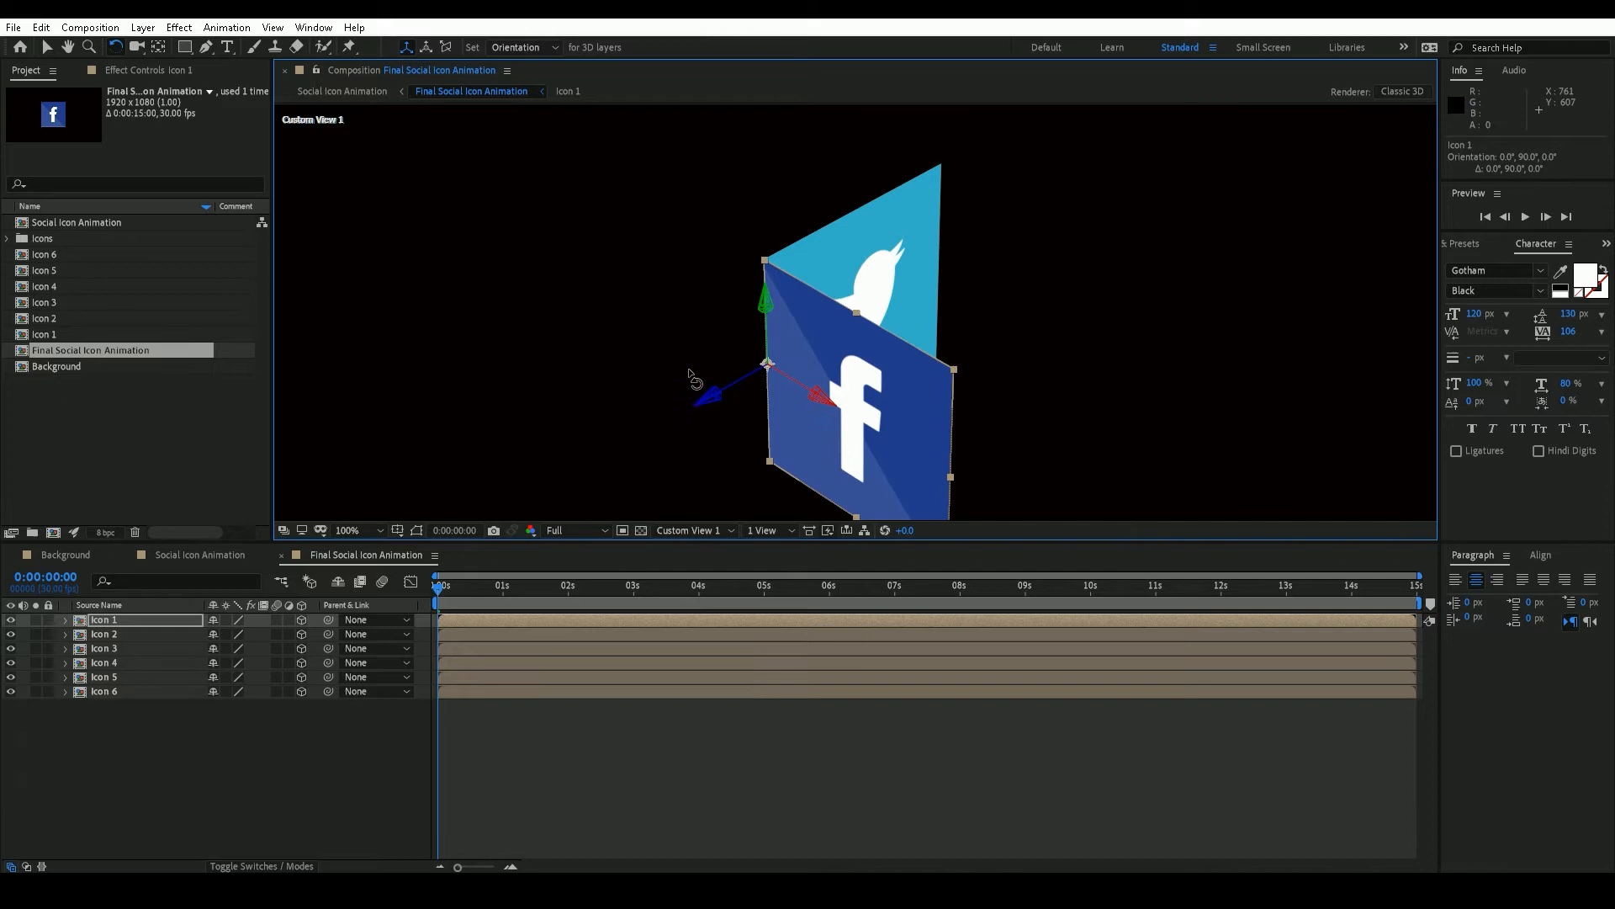
Step: Move the Twitter layer's anchor point to the middle of its right edge and rotate the layer to a 270° Y orientation
click(918, 242)
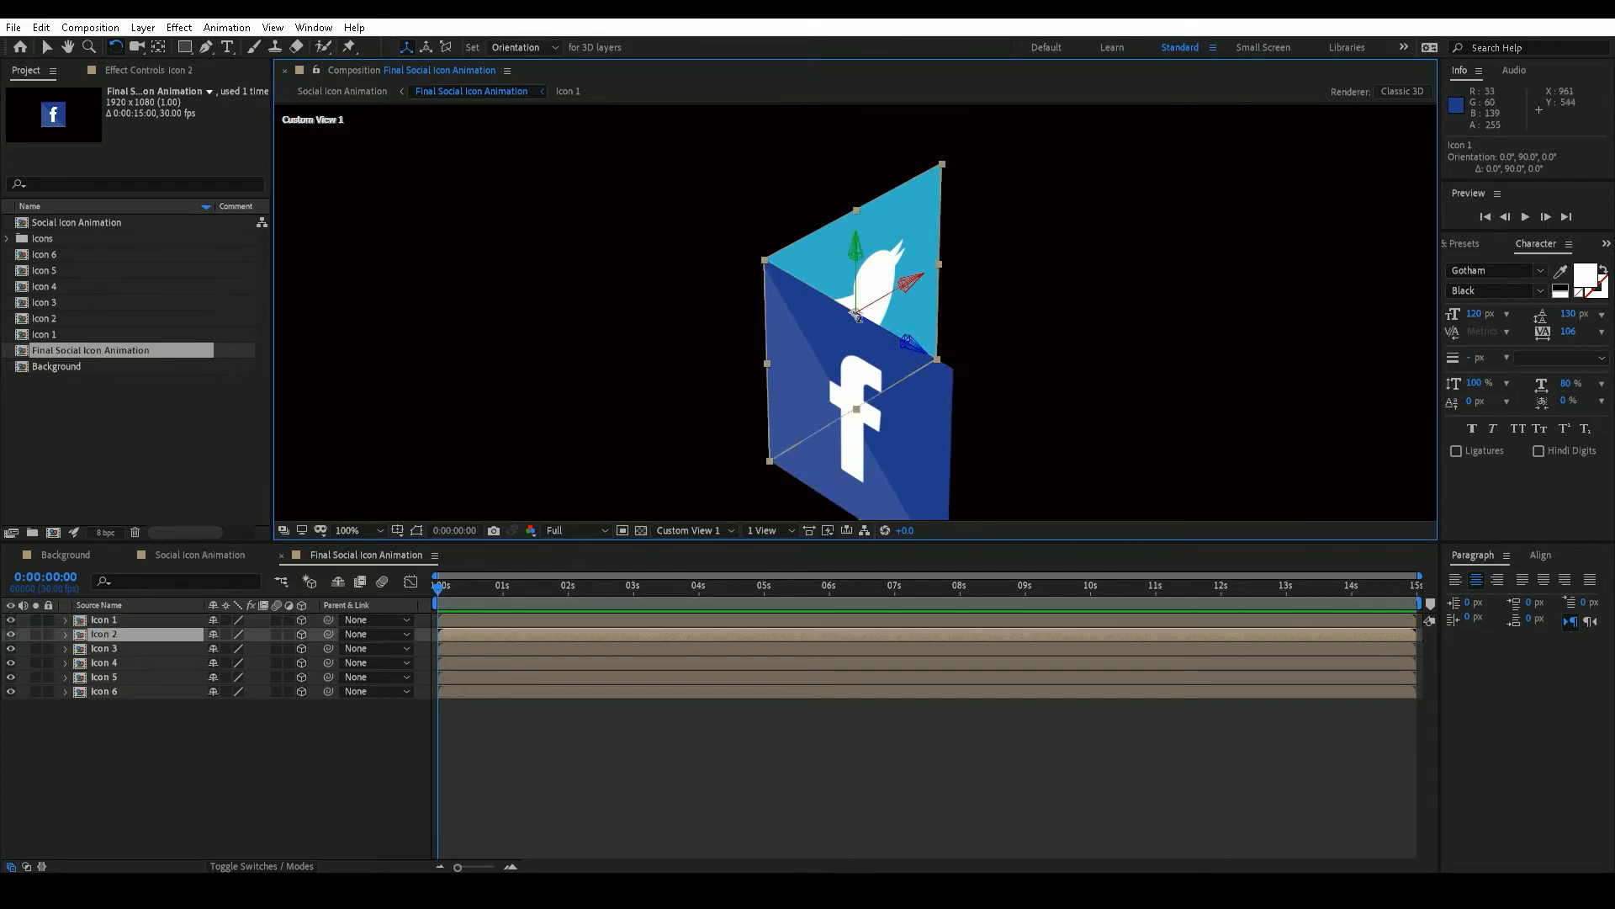
key(v)
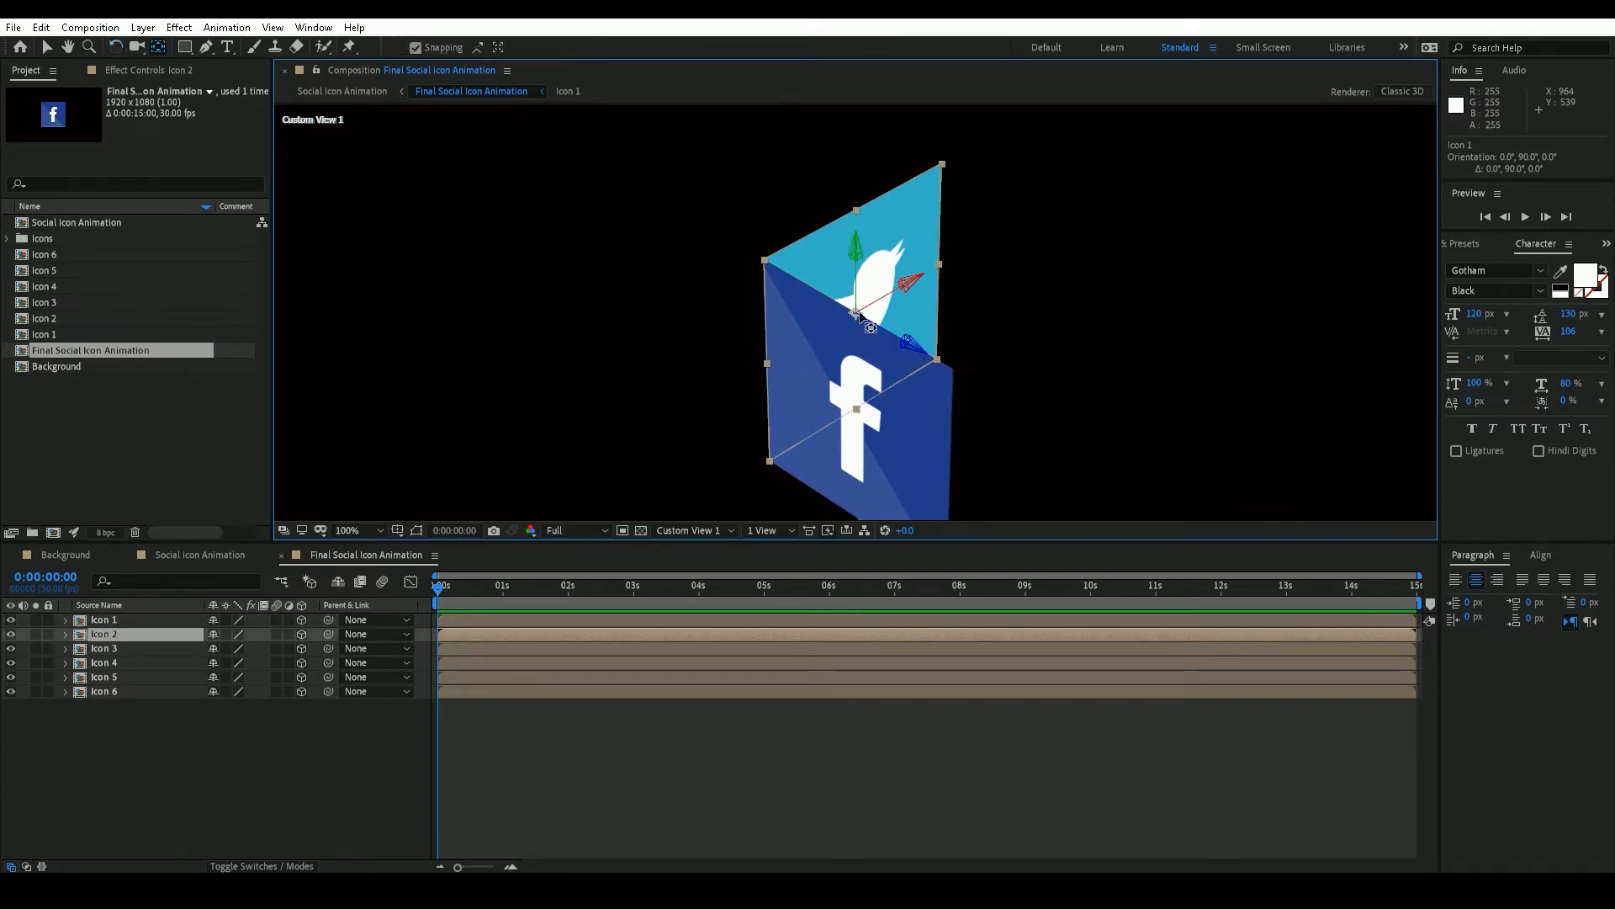
drag(867, 320, 939, 264)
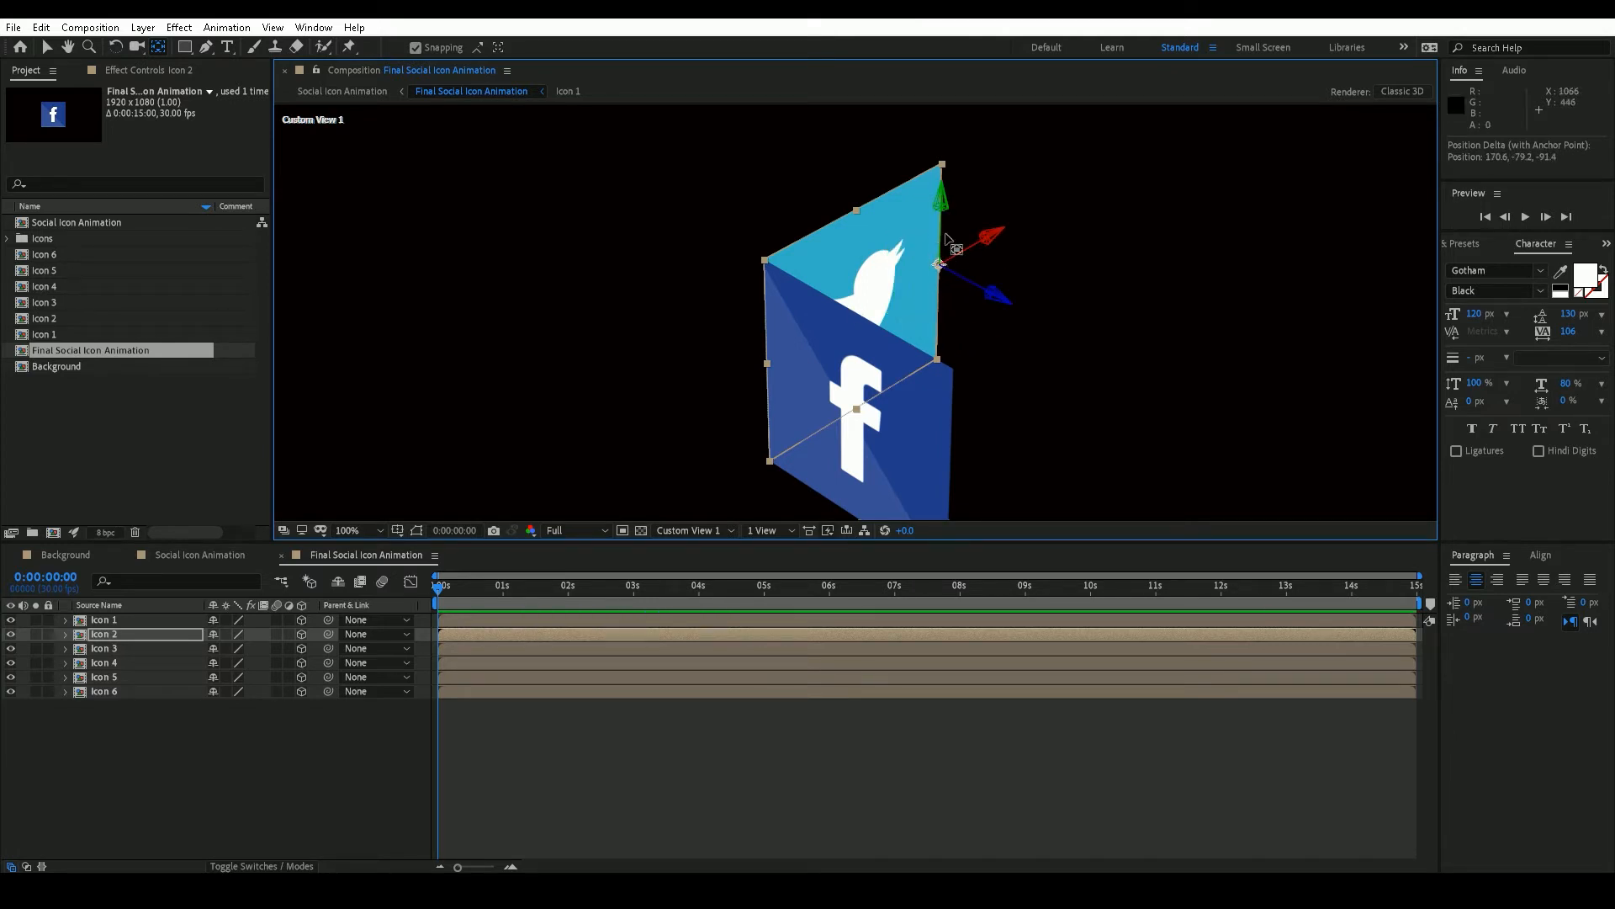
key(w)
drag(943, 241, 1024, 269)
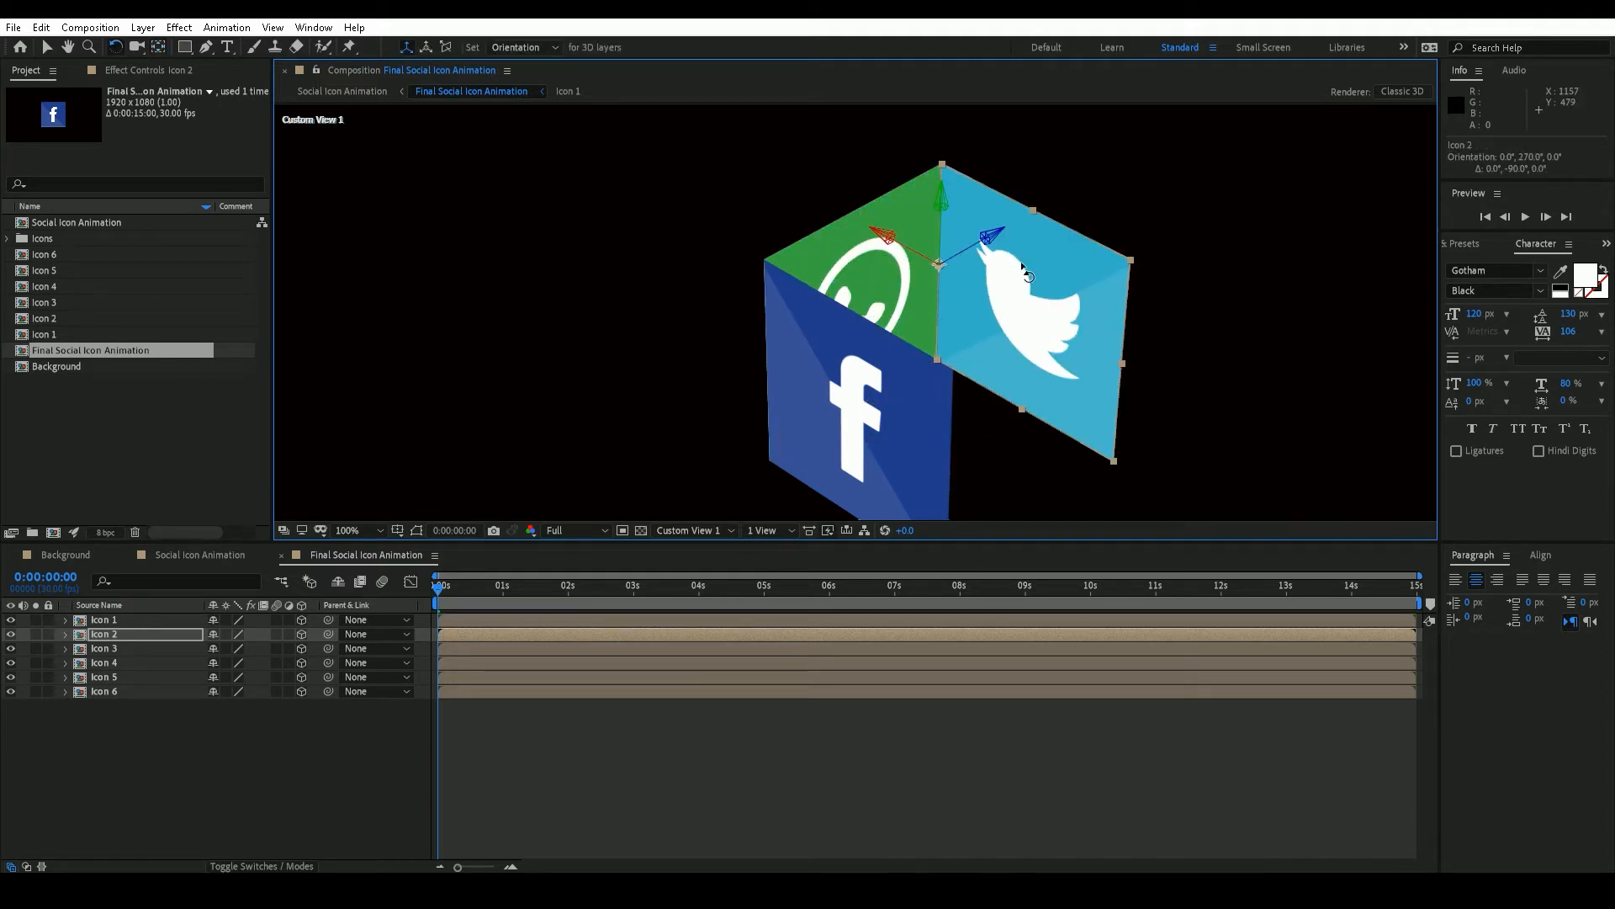
Step: Move the WhatsApp layer's anchor point to the middle of its top edge and rotate the layer to a 270° X orientation
click(887, 270)
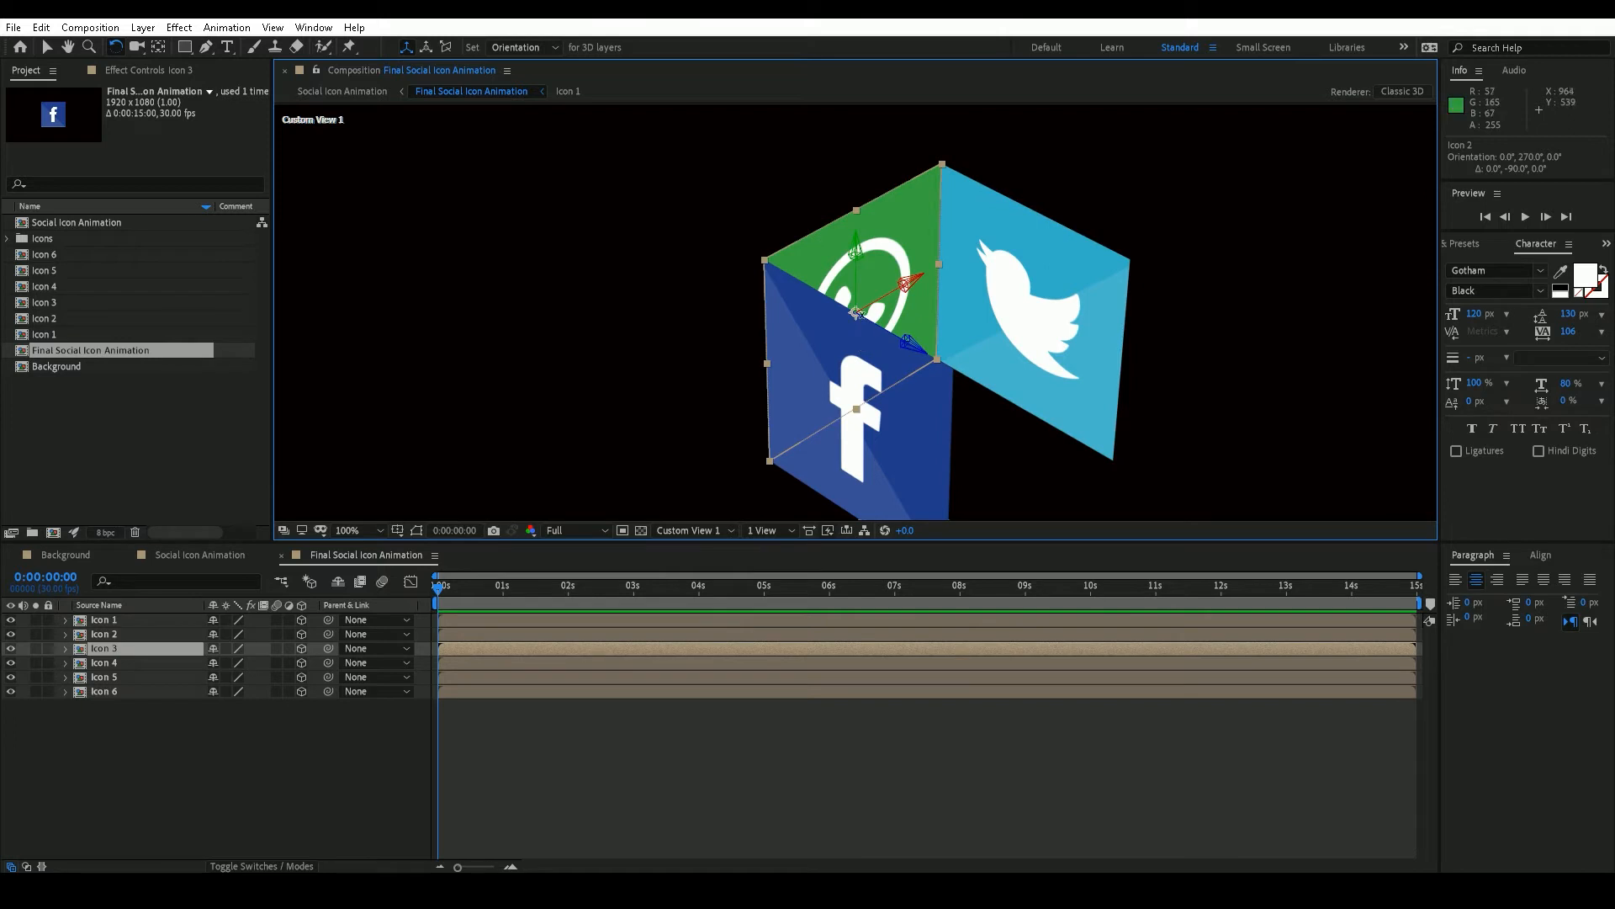
key(y)
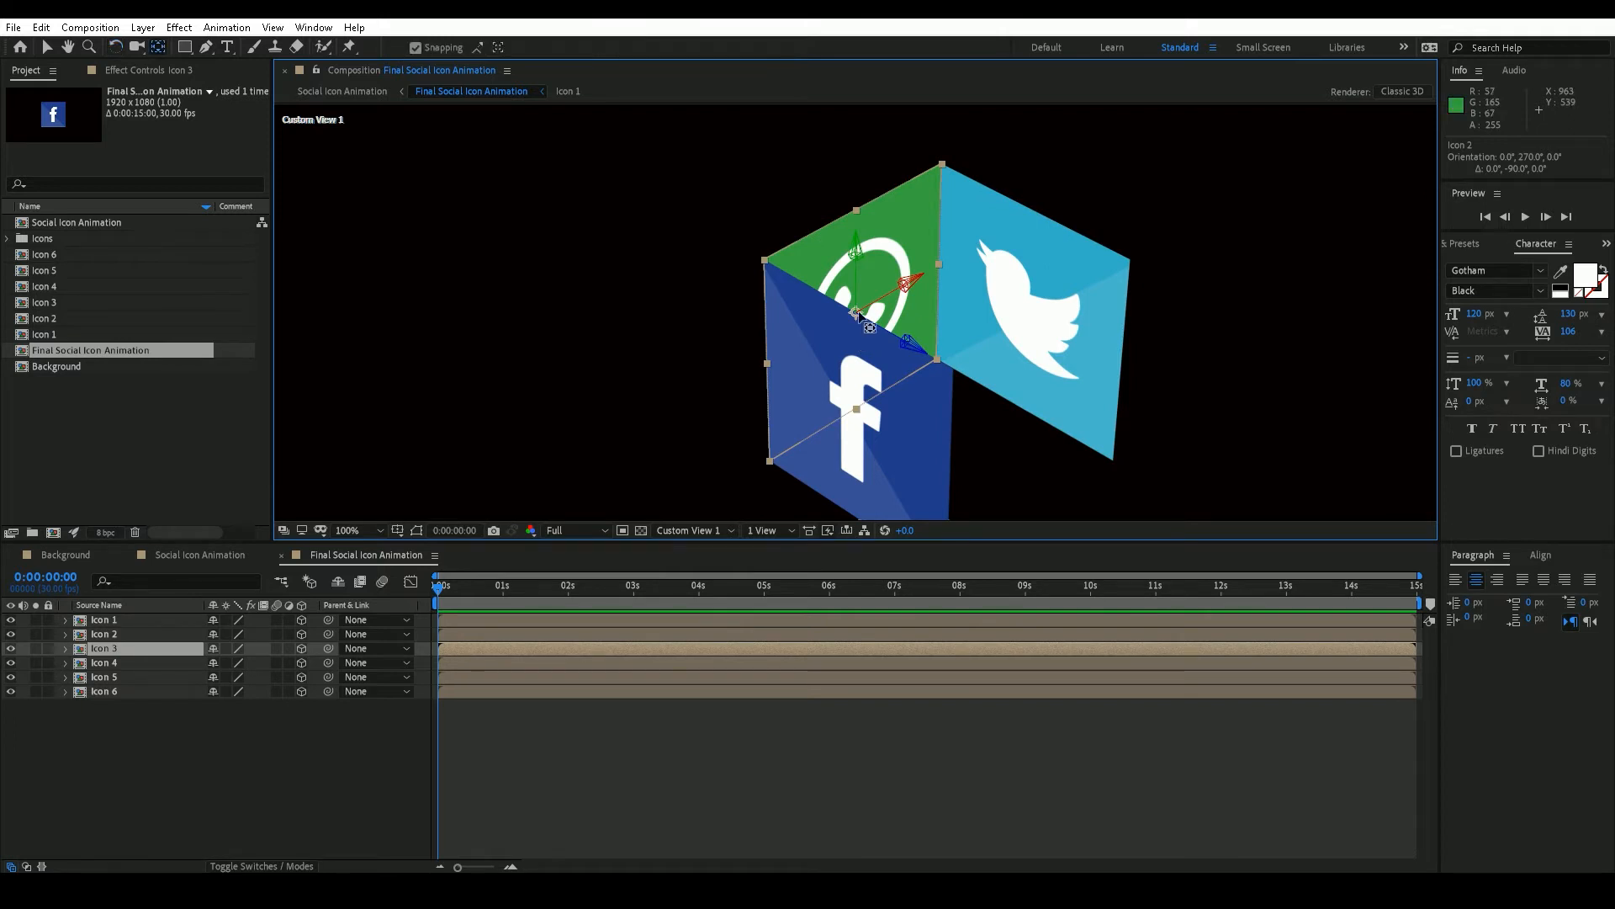
drag(857, 313, 857, 213)
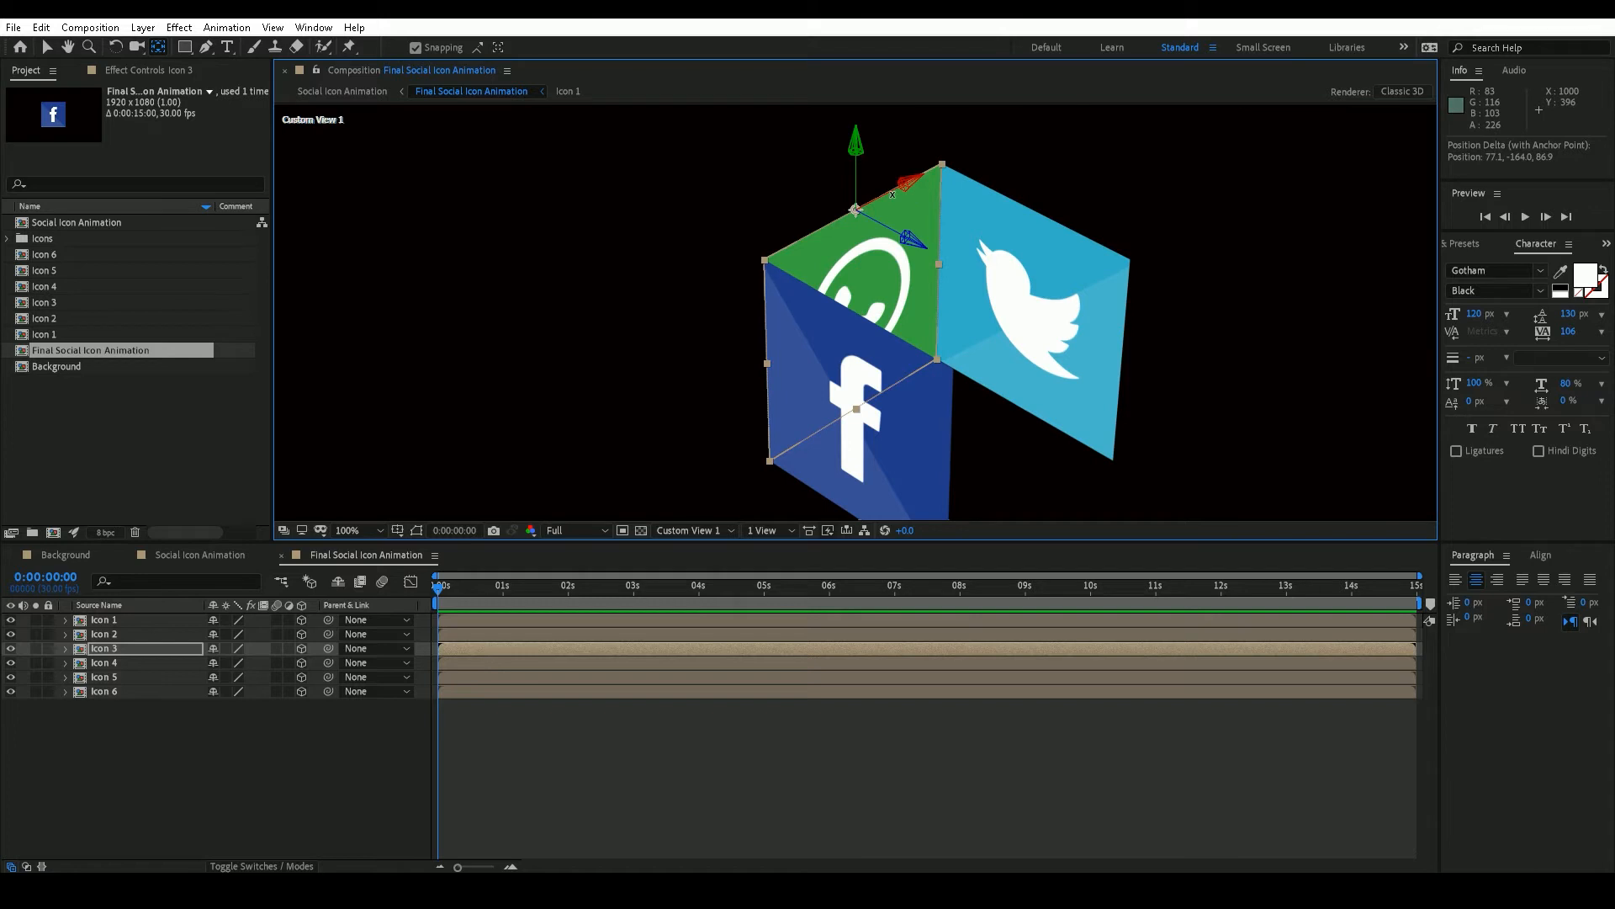
key(w)
drag(892, 194, 835, 145)
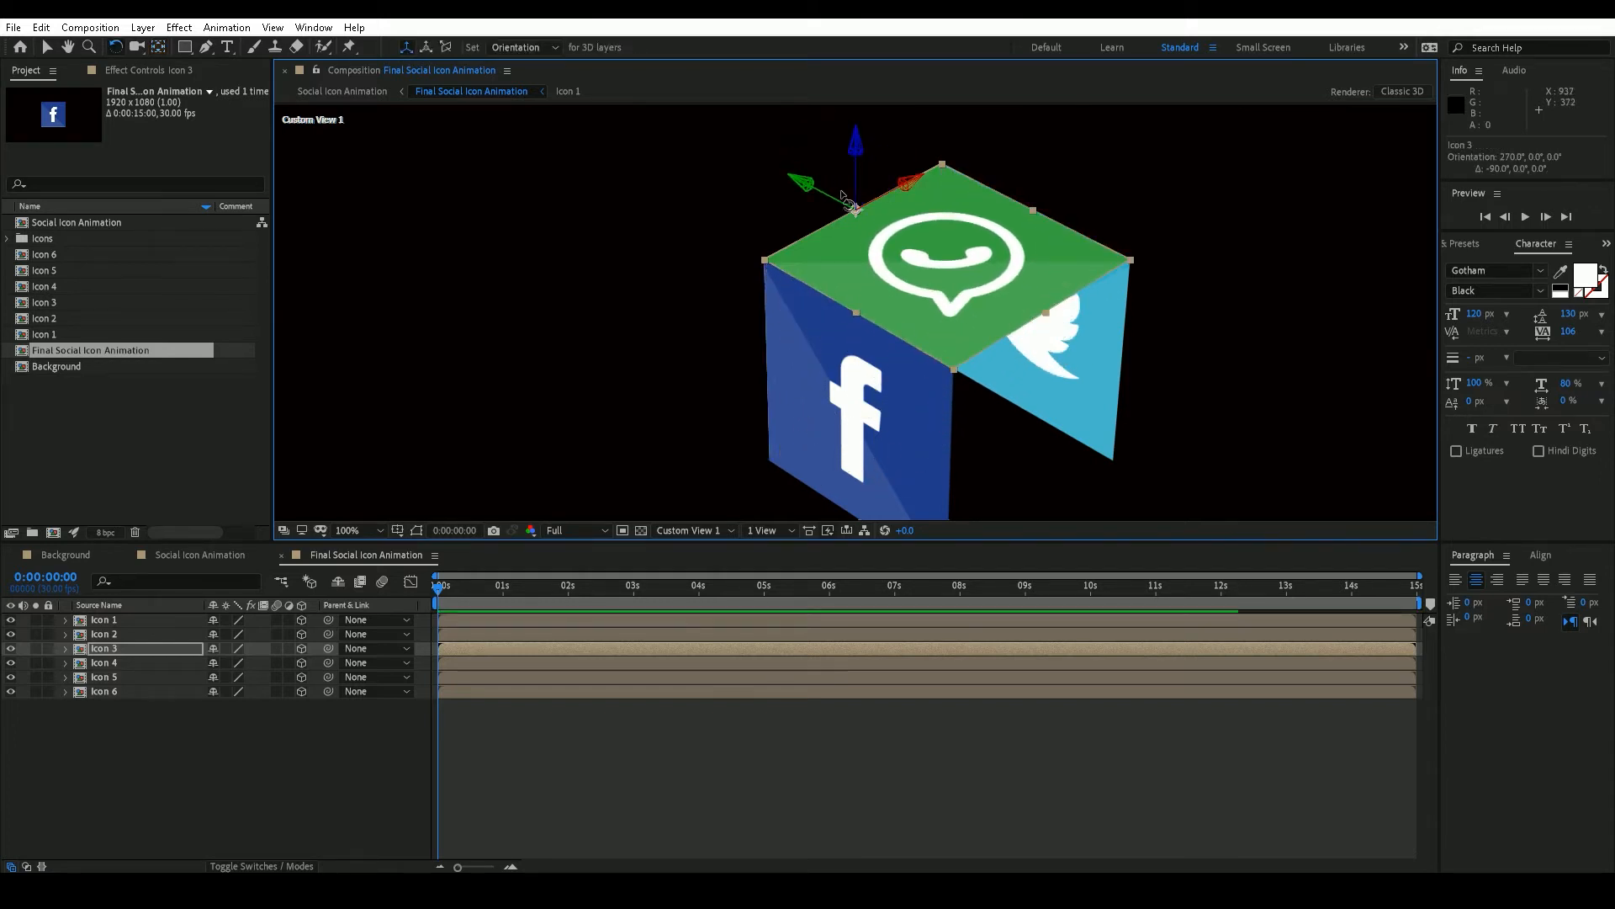
Step: Move the Icon 4 layer's anchor point to the middle of its bottom edge and rotate the layer to a 90° X orientation
key(comma)
key(comma)
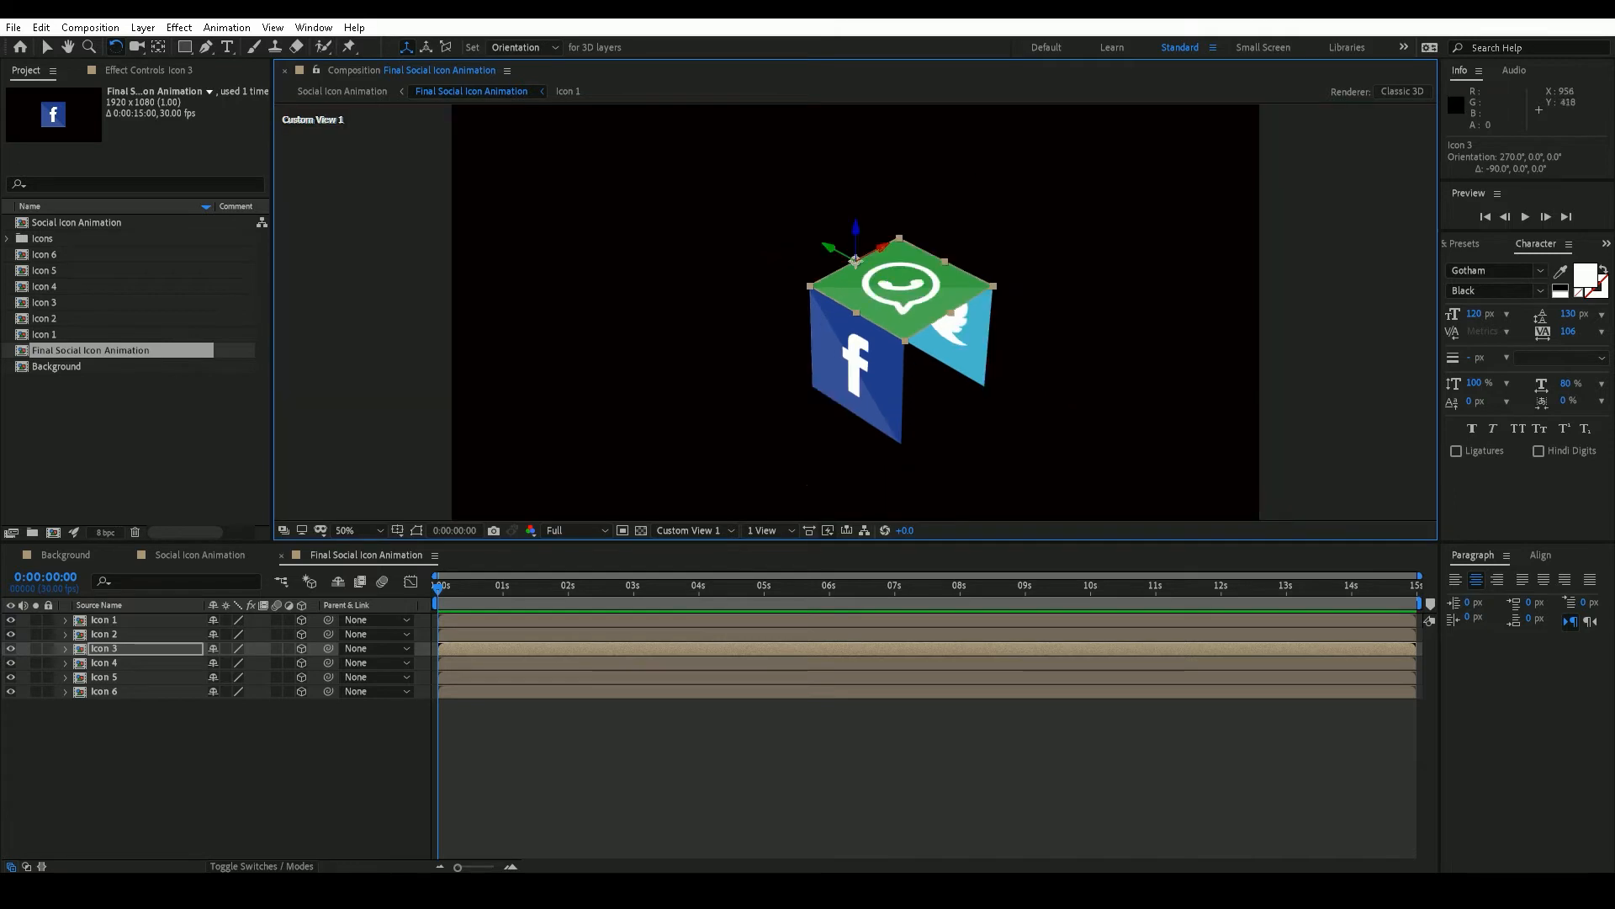
click(730, 530)
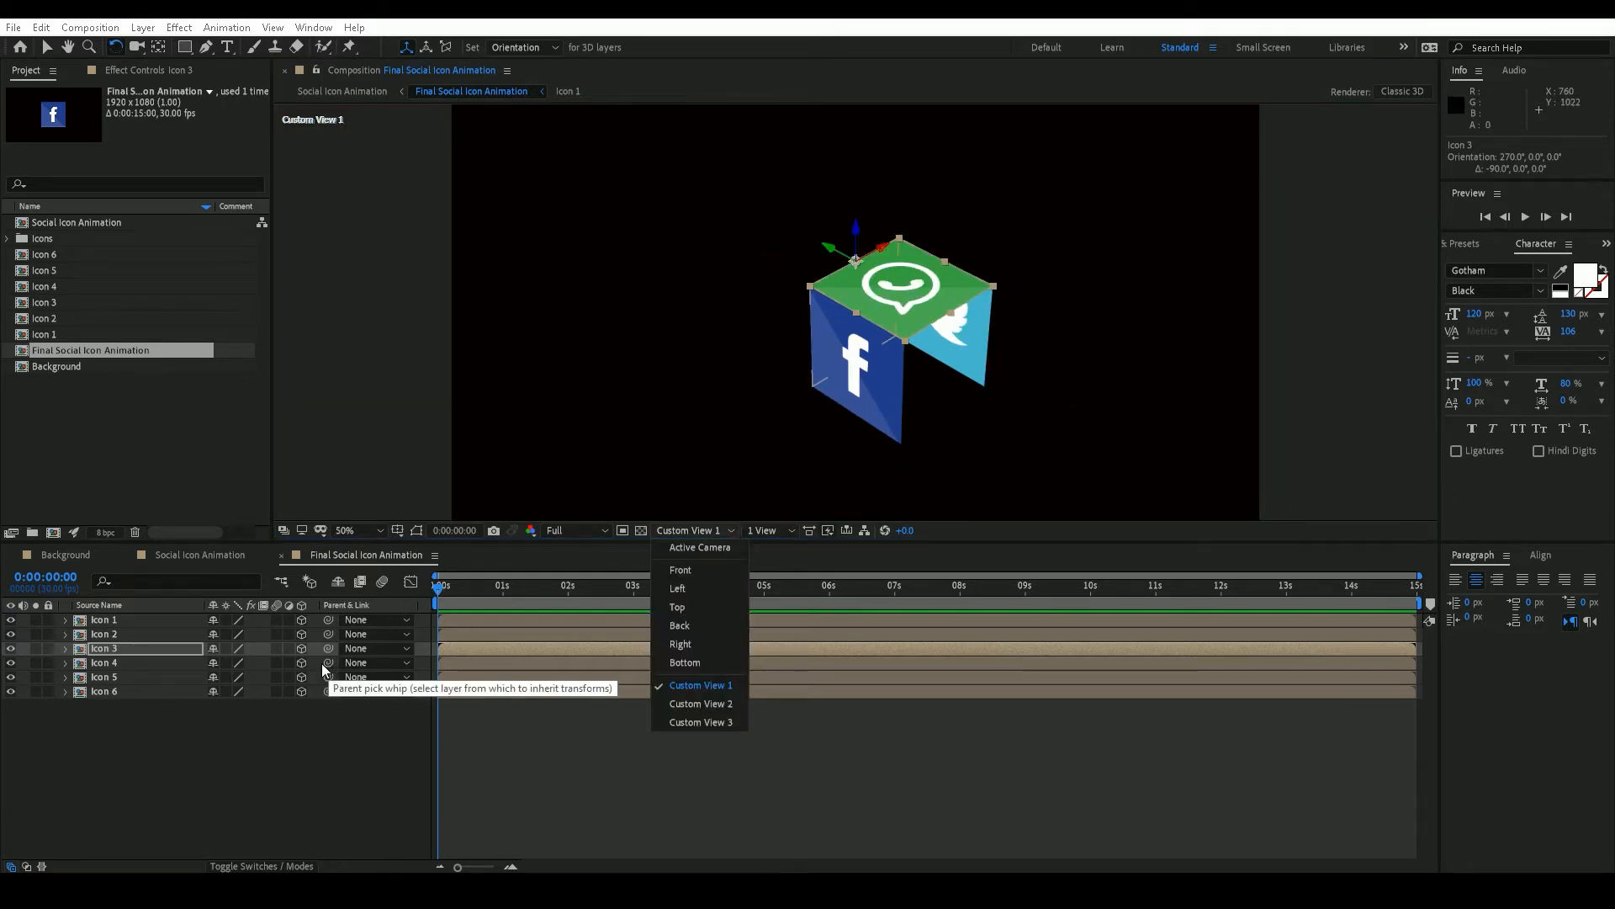
click(123, 663)
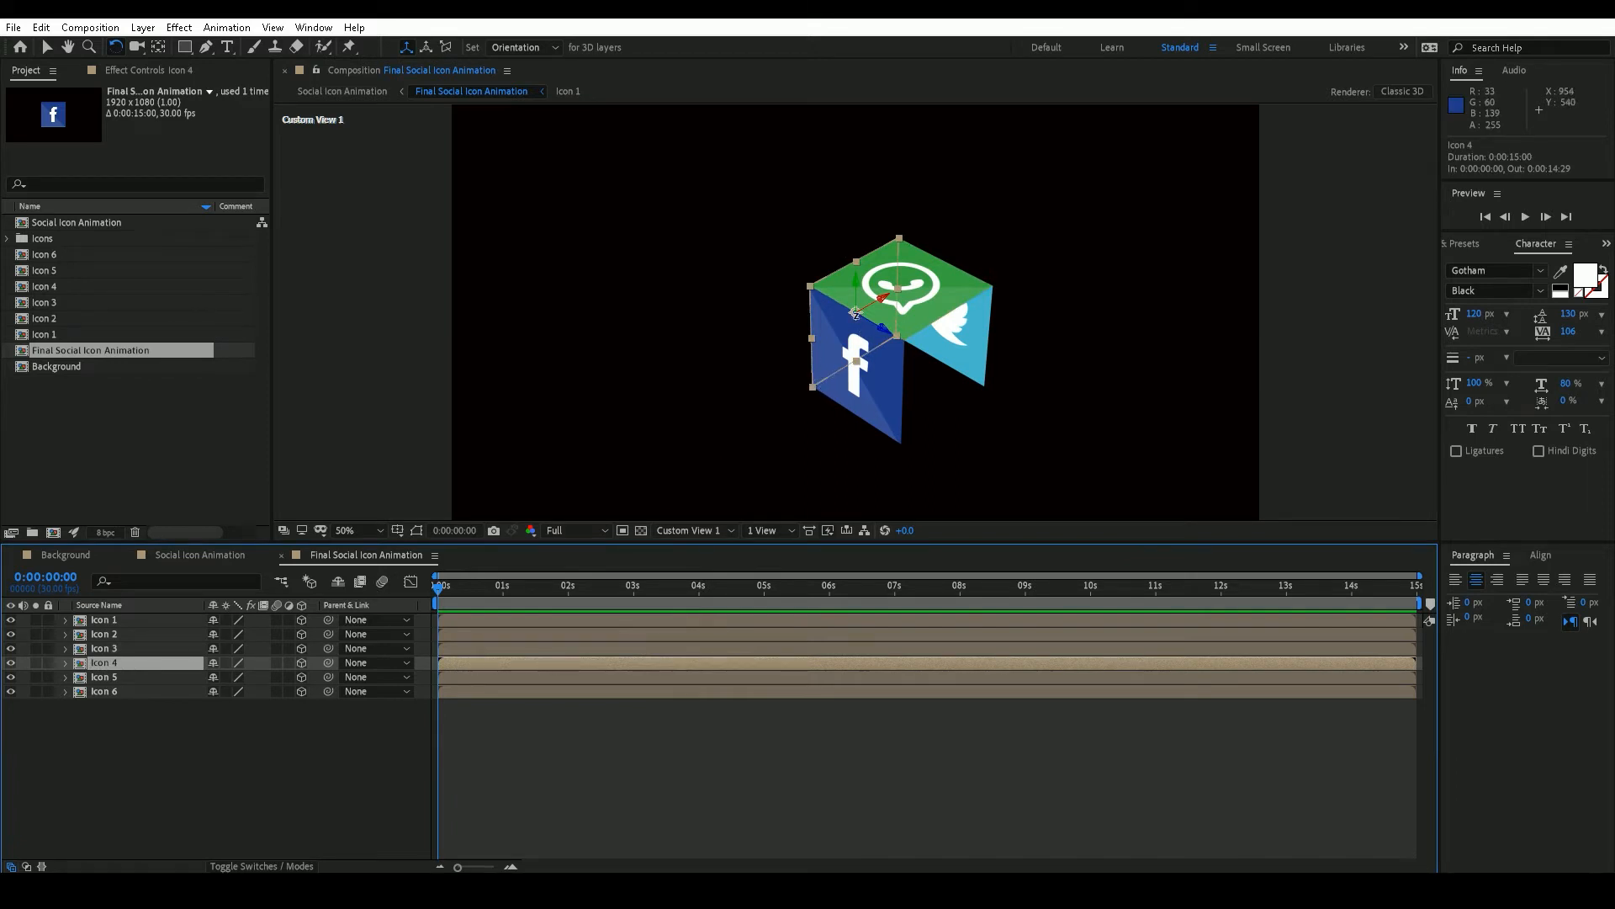
key(y)
drag(855, 313, 857, 362)
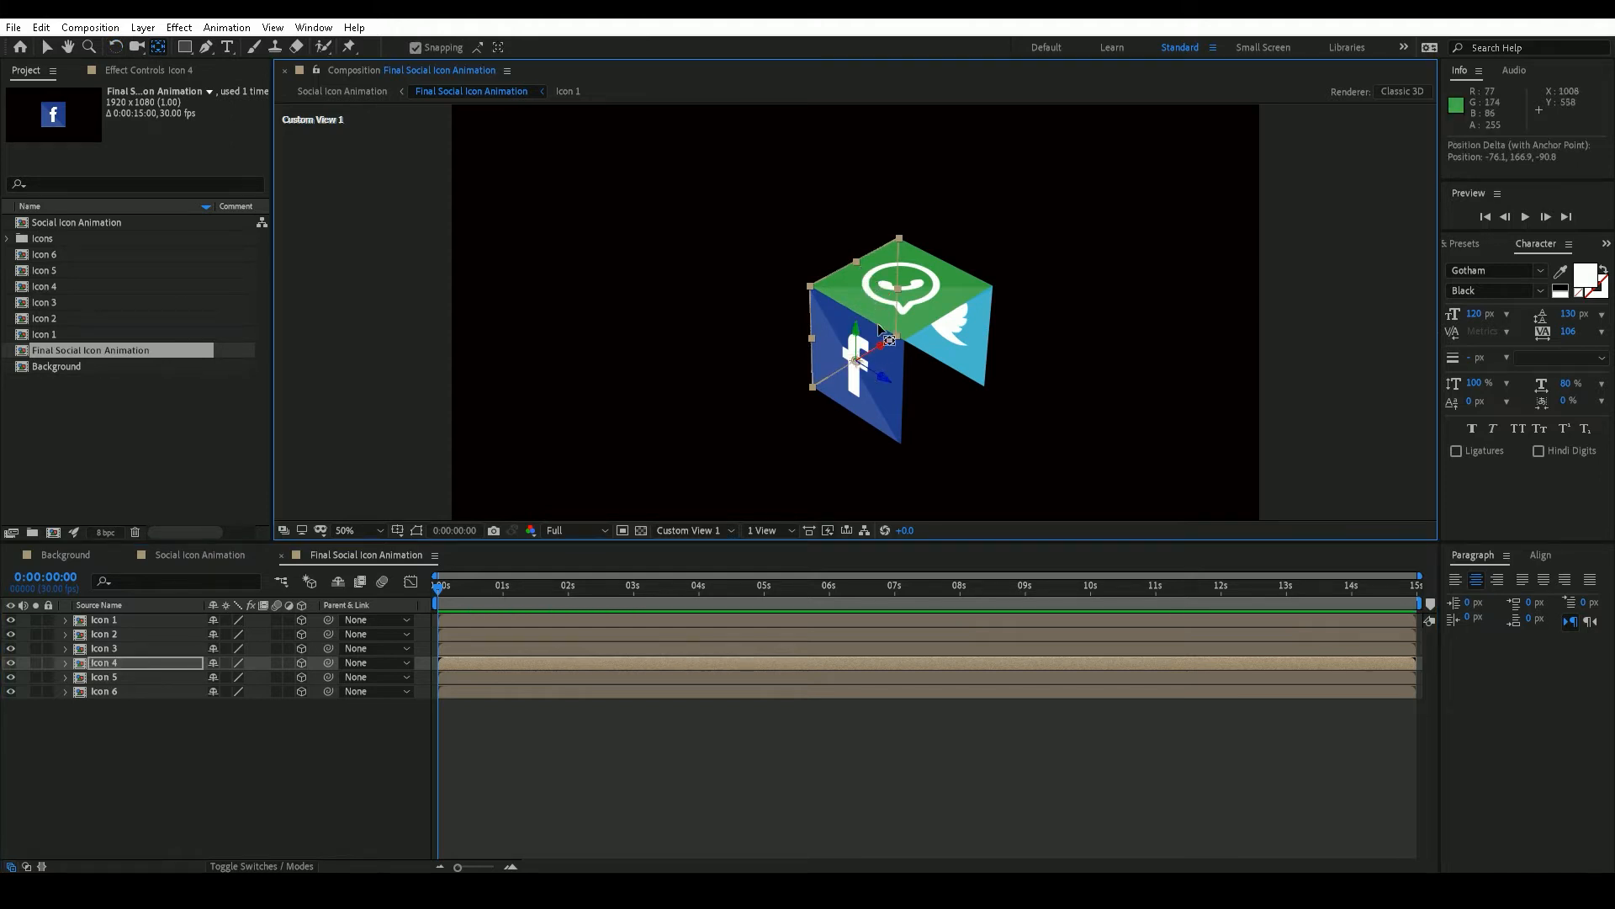
key(w)
drag(875, 356, 887, 387)
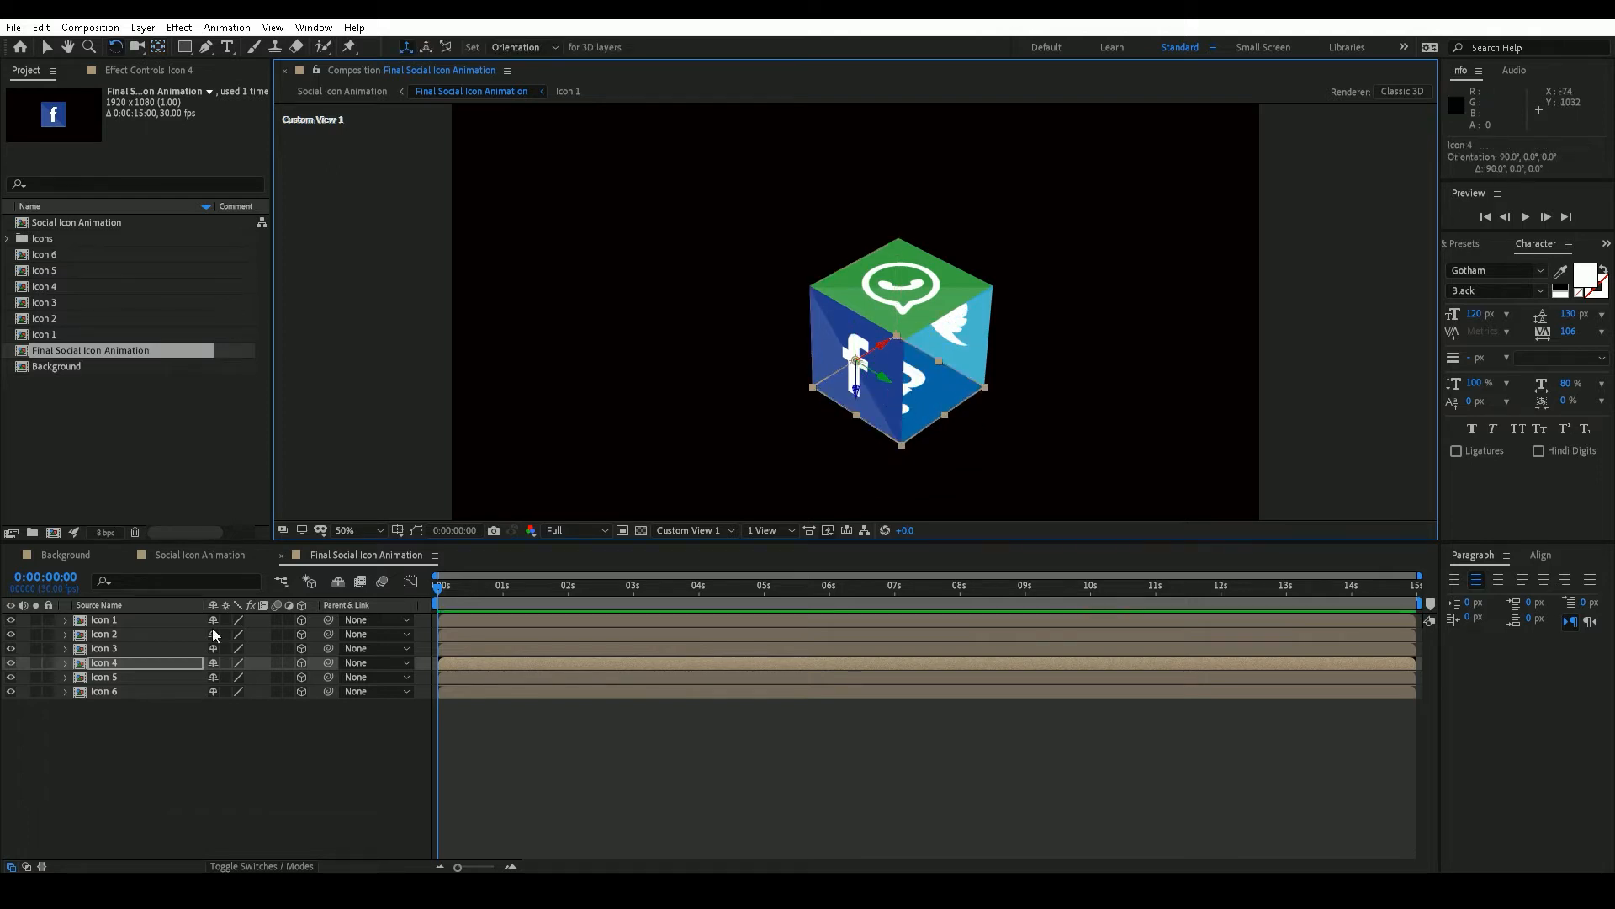
Step: Set the Icon 6 layer's Z position to -500 to place it as the cube's opposite face, and collapse the layer
click(128, 693)
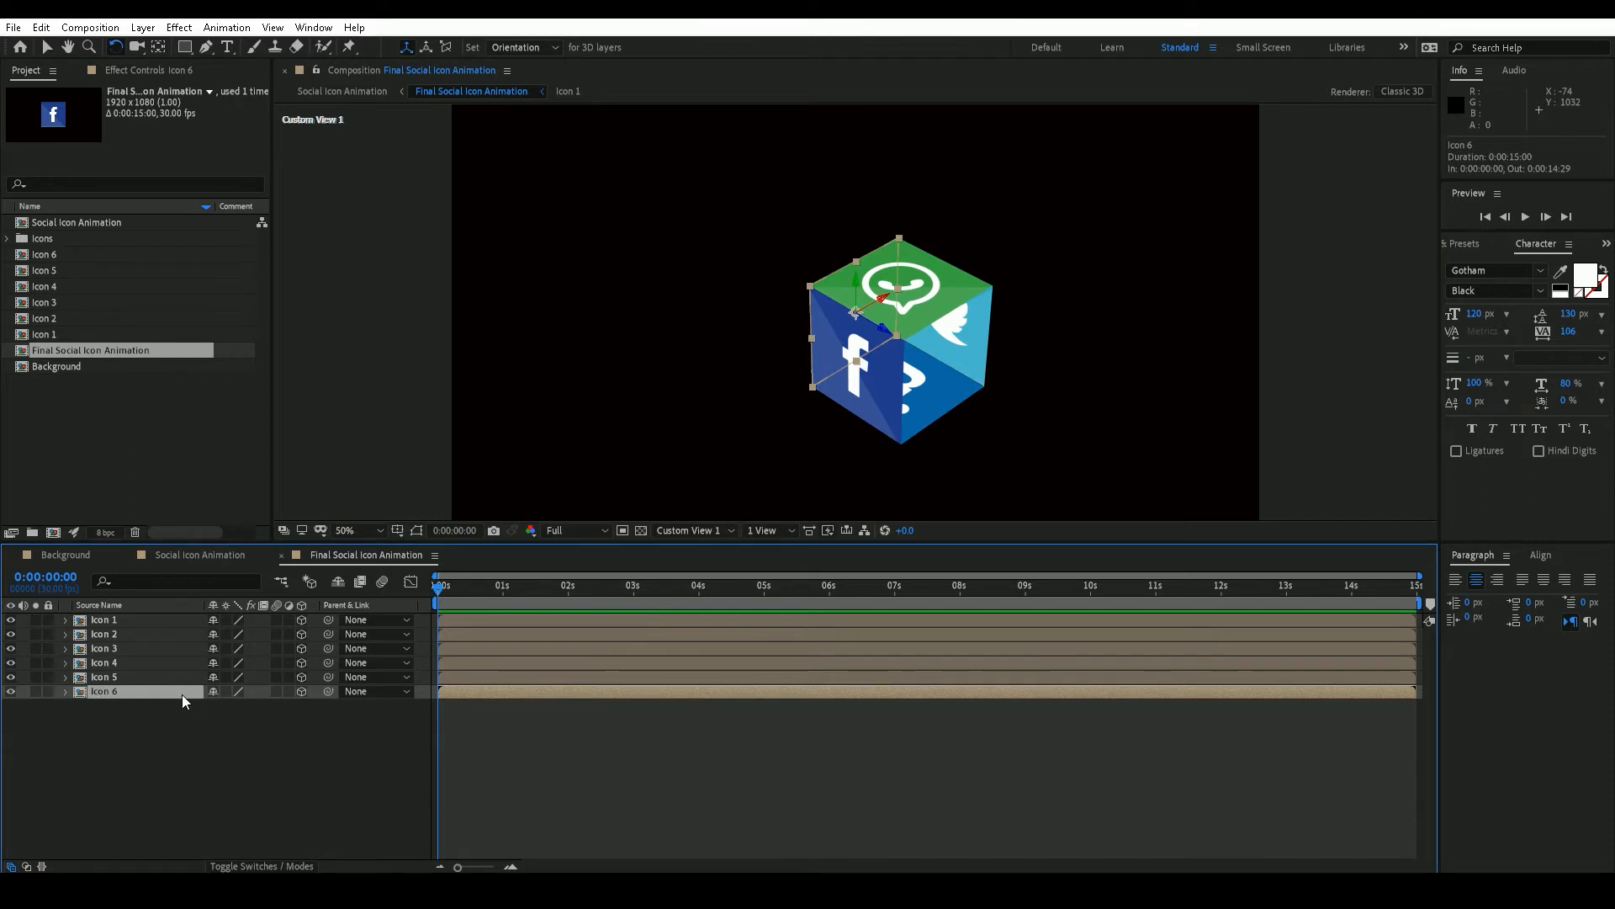
key(p)
click(271, 706)
text(-500)
key(Return)
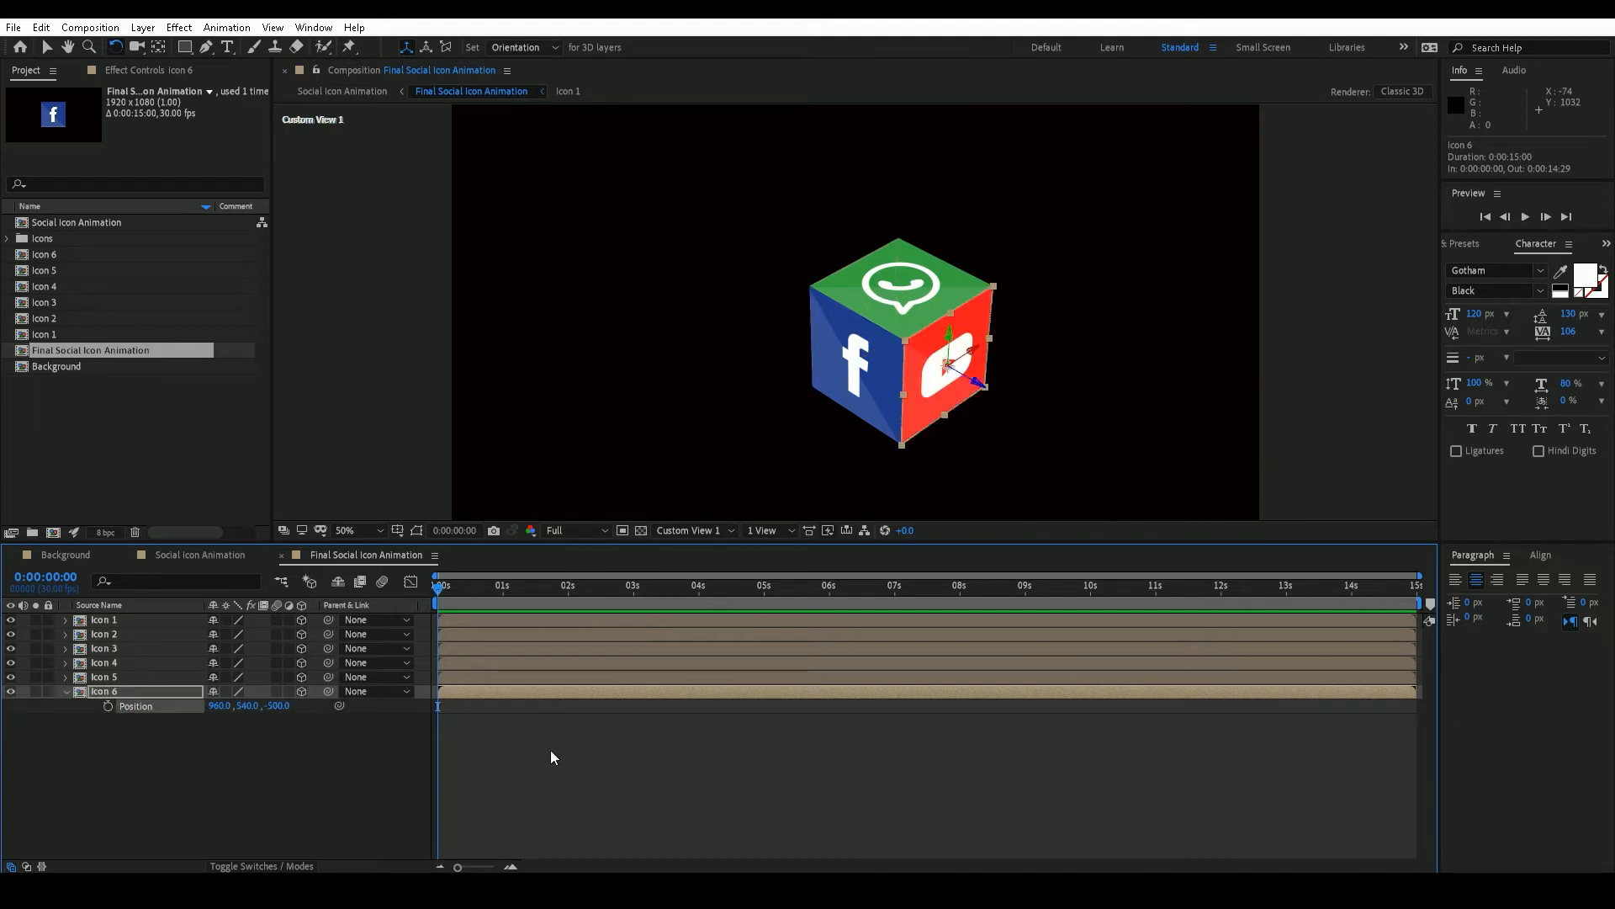
click(66, 691)
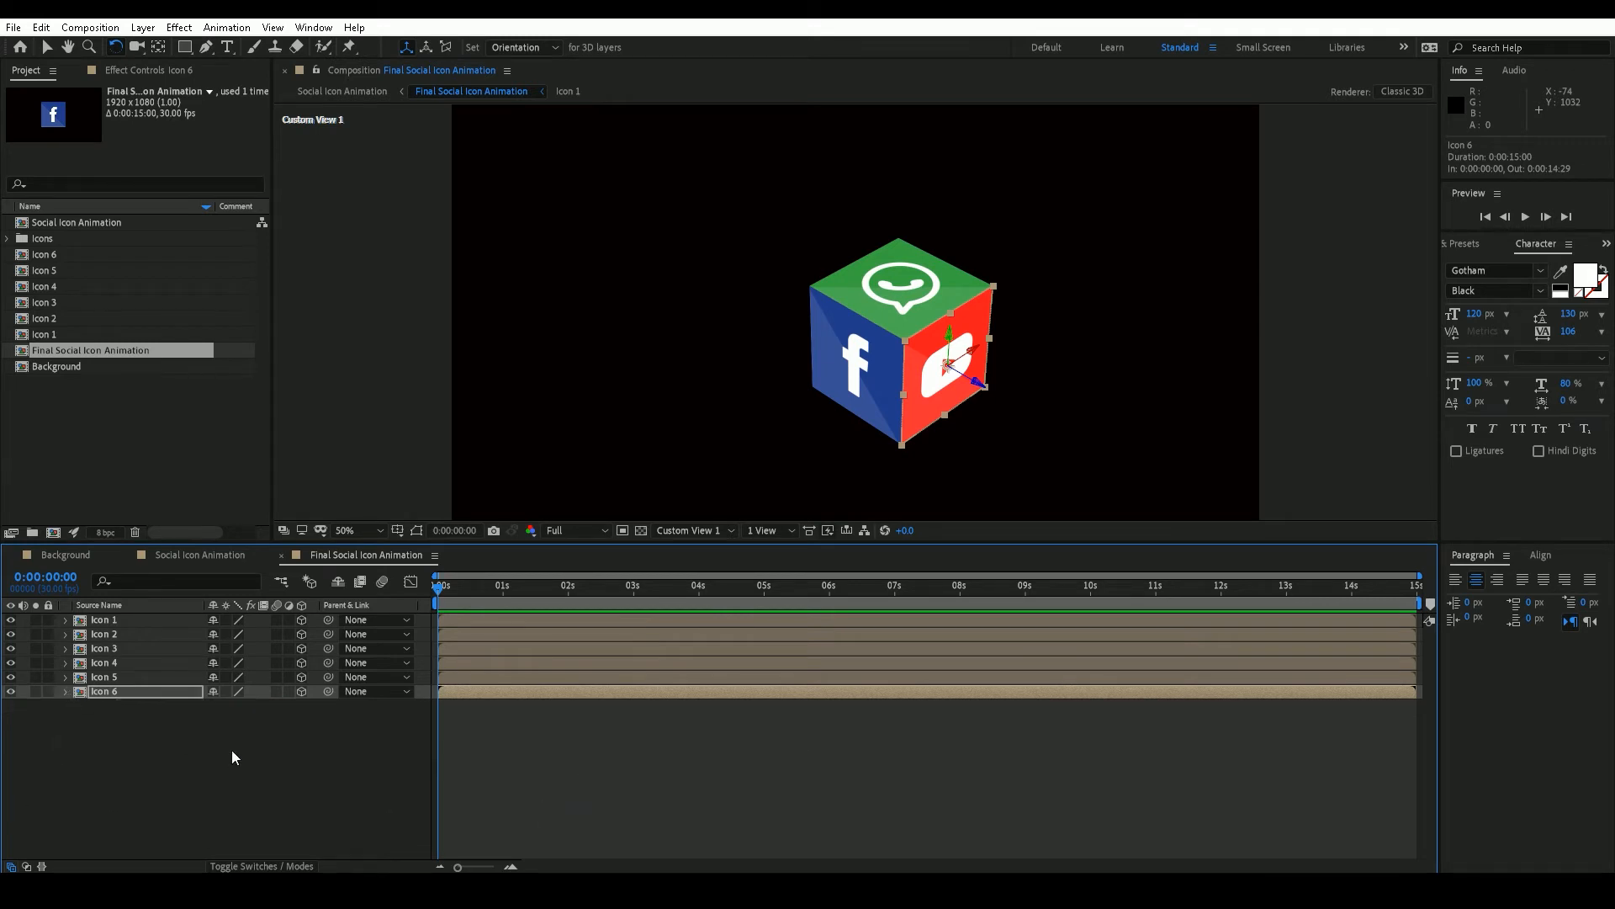
click(231, 750)
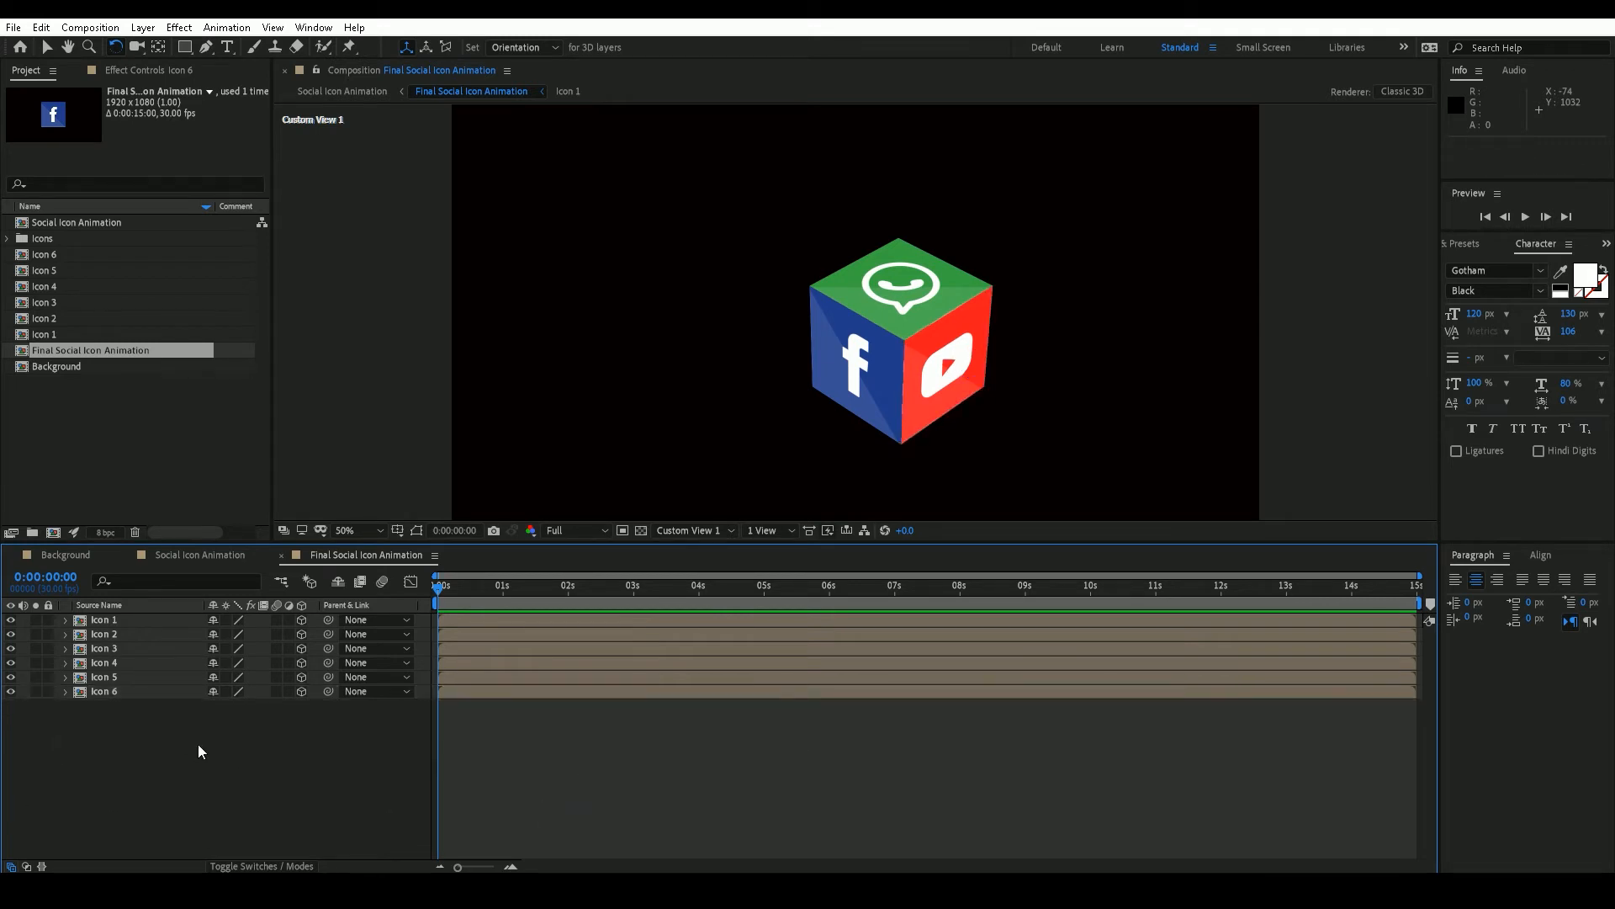
Step: Close the Background timeline and add the Background composition beneath the Final Social Icon Animation layer in Social Icon Animation
click(67, 554)
click(104, 556)
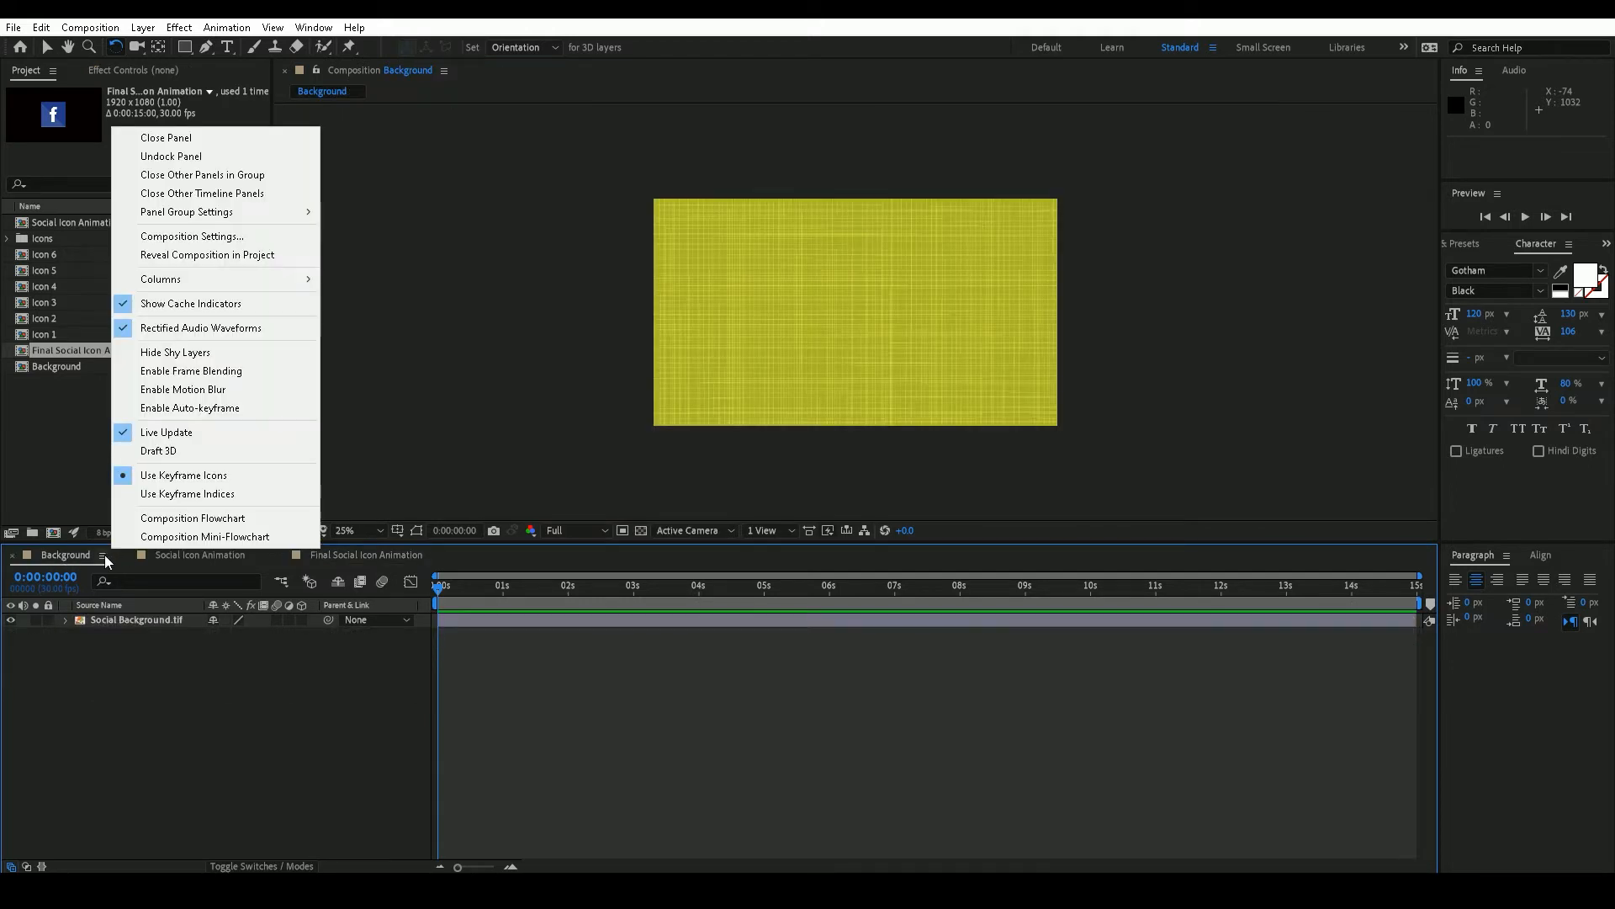
click(213, 142)
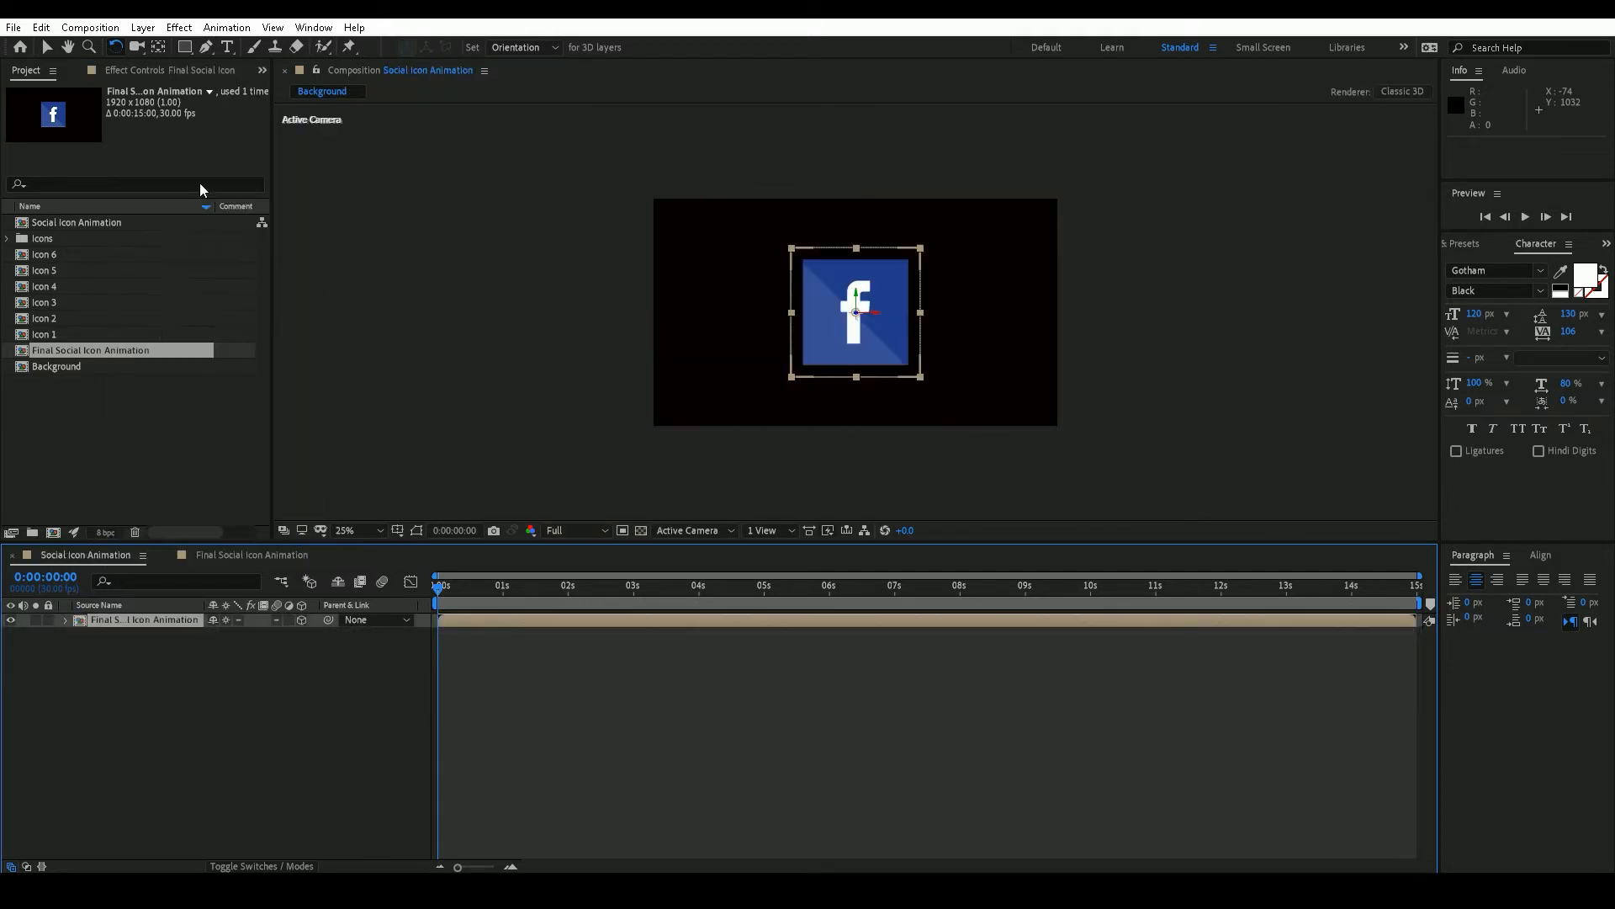
click(97, 454)
click(64, 361)
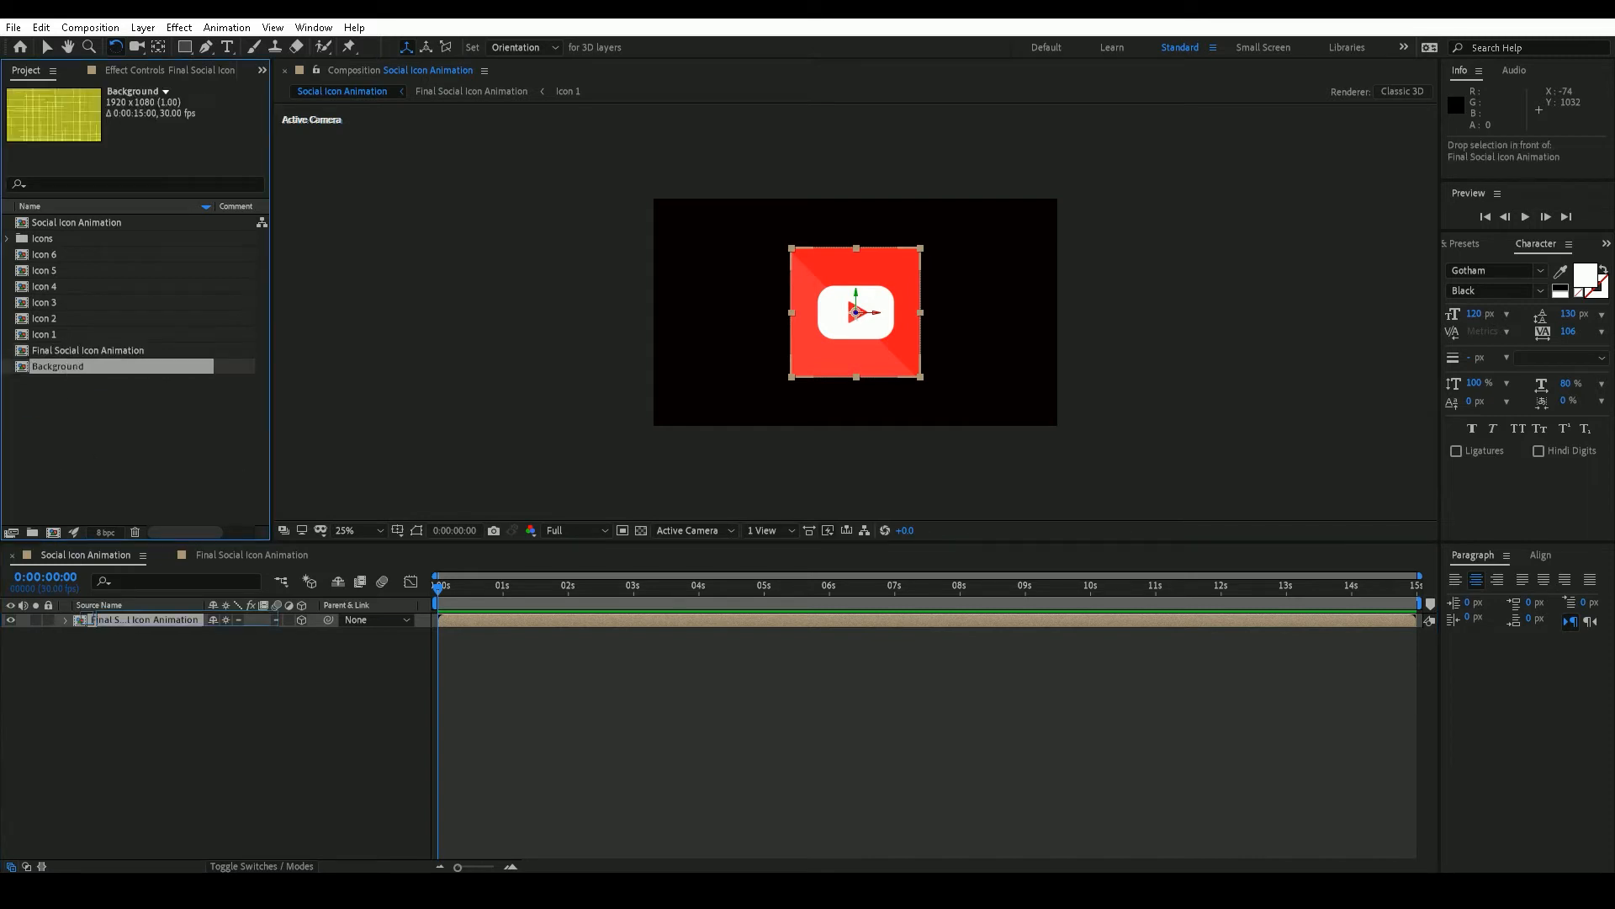
drag(64, 362, 133, 649)
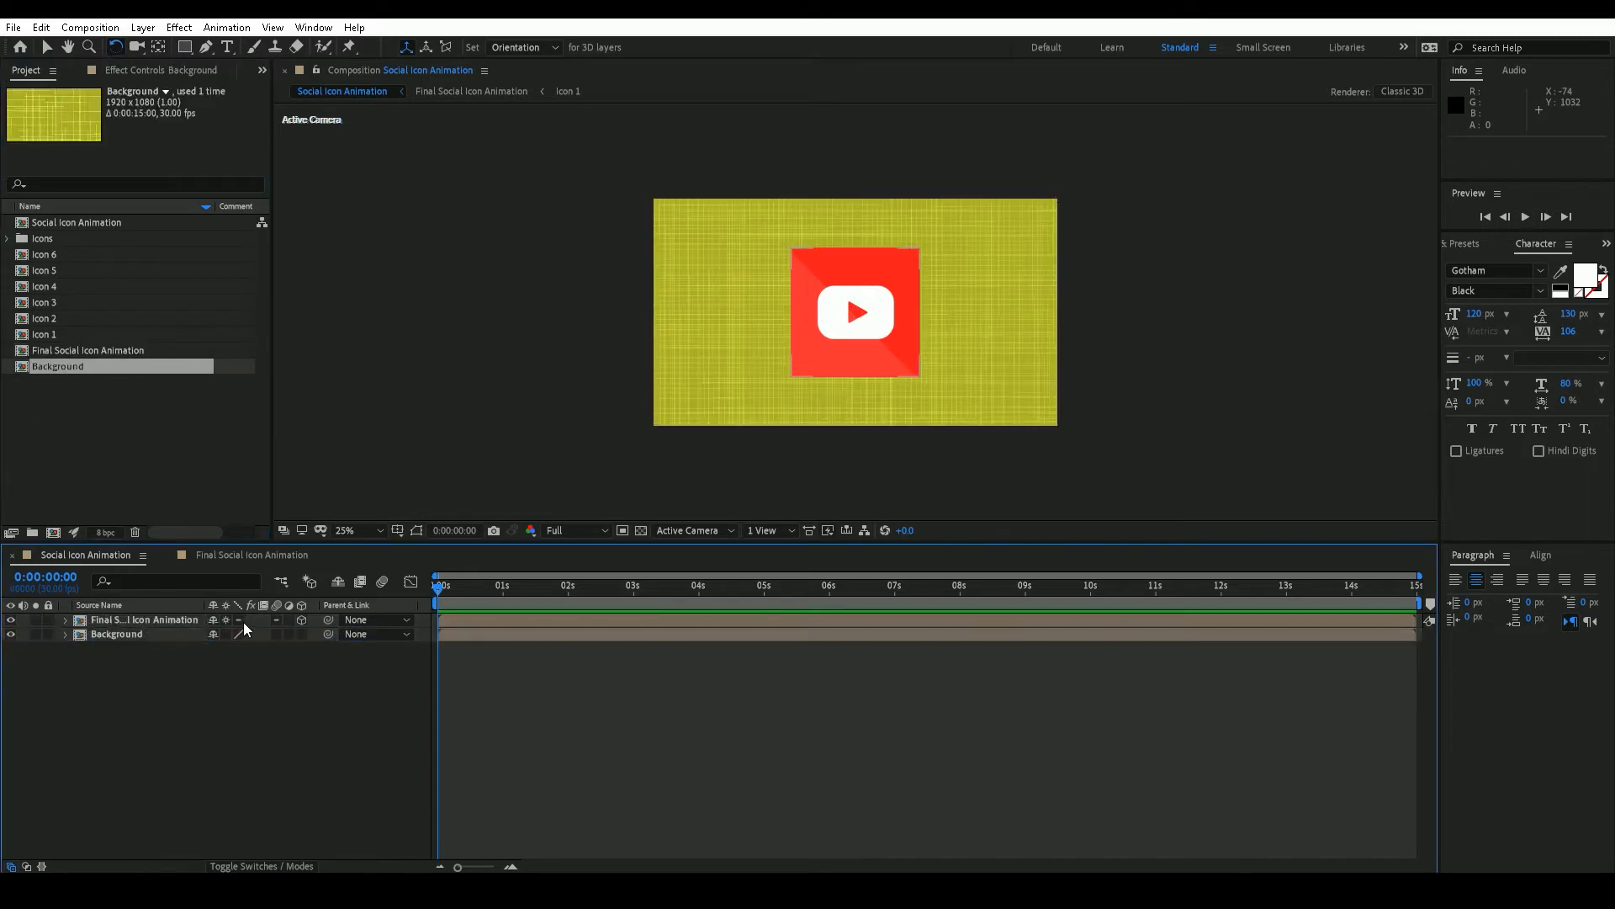
Step: Inspect the assembled cube in Custom View 1 and return to the Active Camera view
click(689, 530)
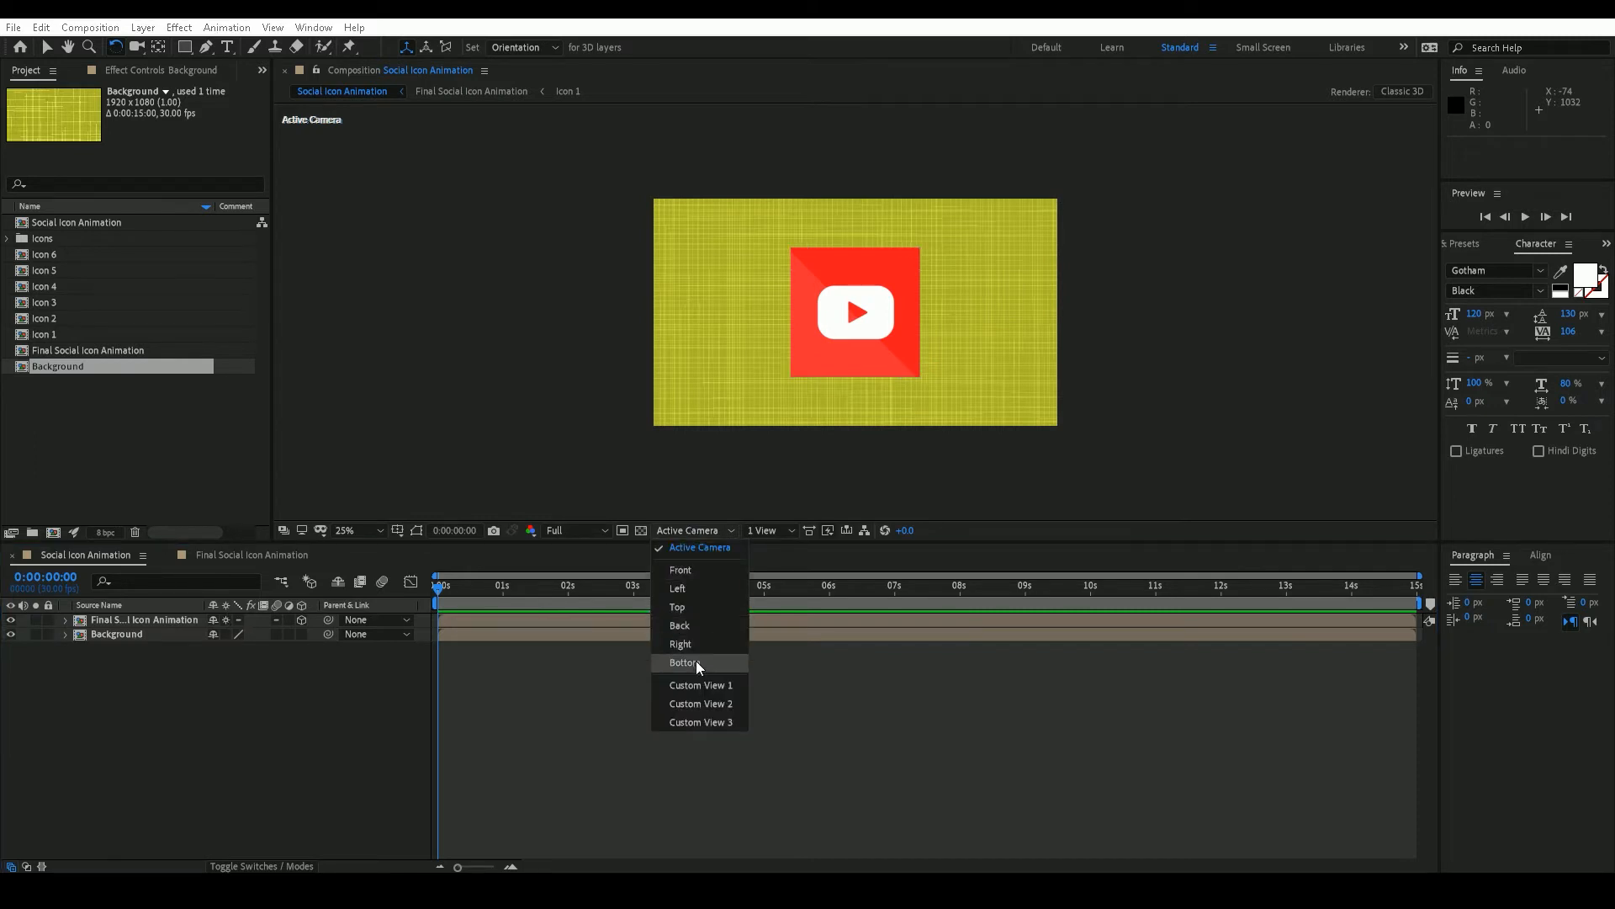
click(697, 687)
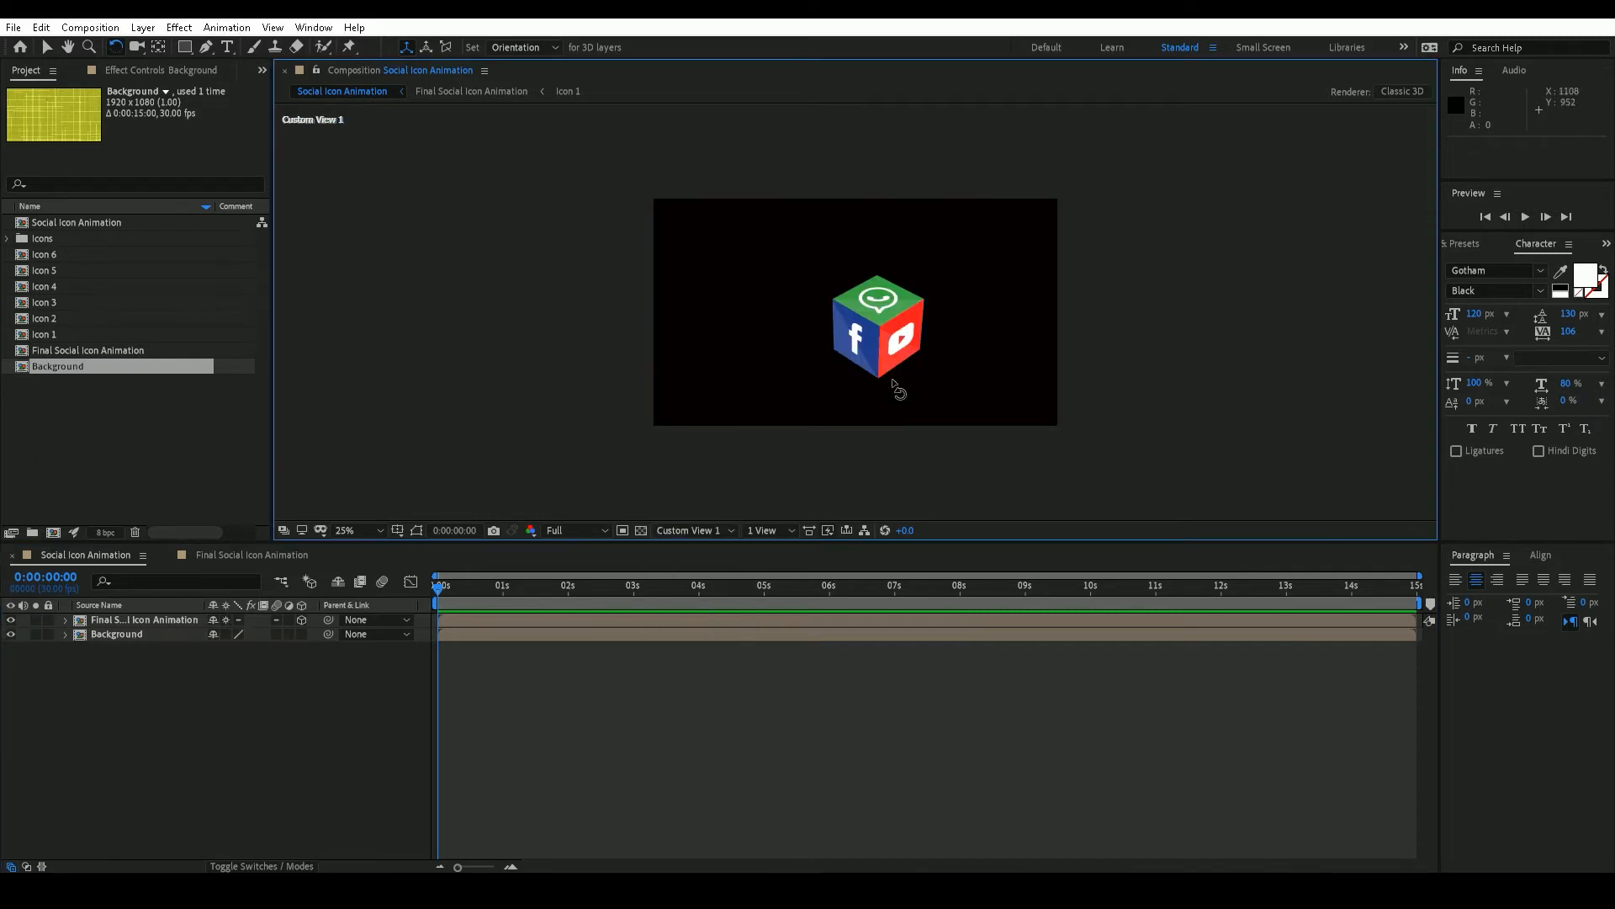
scroll(914, 317, up, 2)
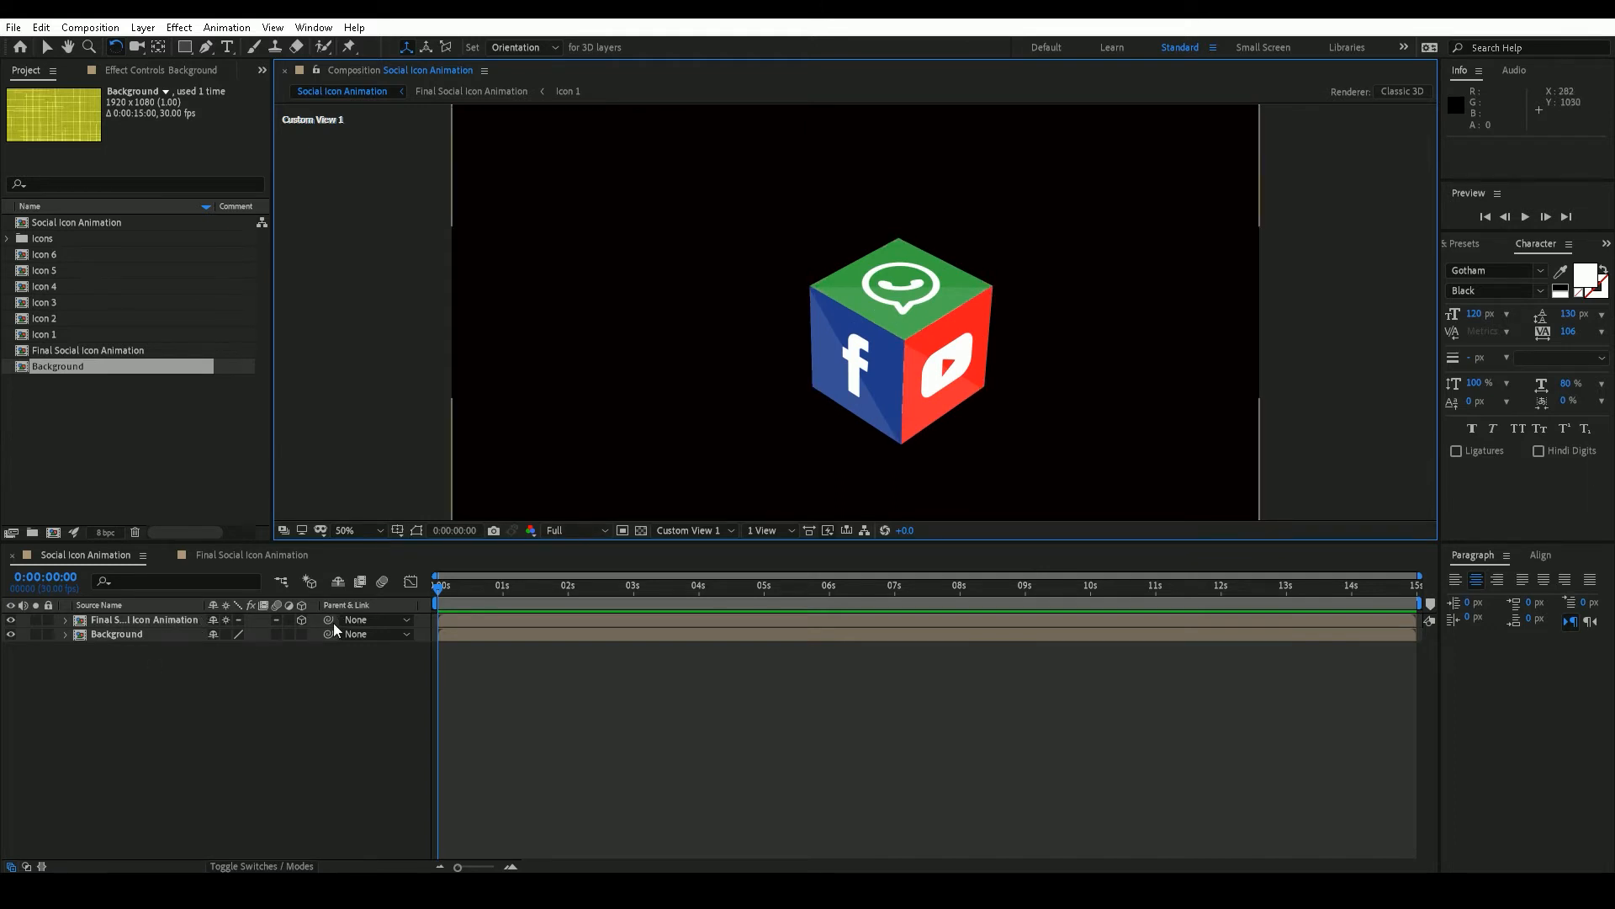
click(723, 530)
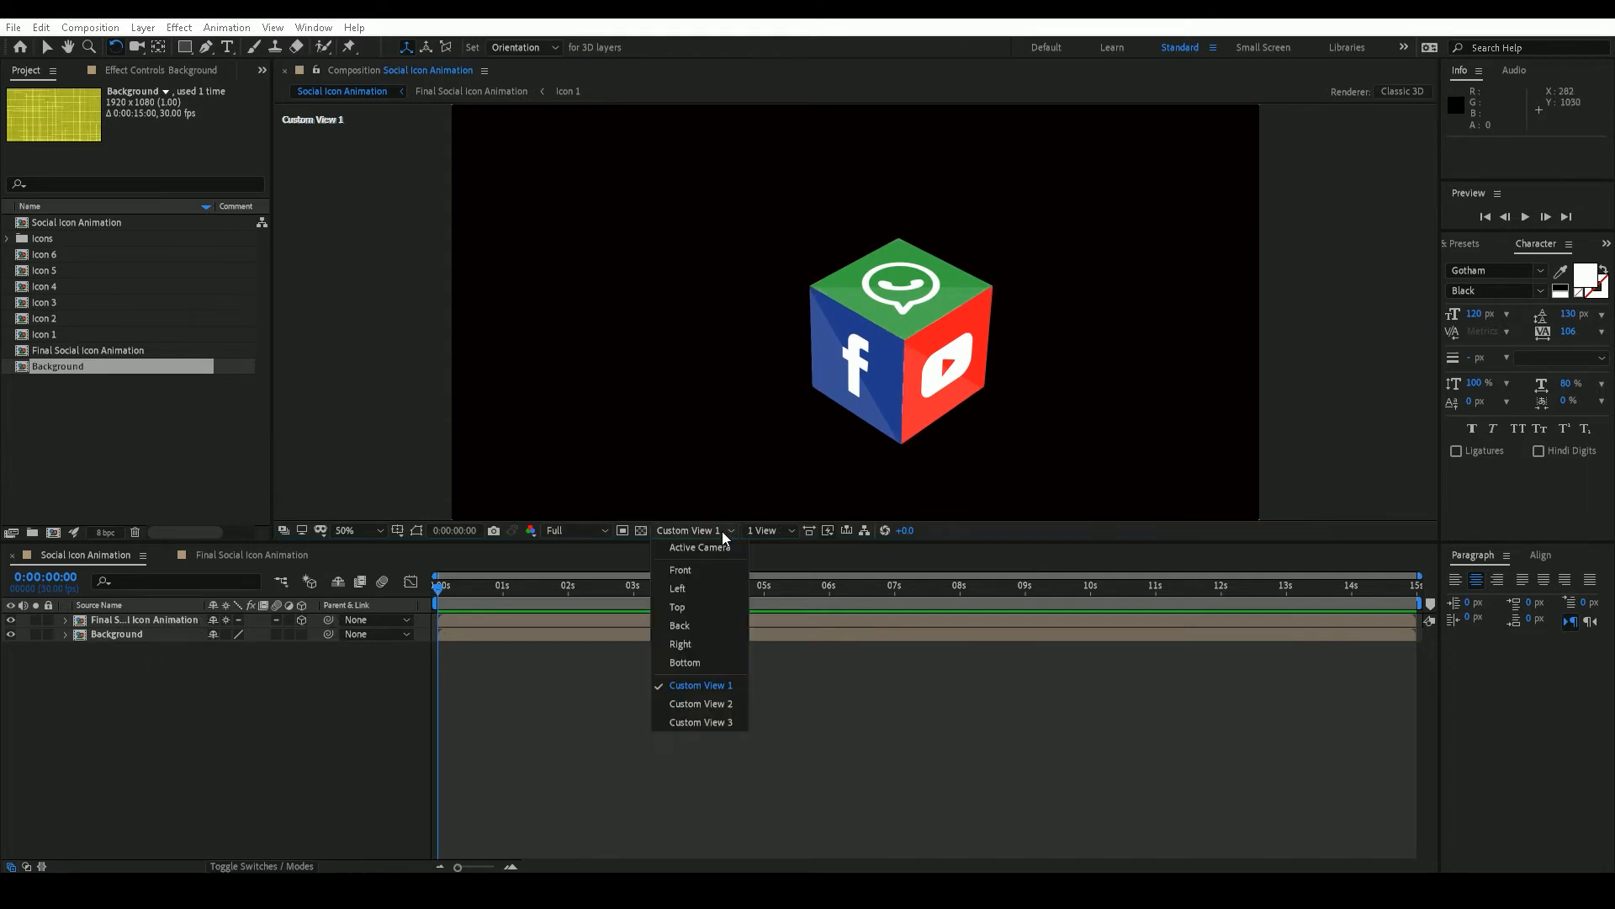
click(716, 555)
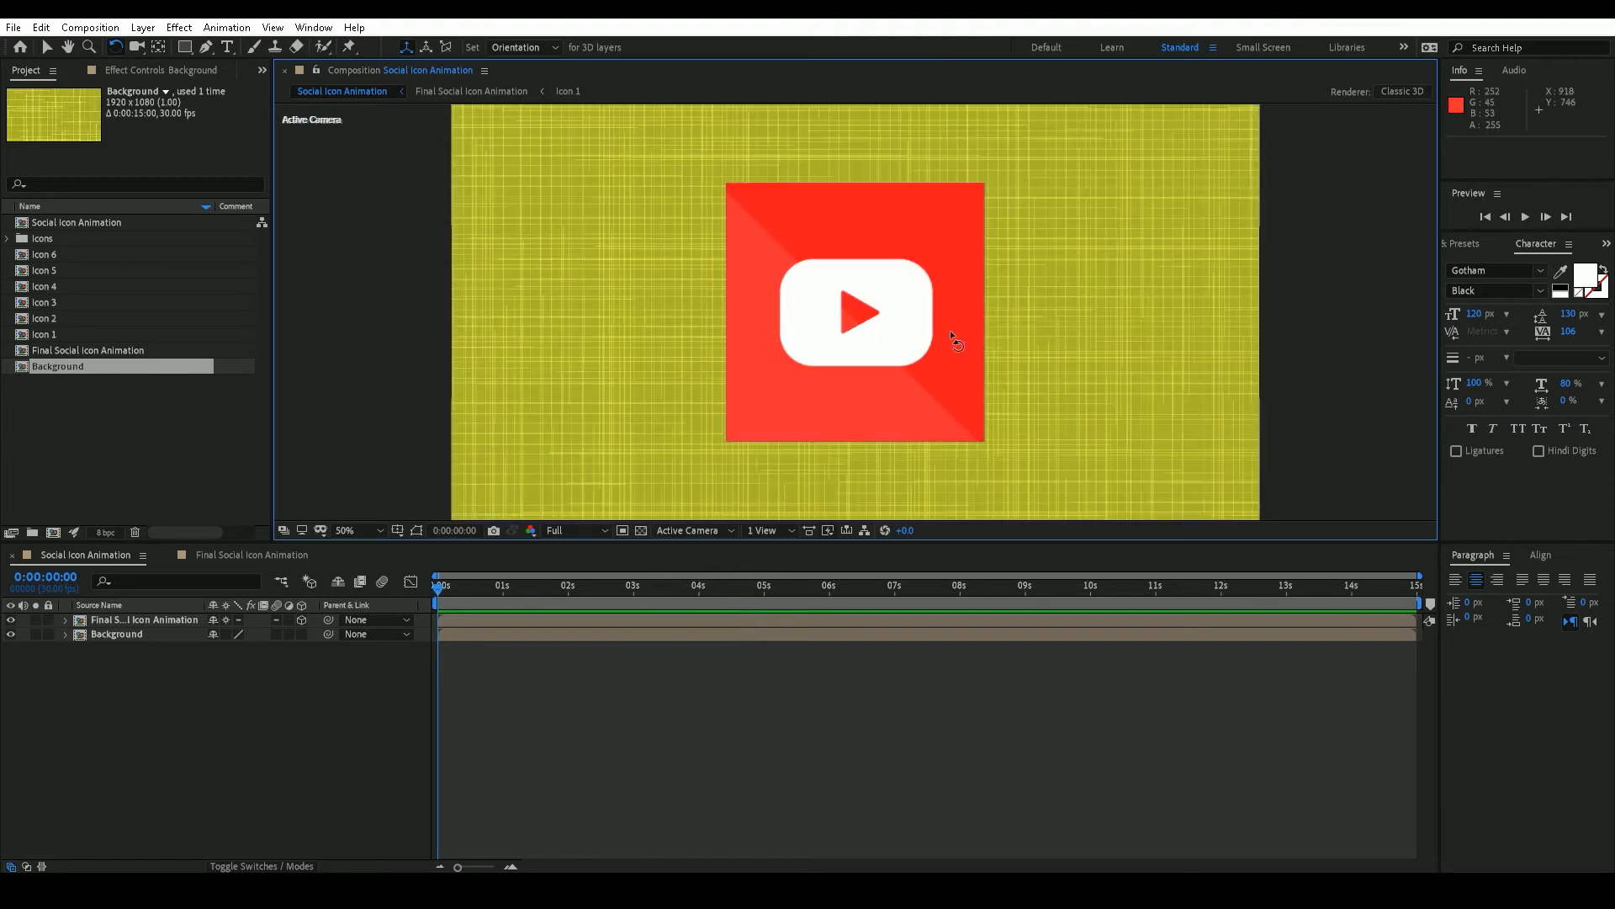
Step: Scale the Final Social Icon Animation layer uniformly to 80%
scroll(952, 339, down, 2)
click(165, 621)
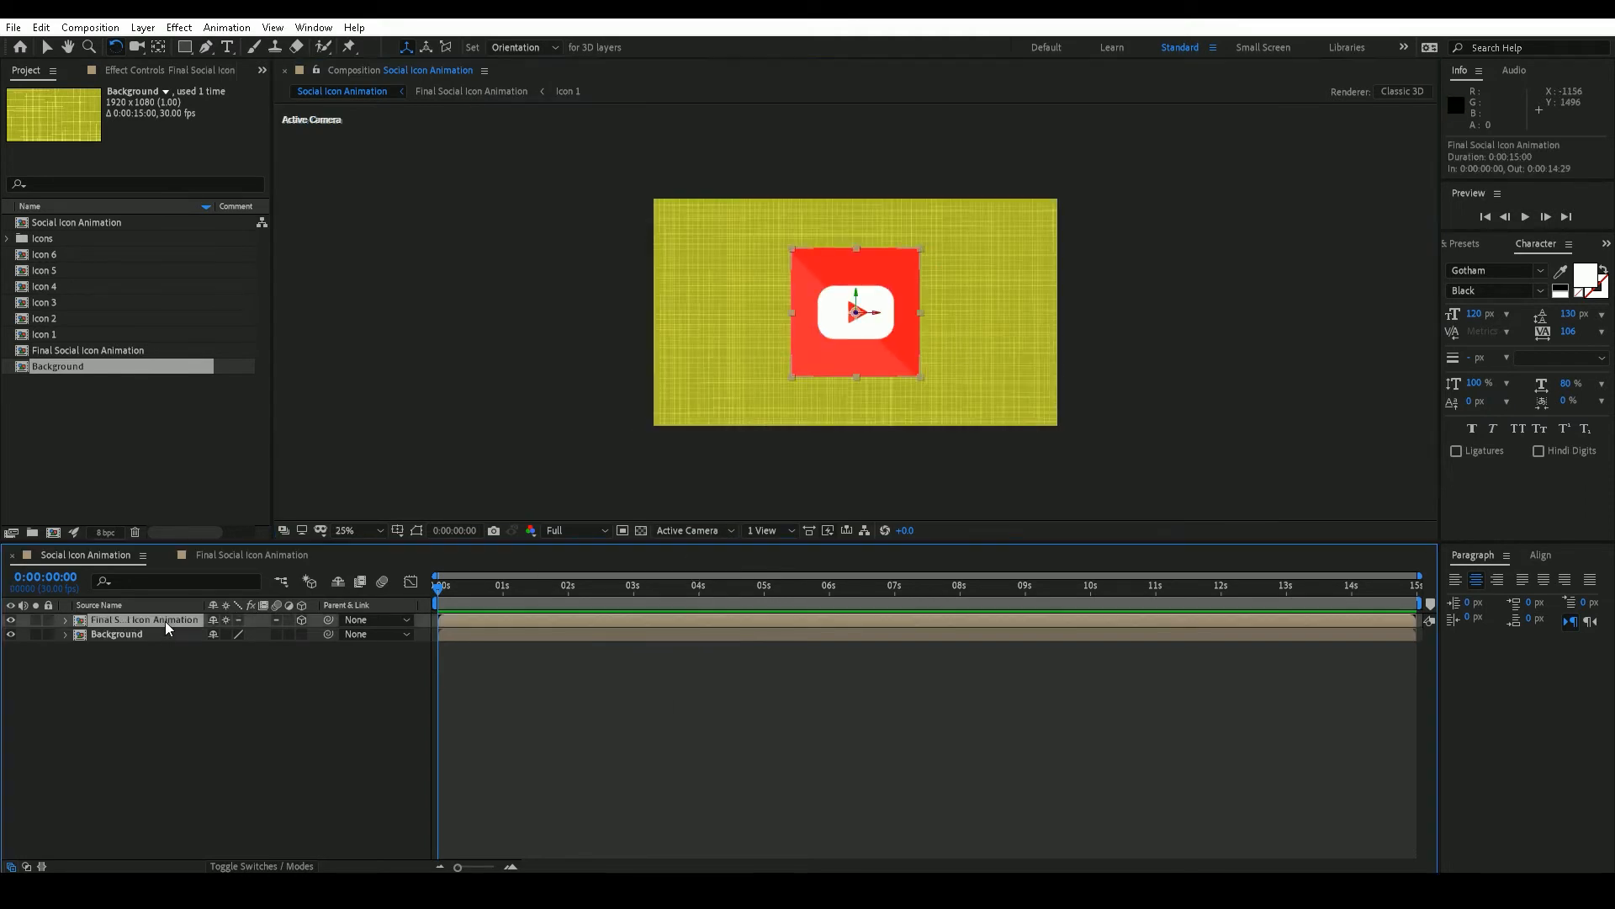
key(s)
click(236, 633)
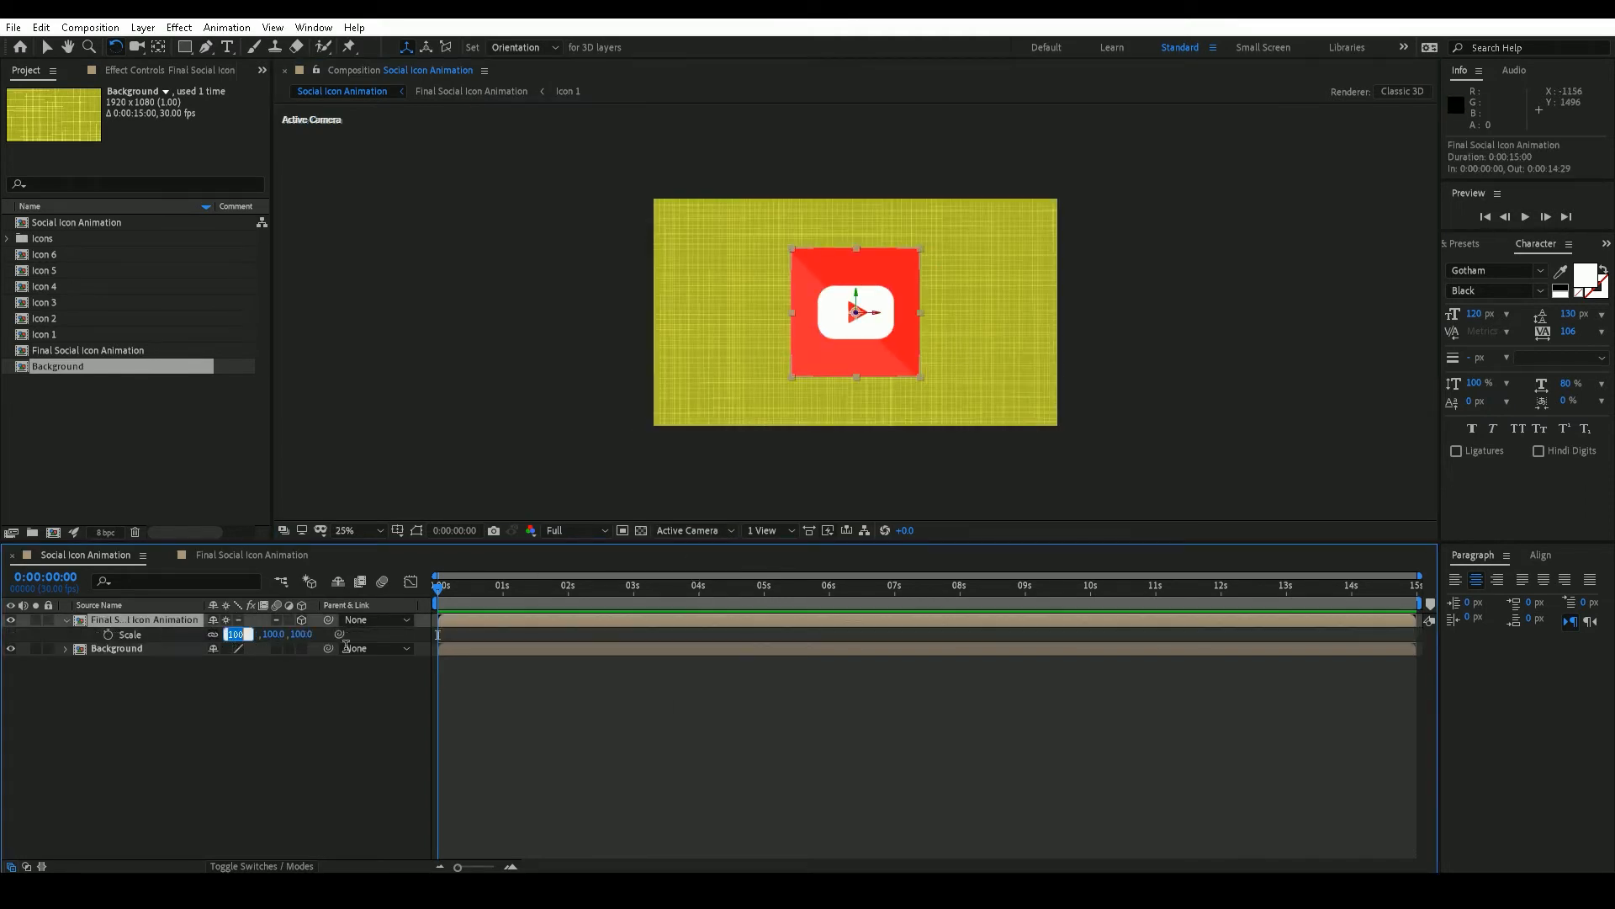
text(80)
key(Return)
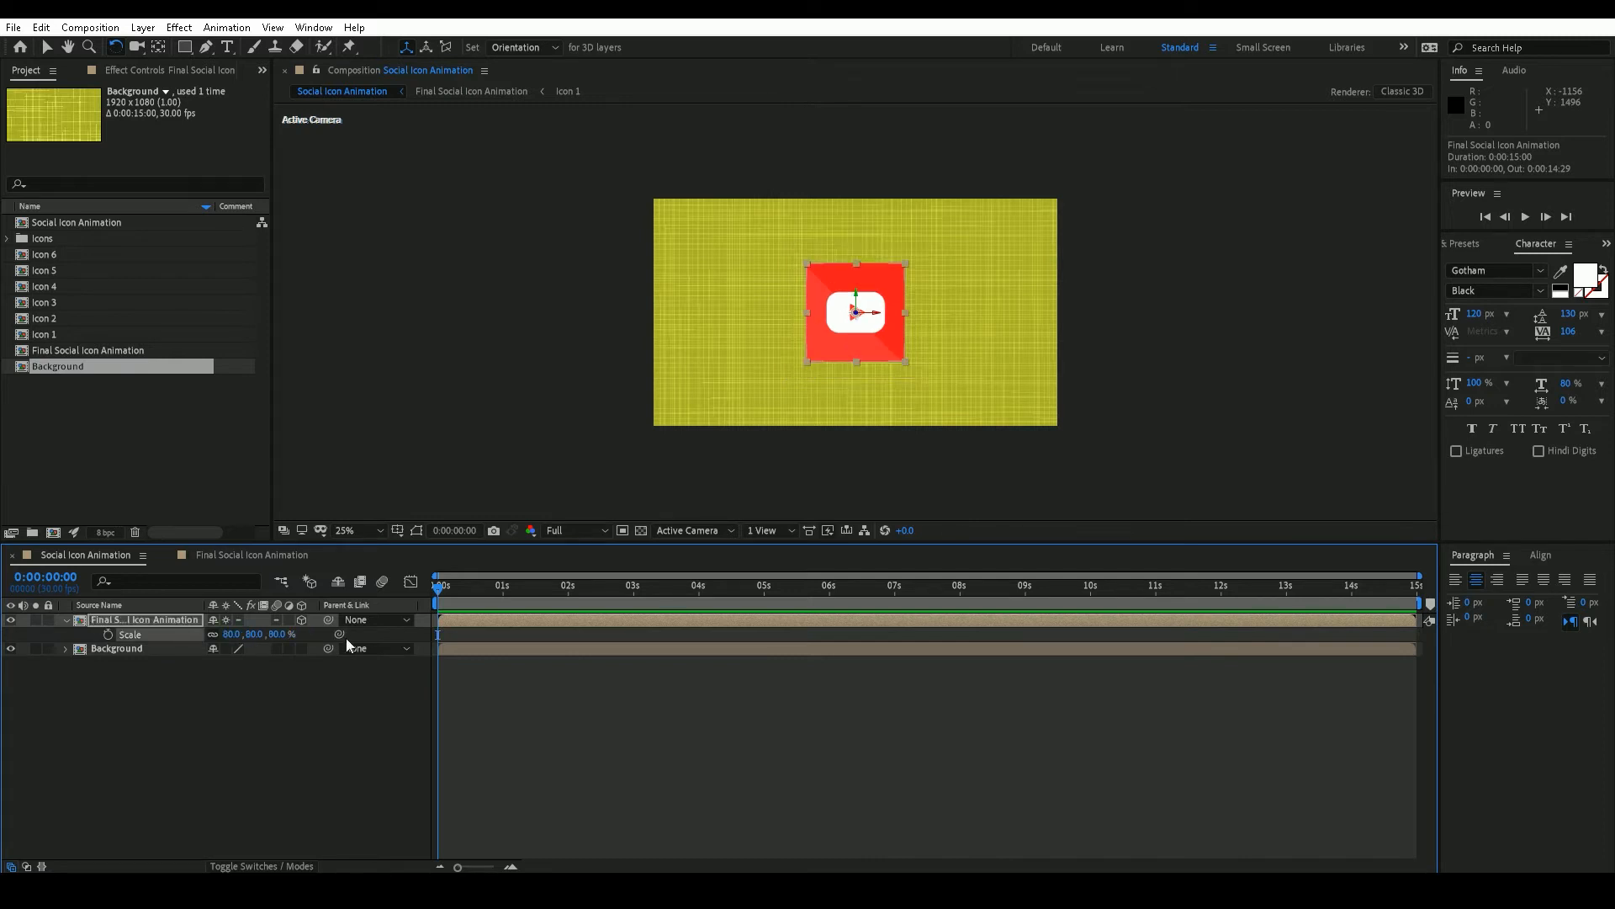
click(65, 621)
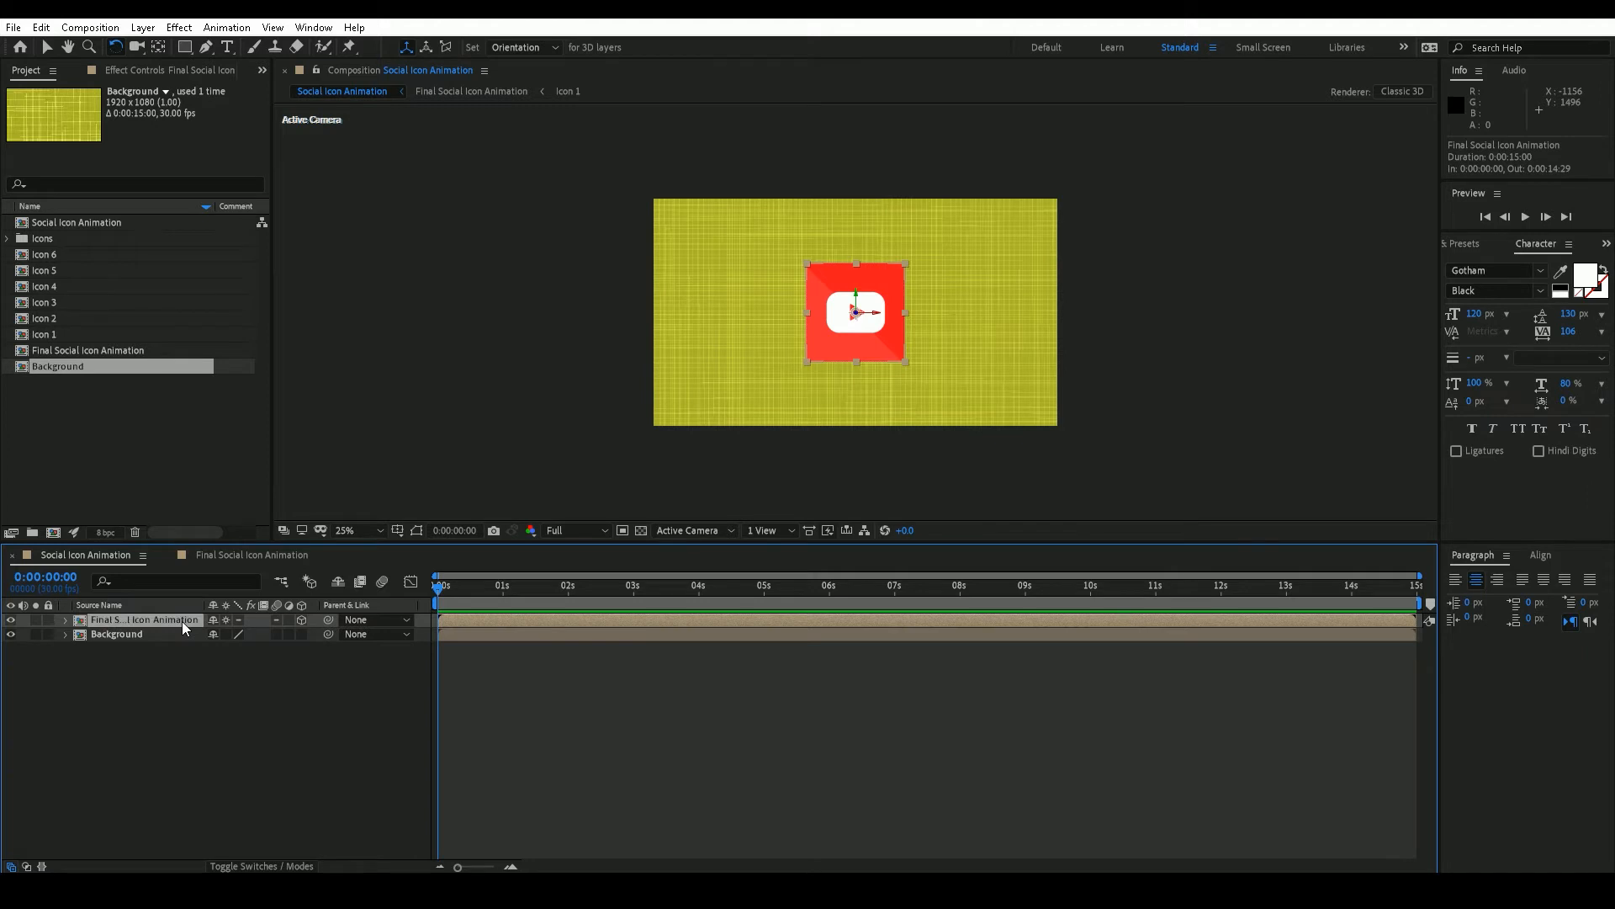
Step: Enable Position, X Rotation and Y Rotation keyframing on the Final Social Icon Animation layer at 0 seconds and show only its keyframed properties
key(p)
click(109, 634)
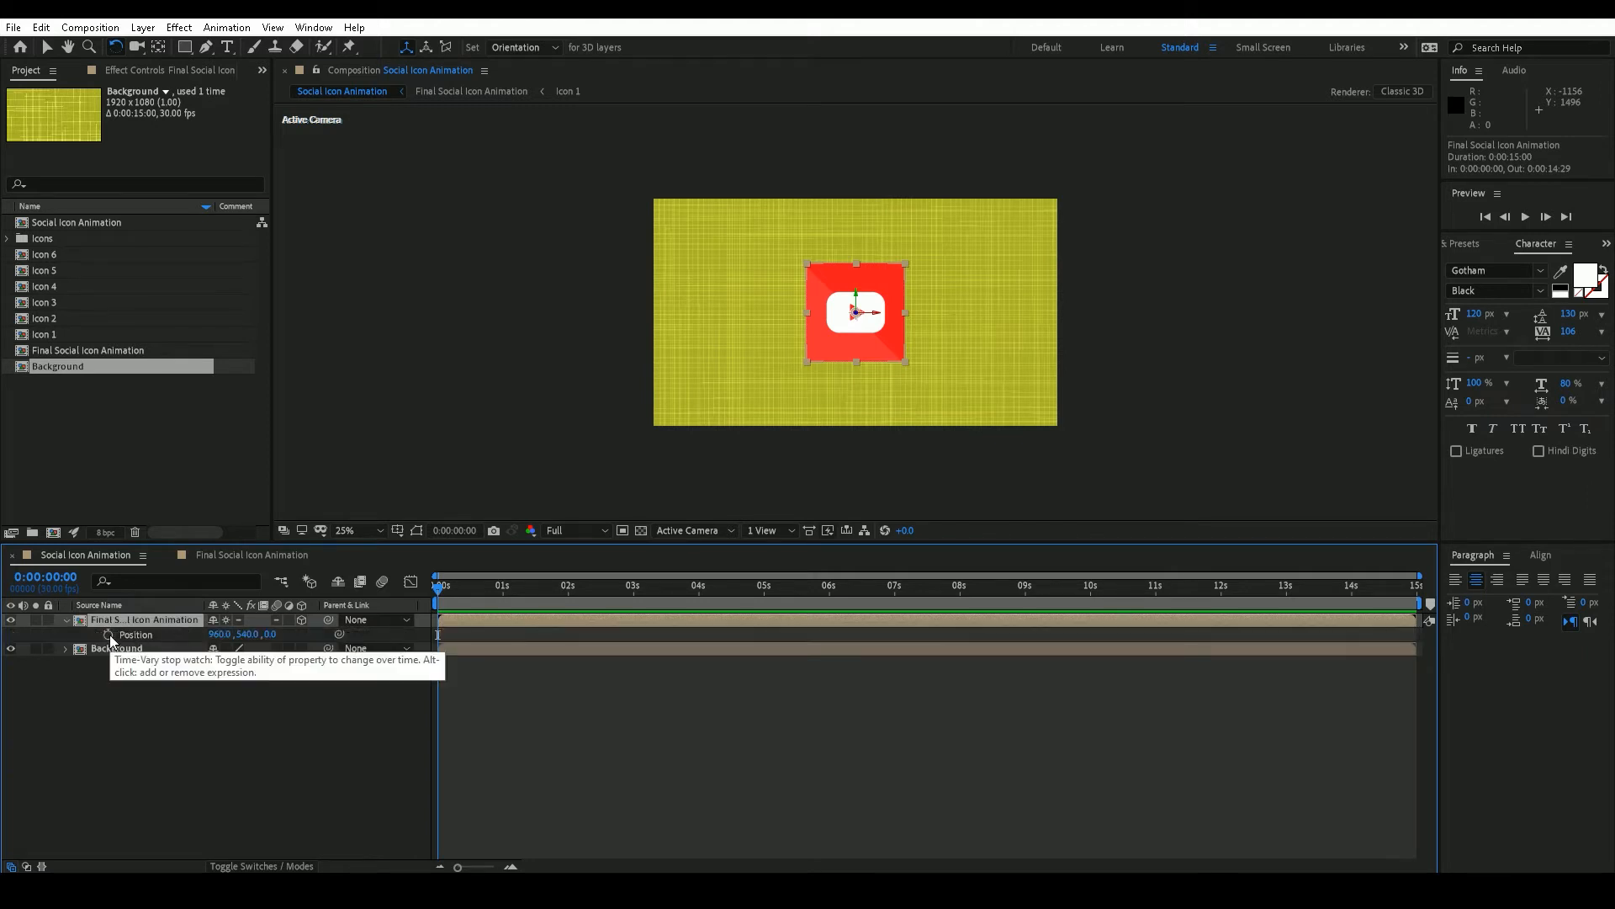
click(160, 612)
key(r)
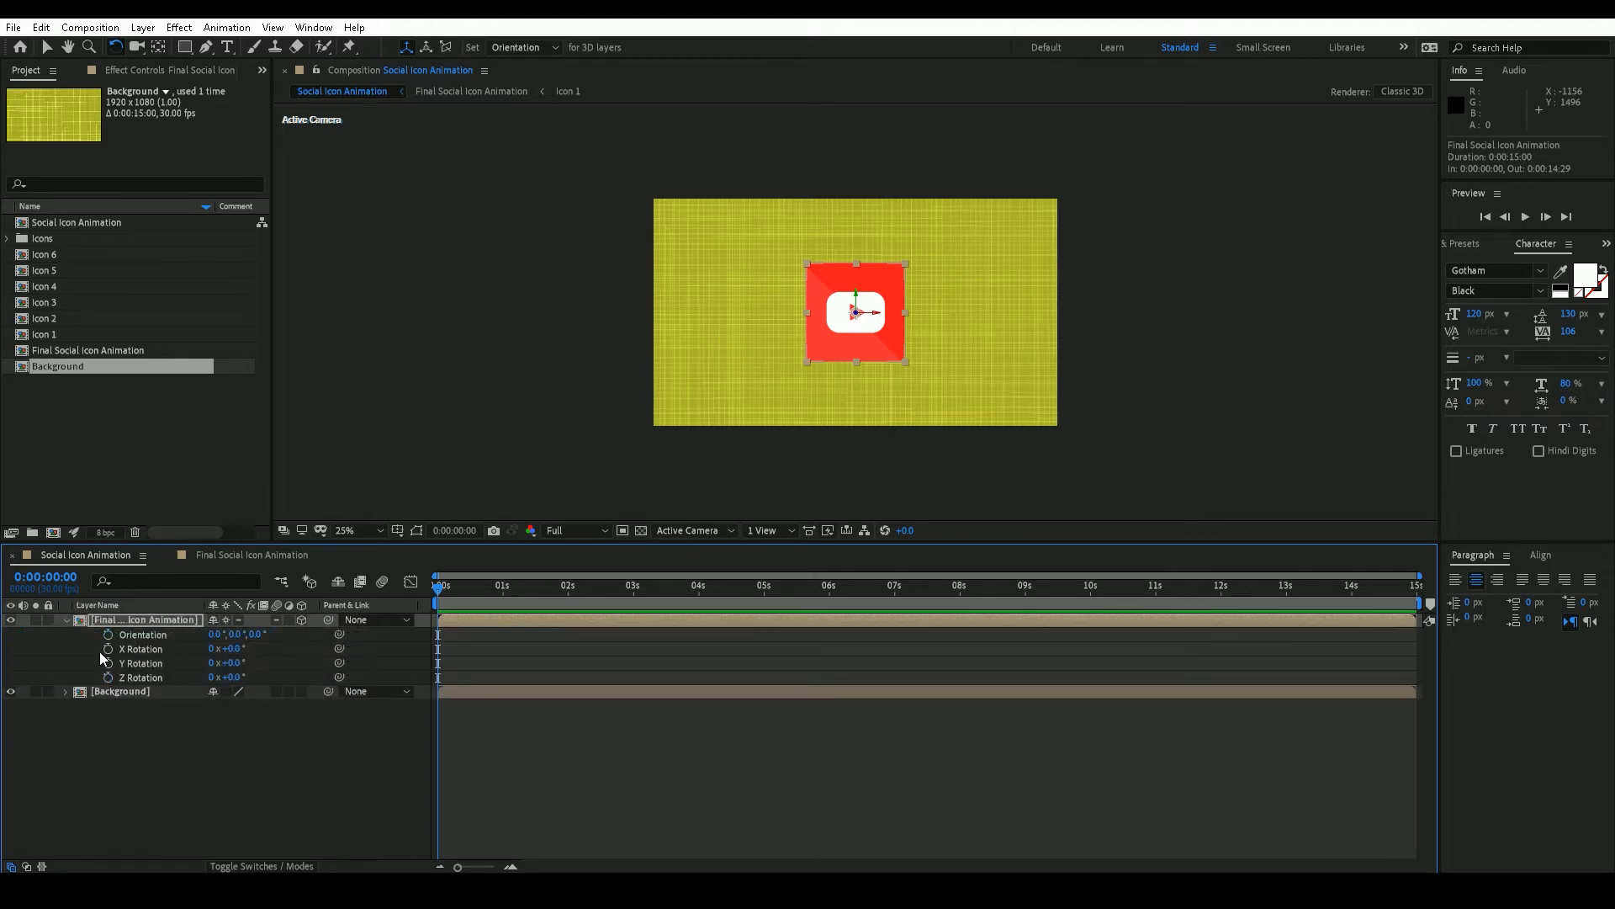
click(108, 648)
click(107, 663)
click(137, 620)
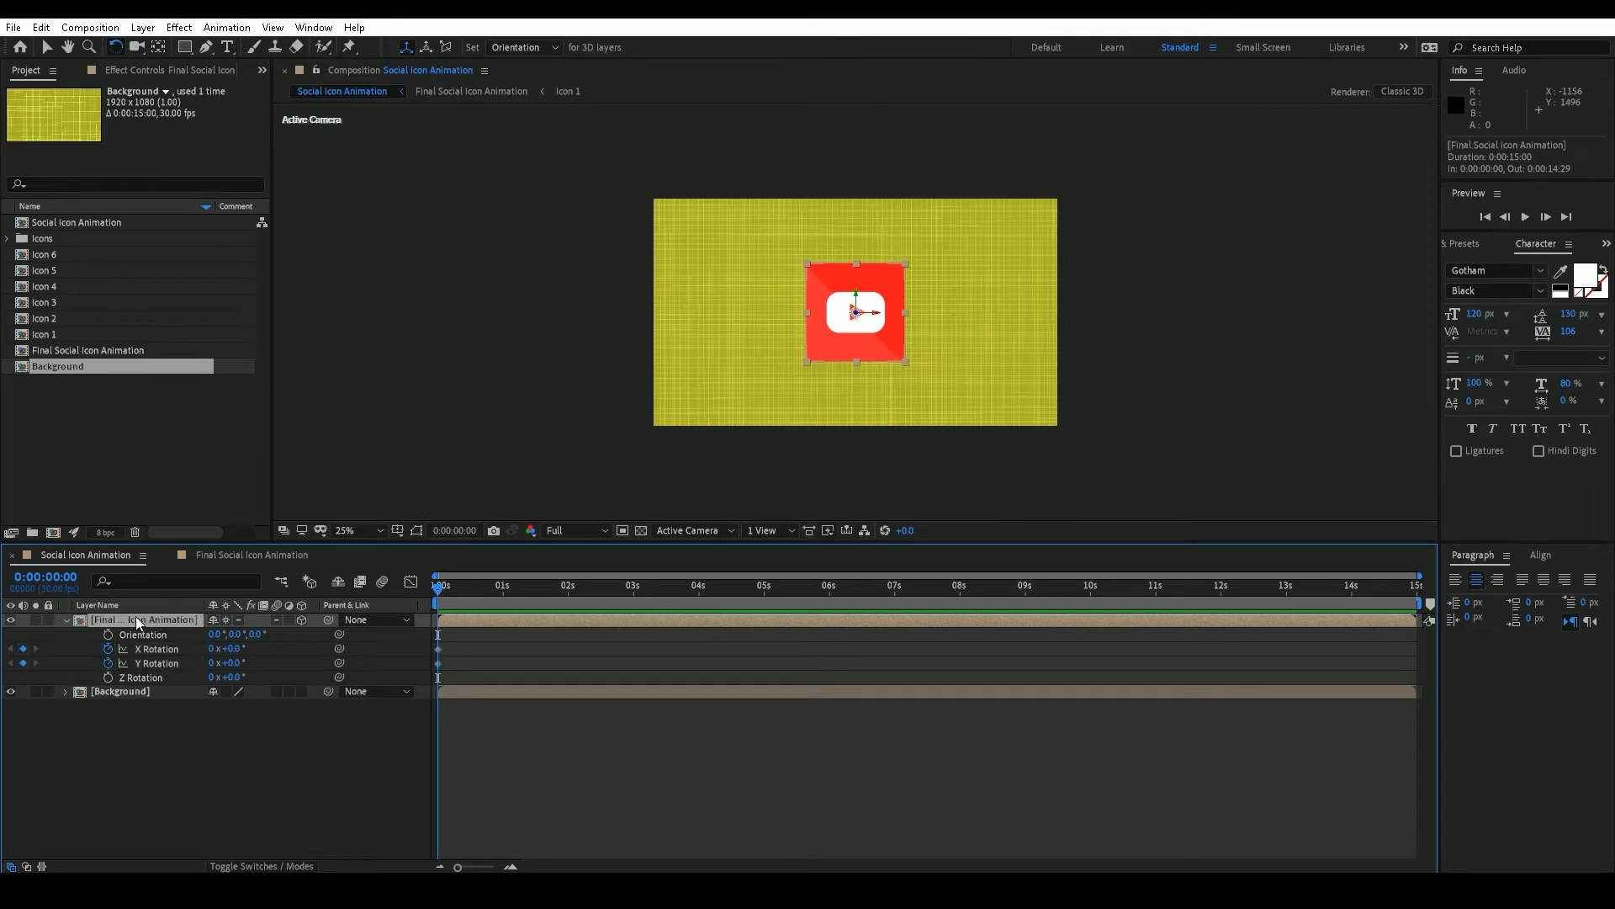
key(u)
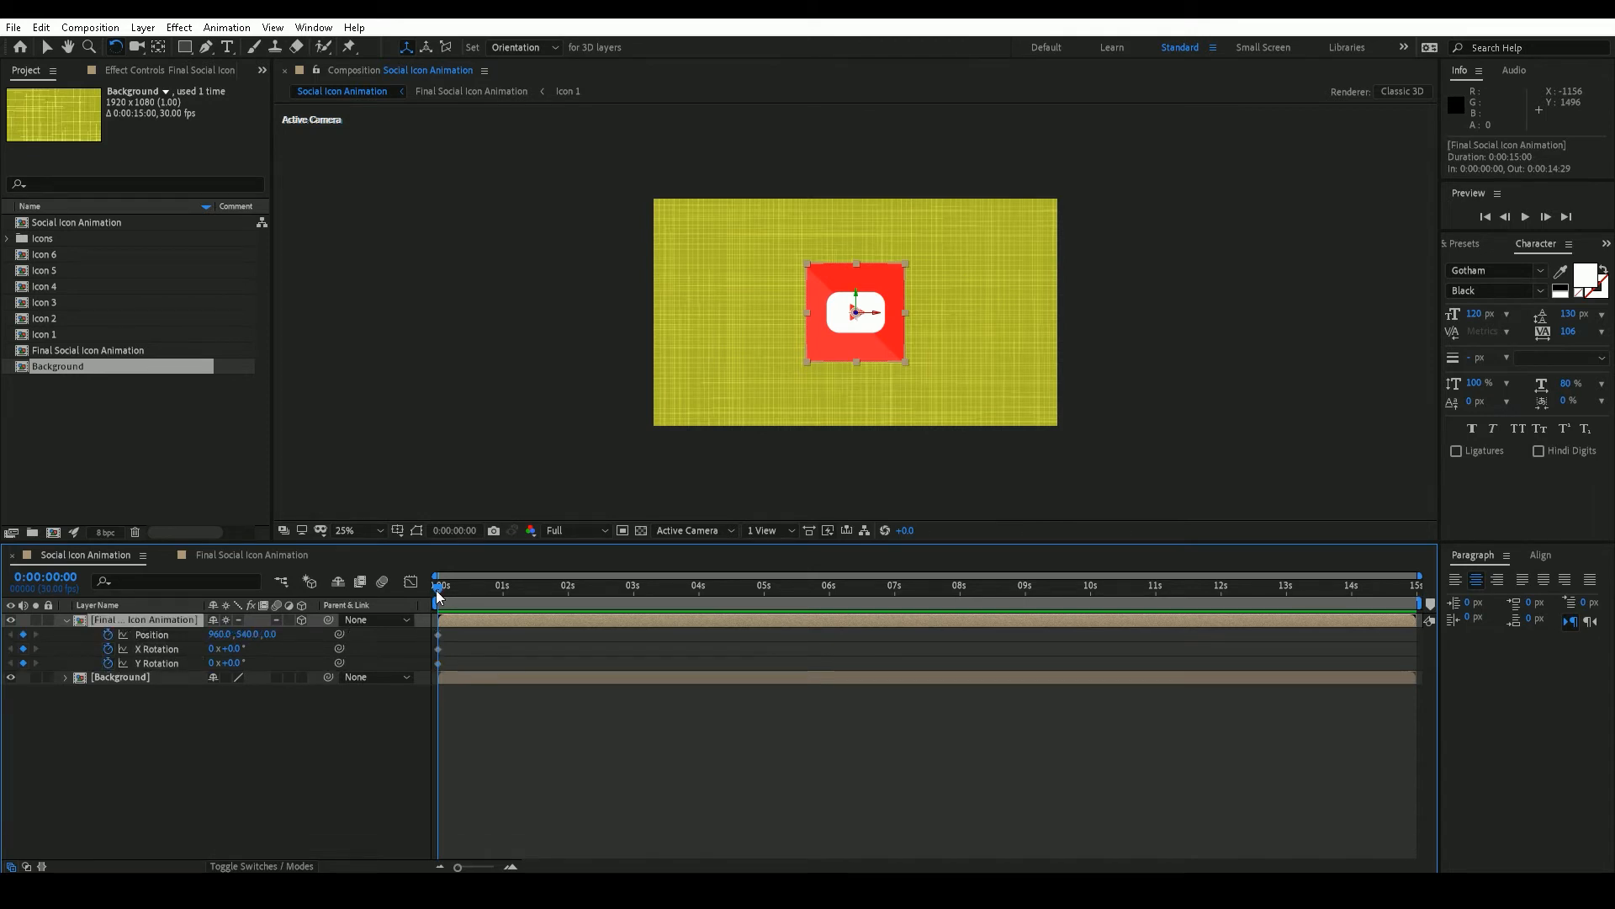
Step: Add a Position keyframe at 1 second, then at 0 seconds move the cube straight up above the frame, to about Y -249
drag(439, 589, 502, 618)
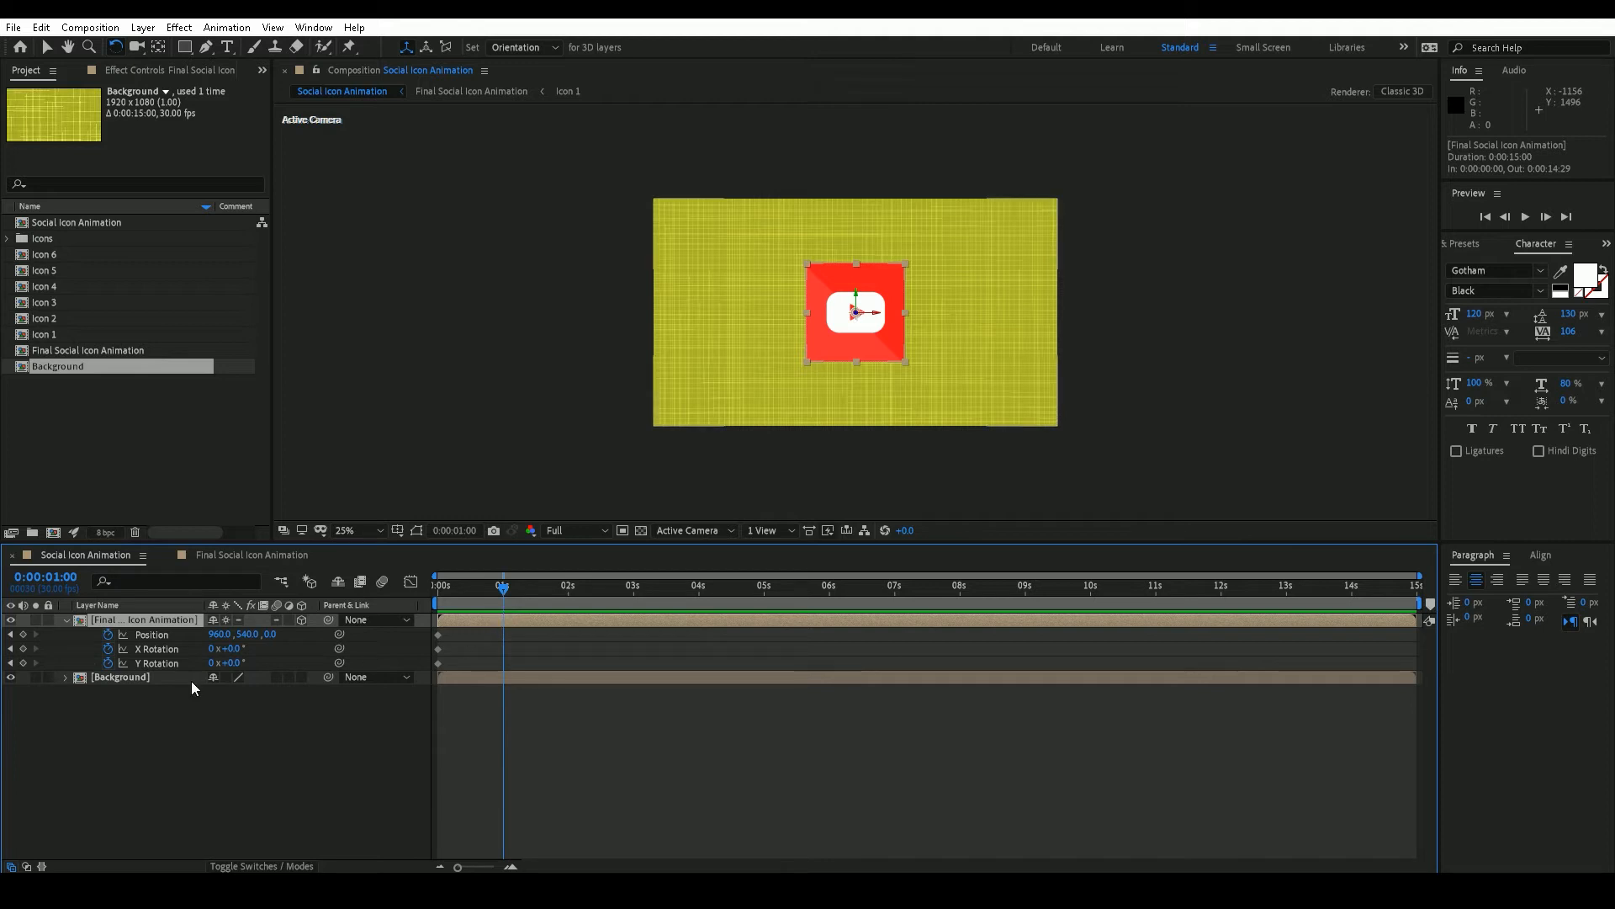
click(23, 635)
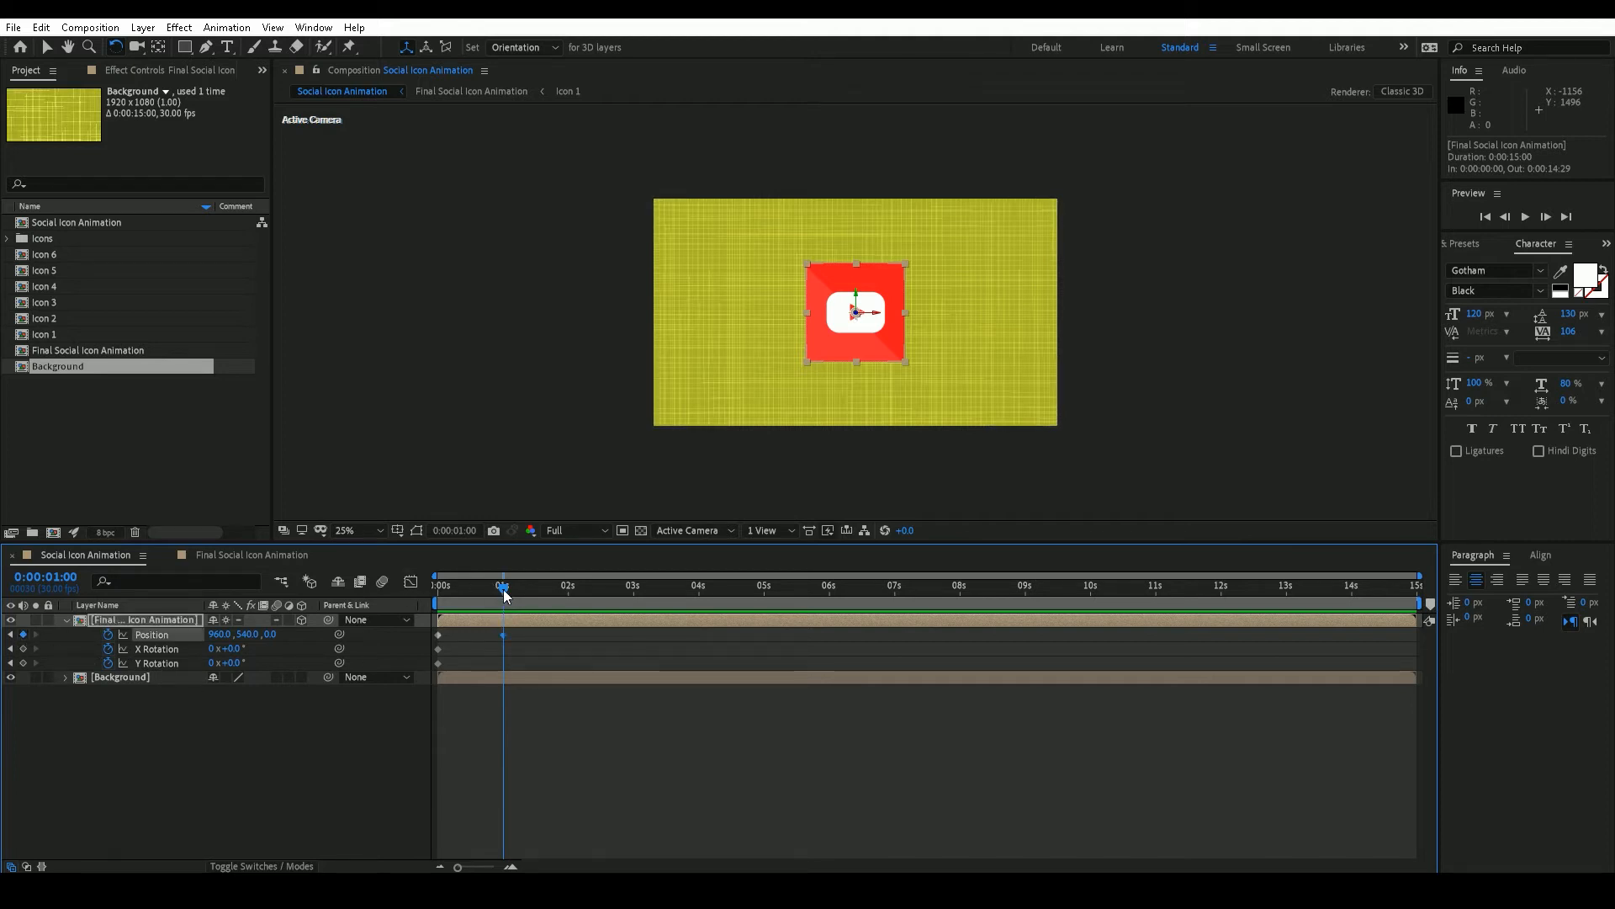
drag(503, 589, 420, 603)
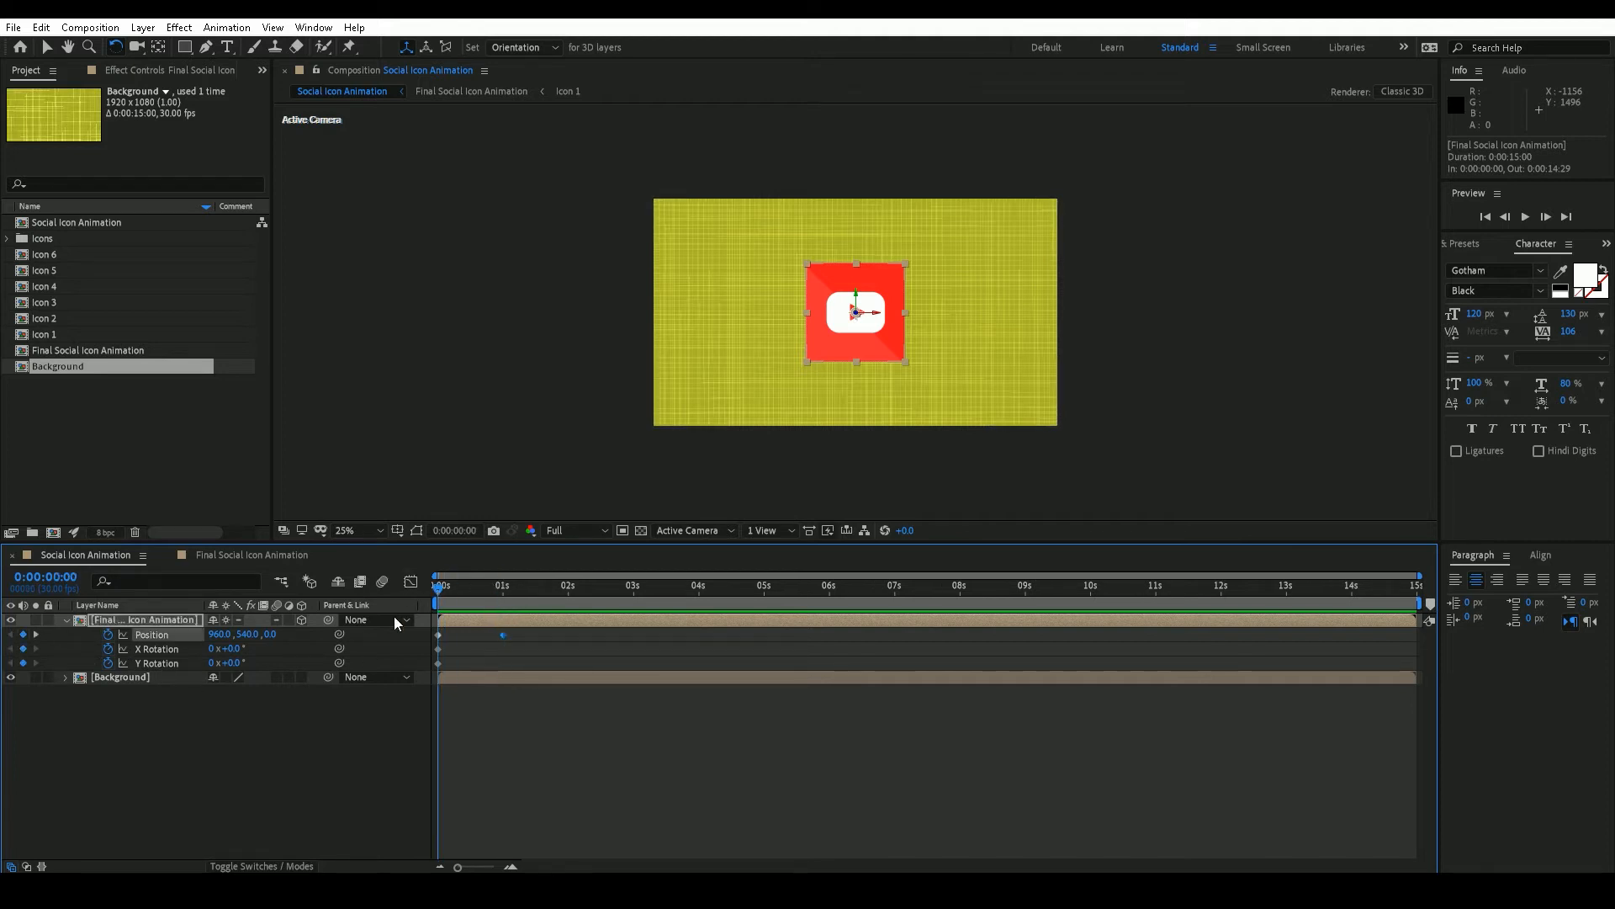
click(46, 46)
drag(881, 348, 887, 158)
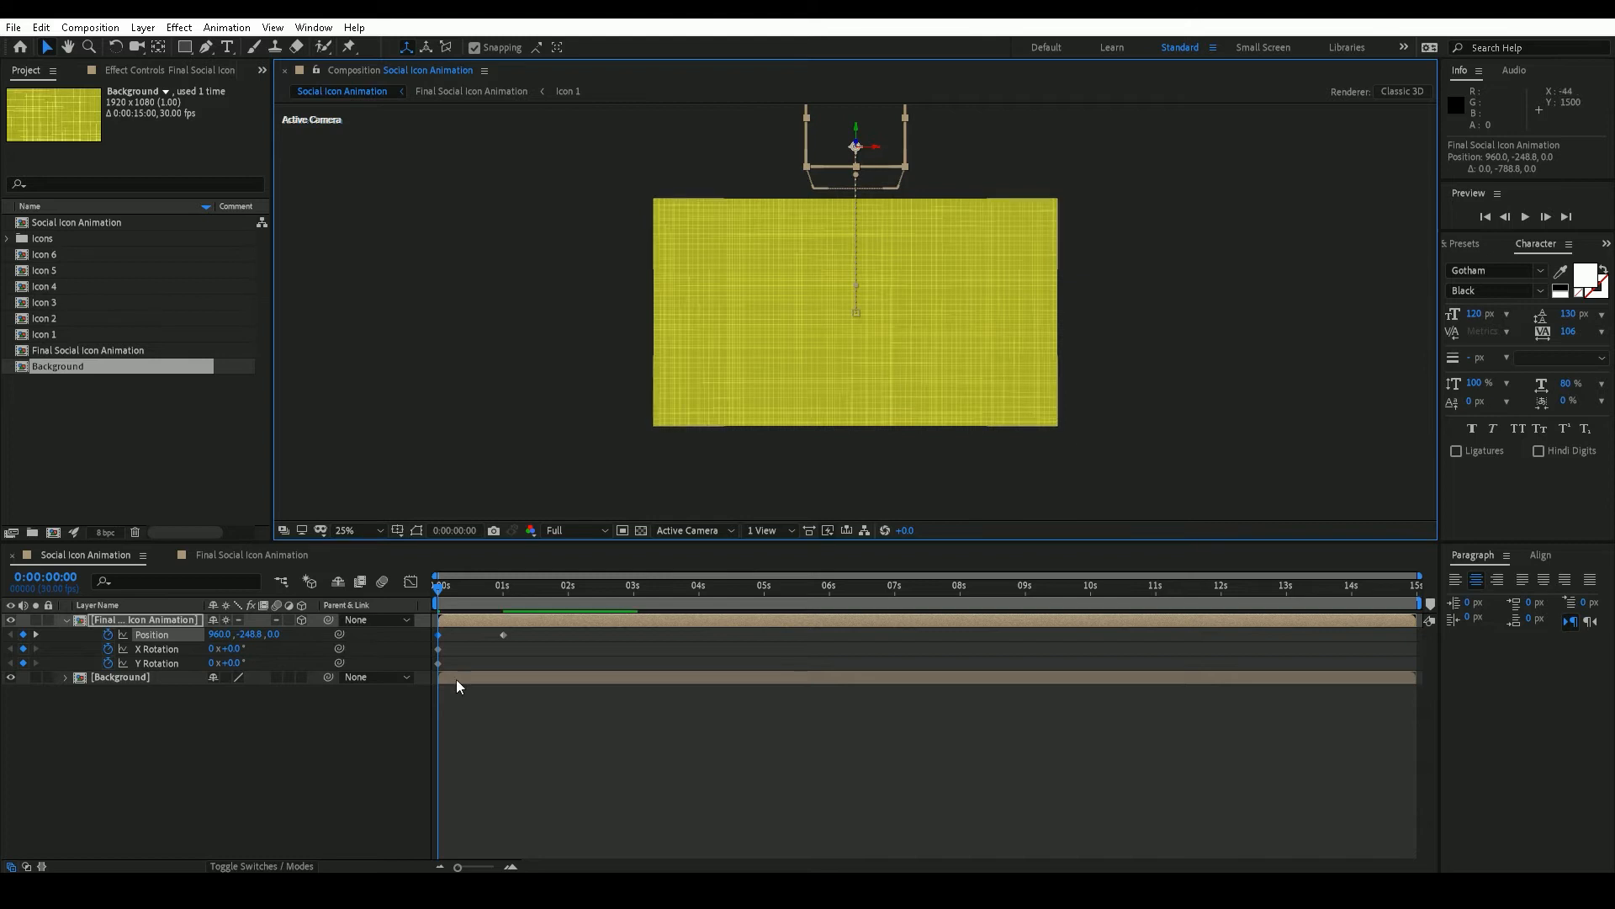
Step: Move the cube's X Rotation keyframe to 1 second, and at 2 seconds raise the cube straight up to about Y 458
drag(437, 649, 502, 654)
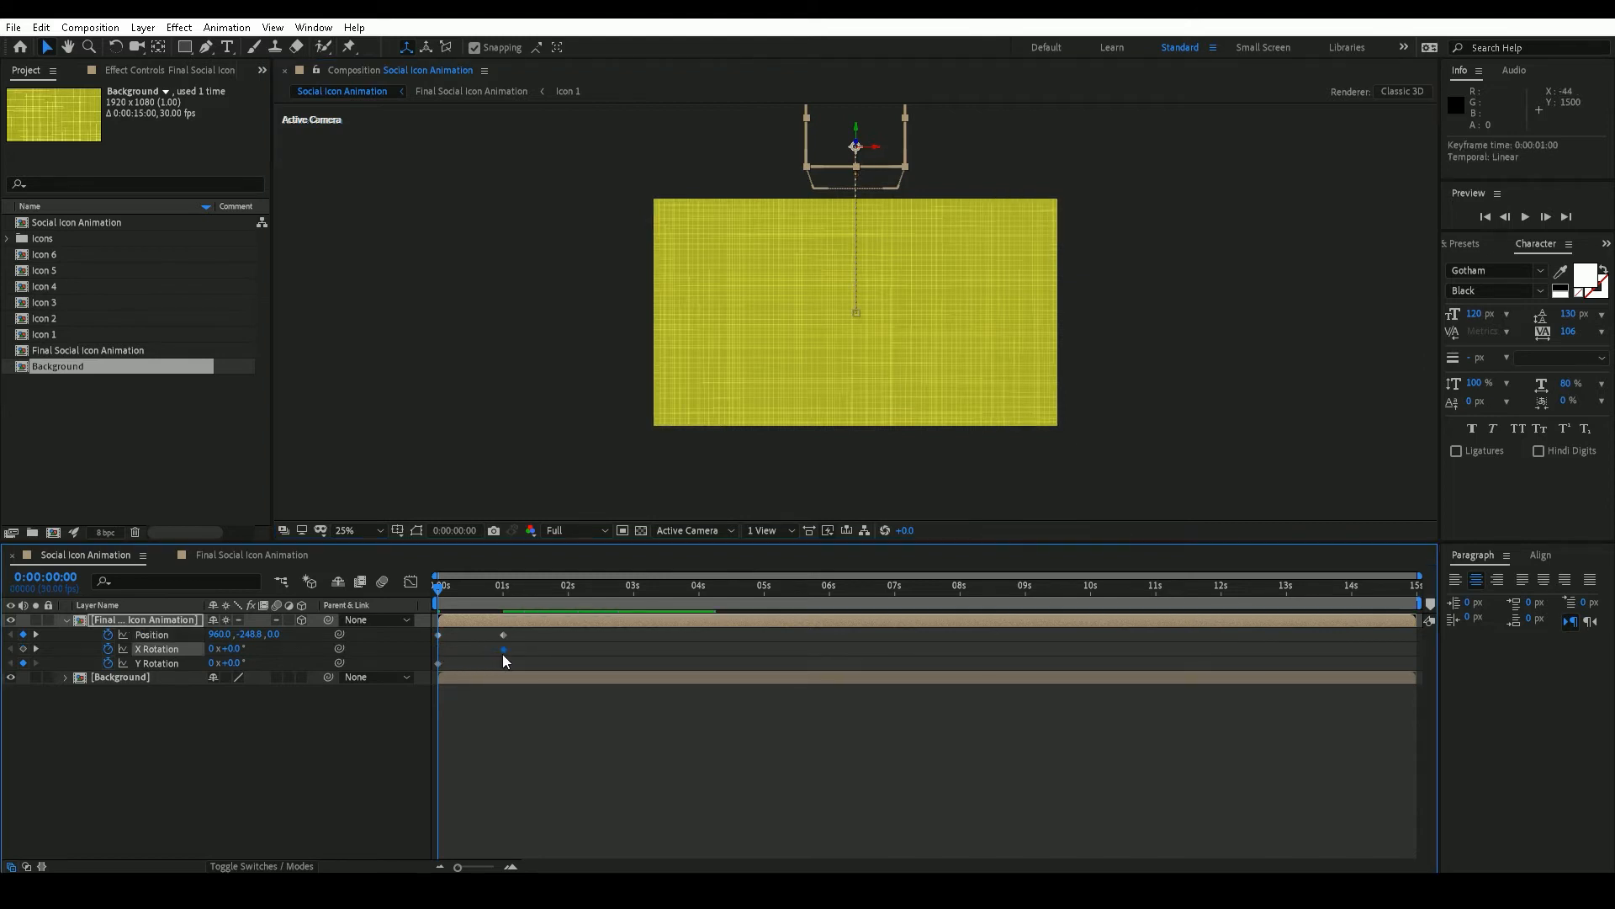
drag(439, 598, 568, 602)
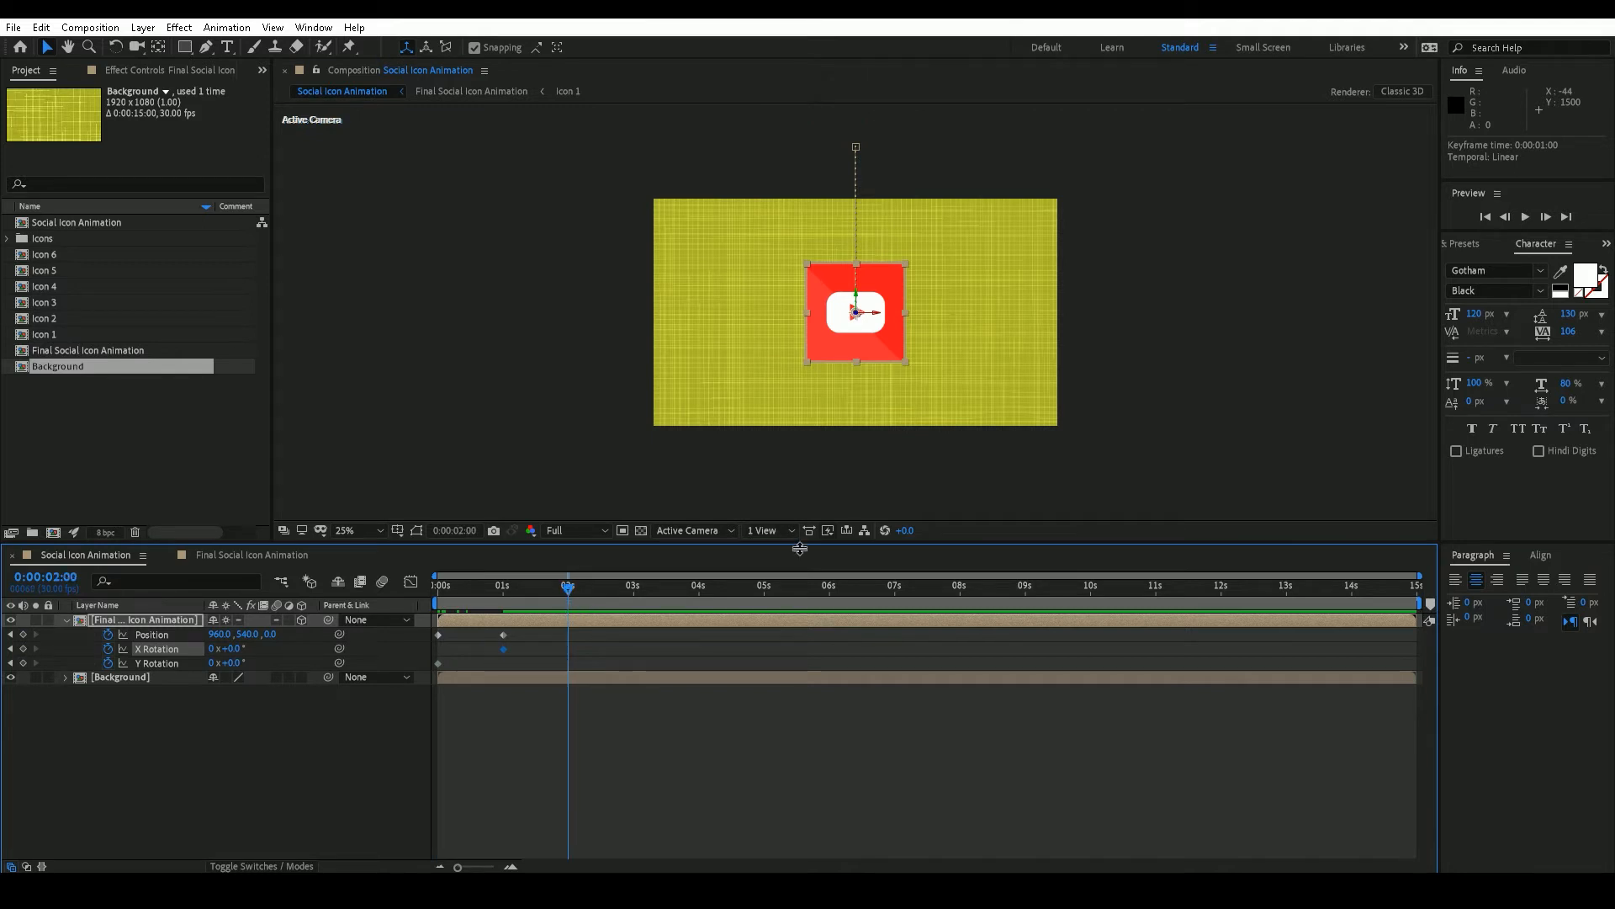
drag(872, 342, 875, 322)
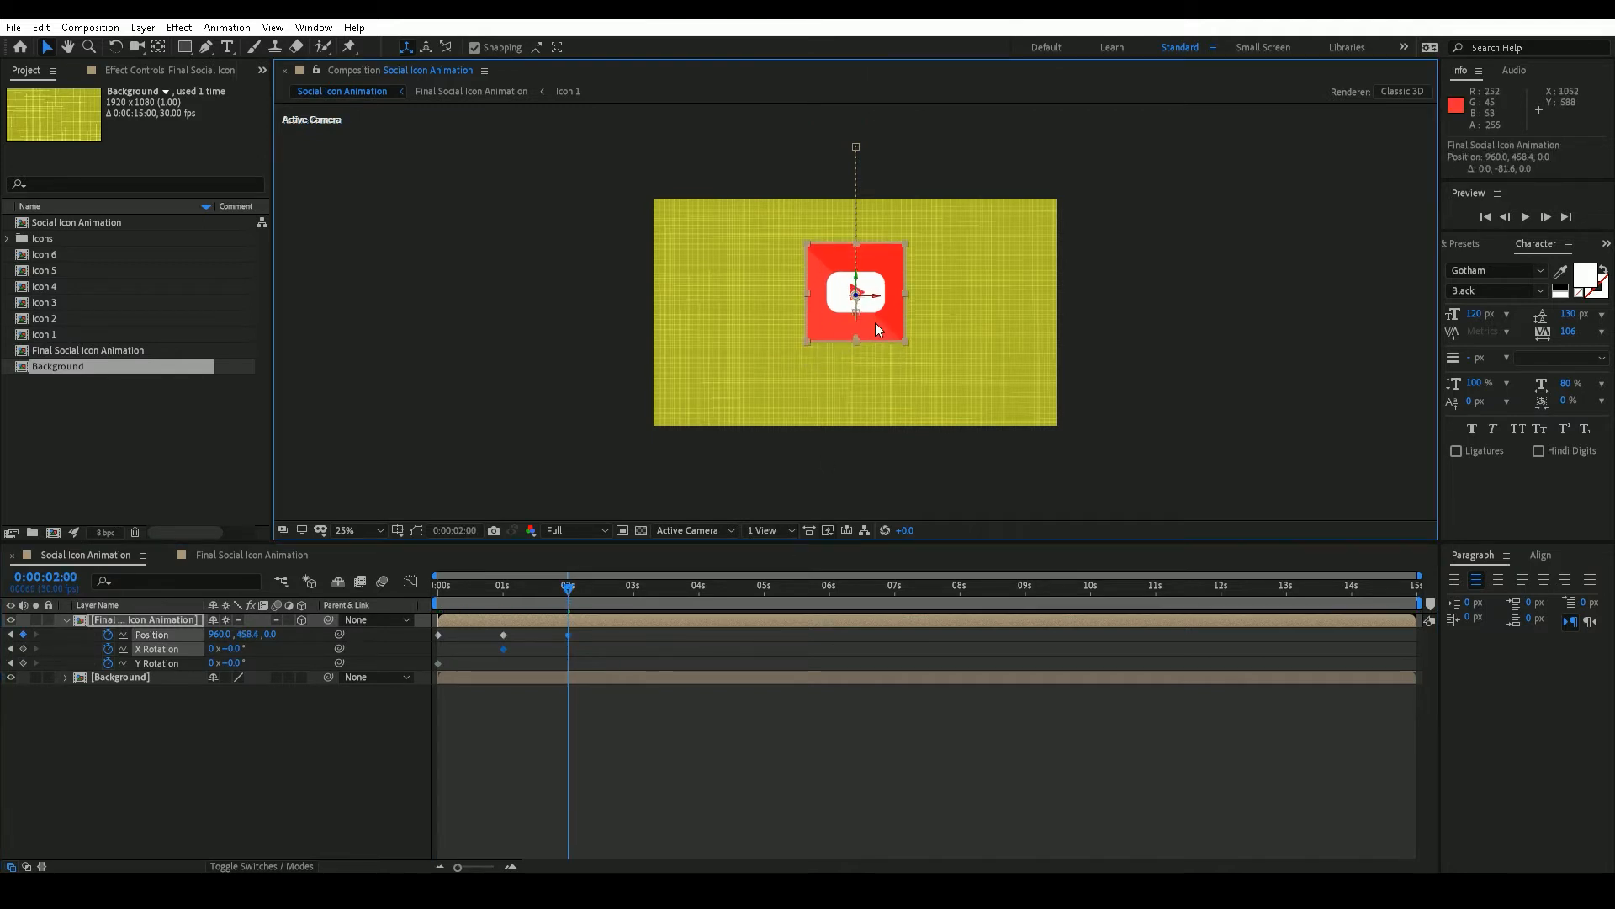
Step: Copy the cube's 1-second Position keyframe and paste it at 3 seconds
drag(569, 591, 631, 604)
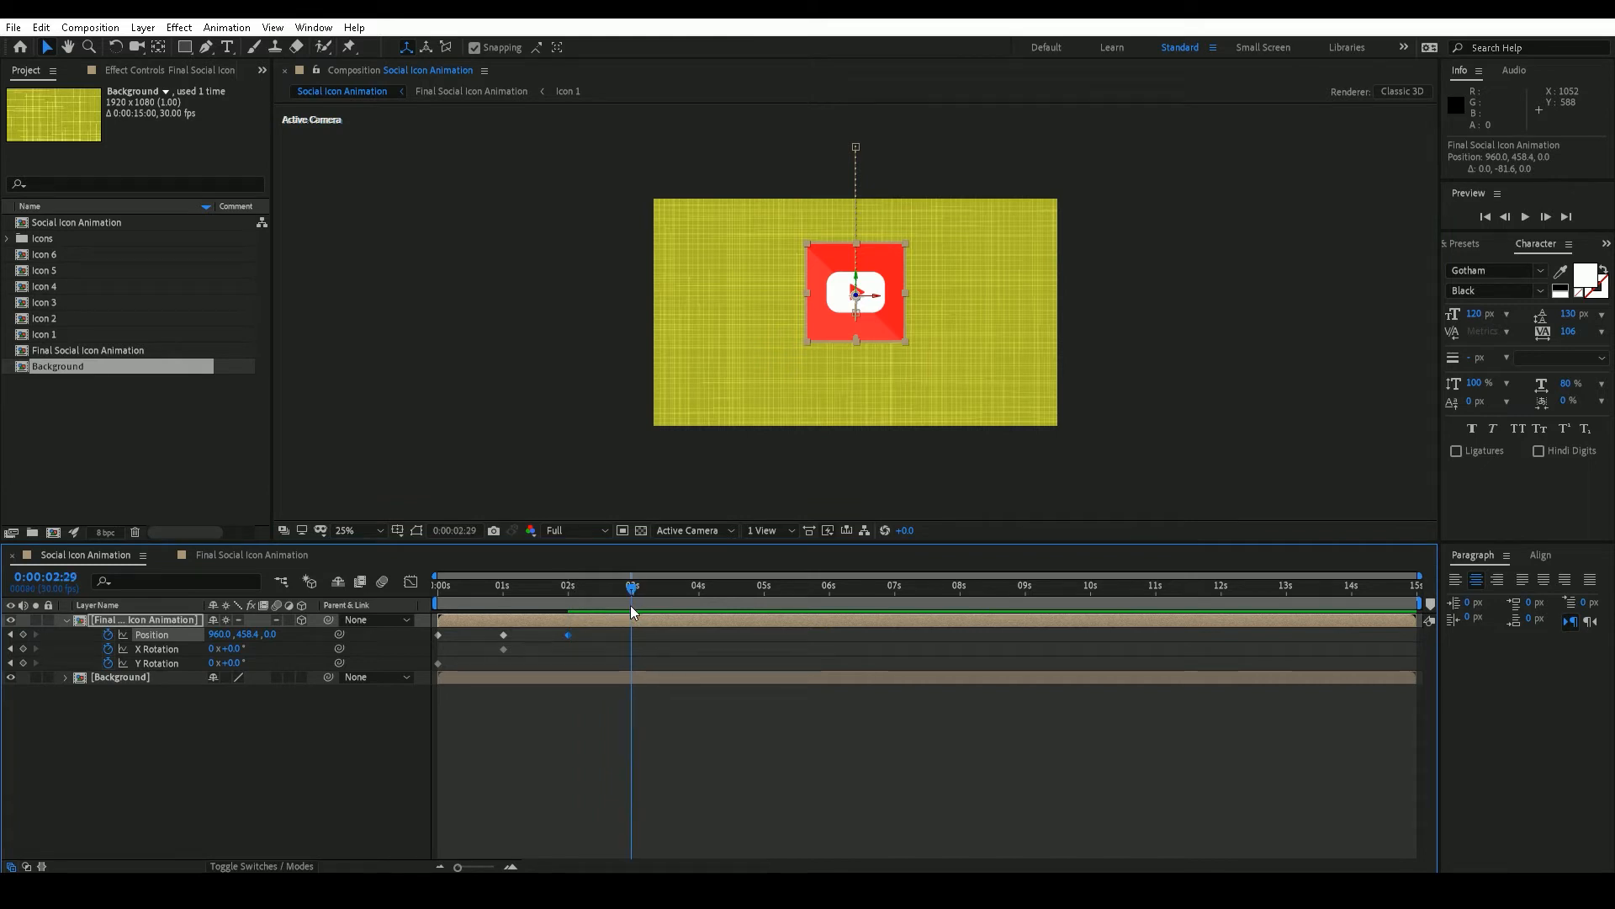
click(1546, 217)
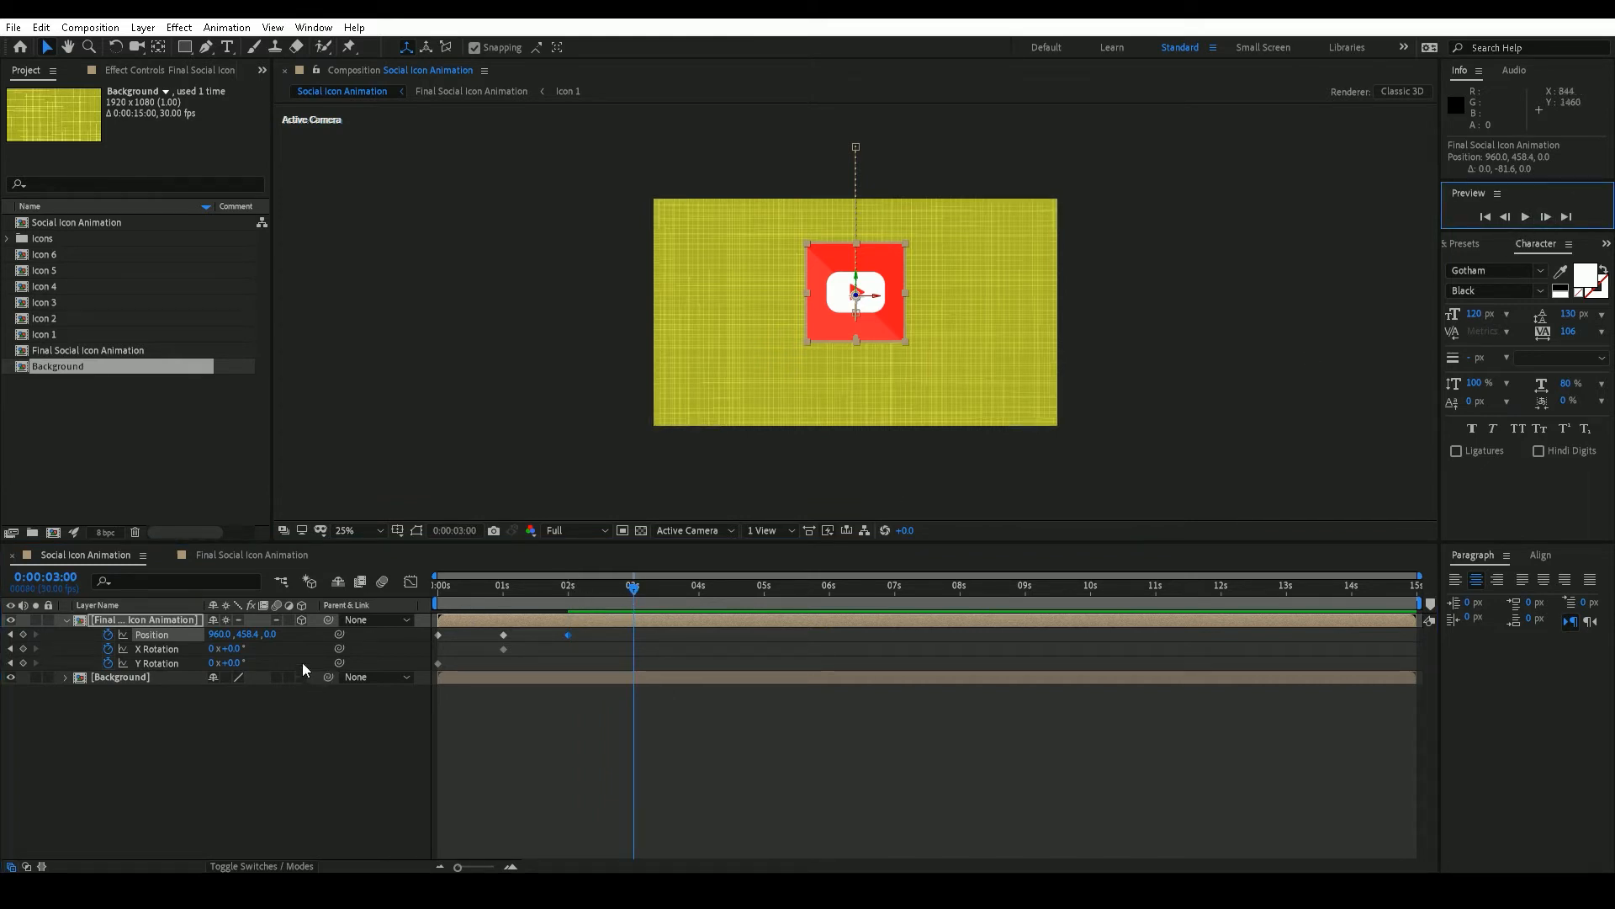
click(503, 635)
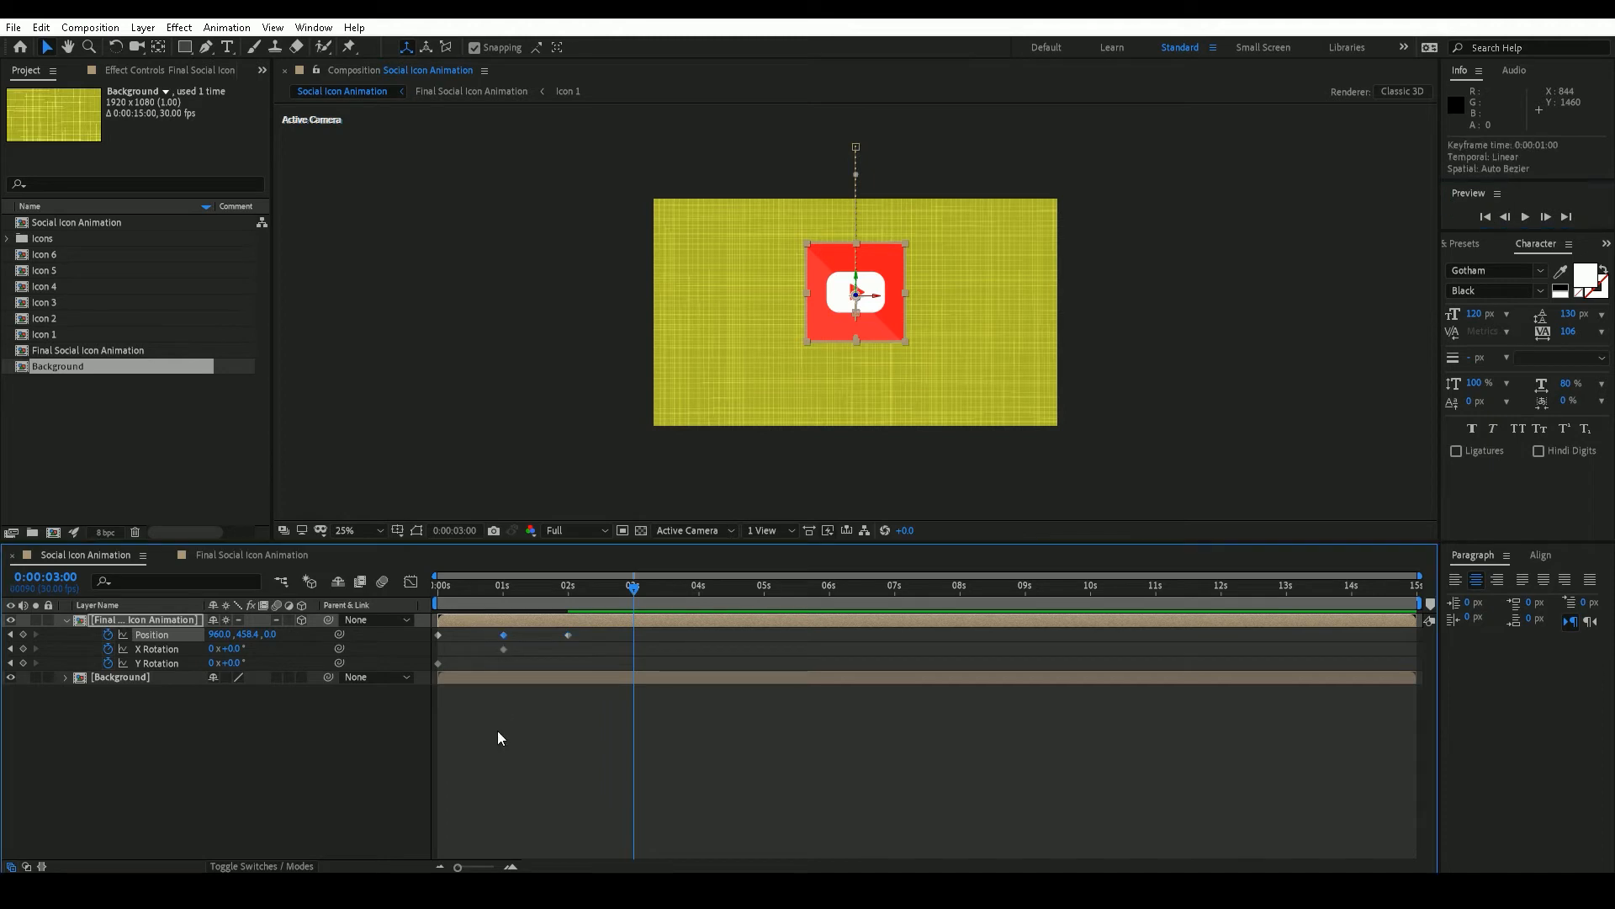
click(42, 28)
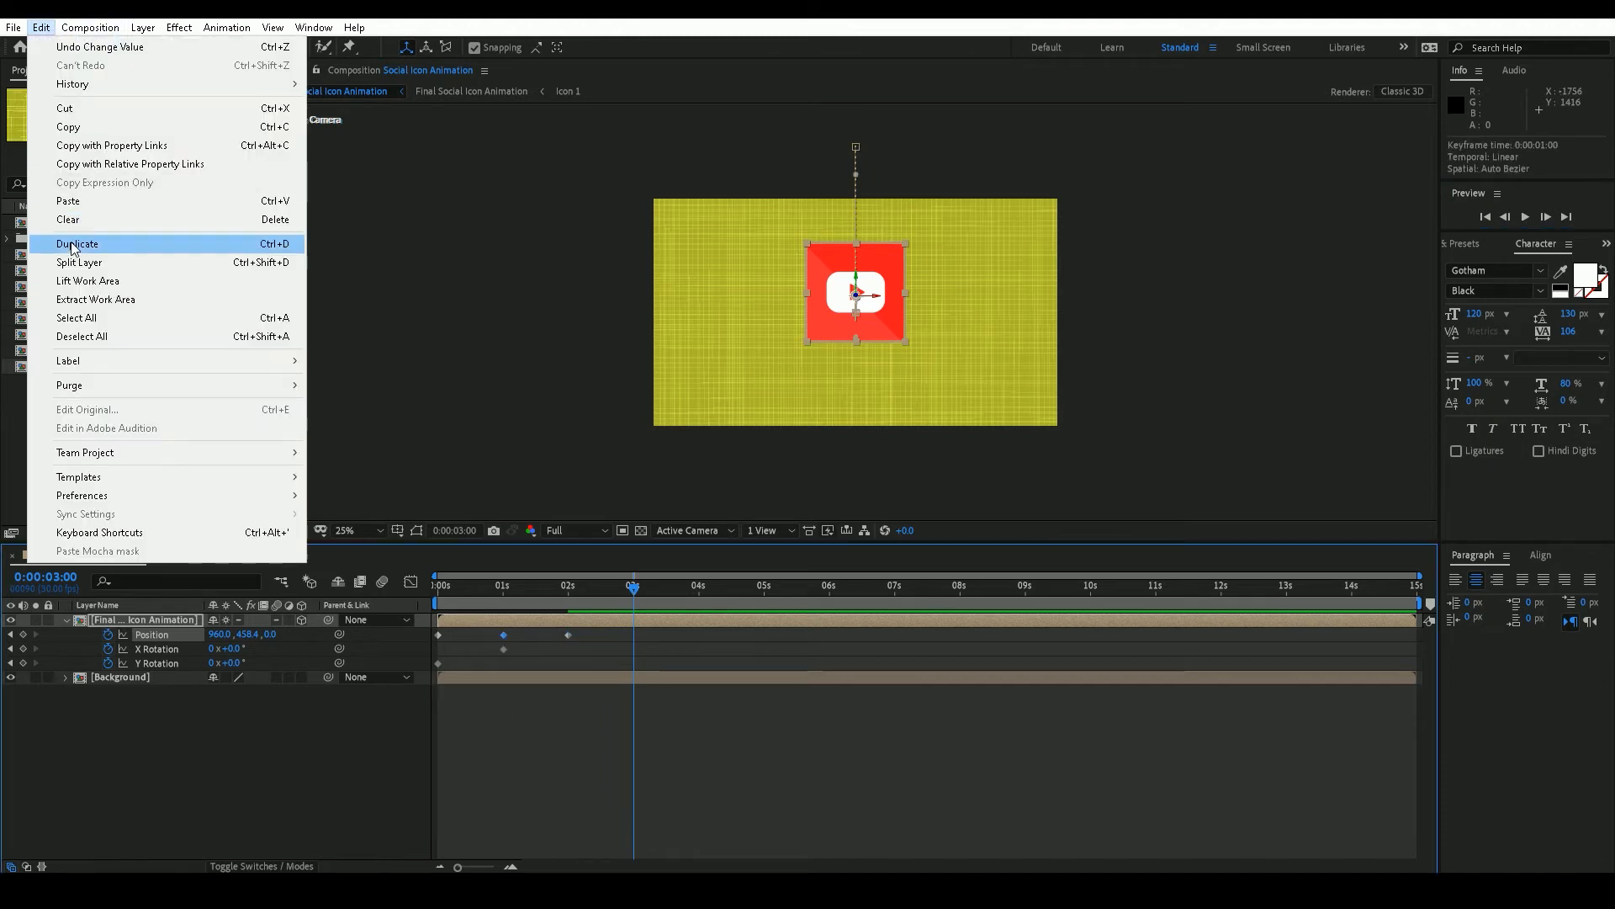
click(85, 129)
click(41, 28)
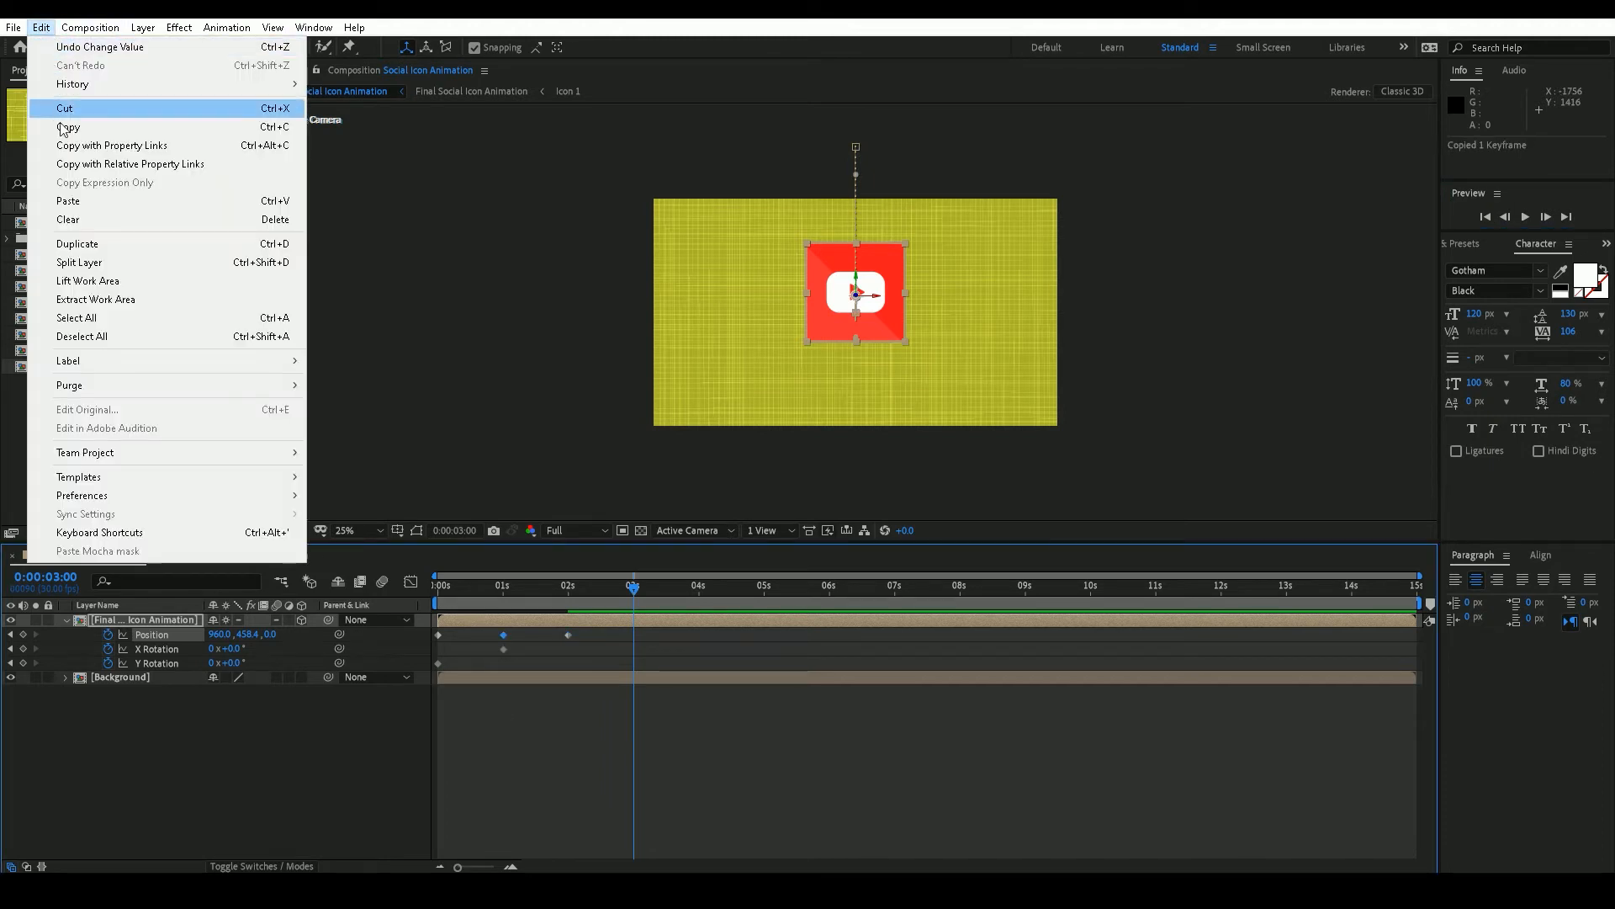
click(76, 202)
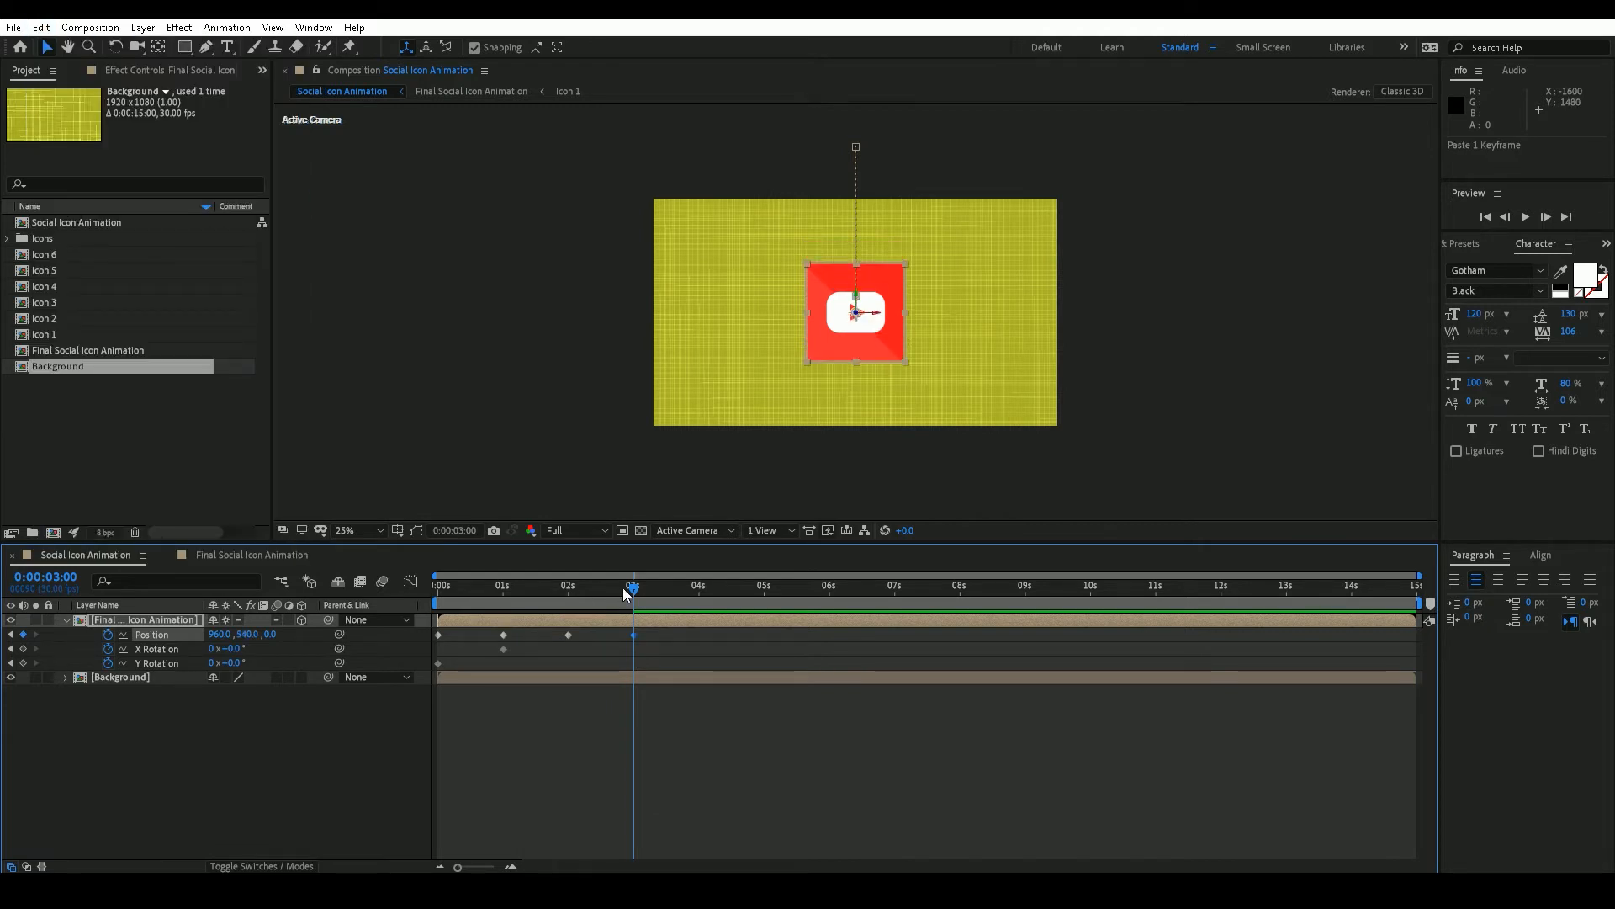
Step: Keep the X Rotation keyframe at 1 second and set its value to 1x+0.0°
drag(503, 650, 631, 649)
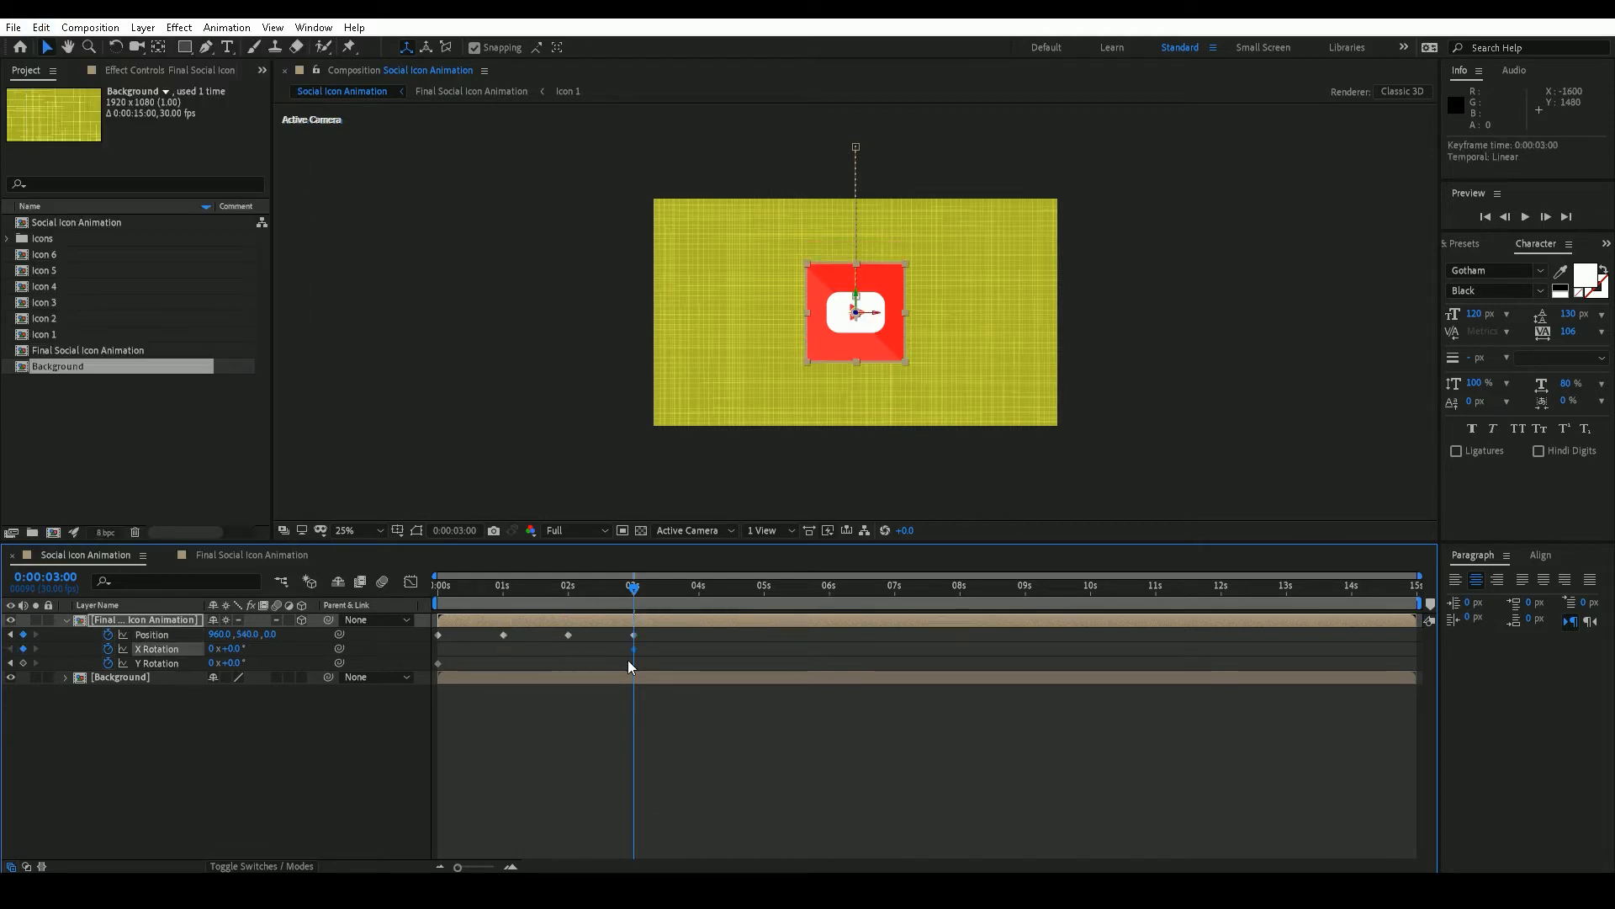
key(ctrl+z)
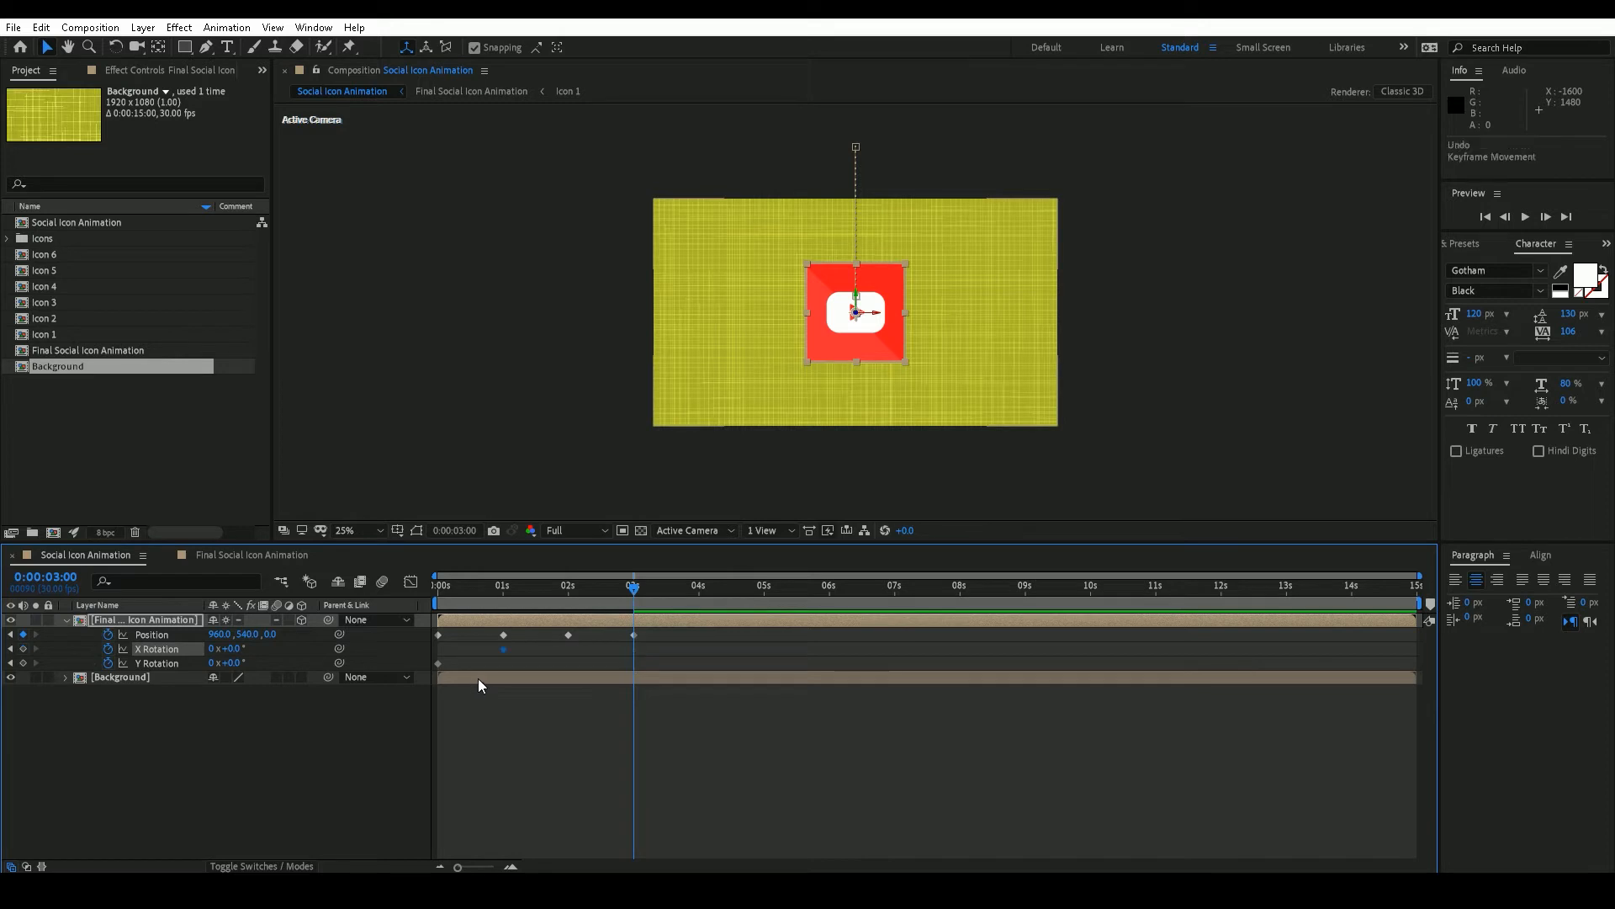
drag(635, 596, 507, 619)
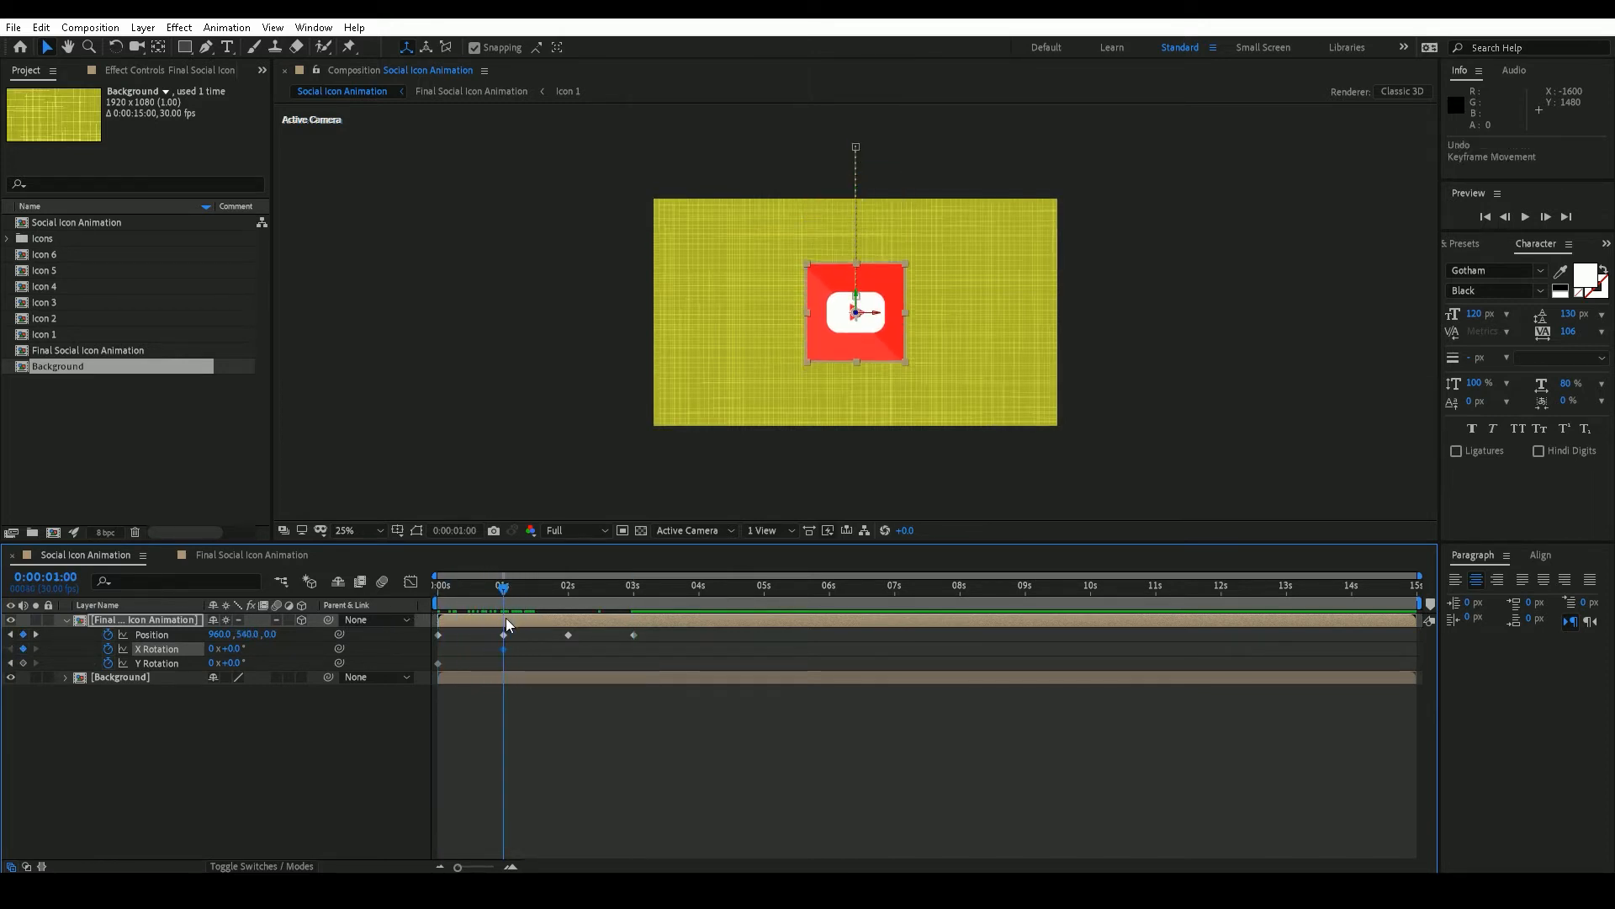
click(215, 649)
text(1)
key(Return)
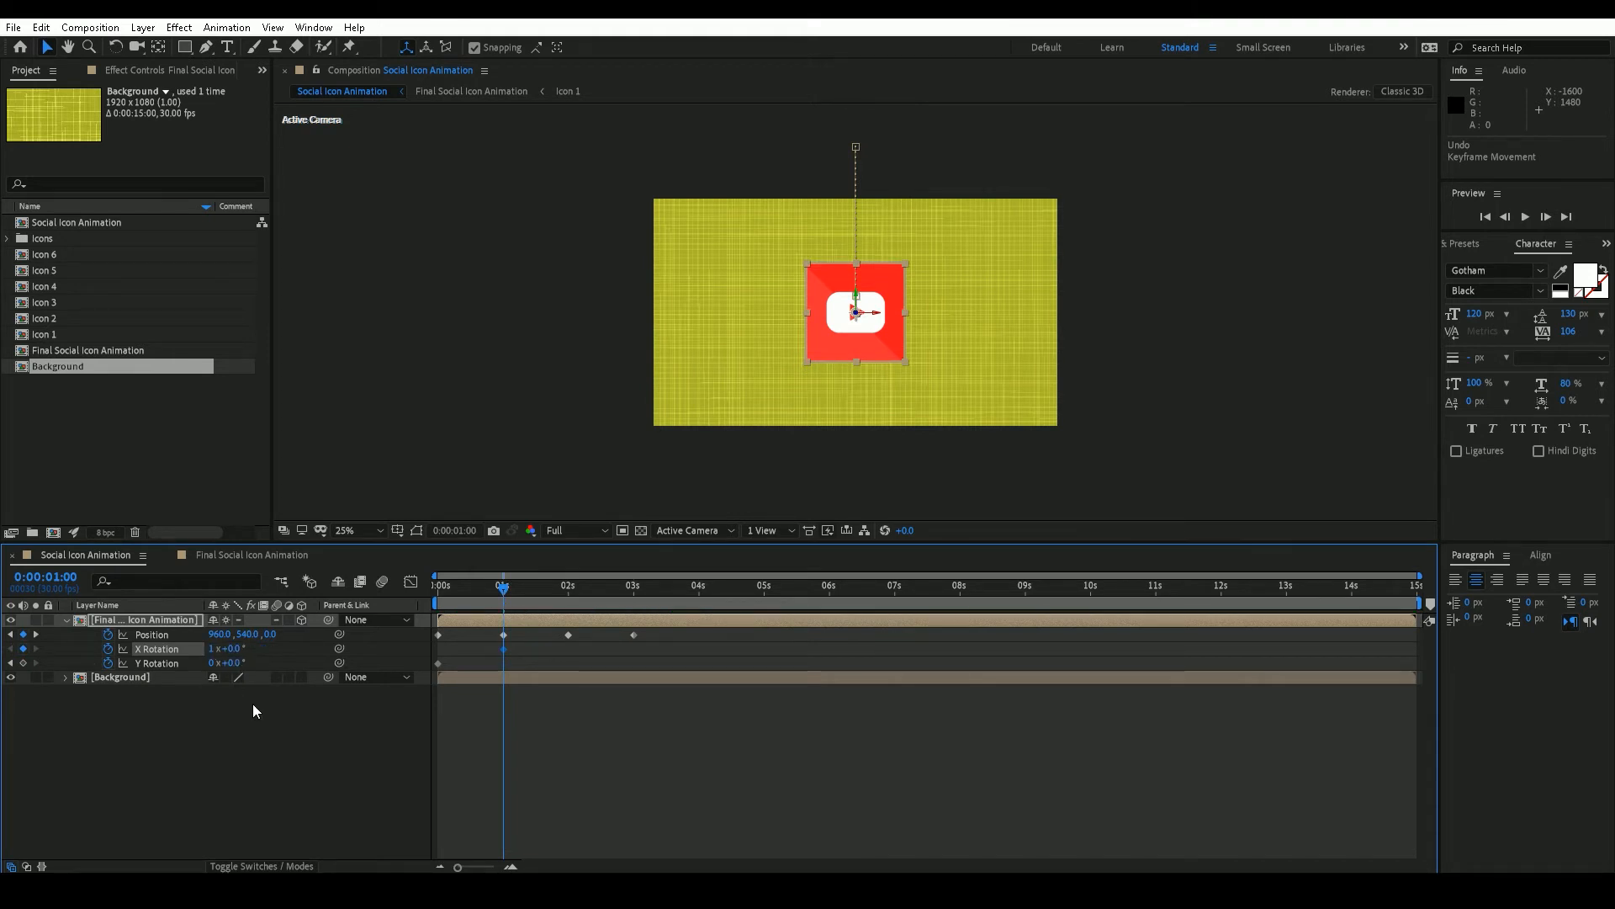
Step: Set the cube's X Rotation to 0x+260° at 0 seconds and preview the drop-in animation
drag(502, 596, 421, 603)
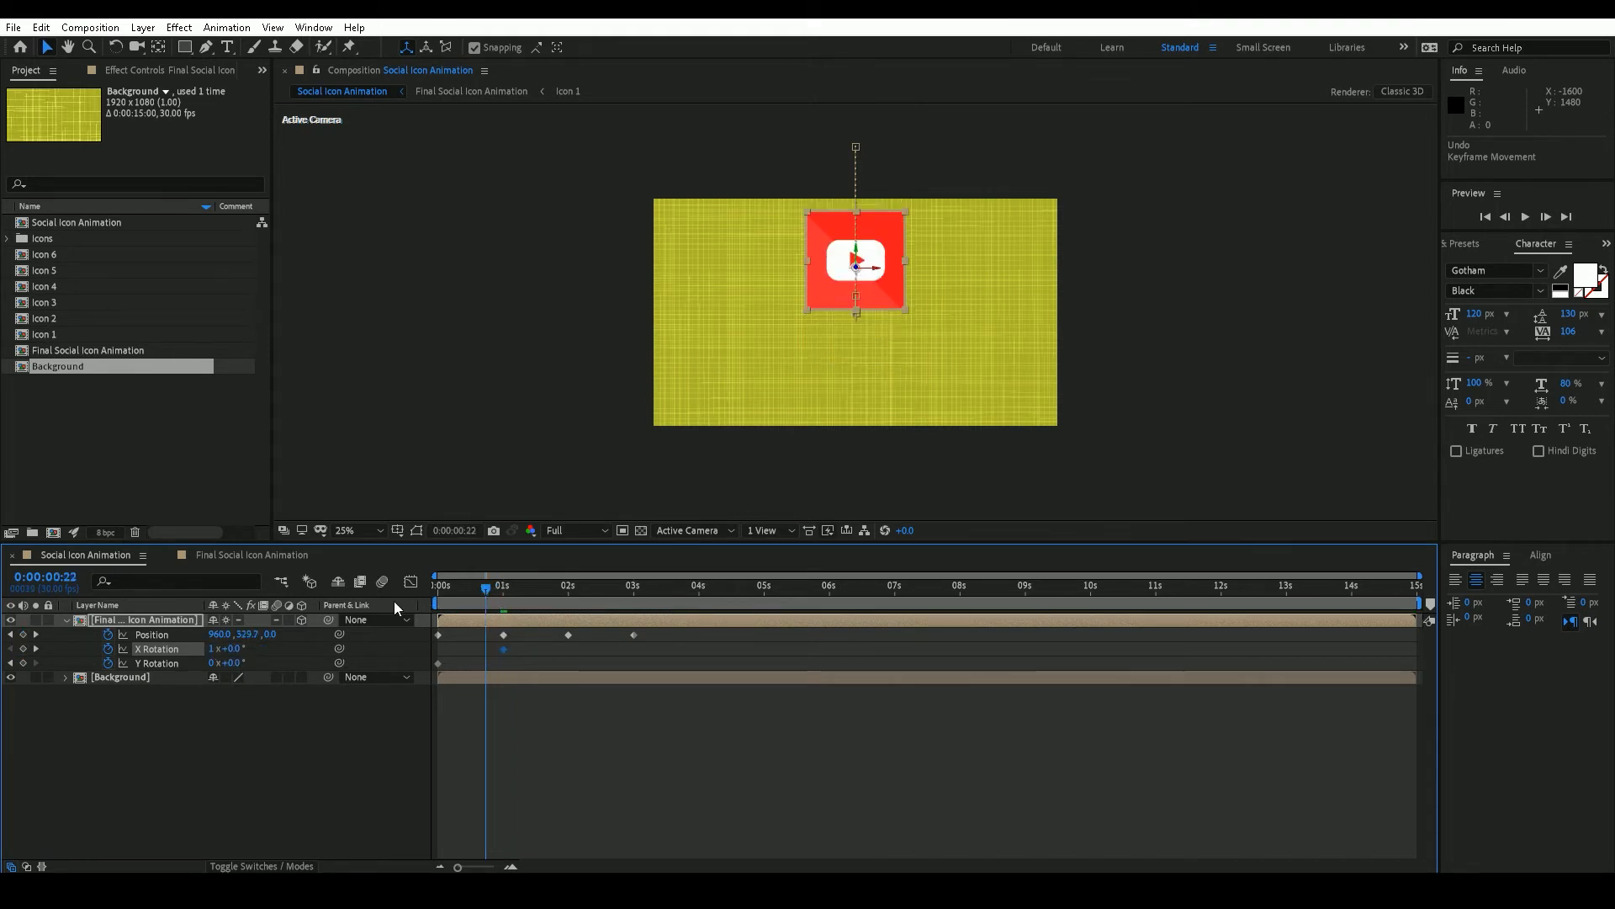
click(213, 648)
text(0)
key(Tab)
text(260)
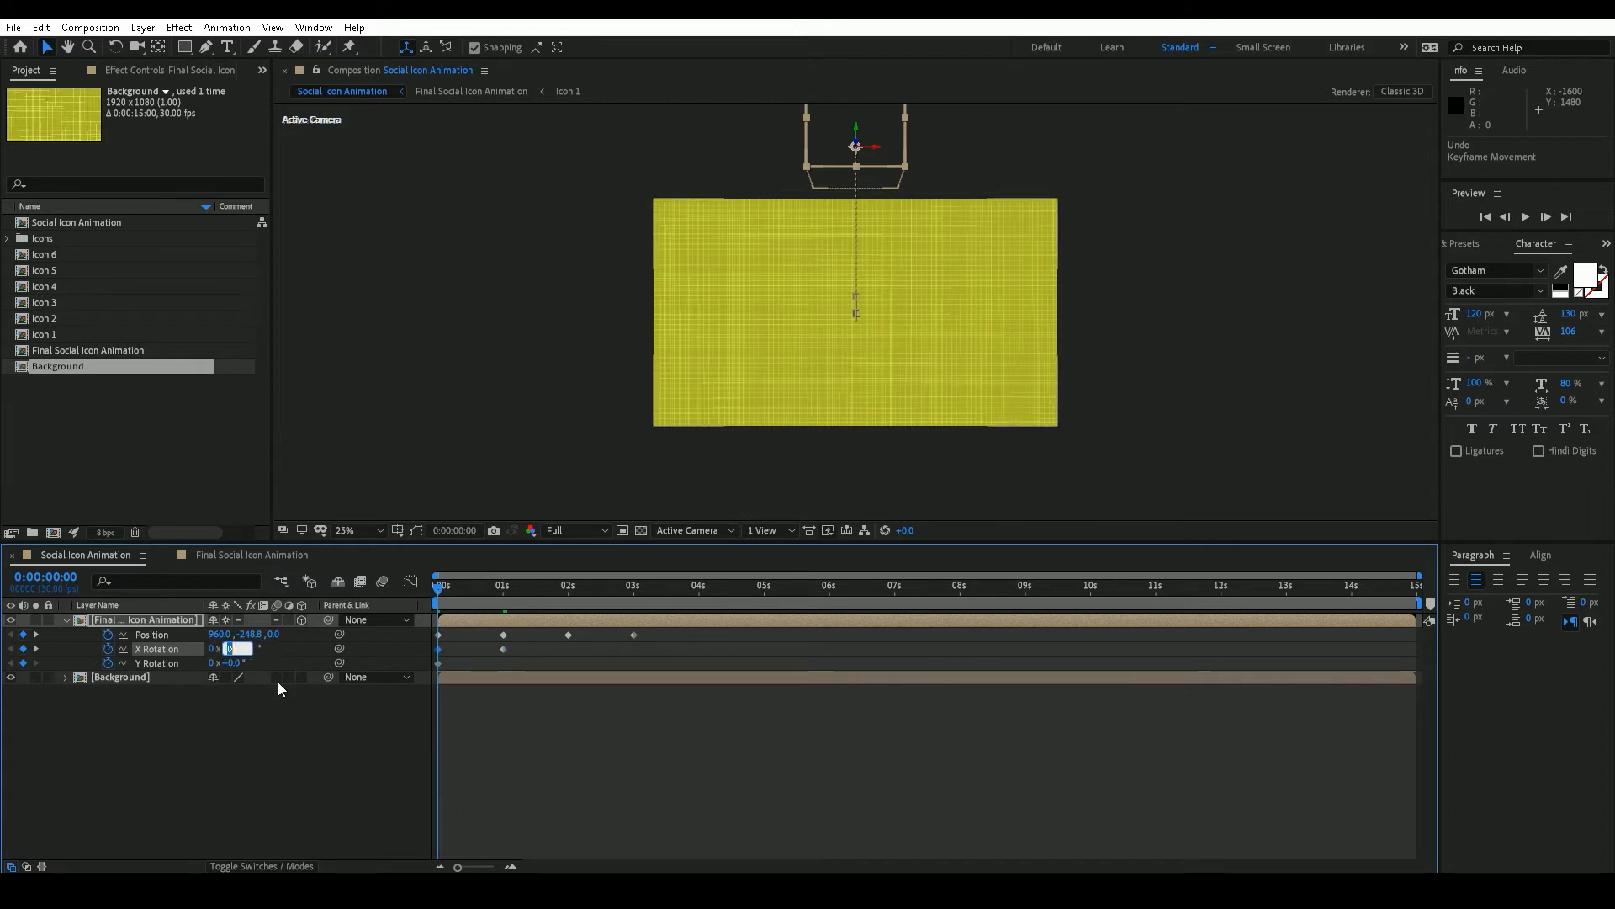
key(Tab)
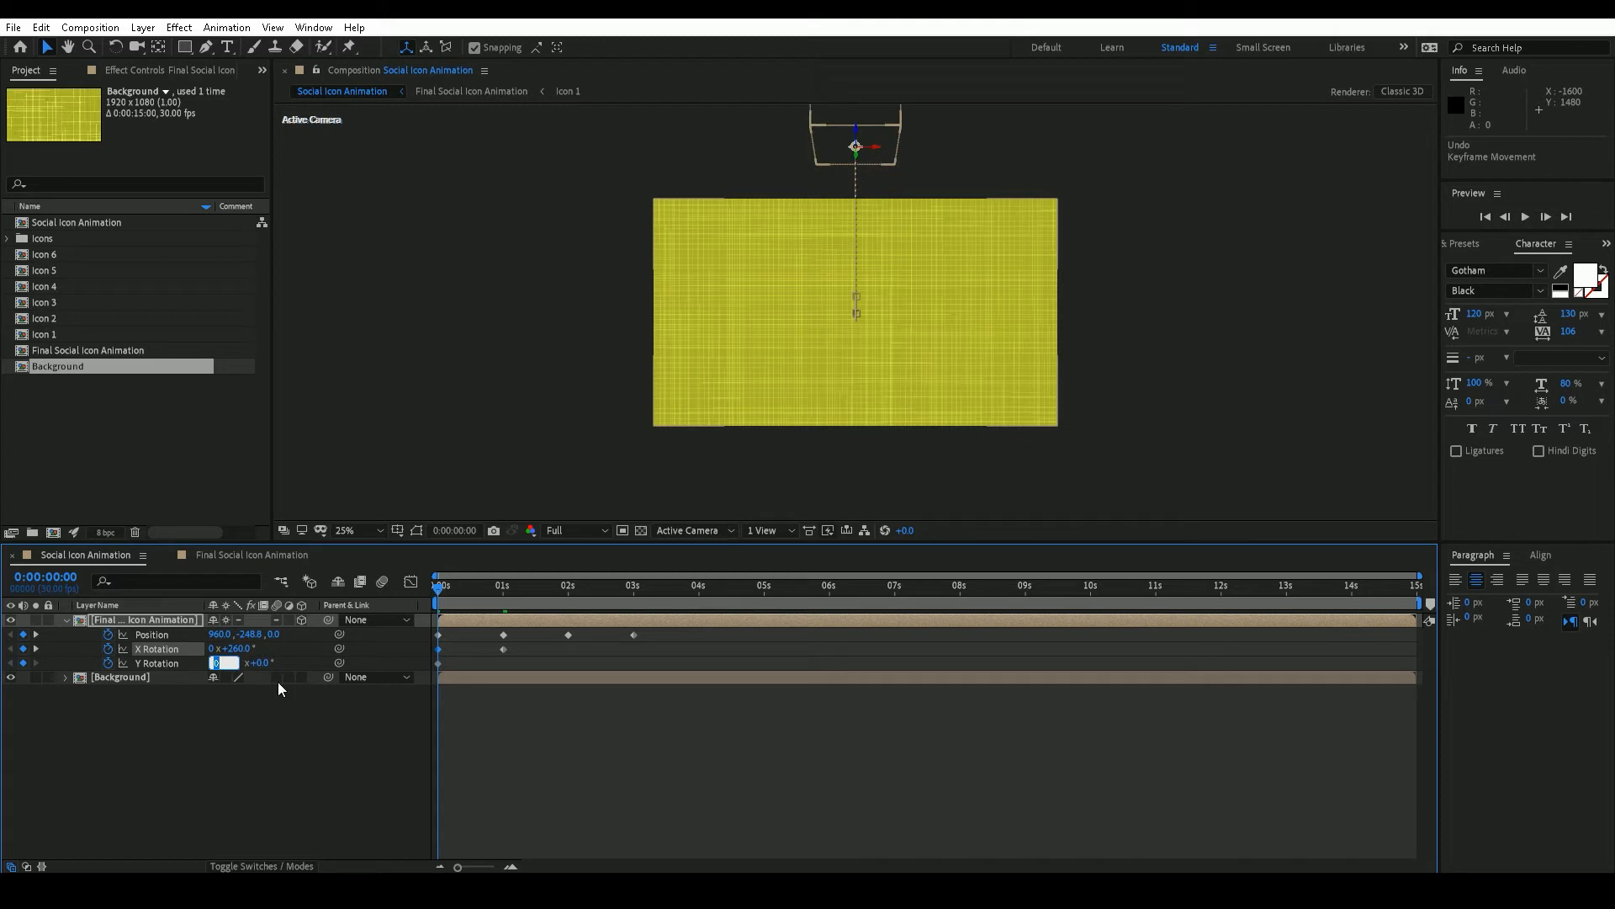
click(1524, 217)
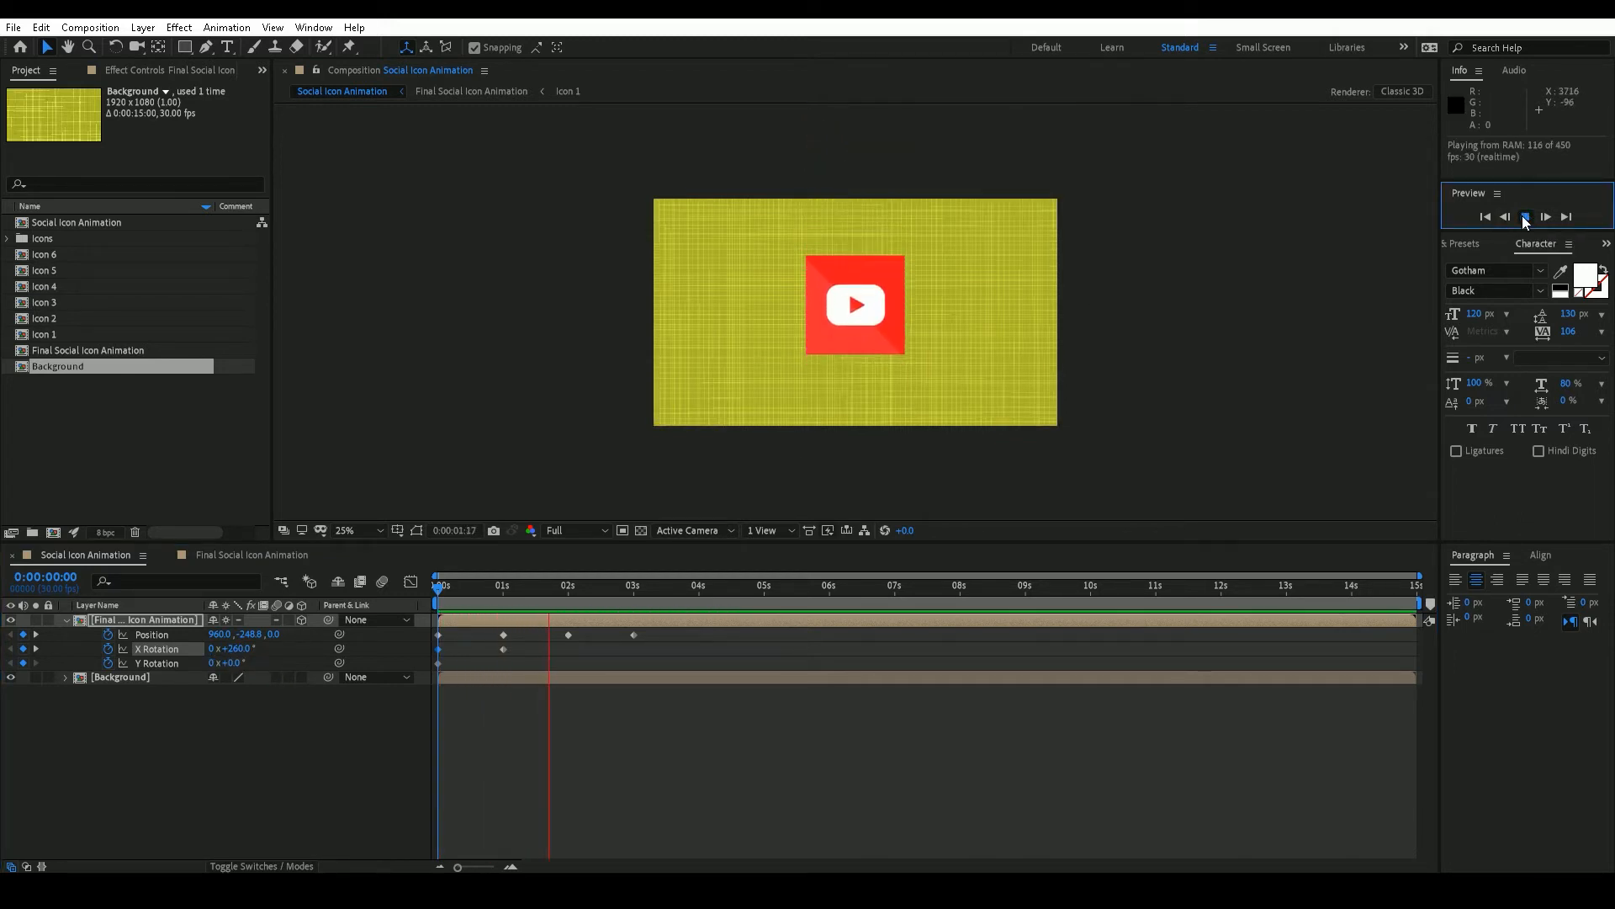
key(space)
Step: Move the Y Rotation keyframe to 3 seconds and set Y Rotation to -1x+0.0° at 6 seconds
drag(544, 591, 634, 592)
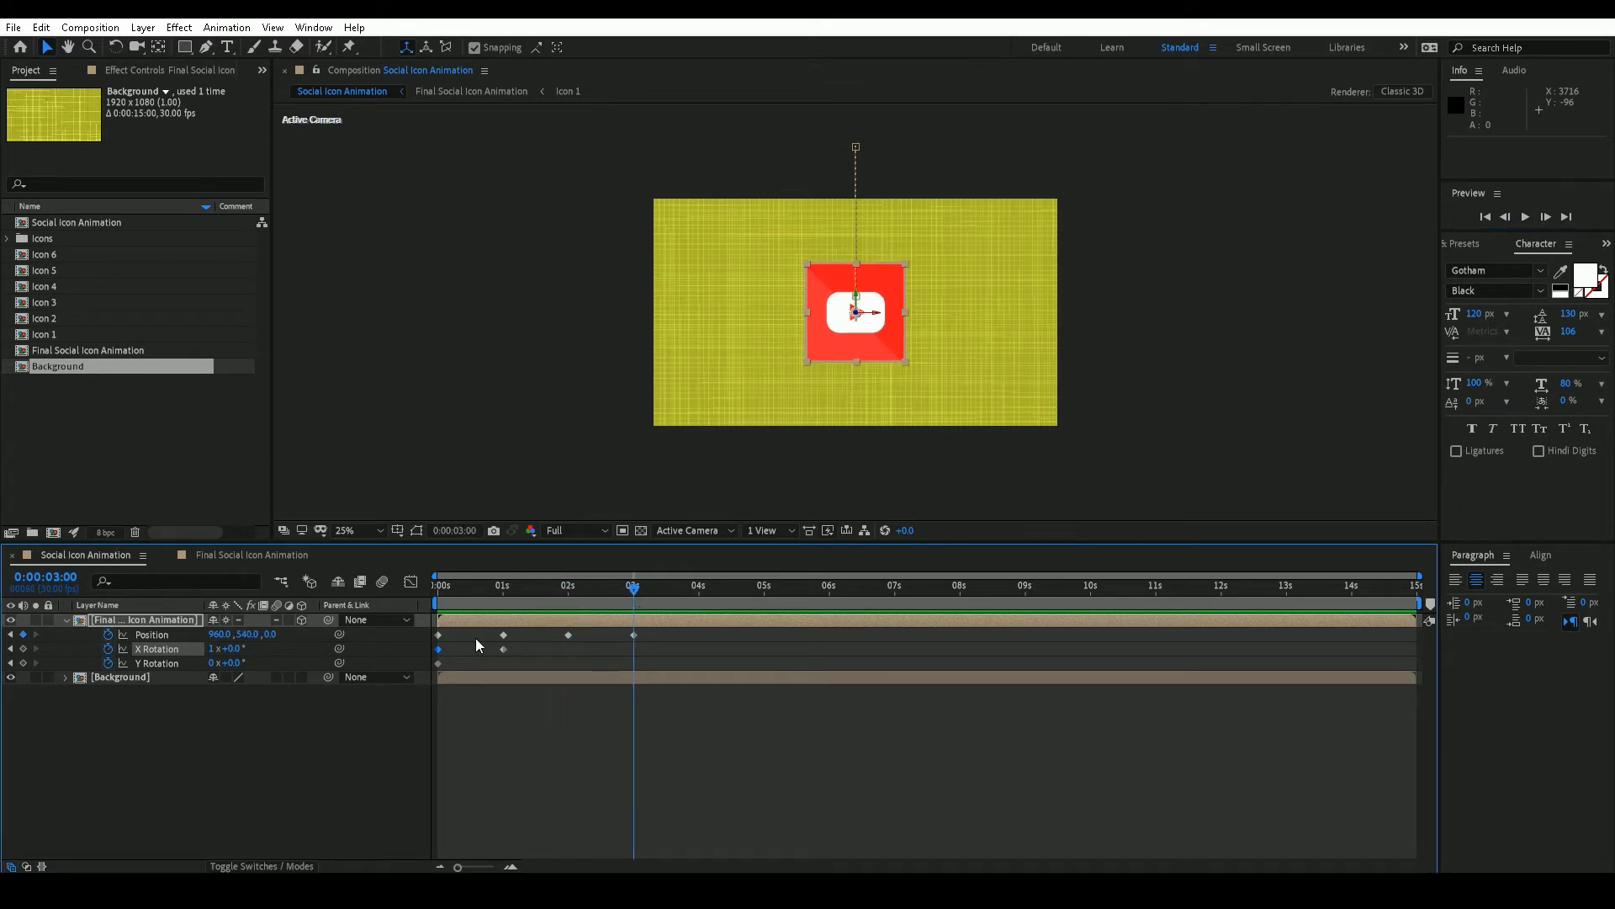
drag(438, 663, 610, 666)
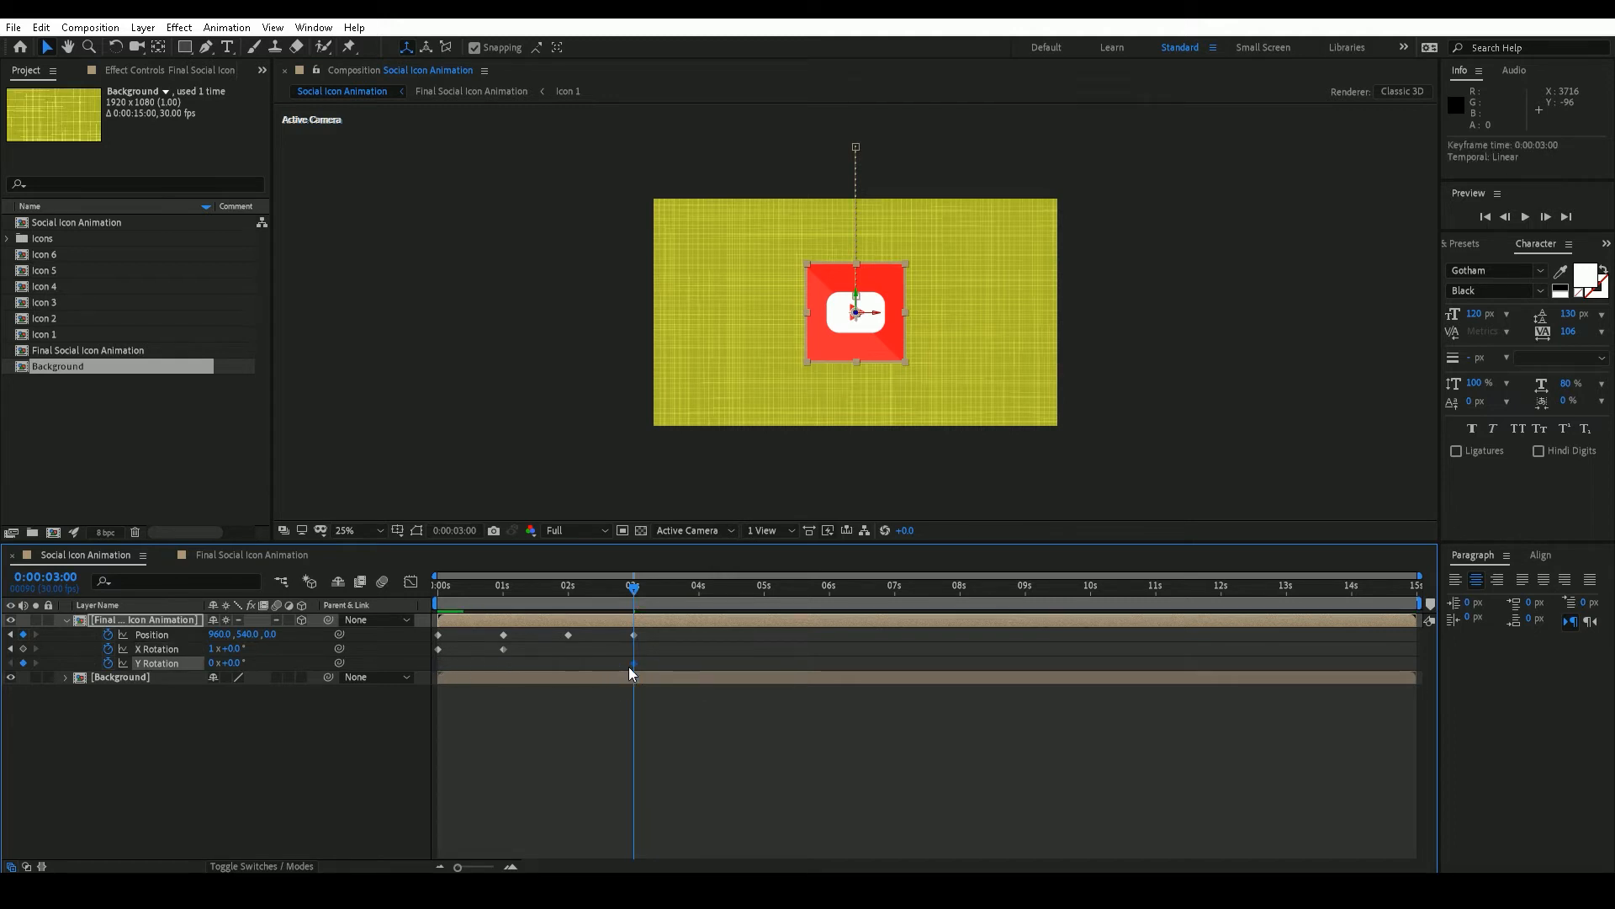
drag(632, 589, 830, 608)
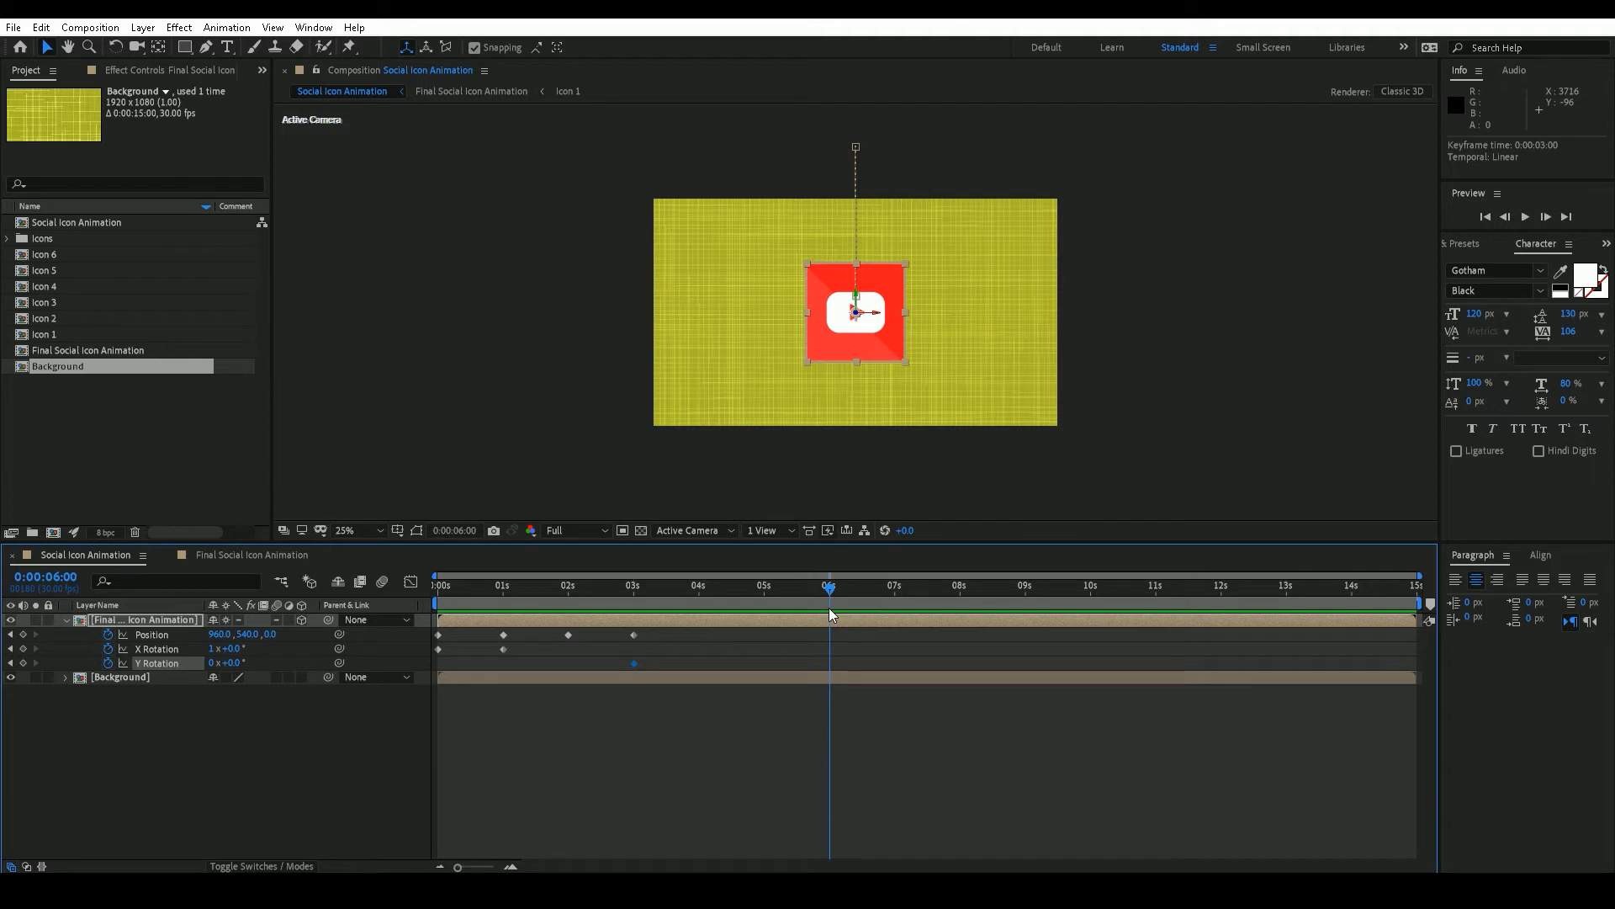
click(212, 663)
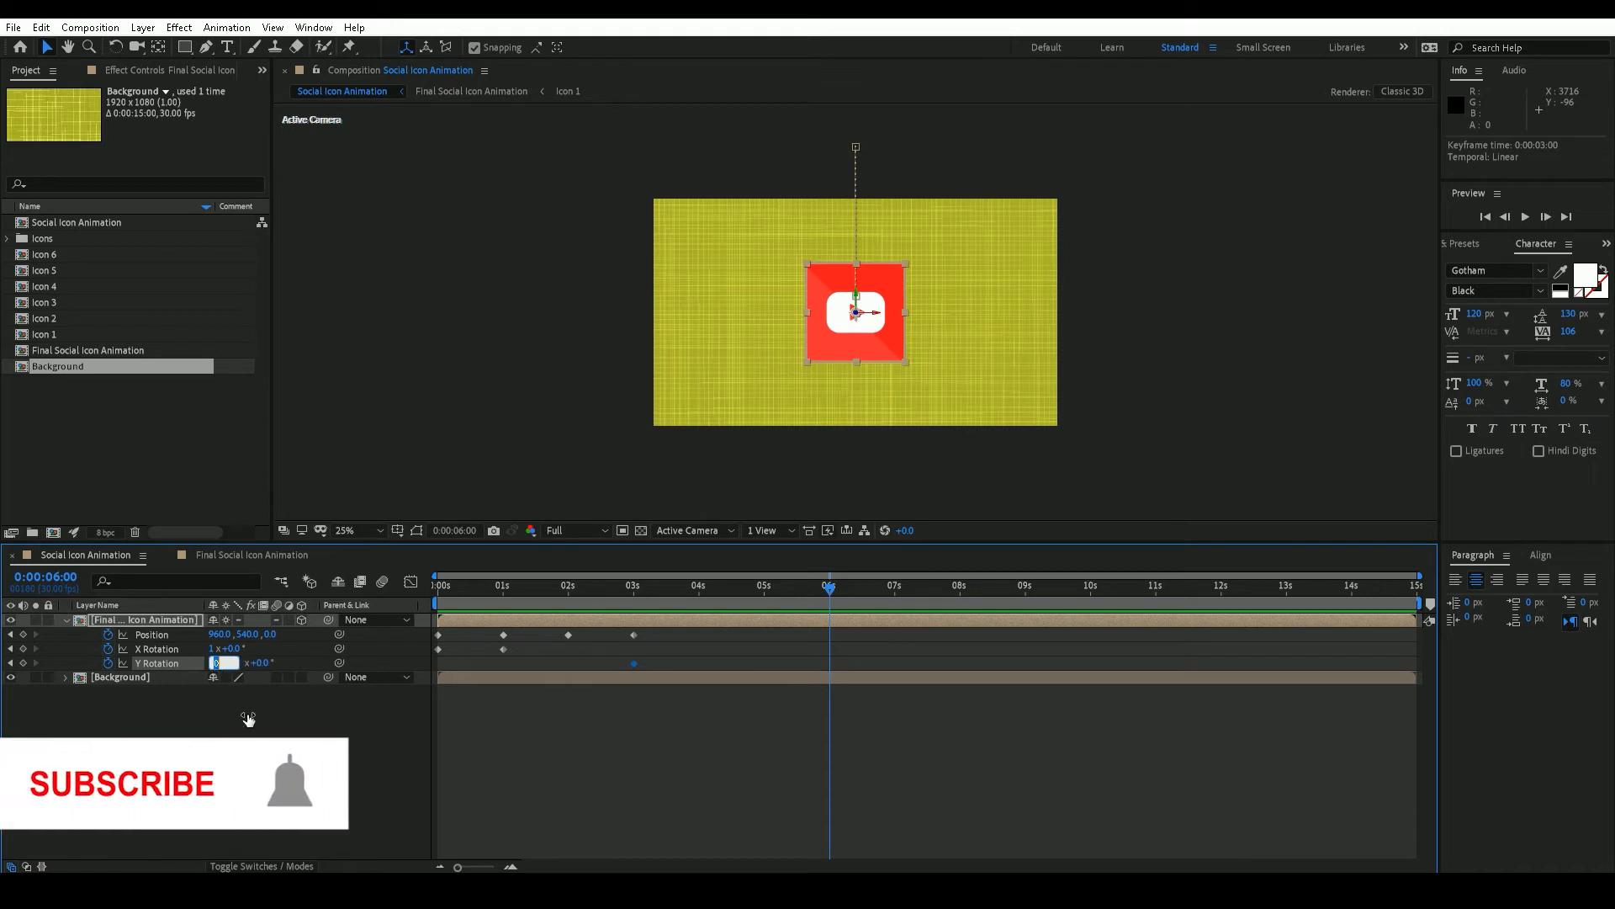
text(-)
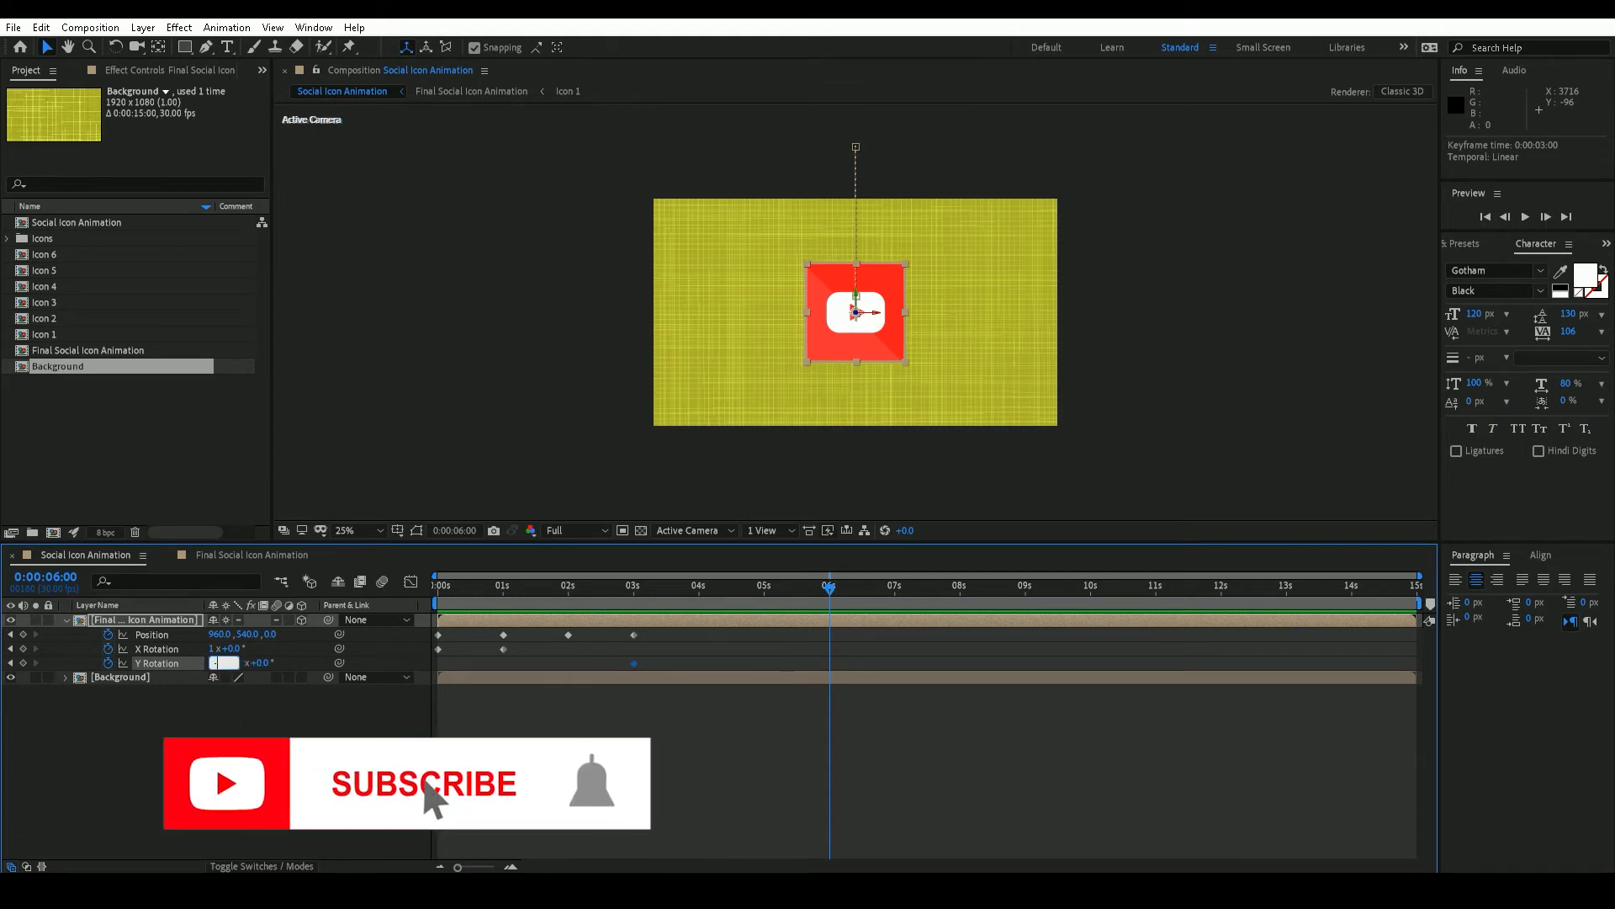
text(1)
key(Return)
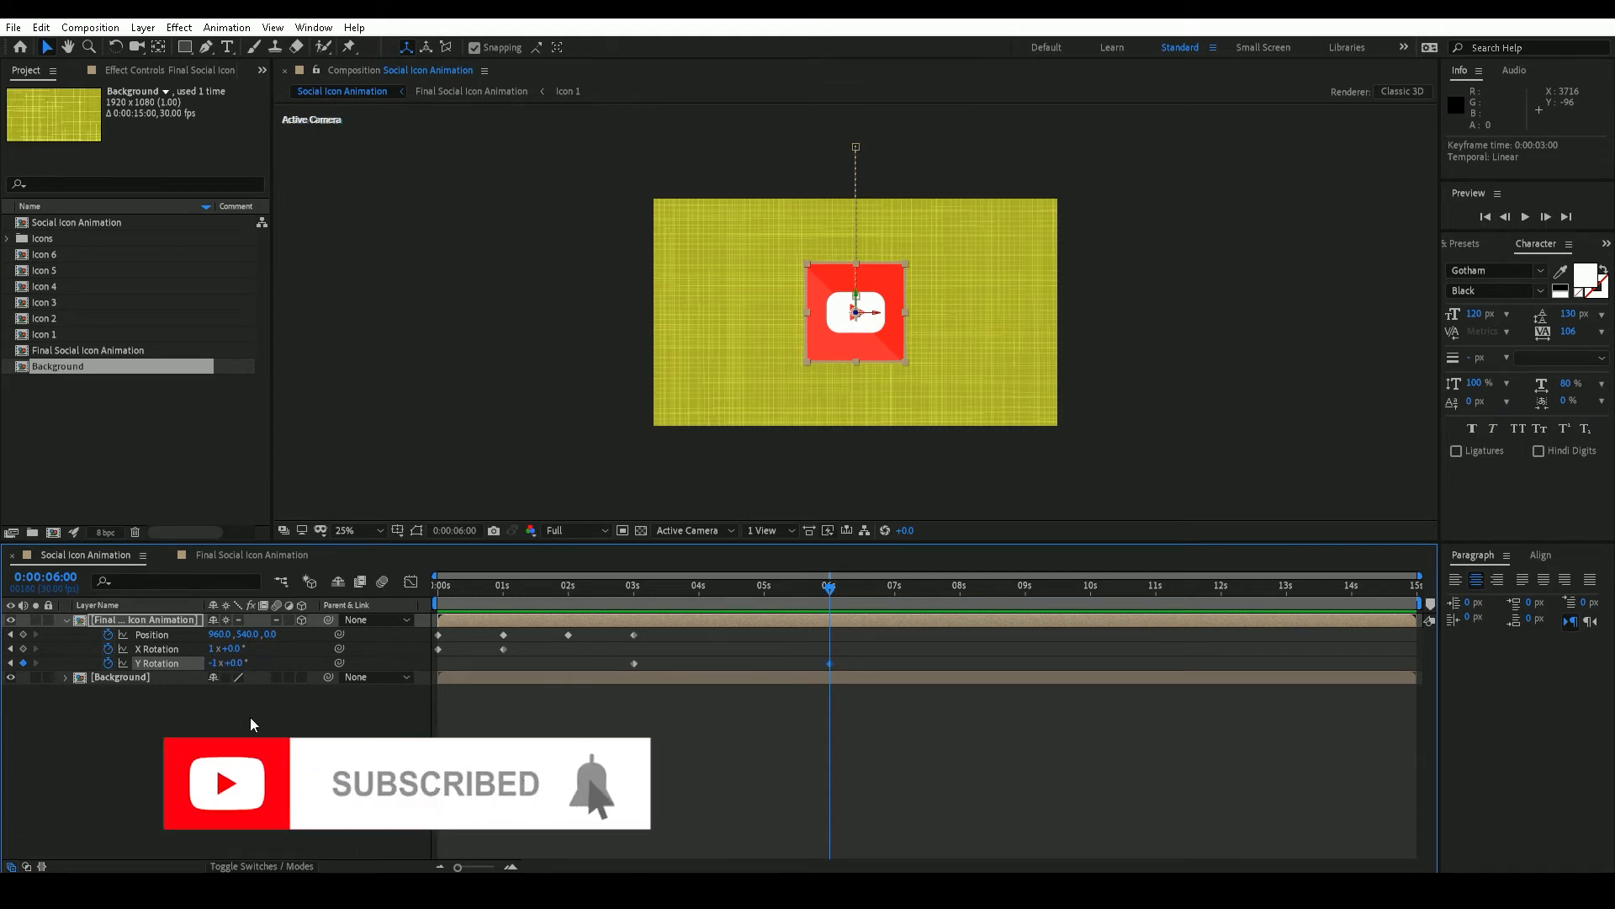
Step: Add an X Rotation keyframe at 6 seconds with its current value, and set X Rotation to 3x+0.0° at 10 seconds
click(23, 648)
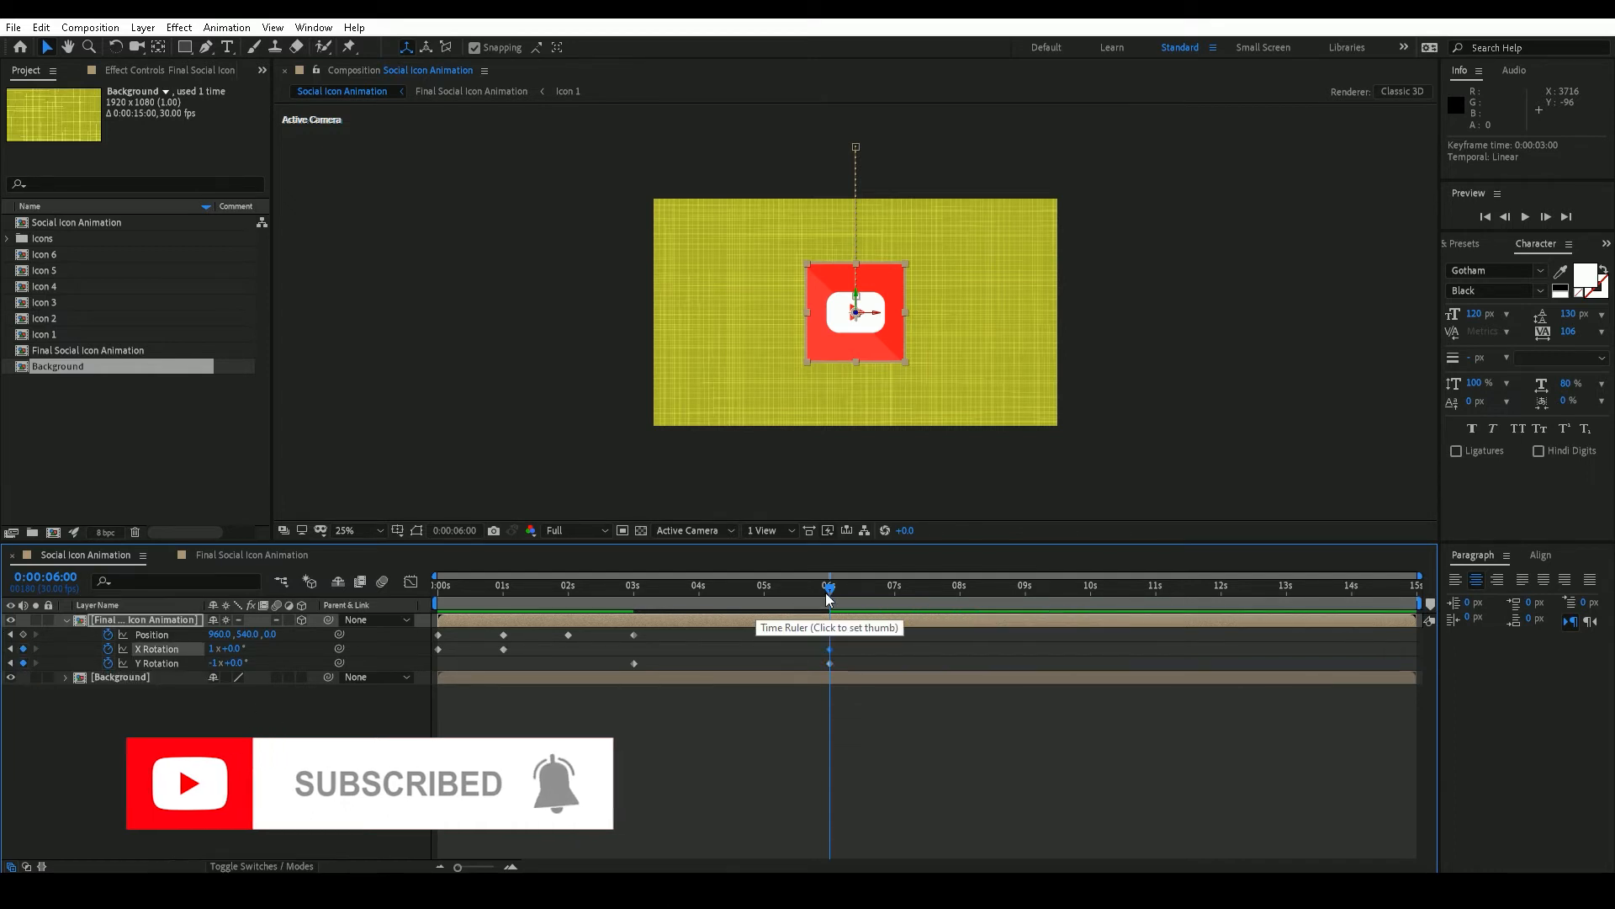
drag(829, 593, 1089, 607)
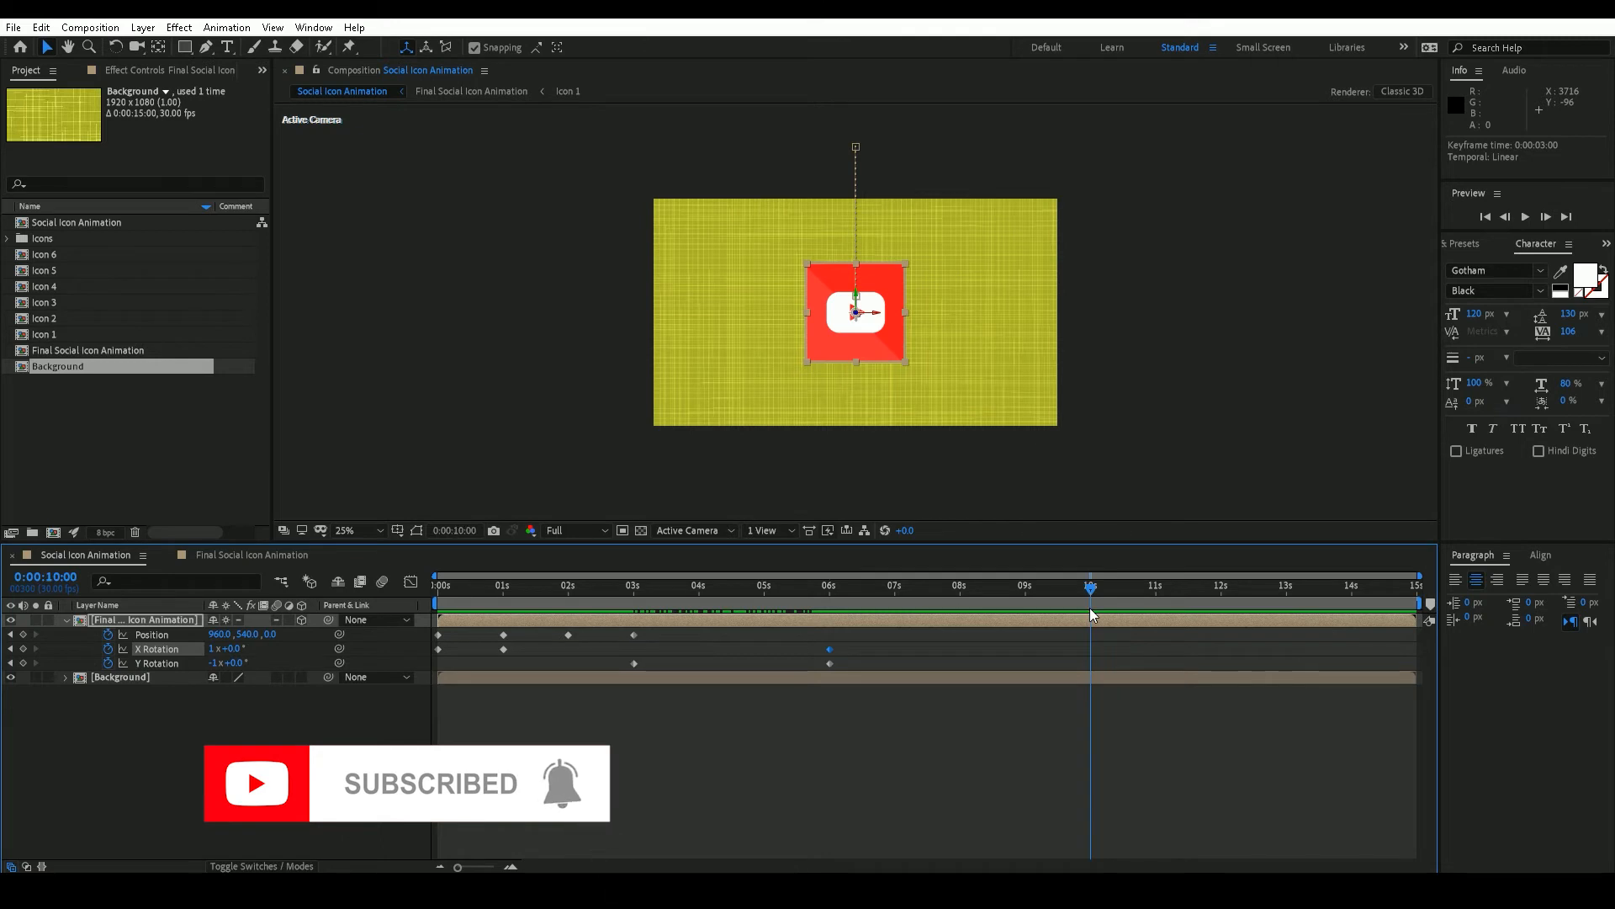
click(214, 650)
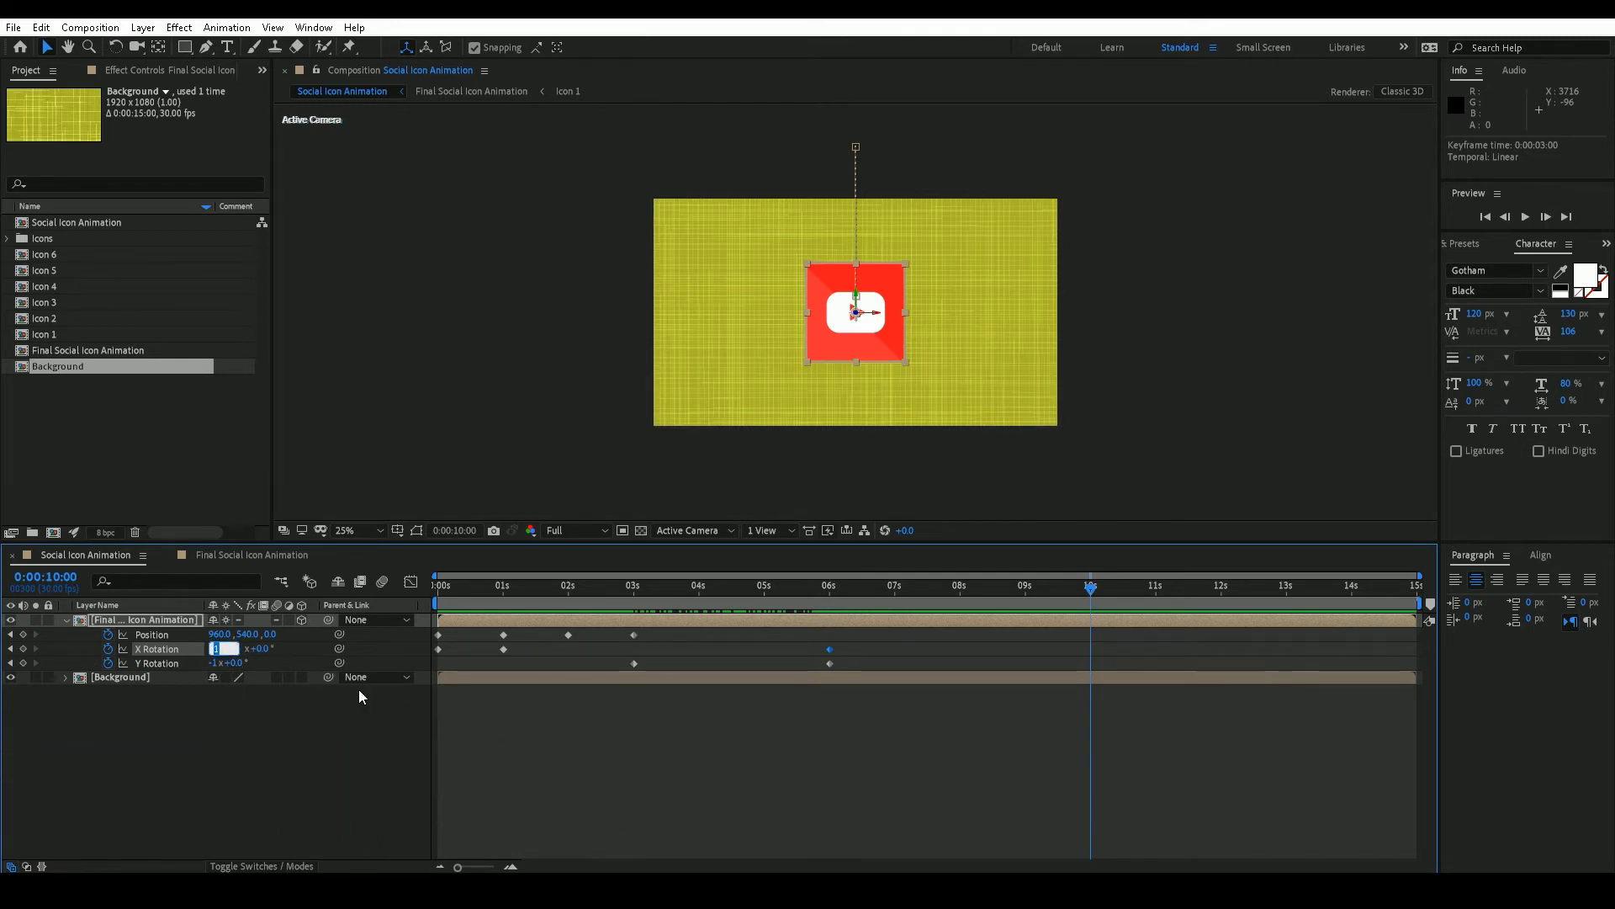
text(3)
key(Return)
key(Tab)
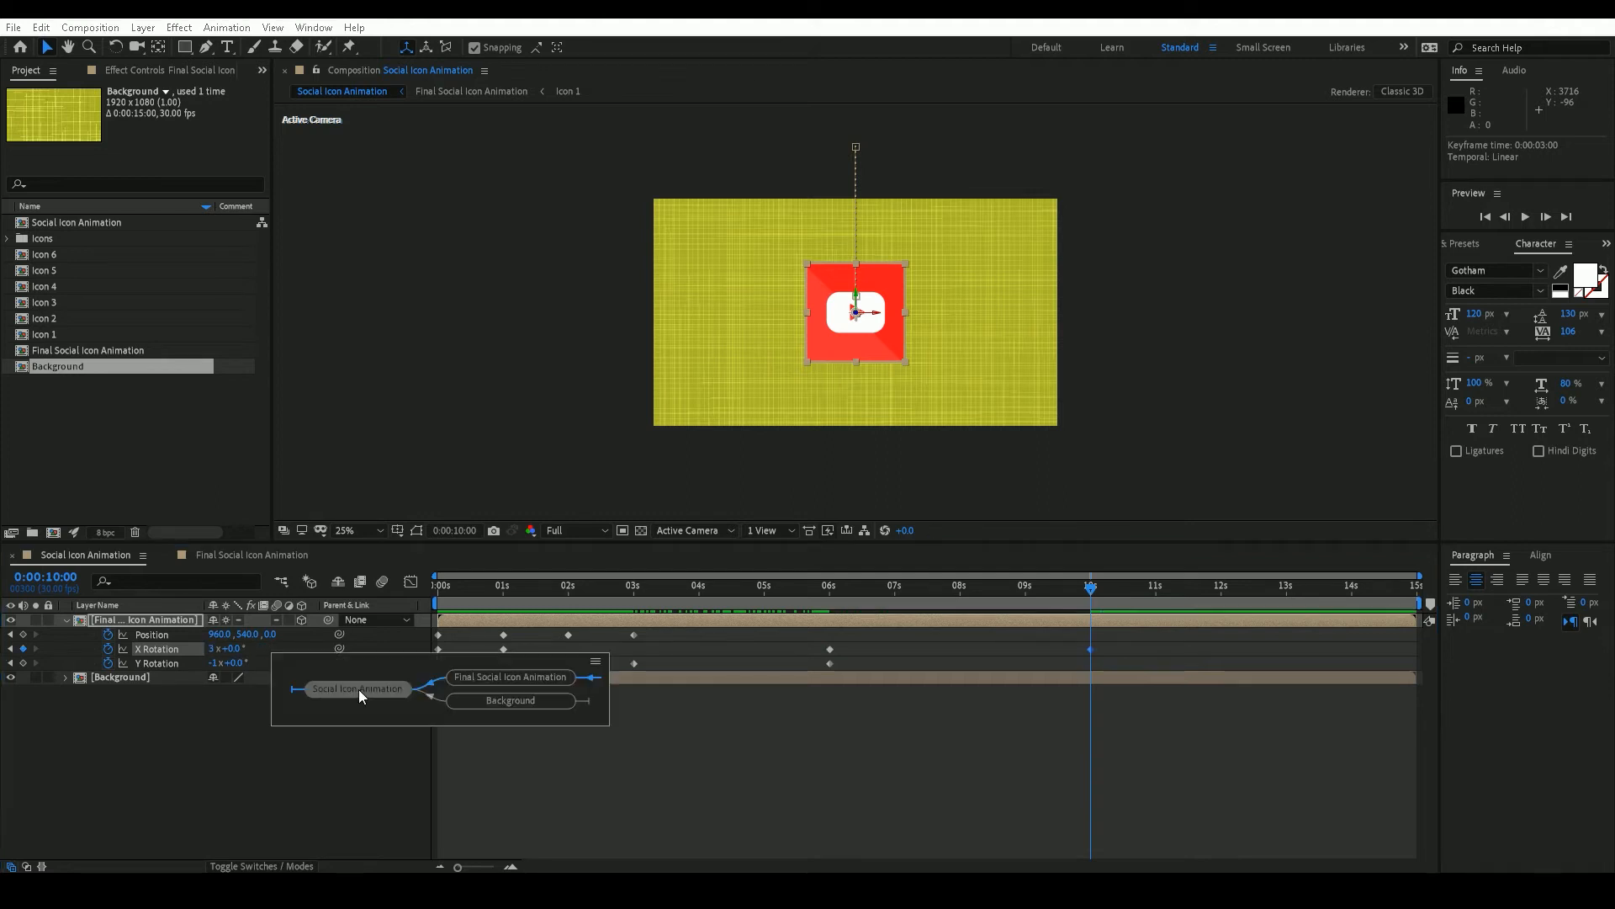
Step: Set the cube's Y Rotation to 0x+0.0° at 10 seconds and preview the rotation
click(215, 663)
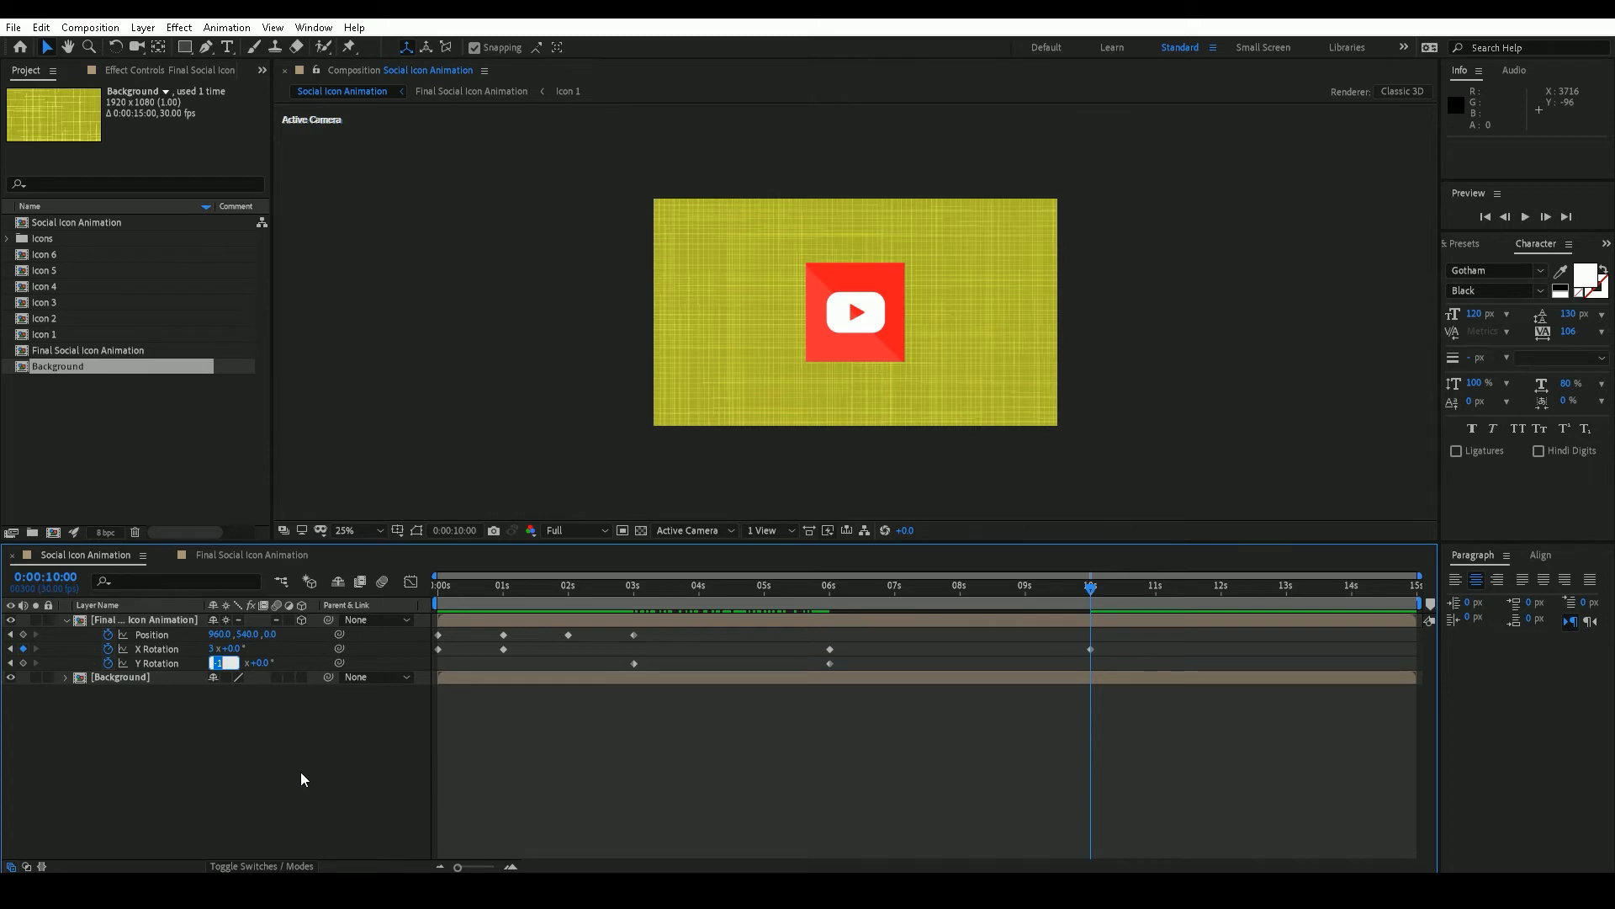
text(0)
key(Return)
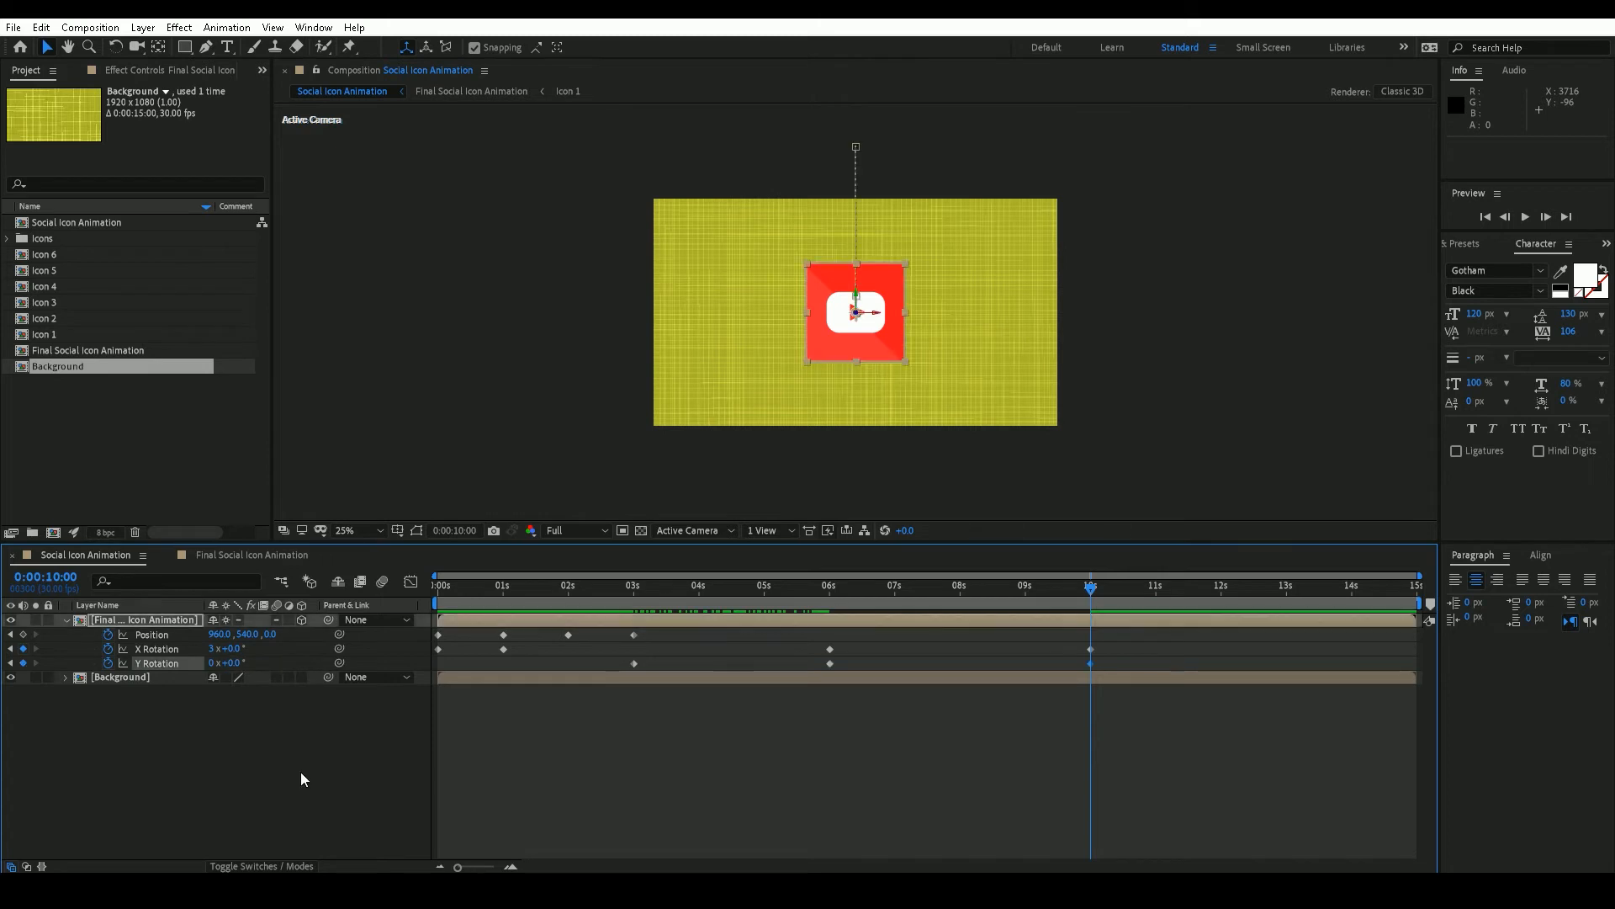
click(557, 582)
click(1527, 217)
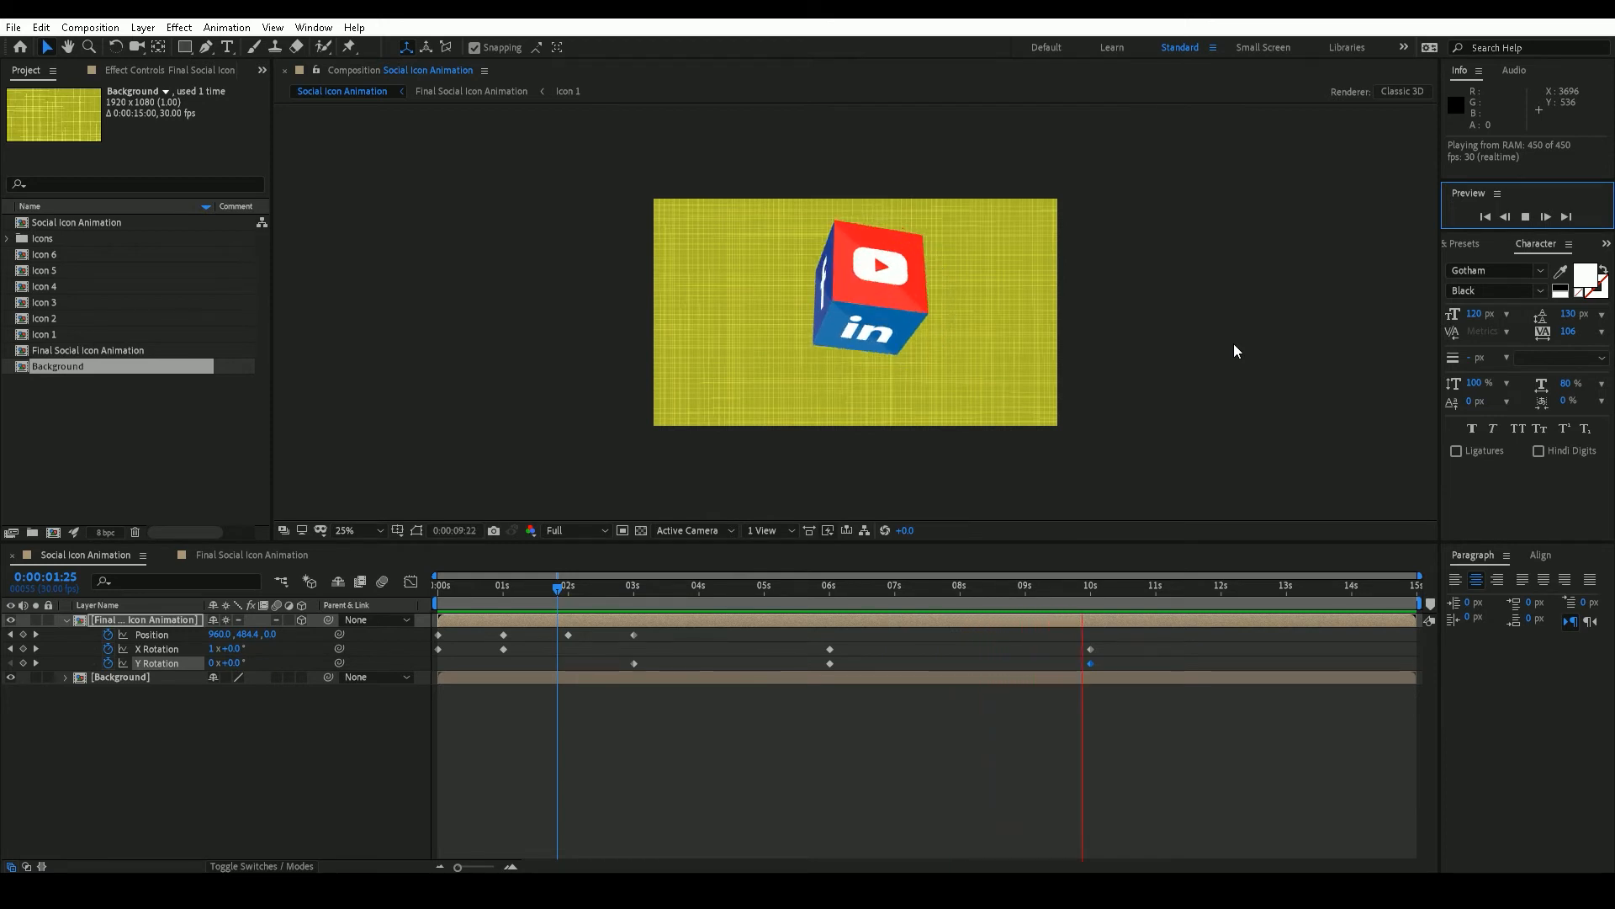
Step: Set the cube's Y Rotation to -1x+0.0° at 13 seconds
click(1222, 603)
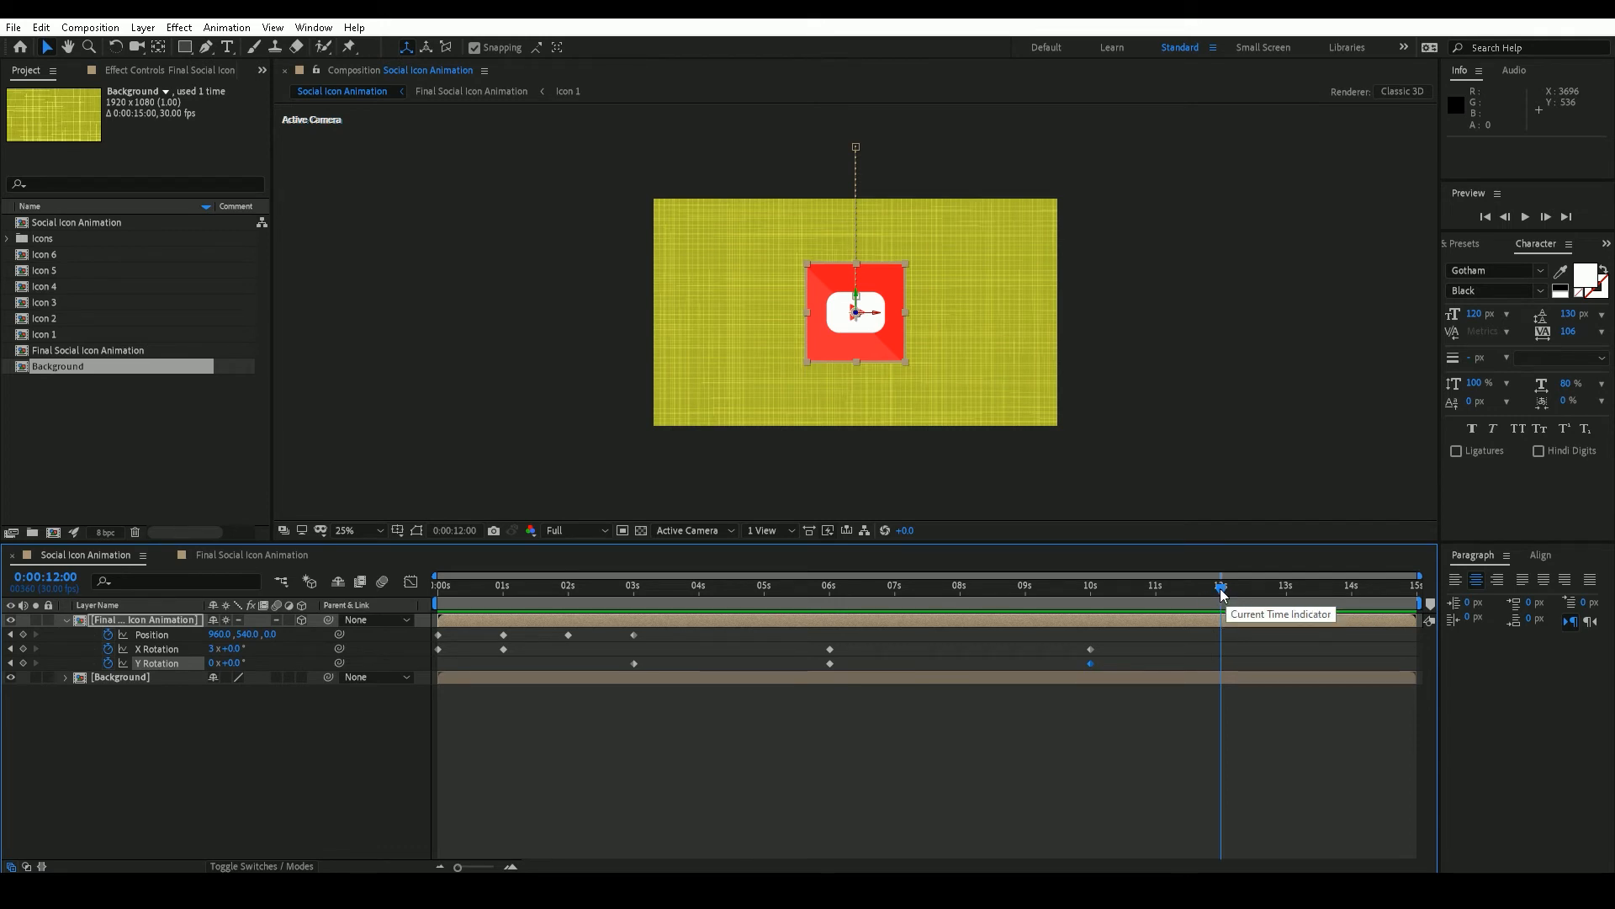
drag(1222, 594, 1286, 609)
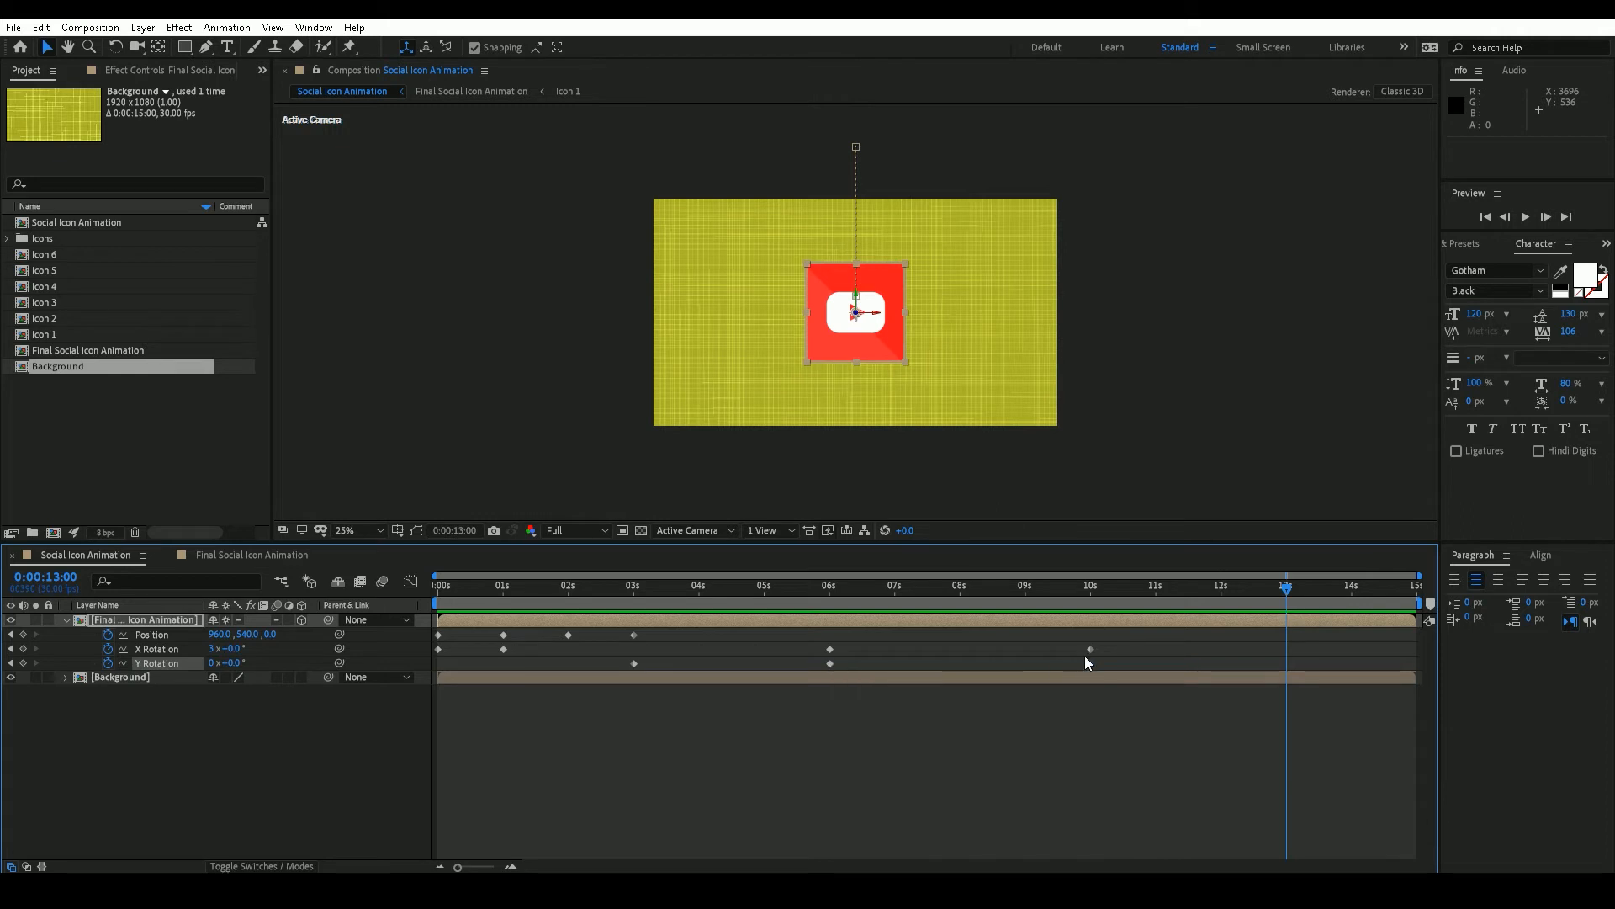
click(216, 663)
text(-1)
key(Return)
Step: Preview the complete cube animation and move the current time to 8 seconds
click(996, 589)
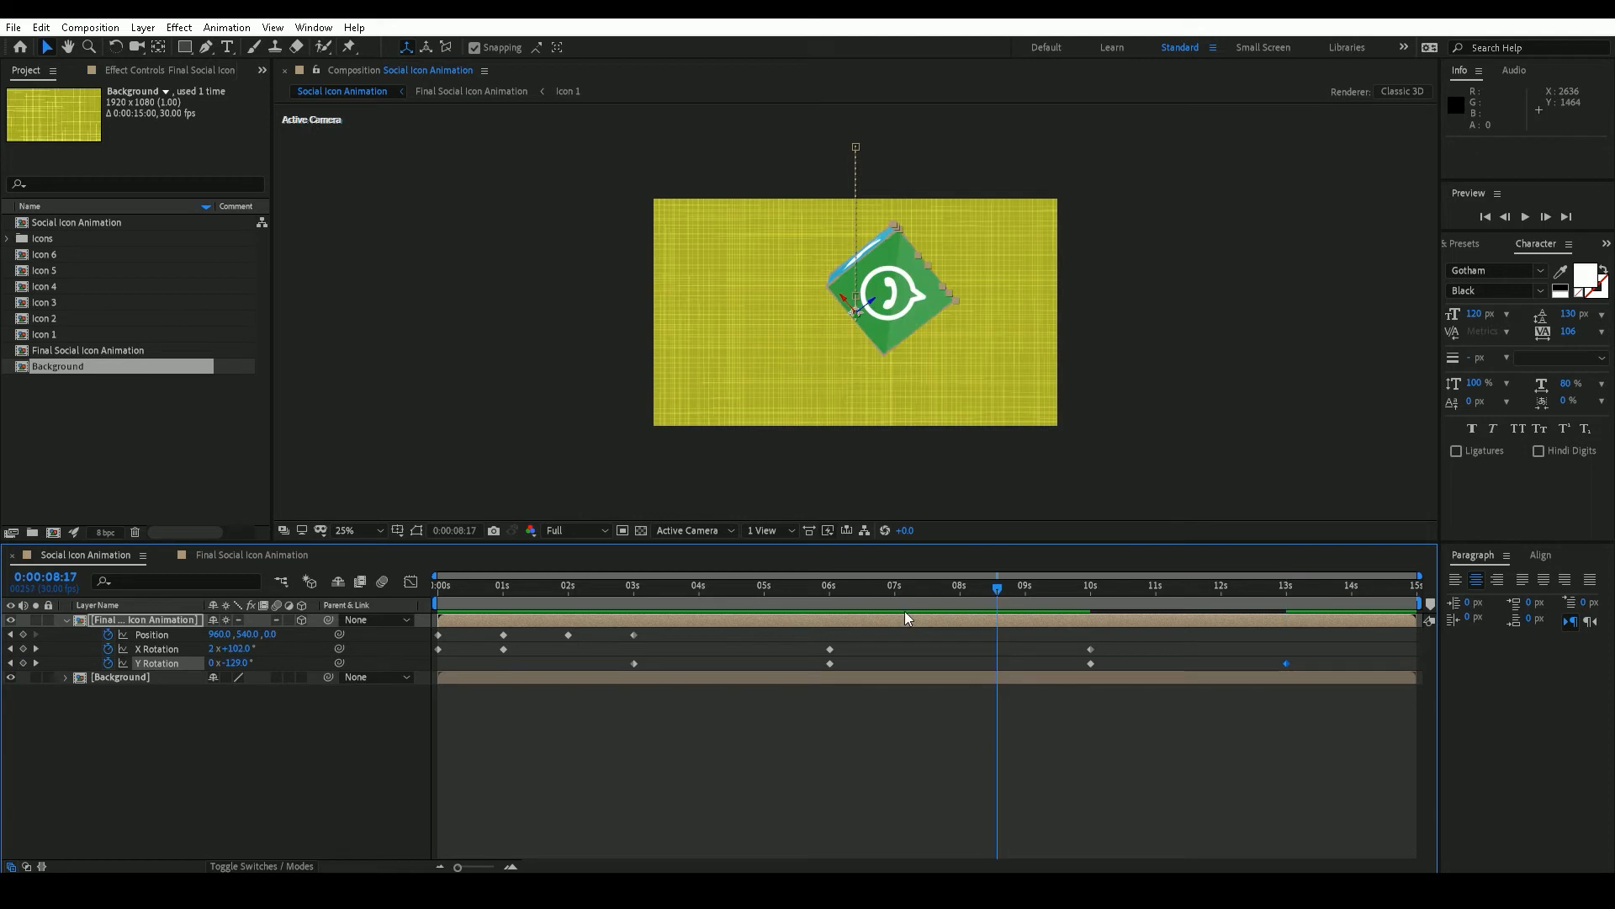
click(1527, 216)
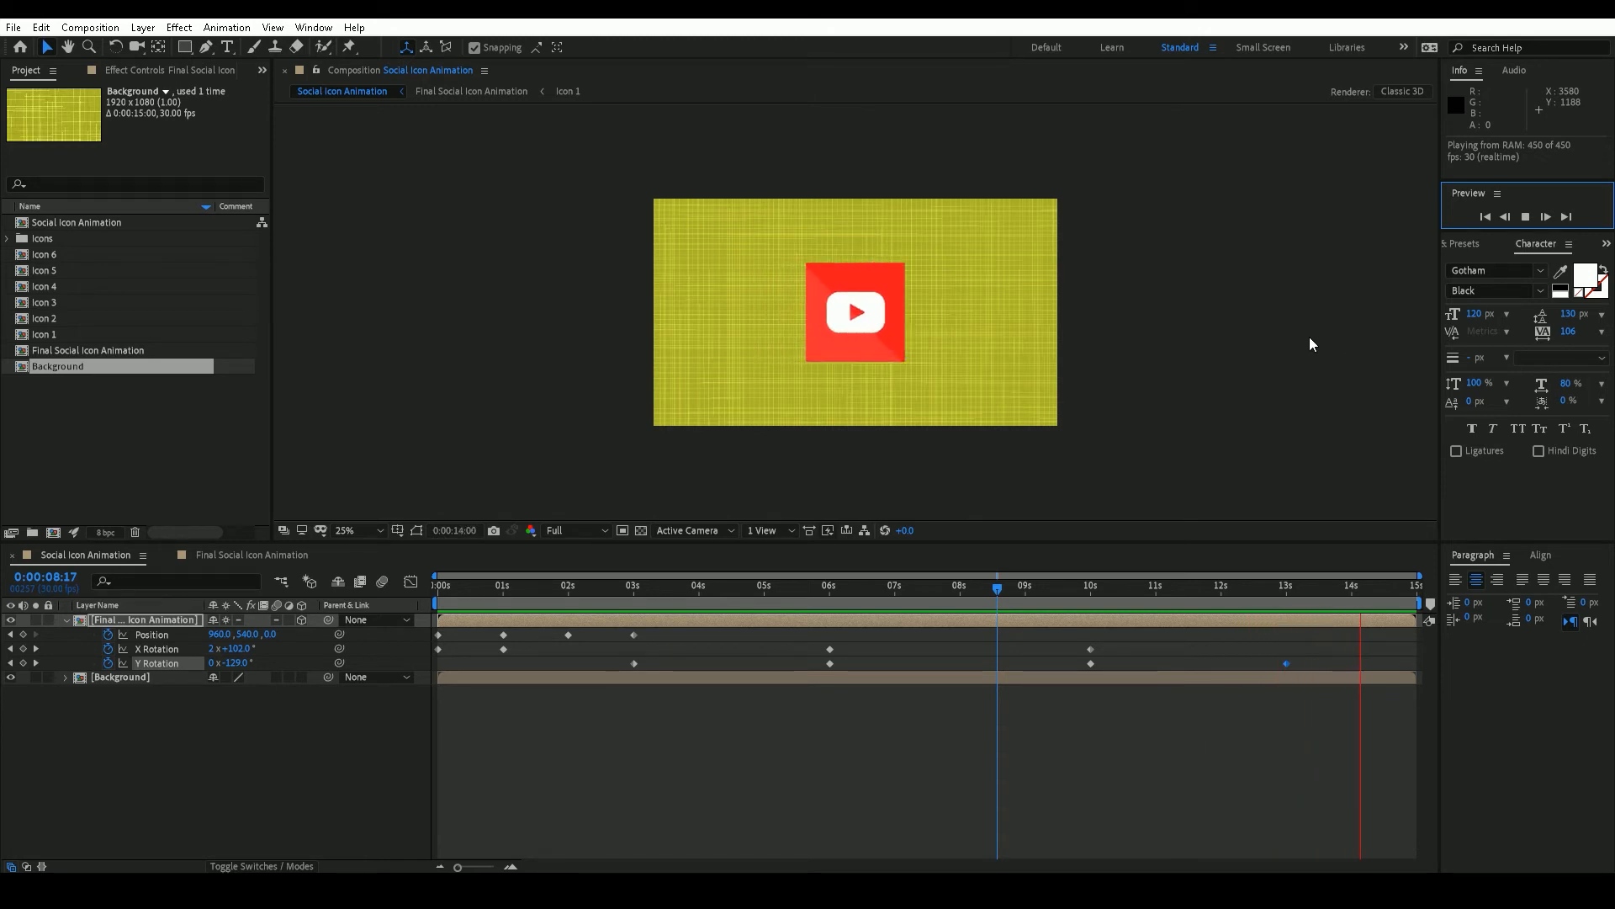
mouse_move(959, 591)
mouse_down()
mouse_move(811, 598)
mouse_move(1056, 586)
mouse_move(961, 597)
mouse_up()
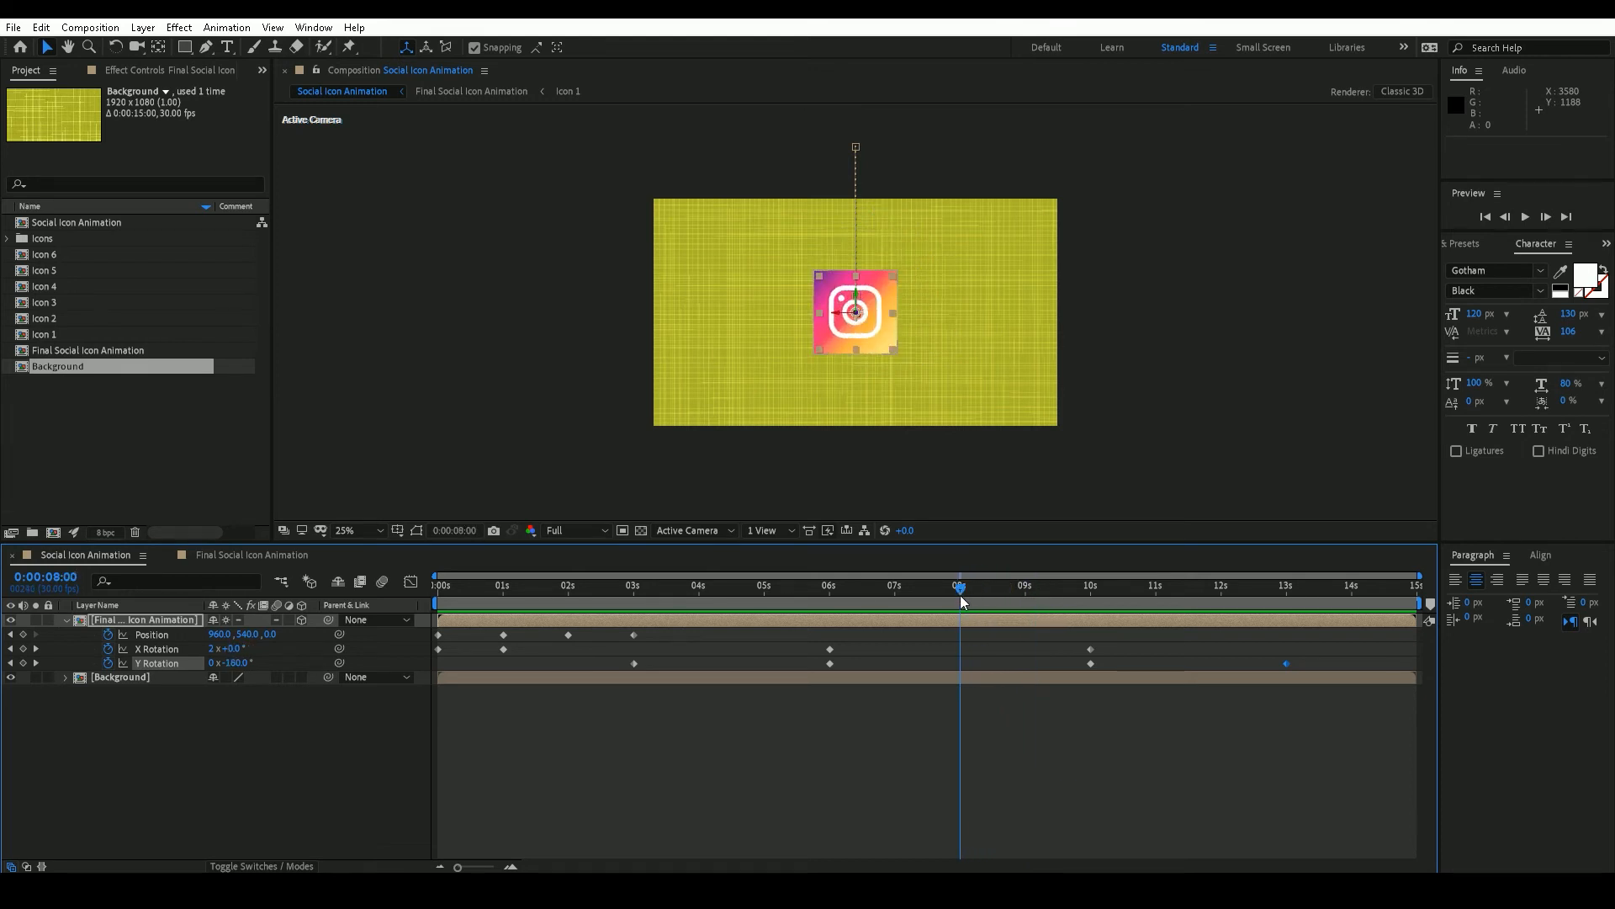
Step: Collapse the cube layer's properties and open the Icon 6 composition from within Final Social Icon Animation
click(63, 621)
click(131, 672)
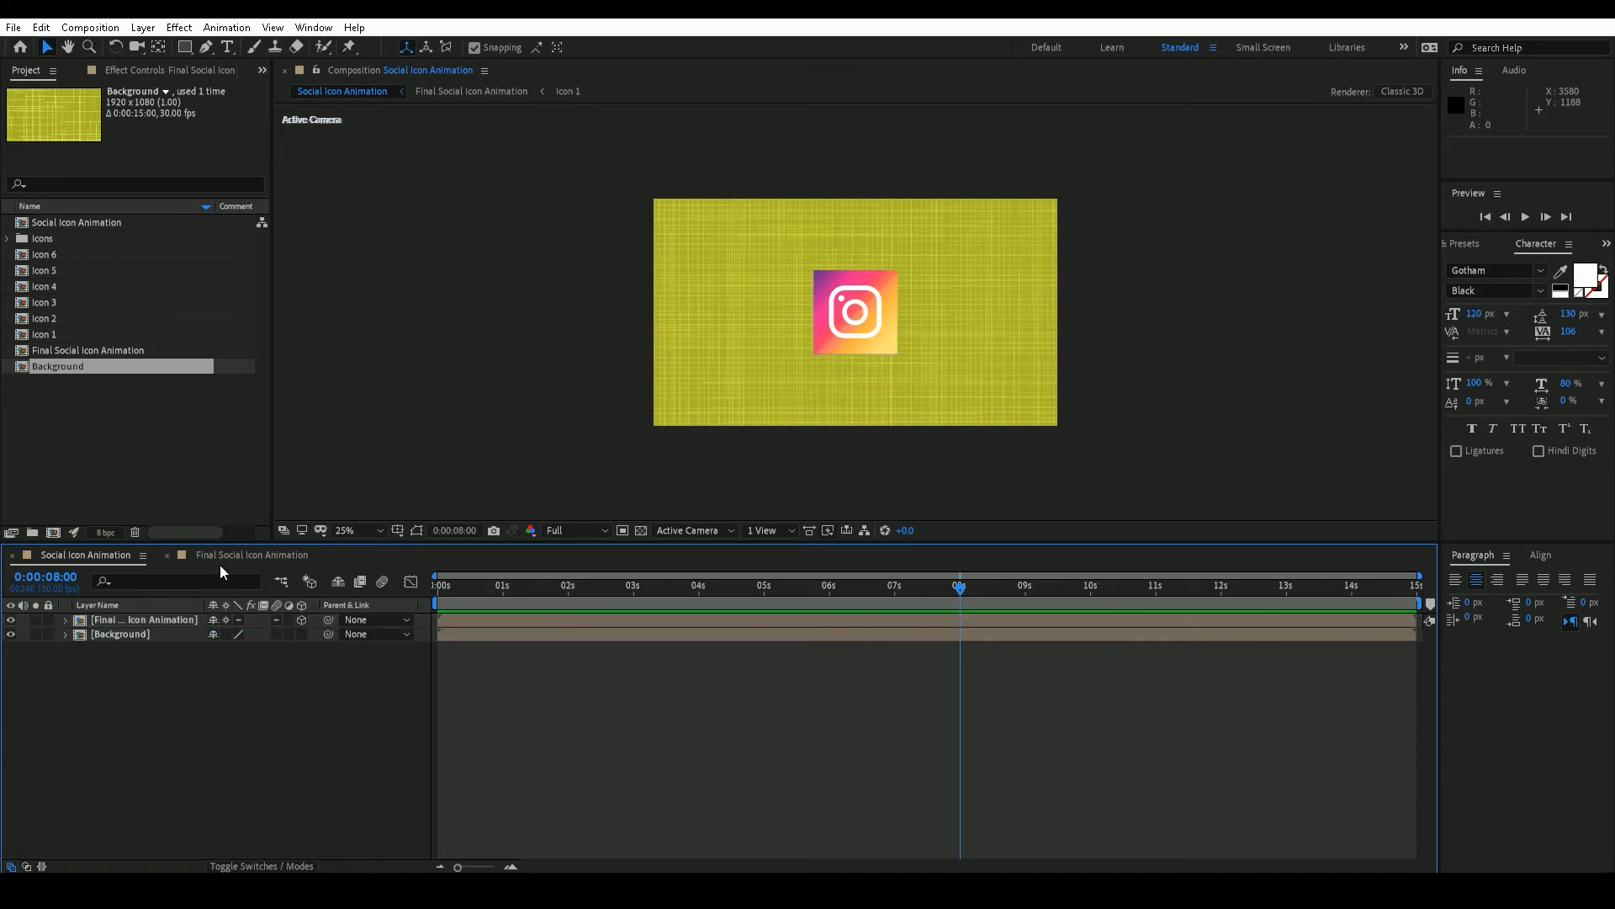
click(221, 559)
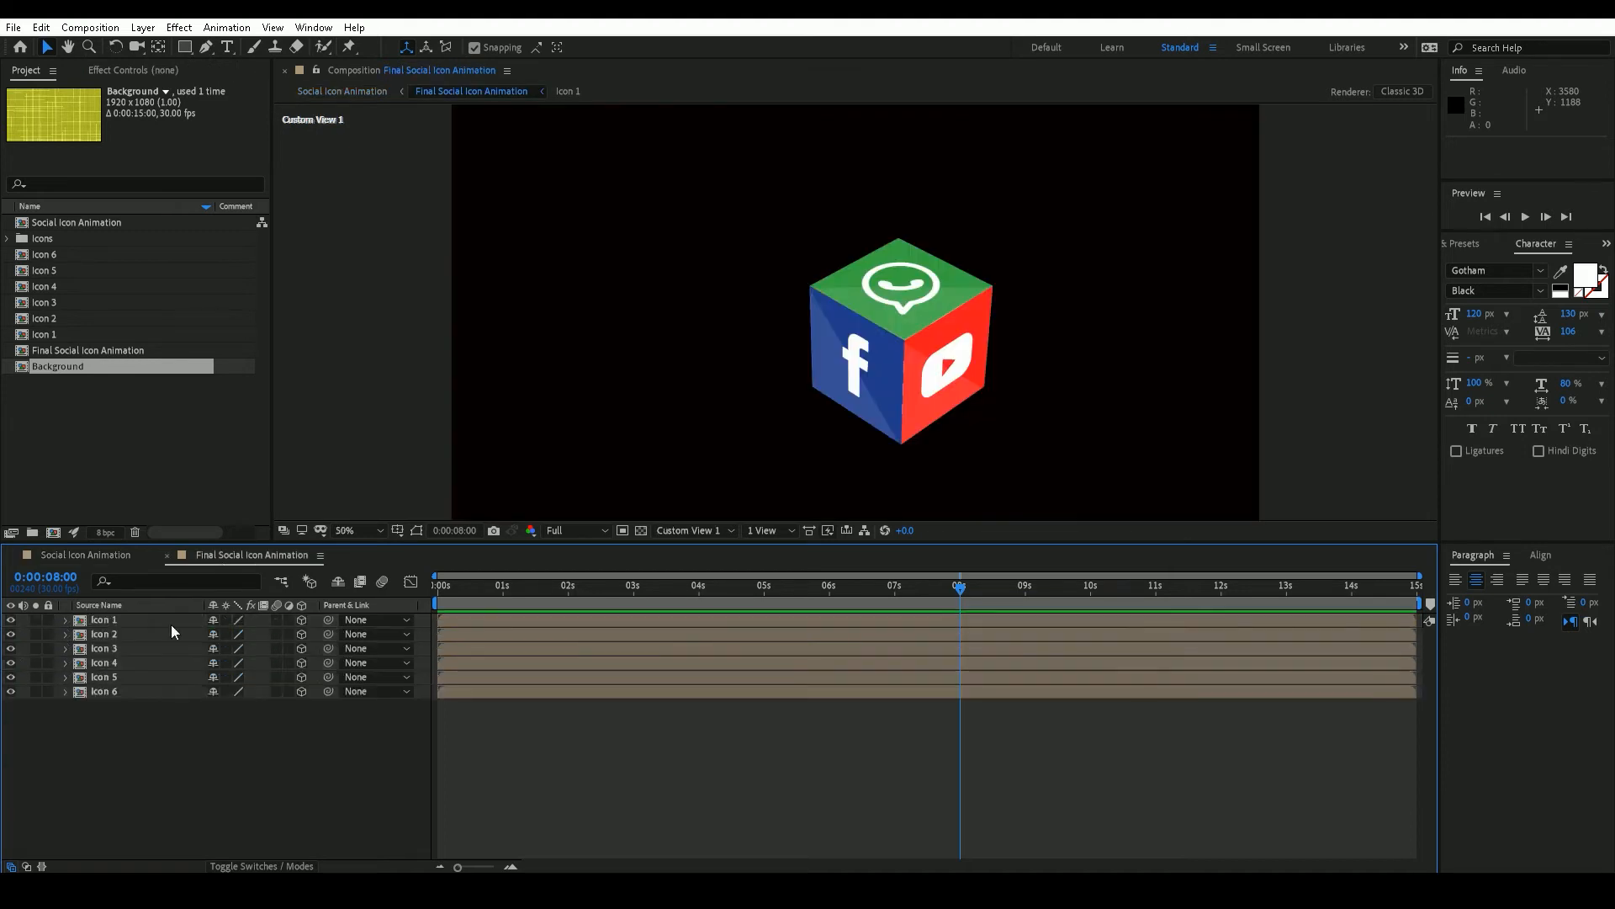
click(128, 623)
click(124, 691)
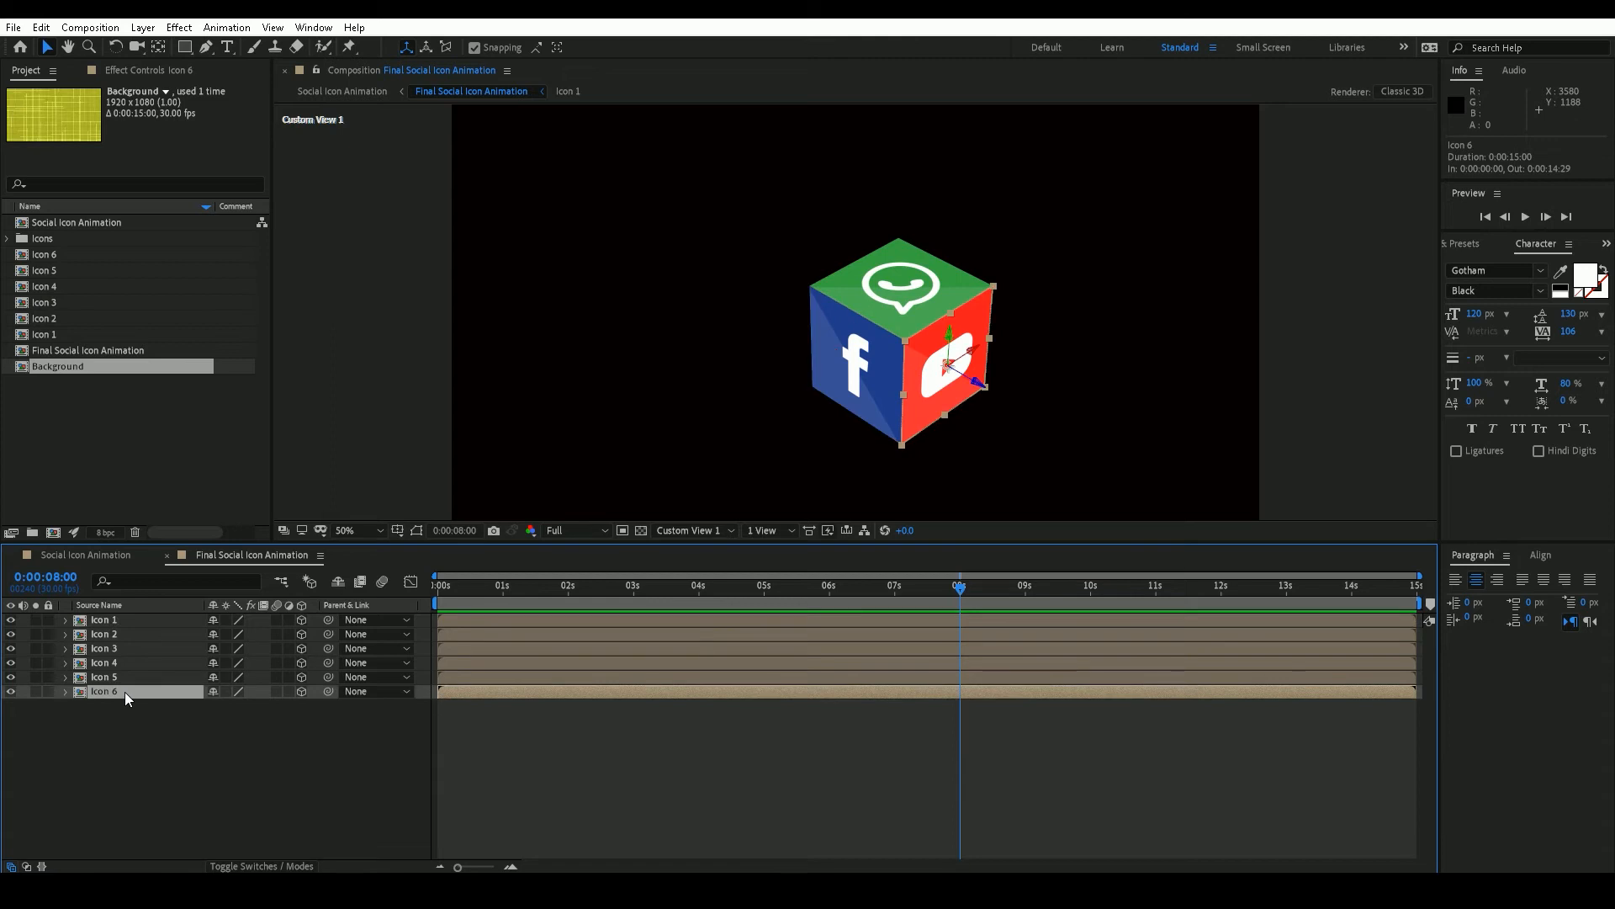
double_click(124, 691)
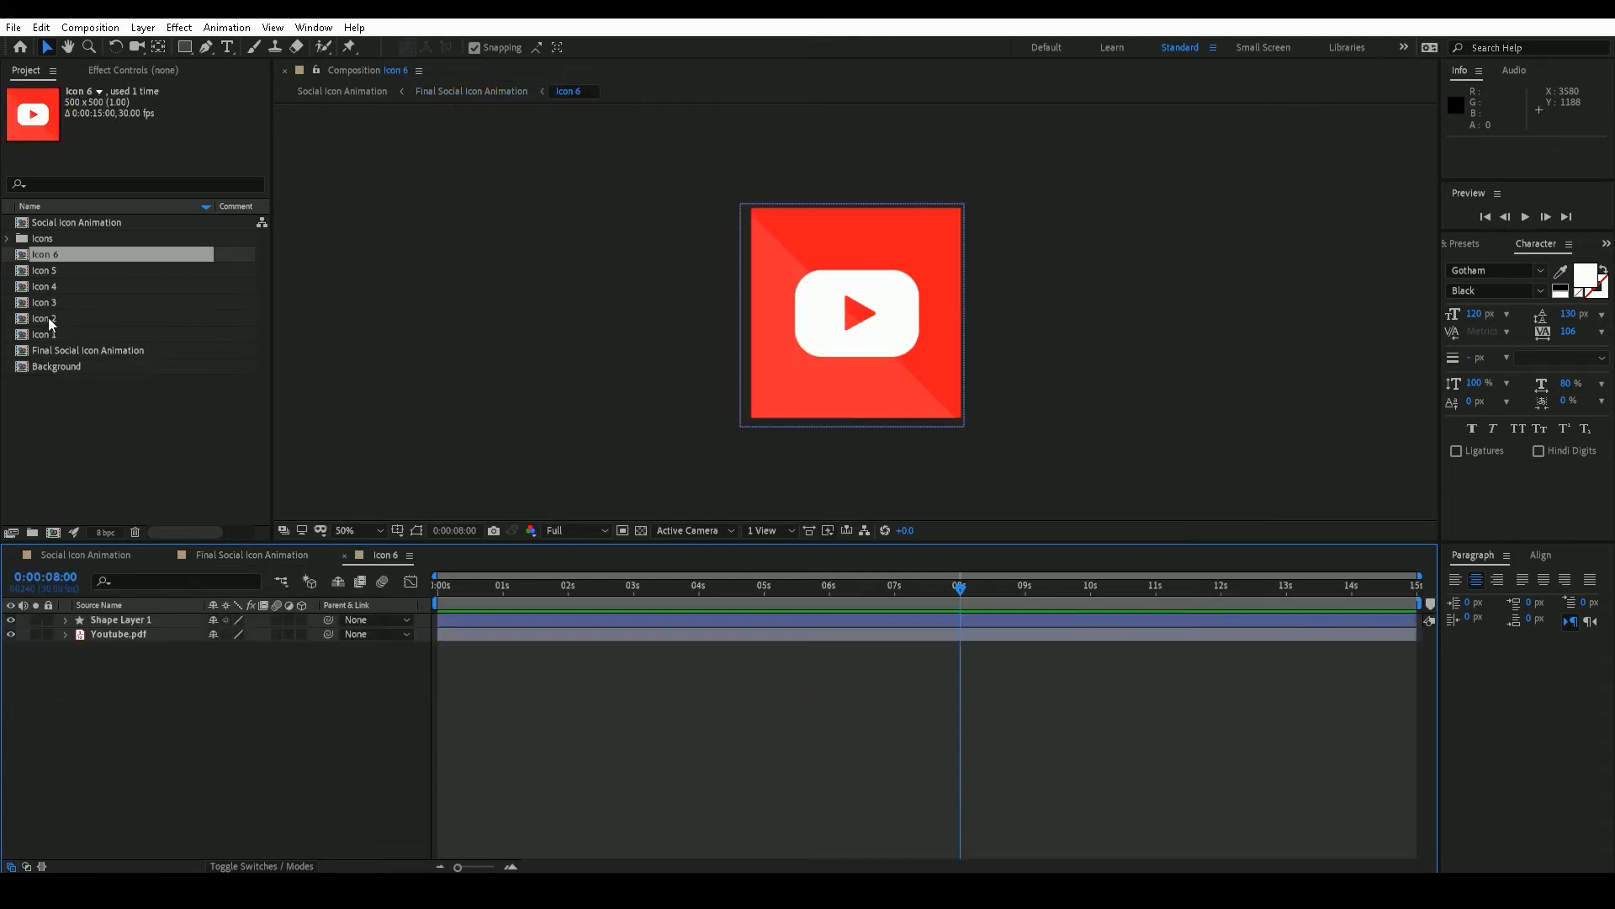
Step: Add My Logo.pdf as the top layer of Icon 6, starting at 8 seconds, and fit it to the composition
click(12, 239)
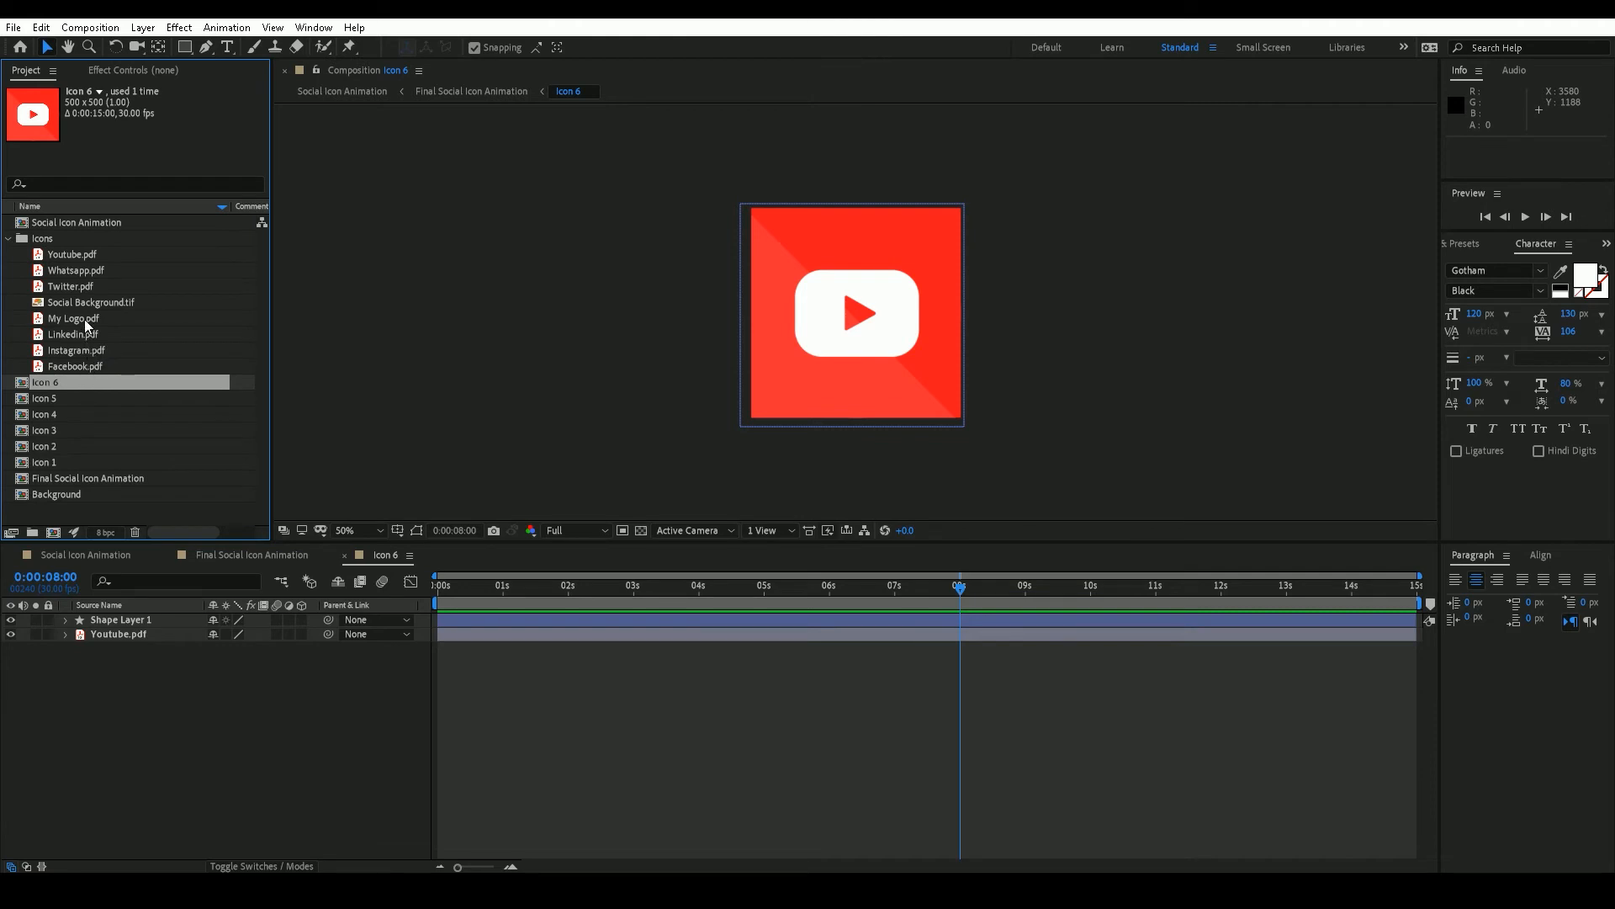
drag(84, 320, 131, 621)
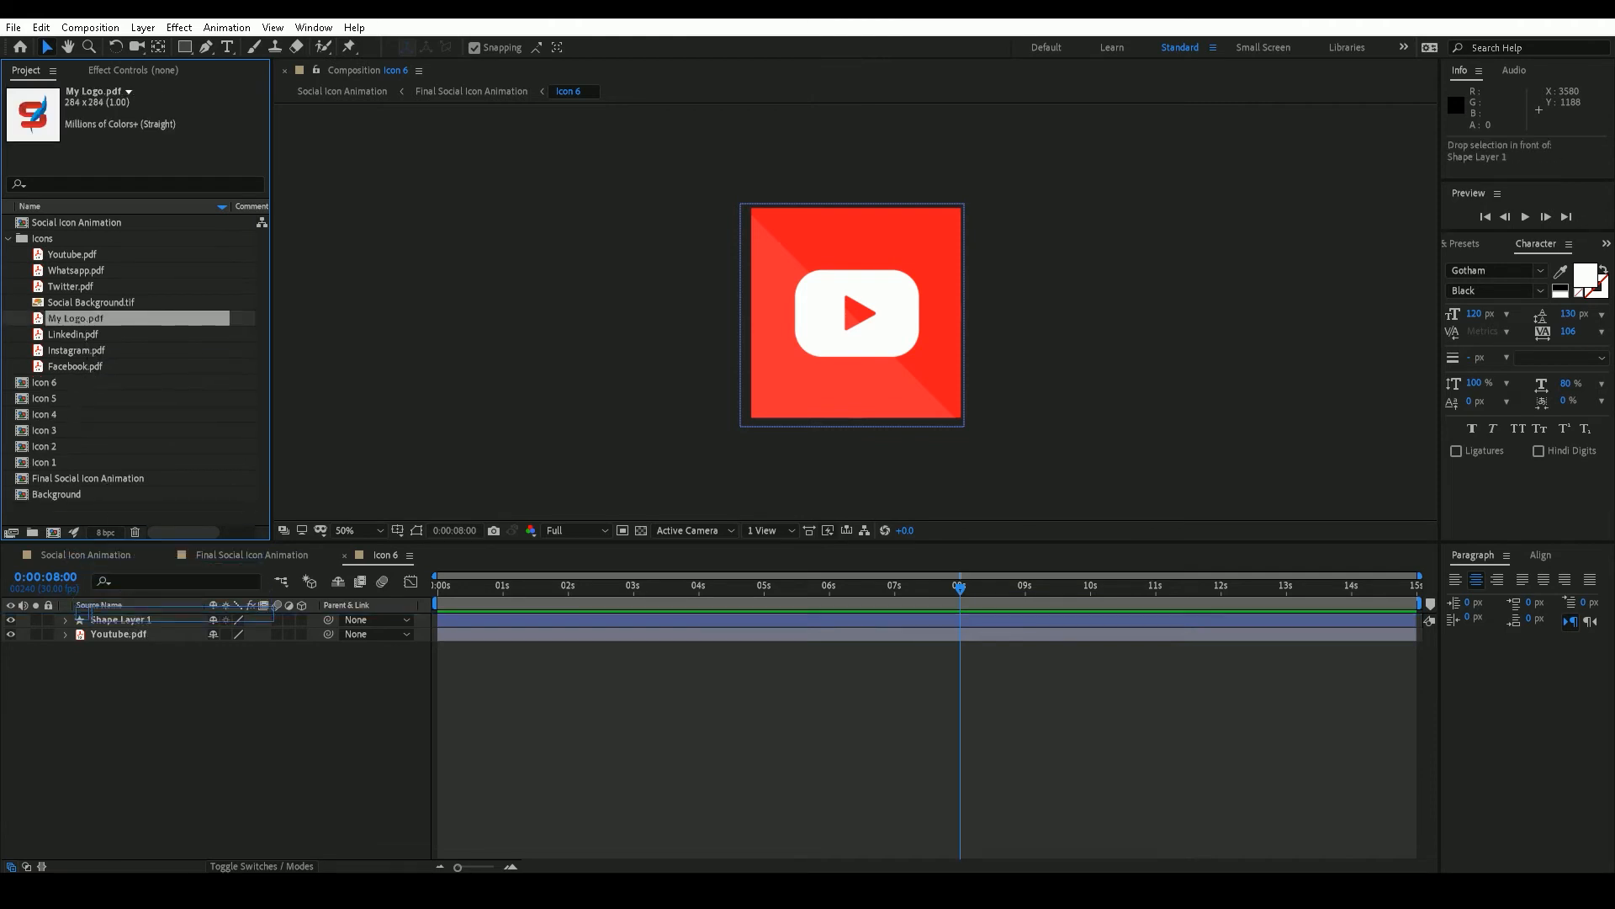
drag(447, 619, 953, 663)
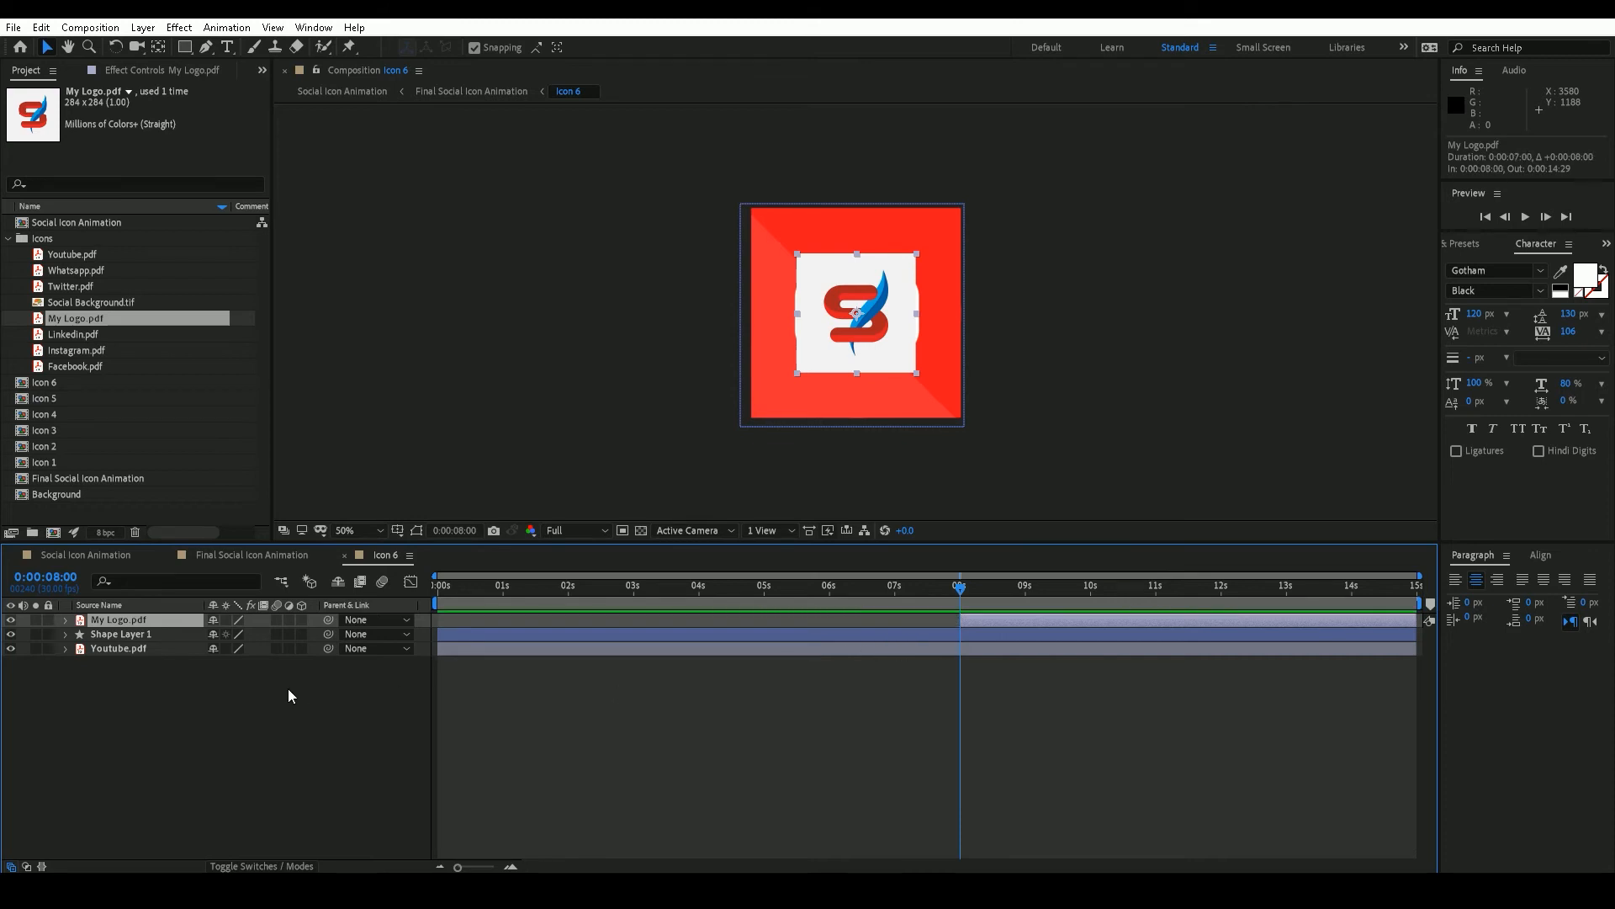
right_click(99, 621)
mouse_move(220, 238)
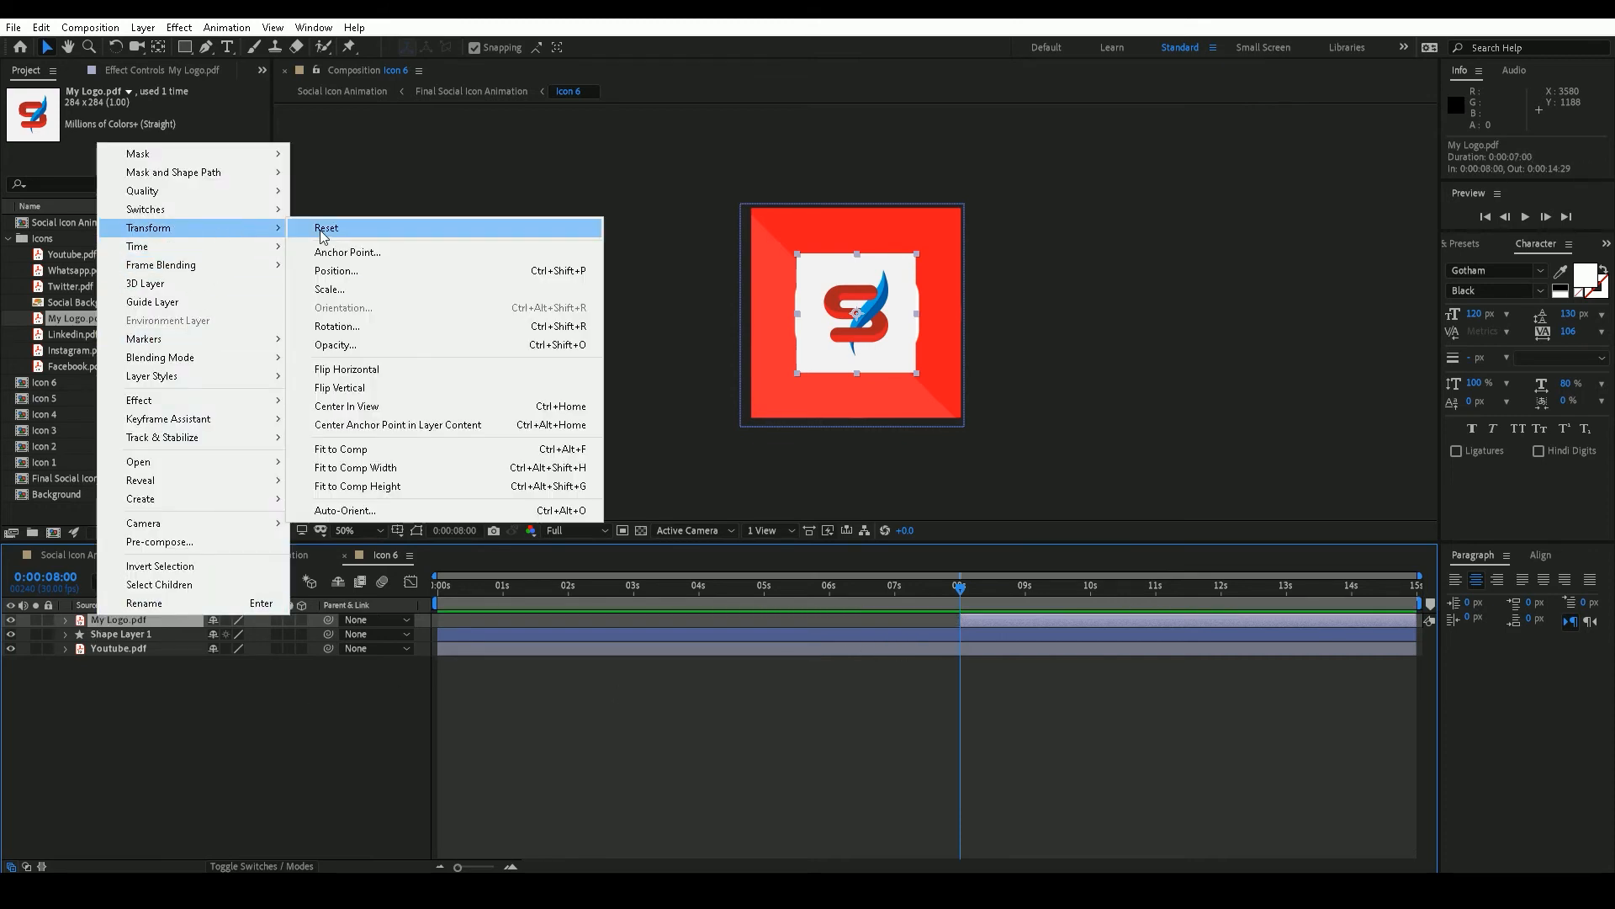
click(329, 457)
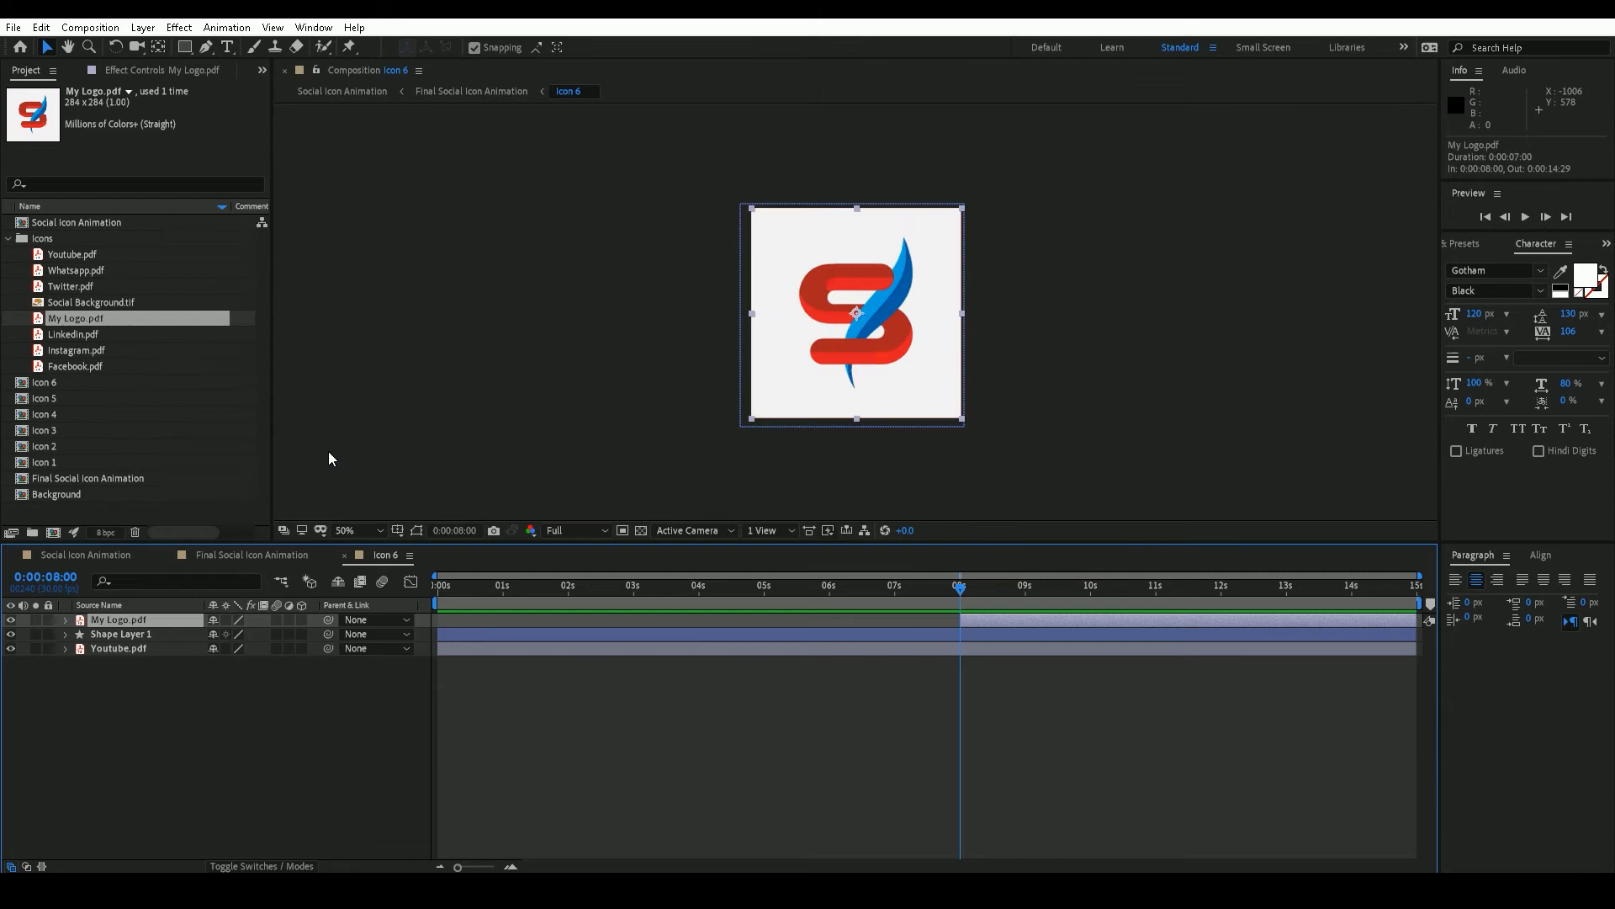
click(255, 679)
Step: Return to the Social Icon Animation composition, preview it with the logo on the cube, and collapse the Icons folder
click(94, 557)
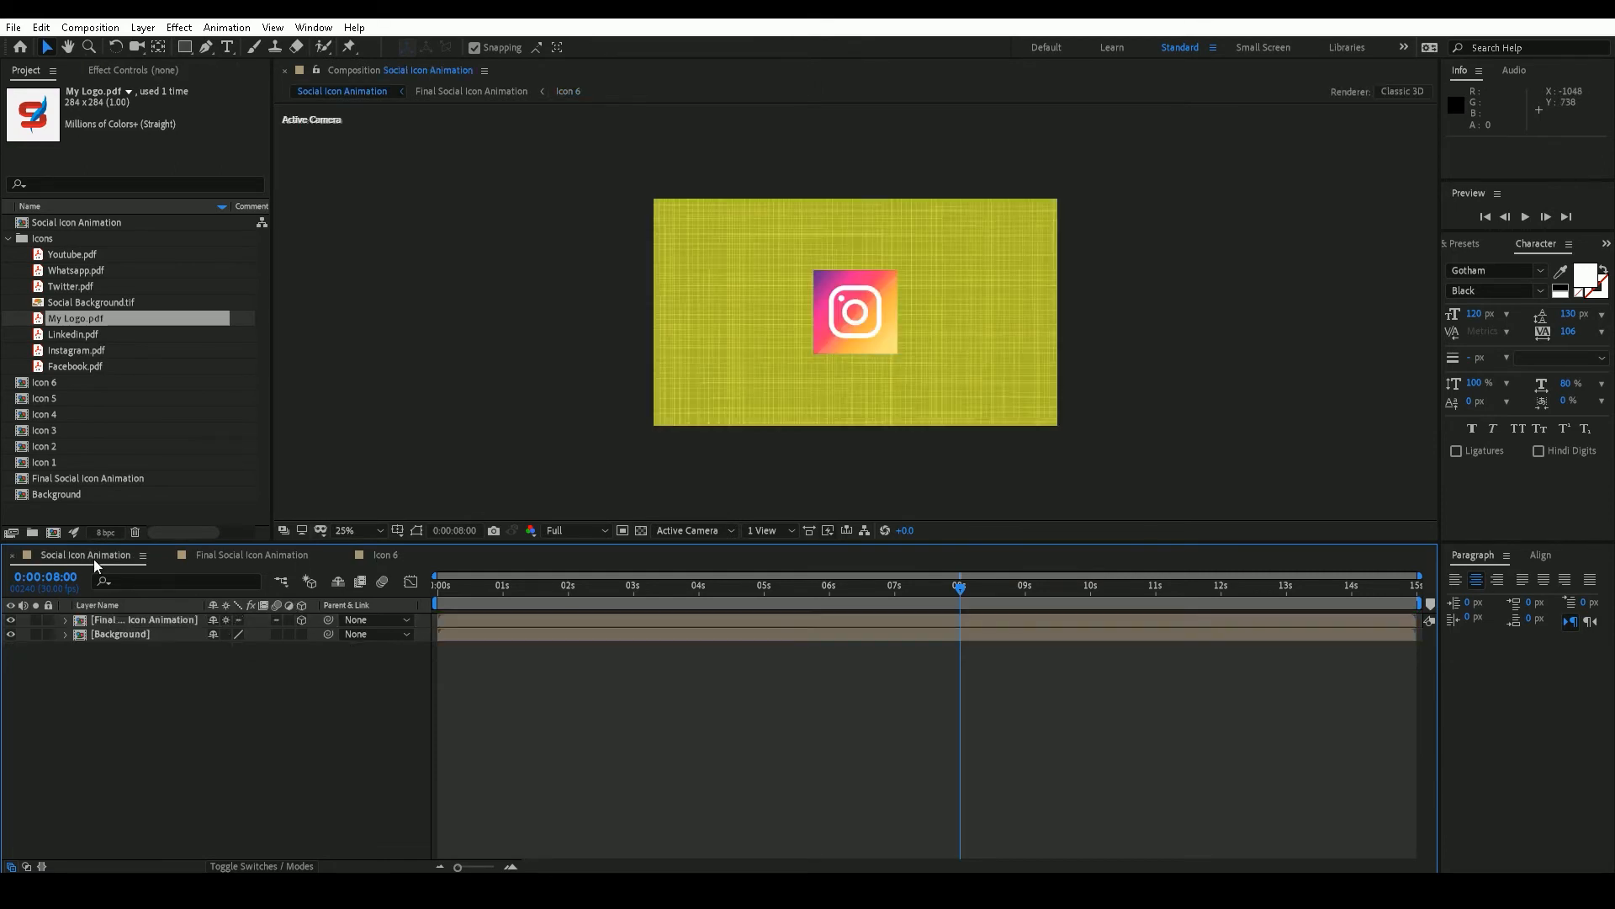
click(906, 589)
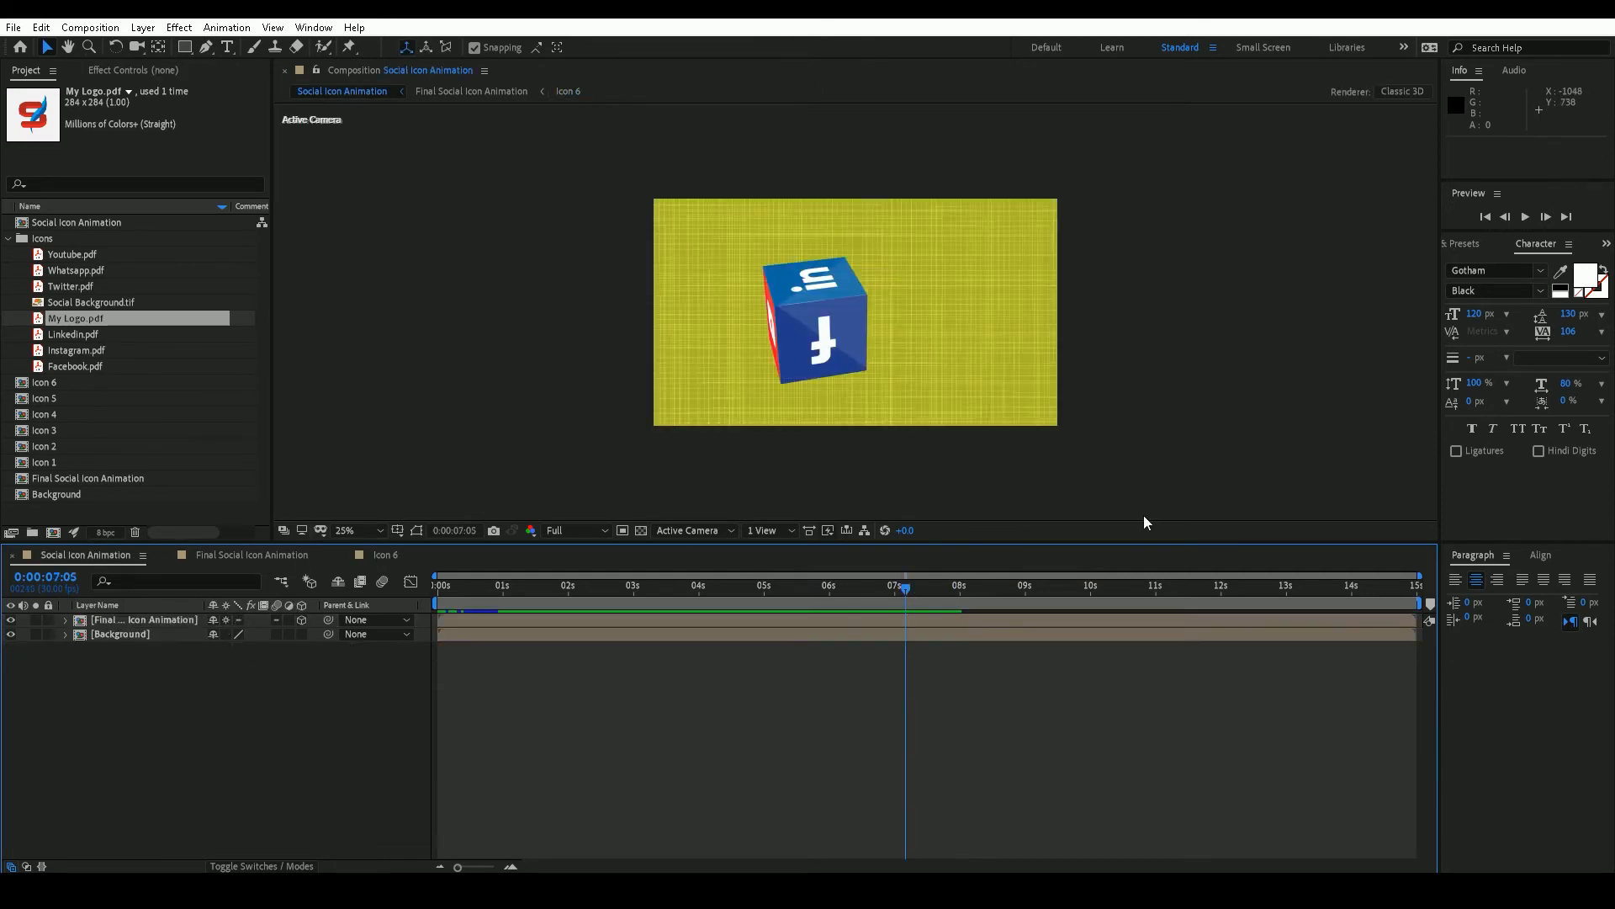
click(1526, 217)
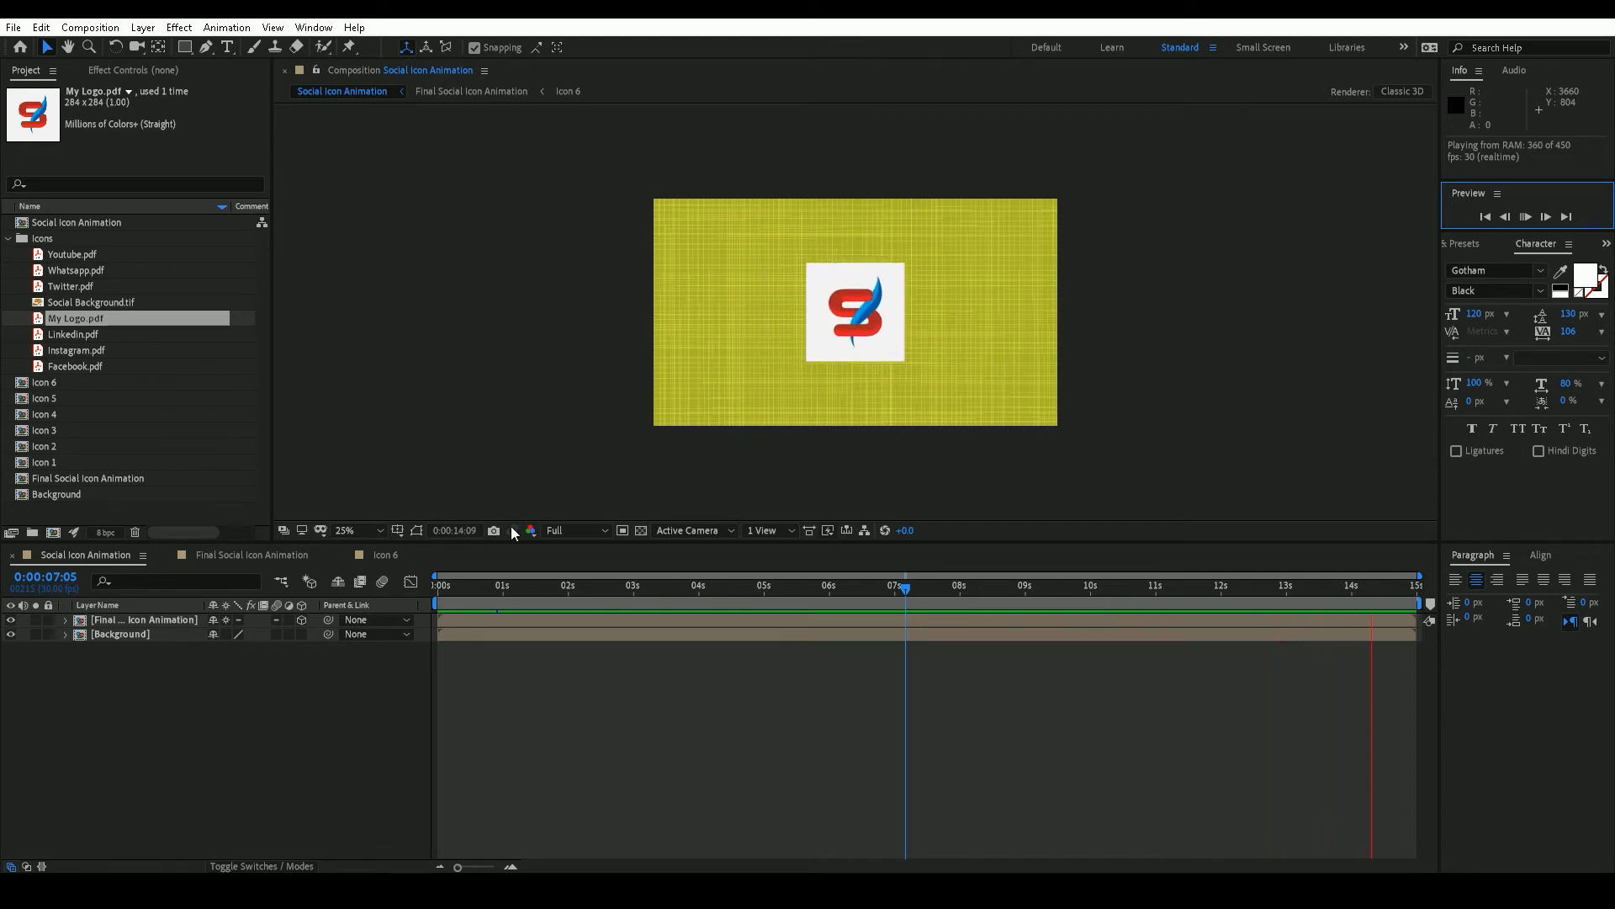
click(8, 239)
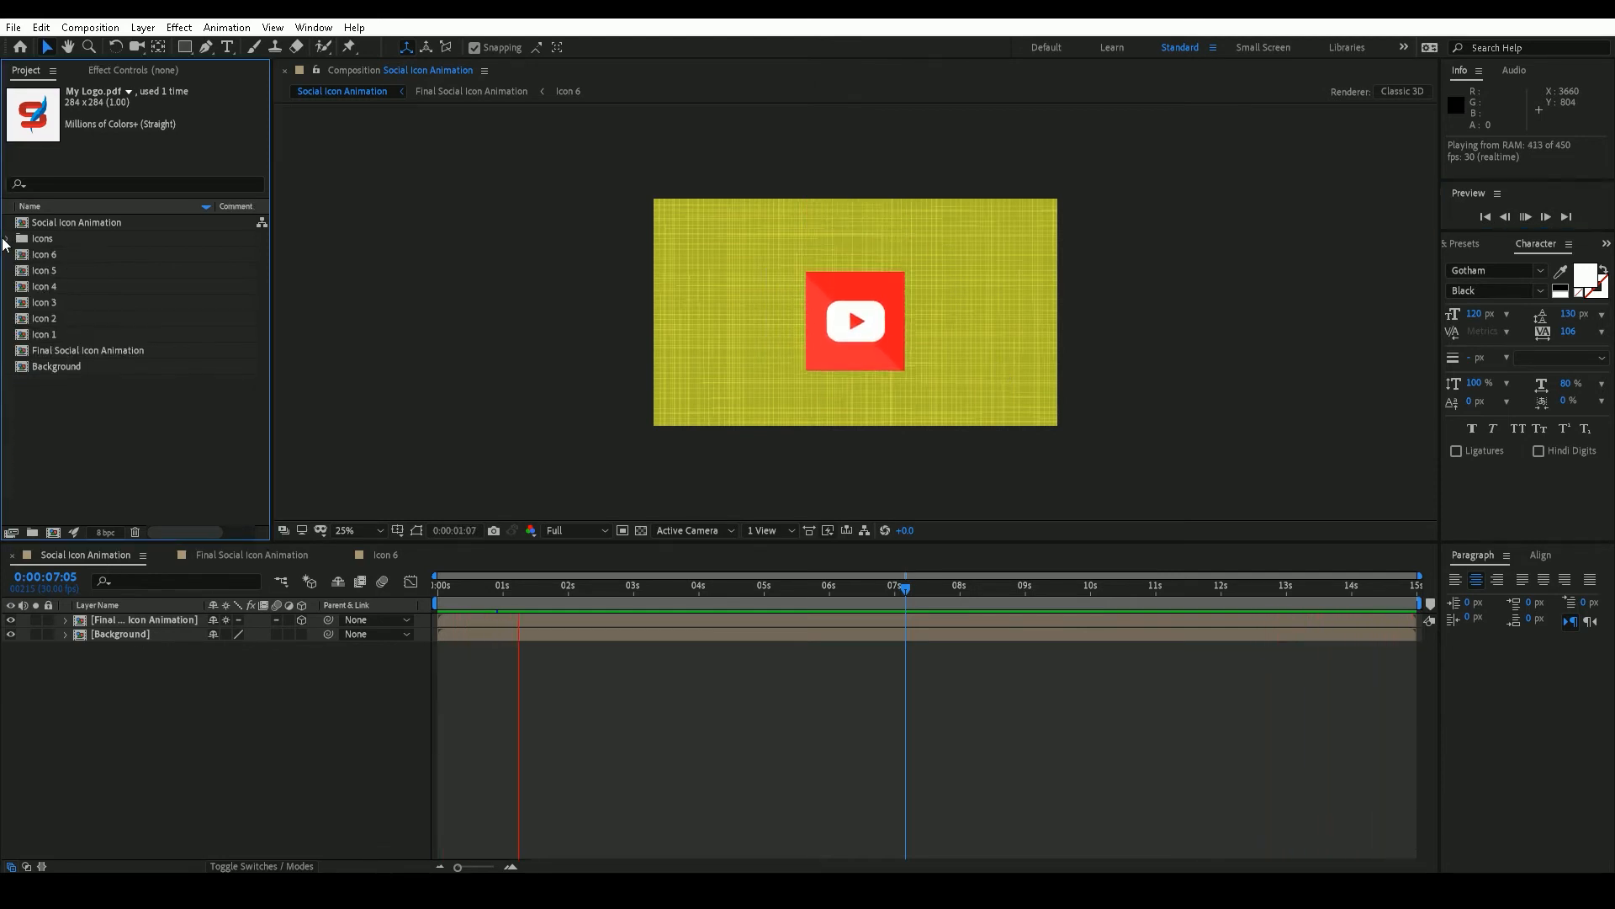
Step: Apply Easy Ease to all Position, X Rotation and Y Rotation keyframes of the cube layer
click(172, 673)
click(170, 621)
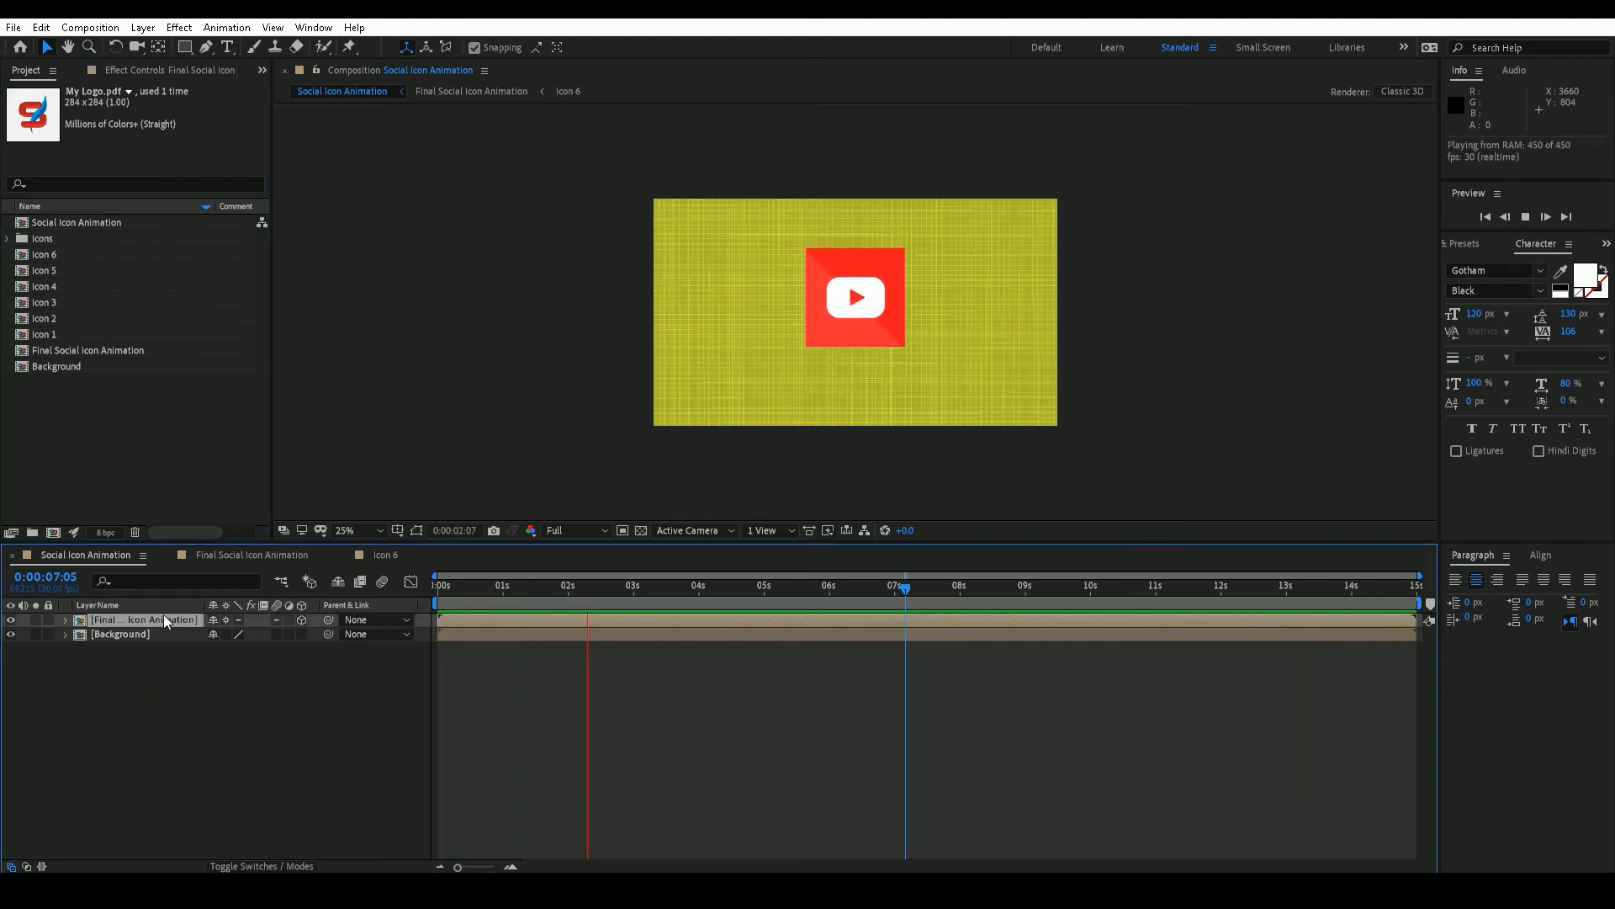
key(u)
drag(1315, 629, 425, 701)
right_click(439, 634)
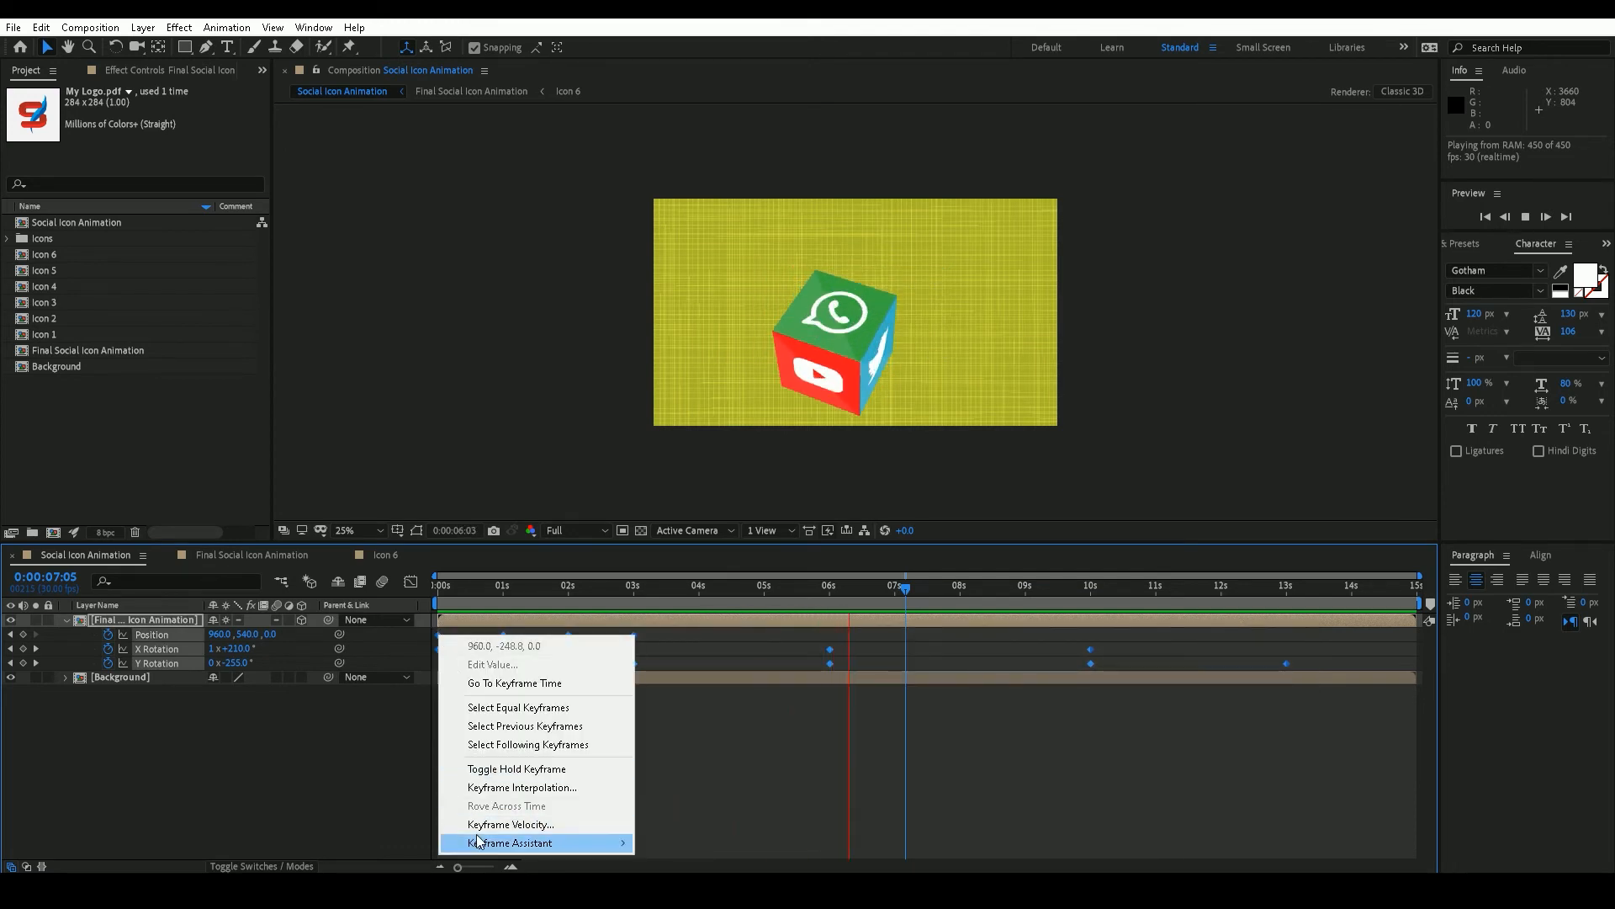
mouse_move(482, 843)
click(683, 732)
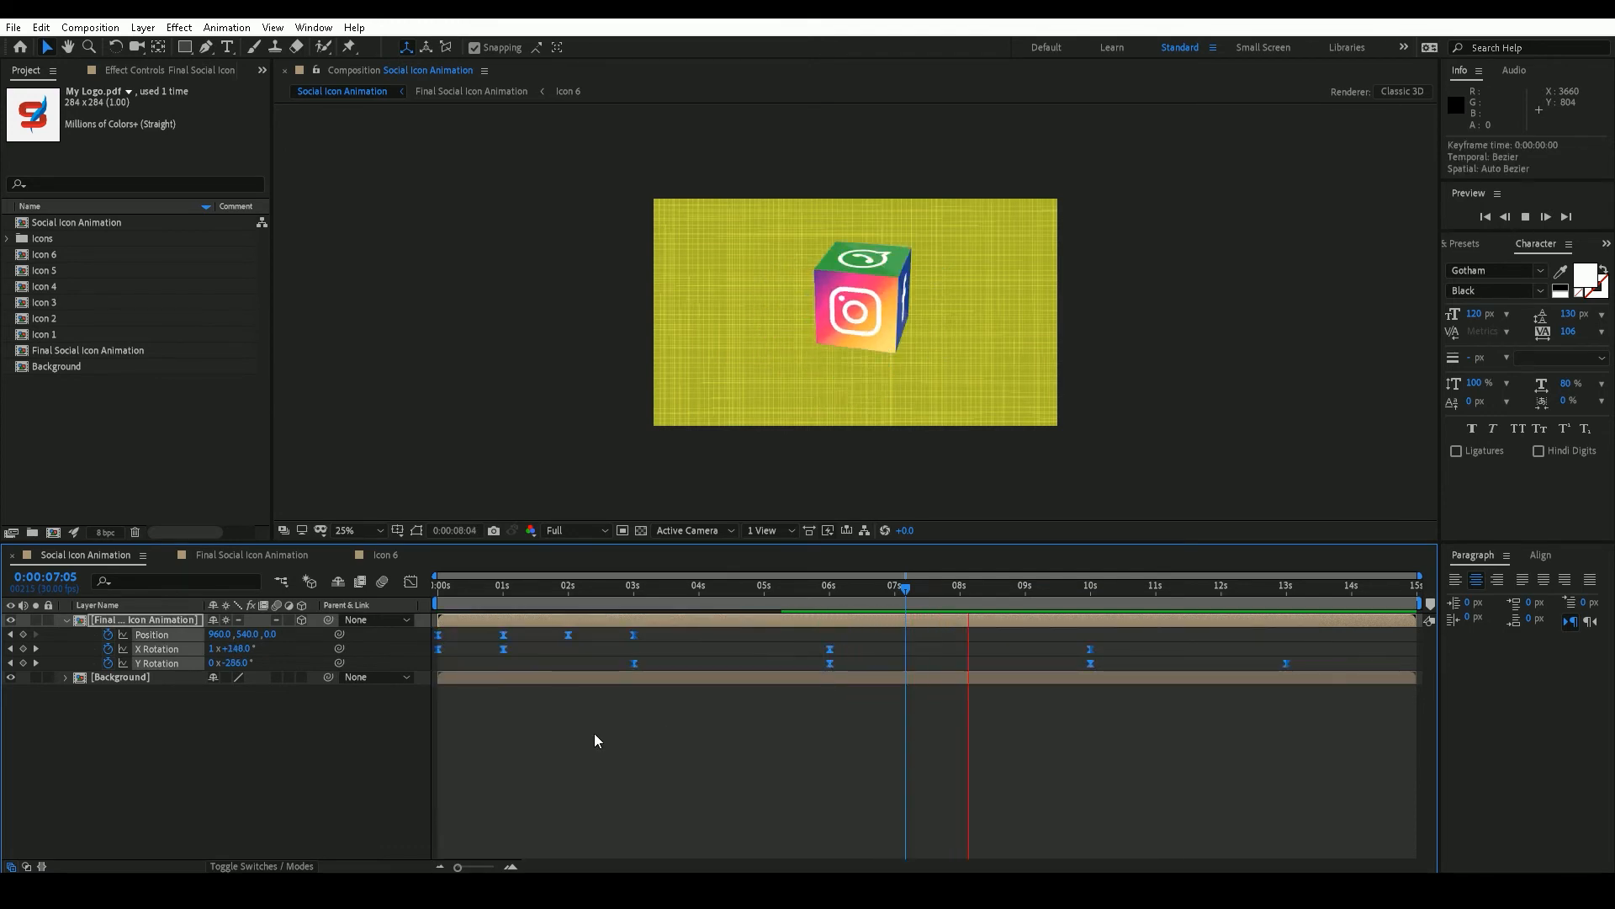
Step: Reshape the cube's Position speed curve in the Graph Editor so each movement starts fast and slows down gradually
click(410, 582)
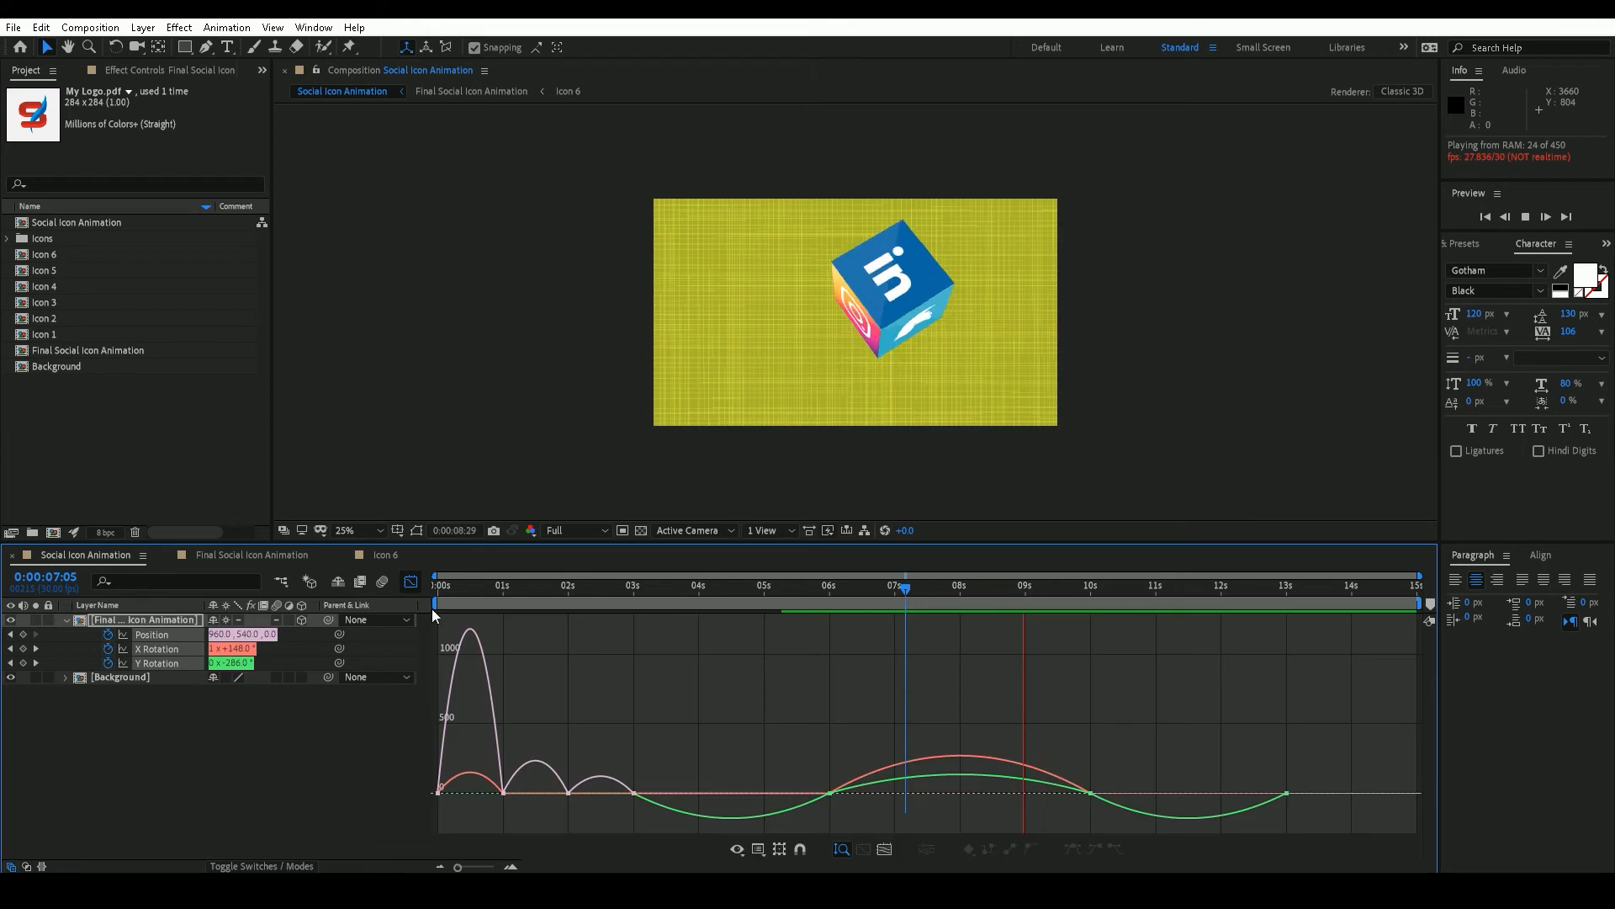
click(504, 794)
drag(494, 793, 613, 801)
click(719, 587)
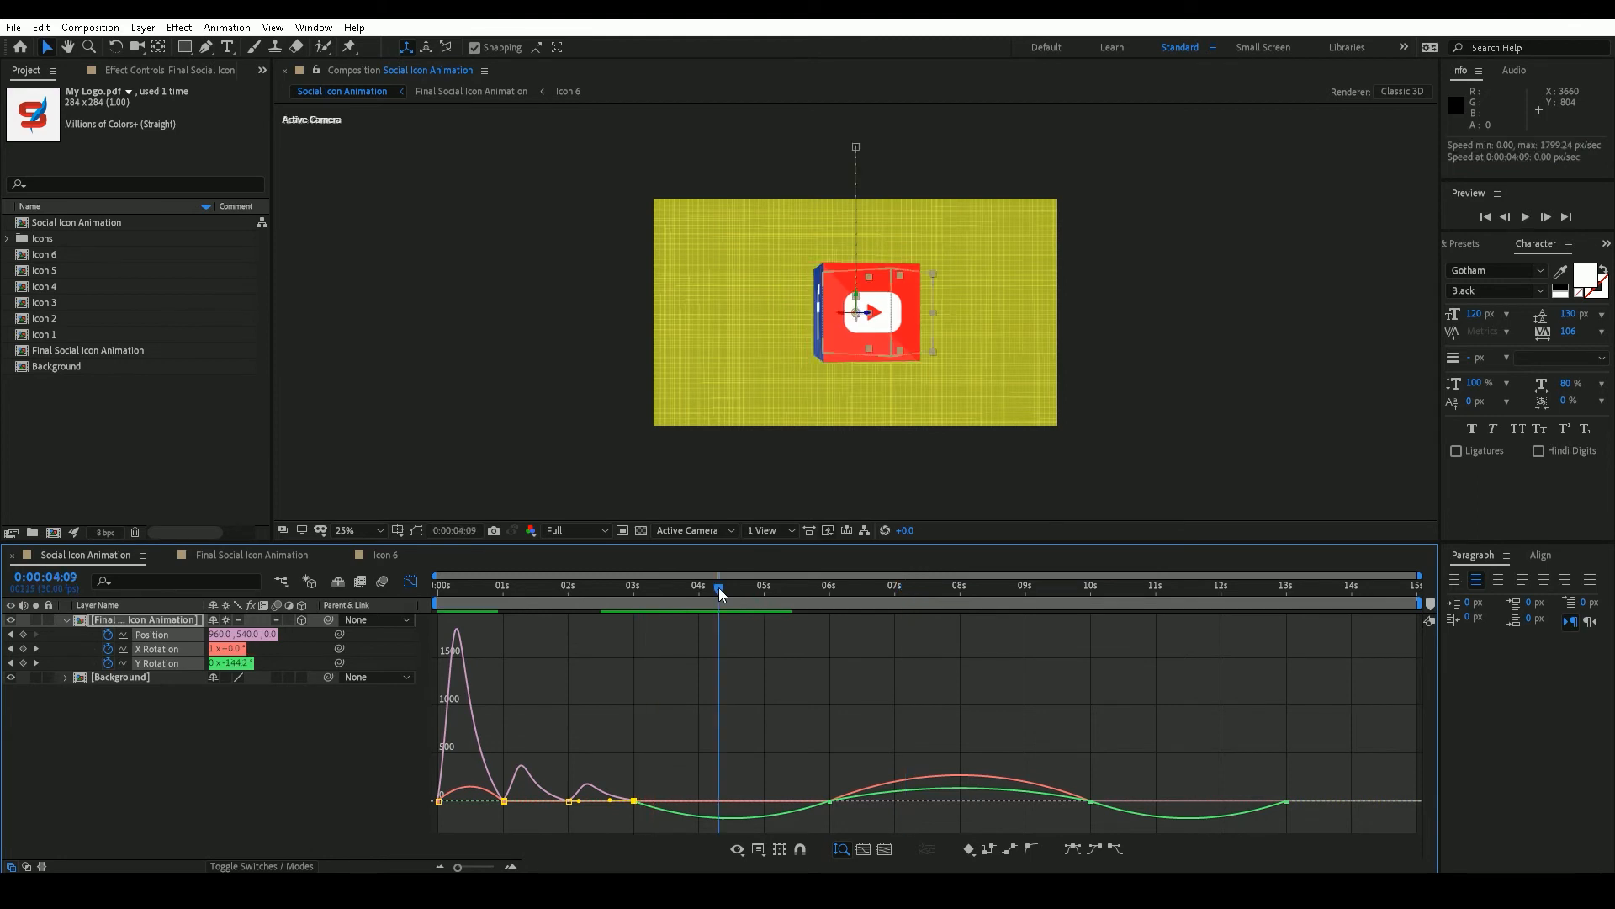
Step: Lengthen the incoming ease of the cube's Y Rotation keyframes at 6 and 10 seconds, with about 52% influence at 10 seconds
click(802, 807)
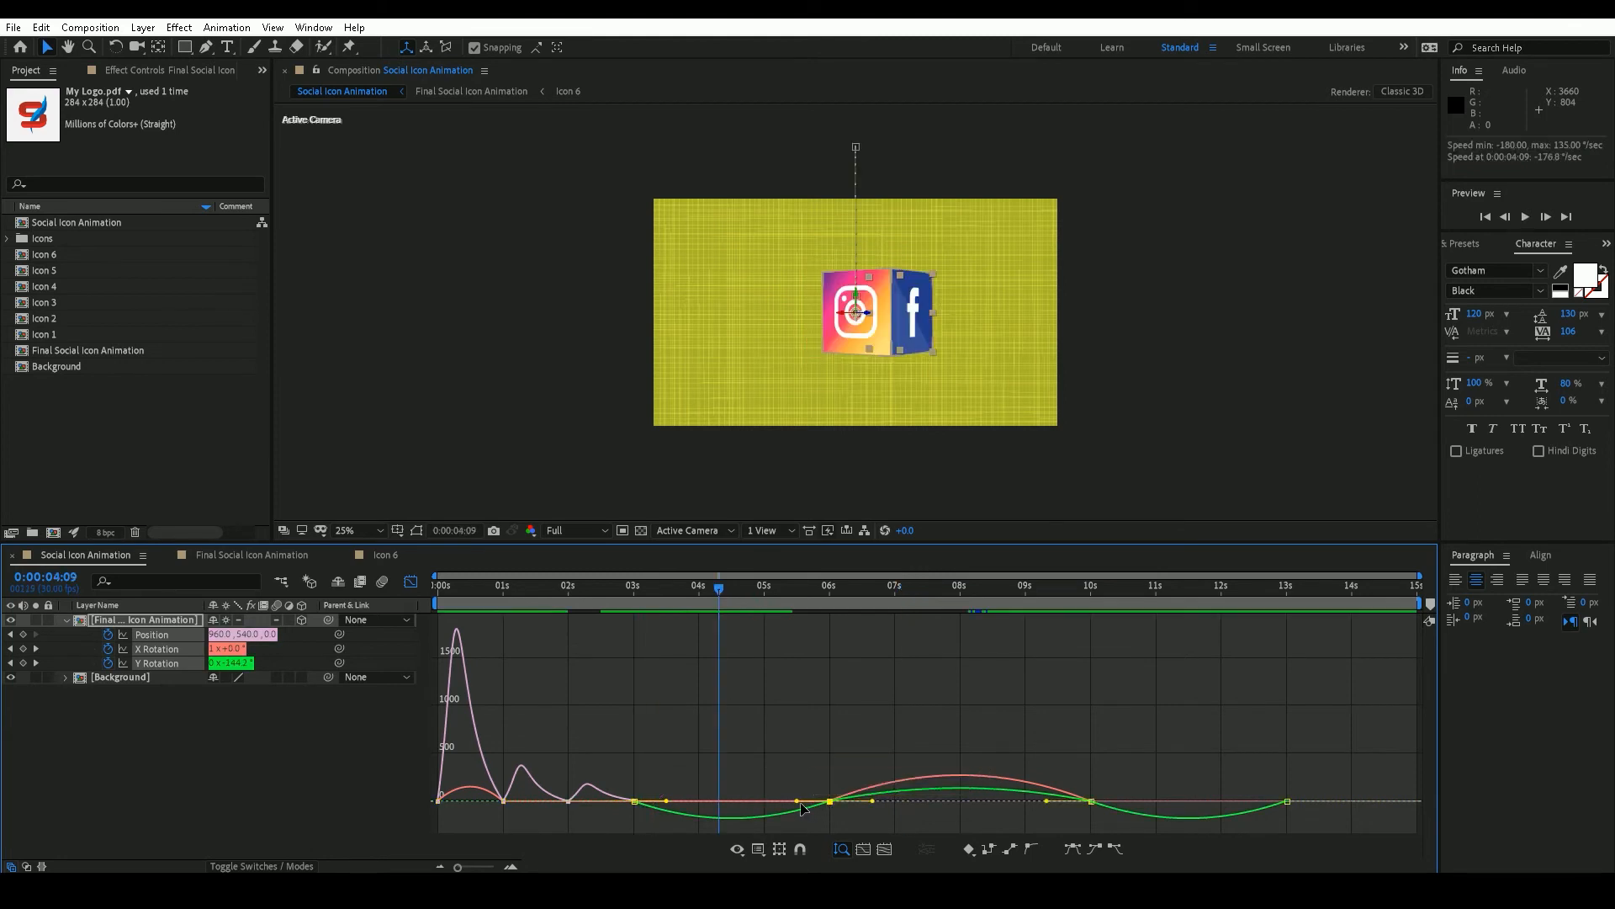
drag(801, 806, 767, 801)
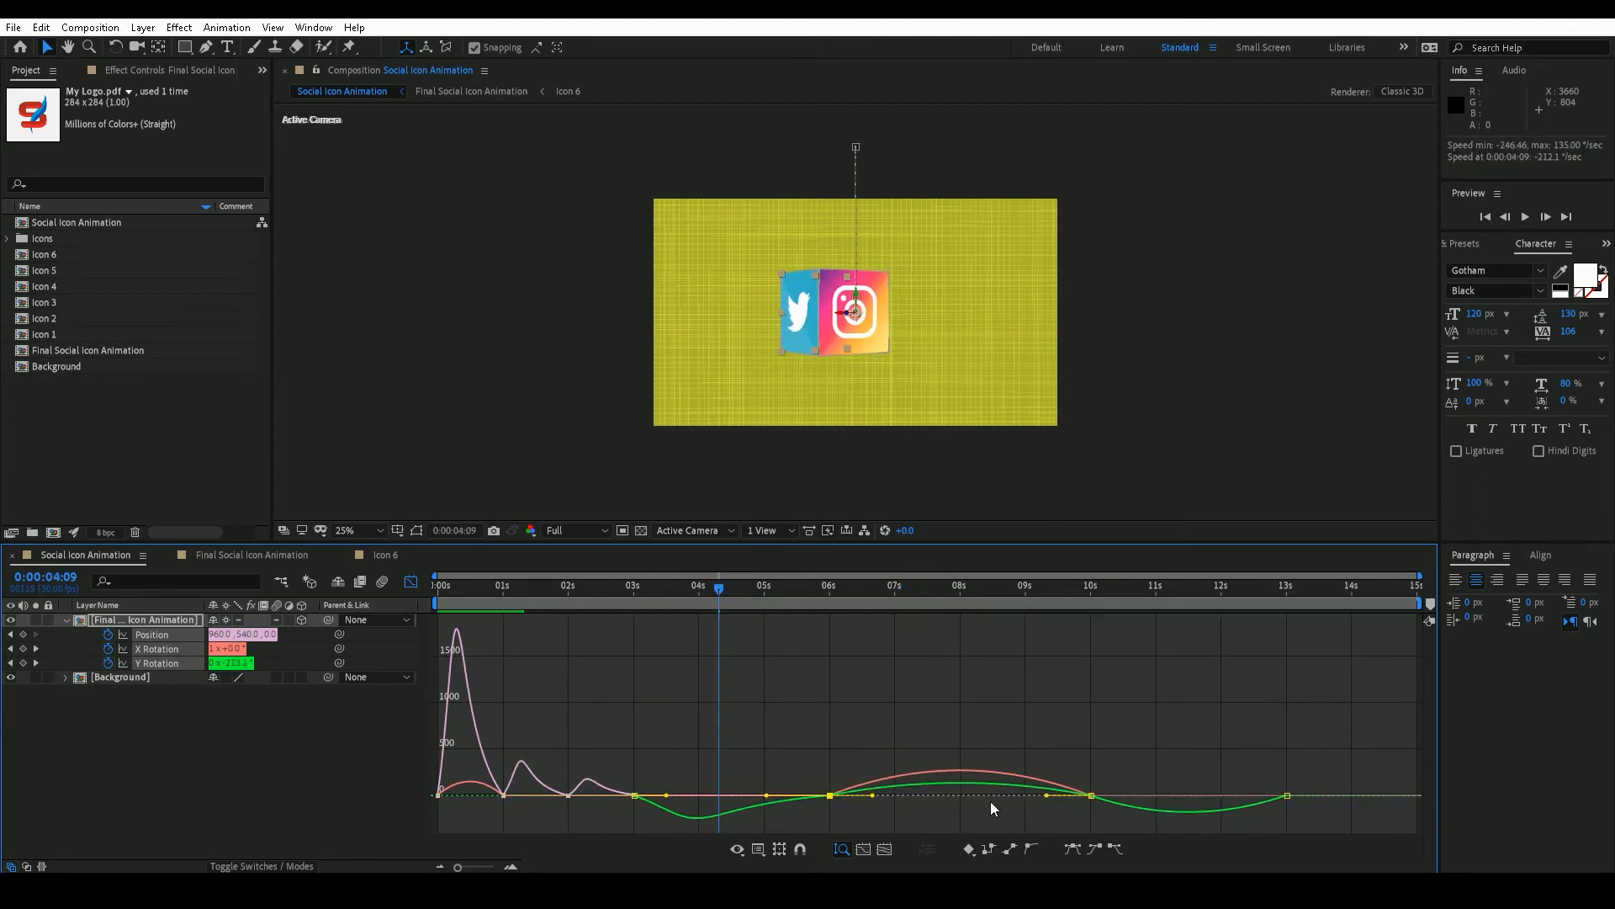
drag(1046, 796, 1023, 795)
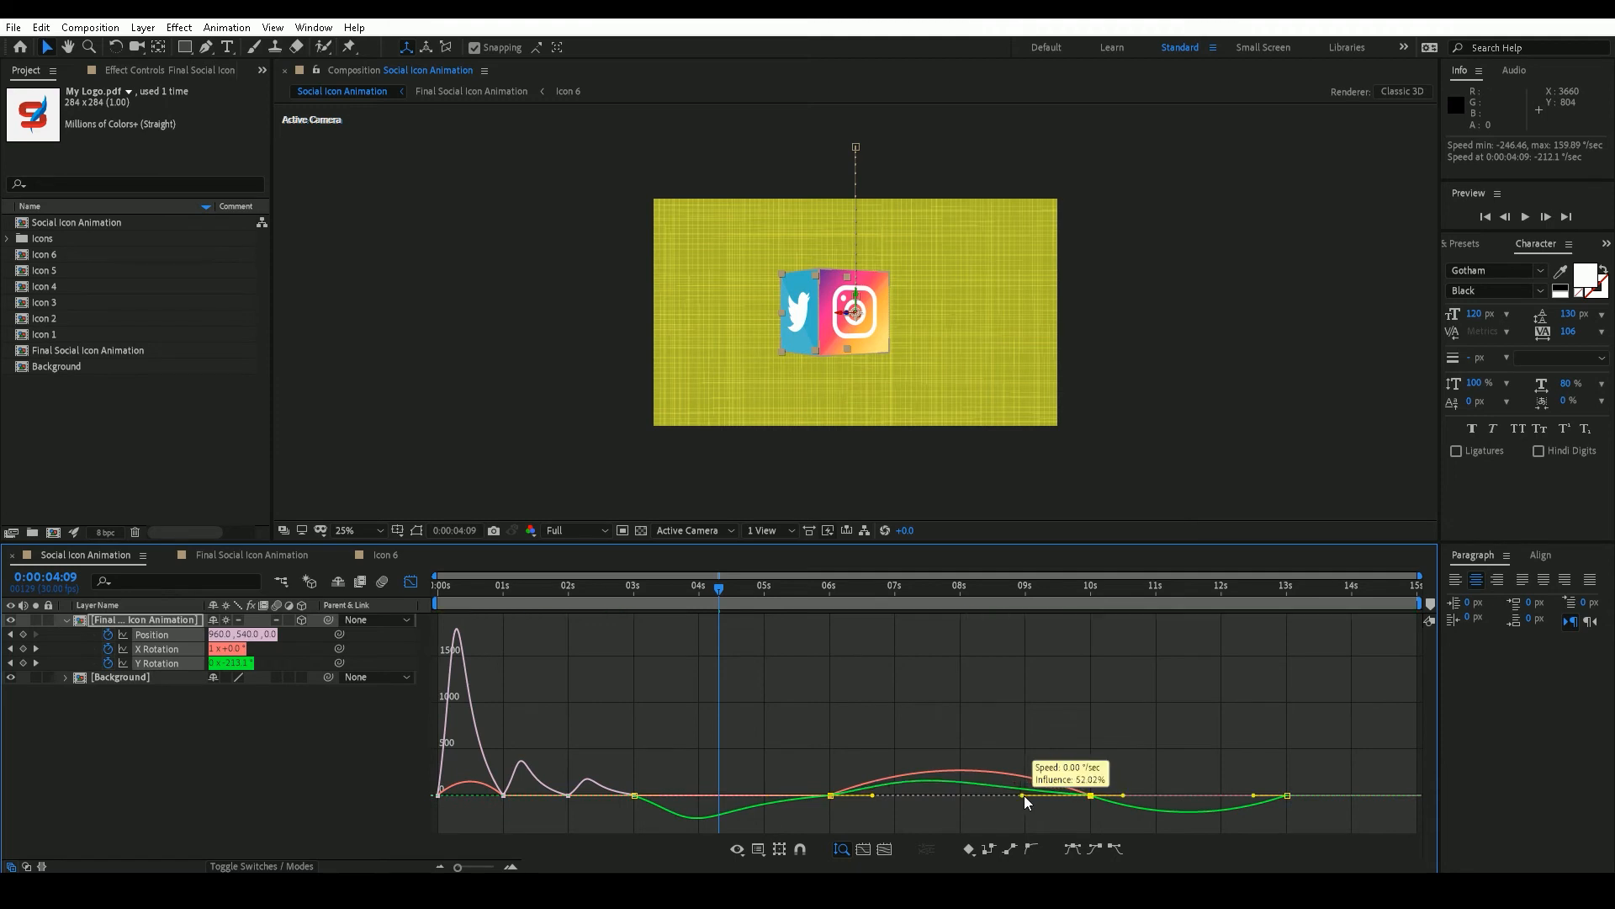
Step: Lengthen the incoming ease of X Rotation at 10 seconds and Y Rotation at 13 seconds, then close the Graph Editor and collapse the layer
click(1046, 791)
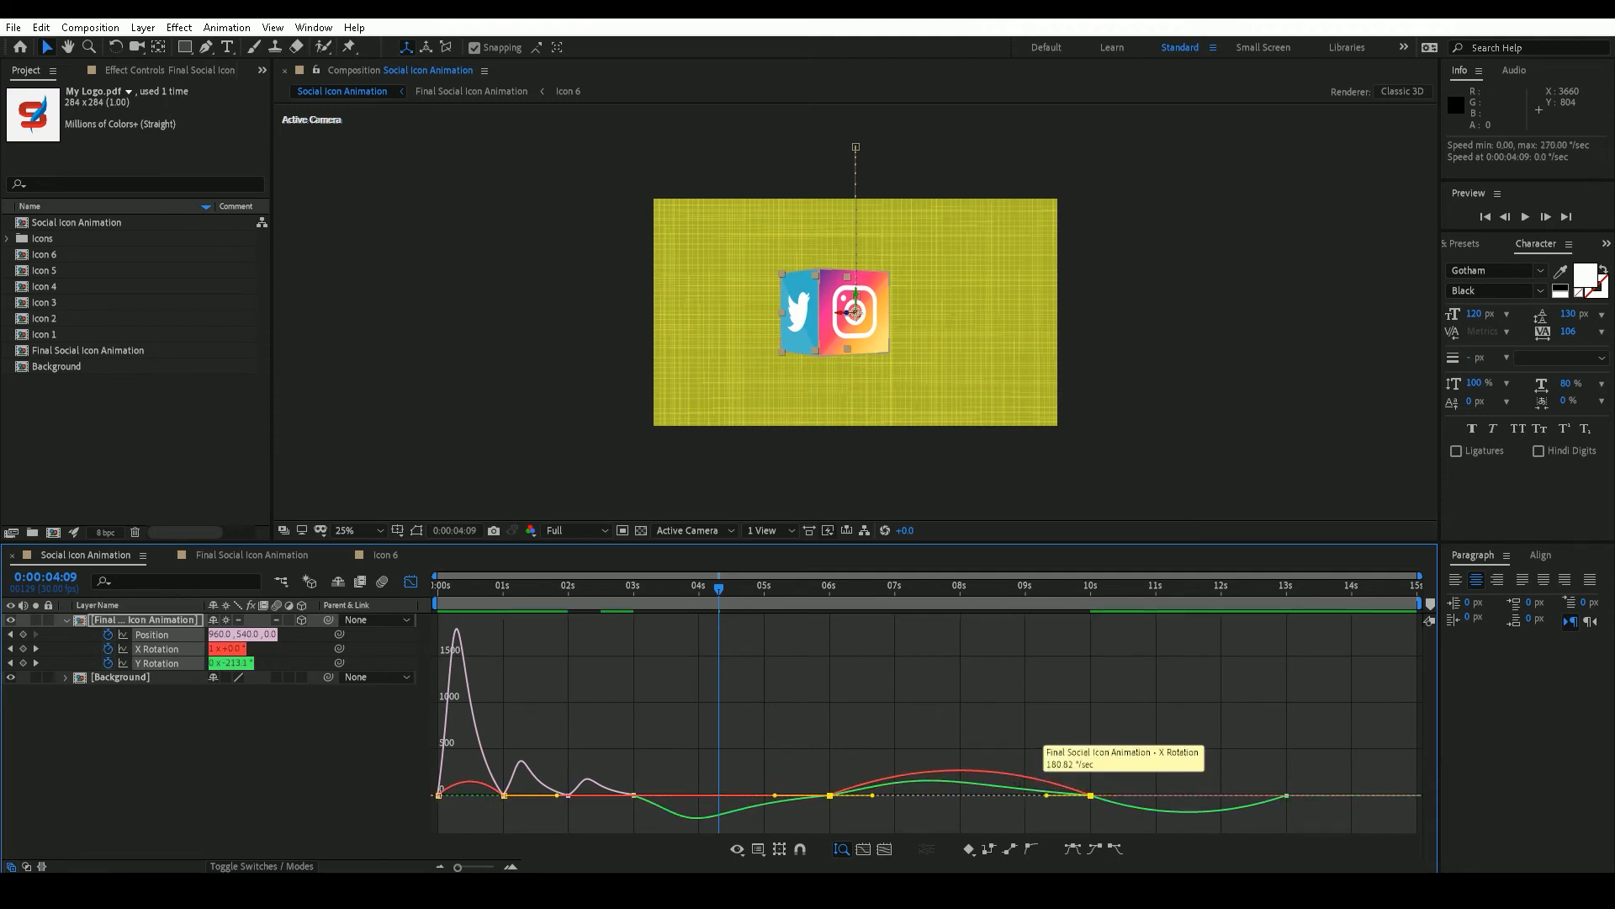
drag(1047, 796, 1024, 796)
click(1287, 795)
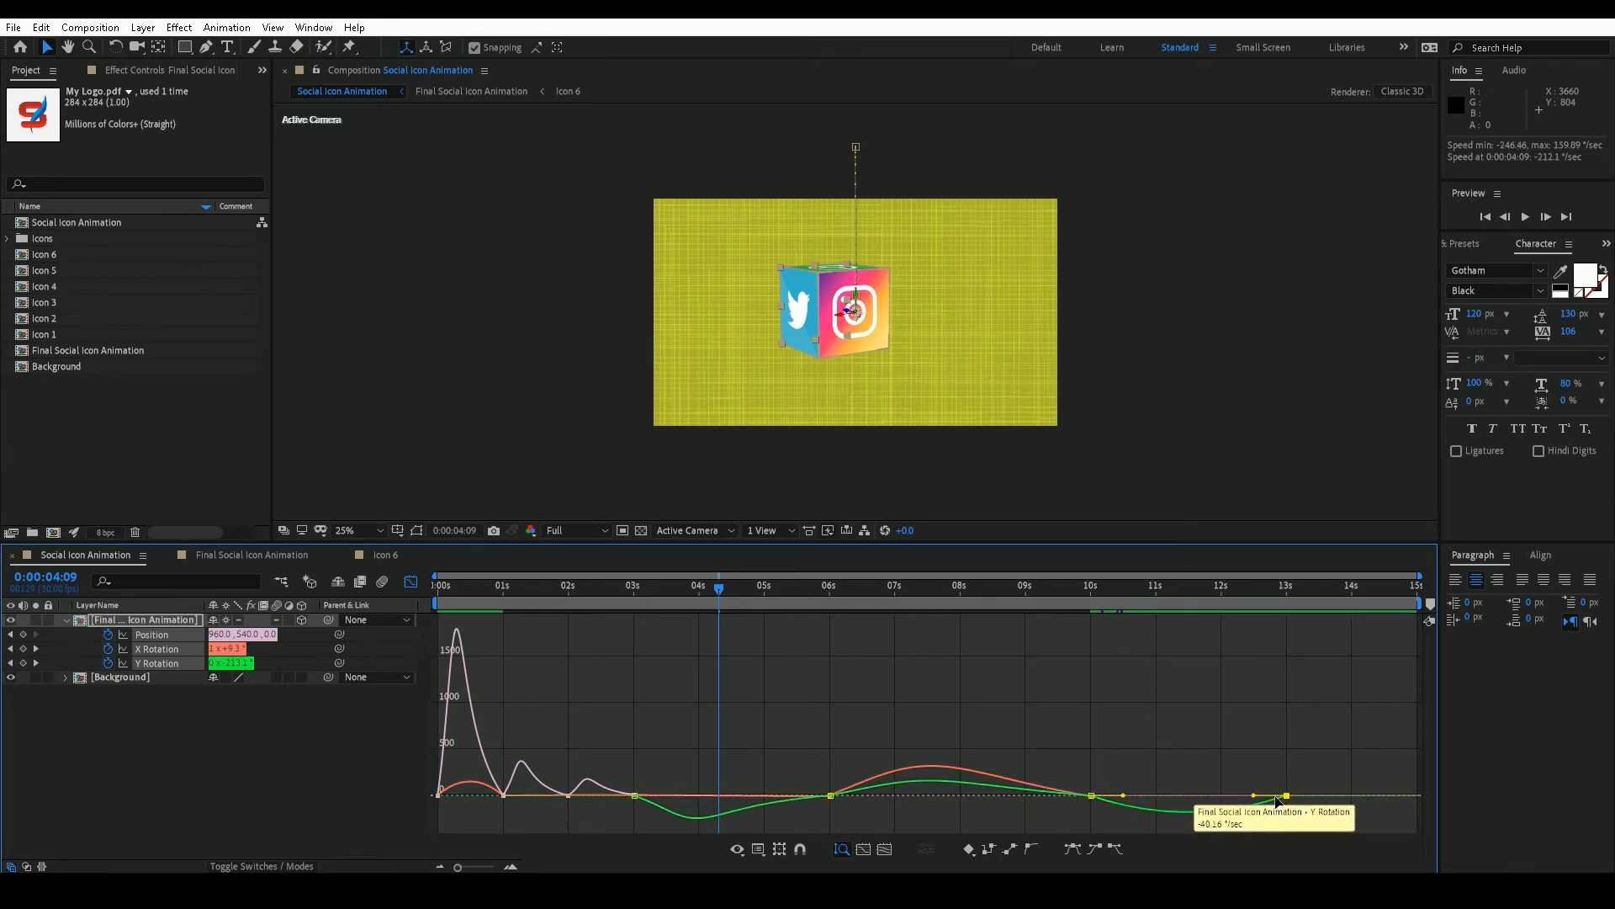
drag(1254, 796, 1229, 795)
click(416, 586)
click(168, 766)
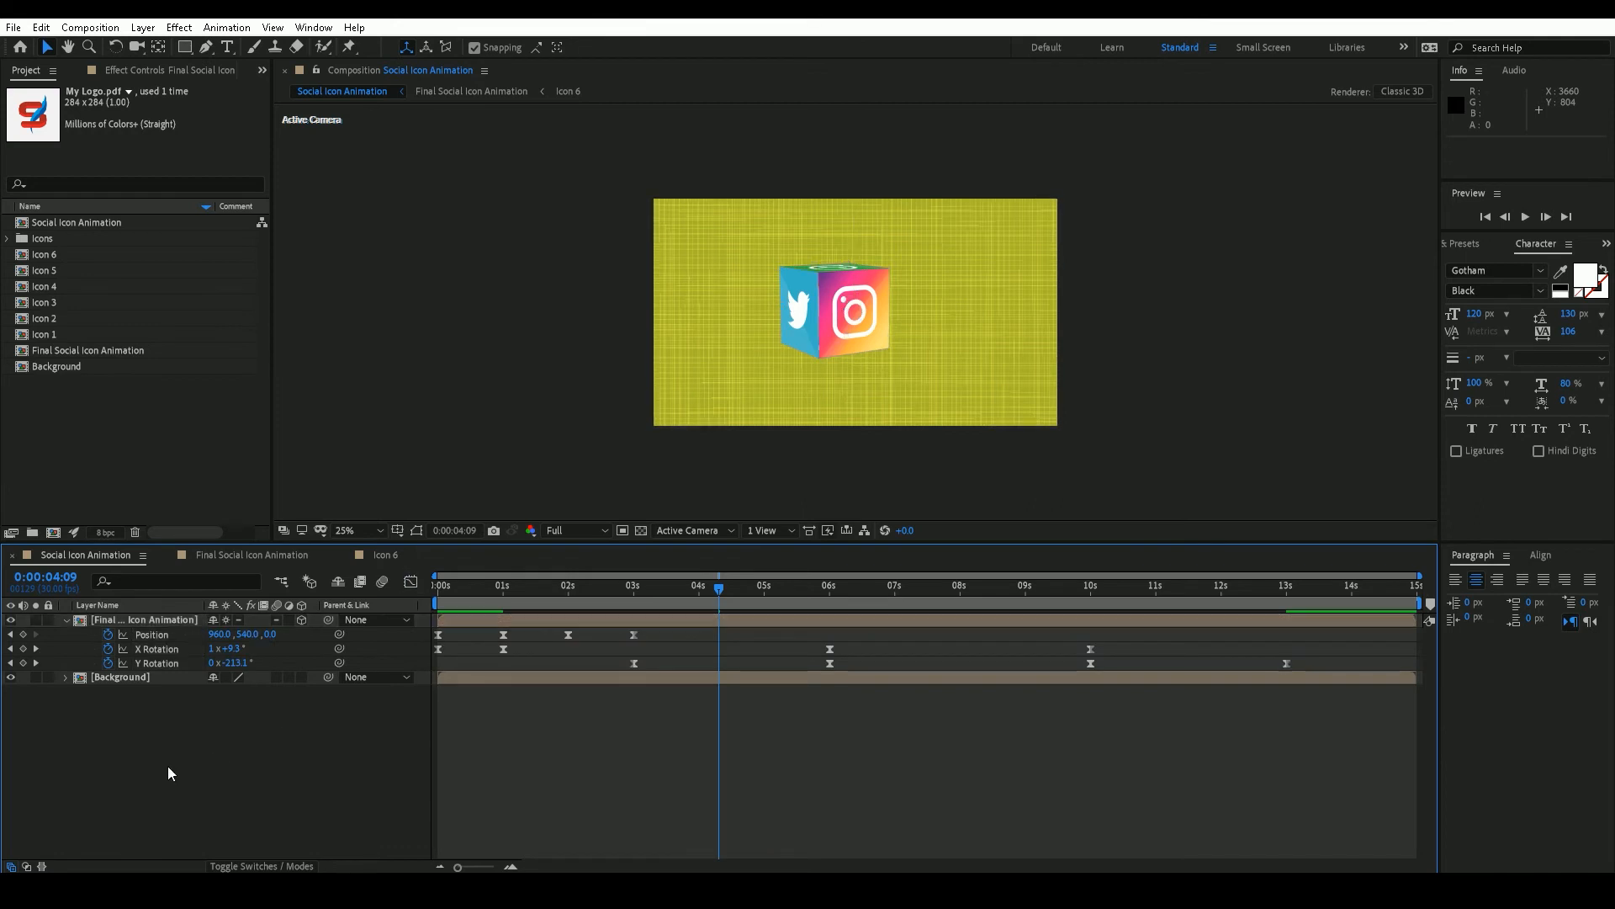
click(65, 620)
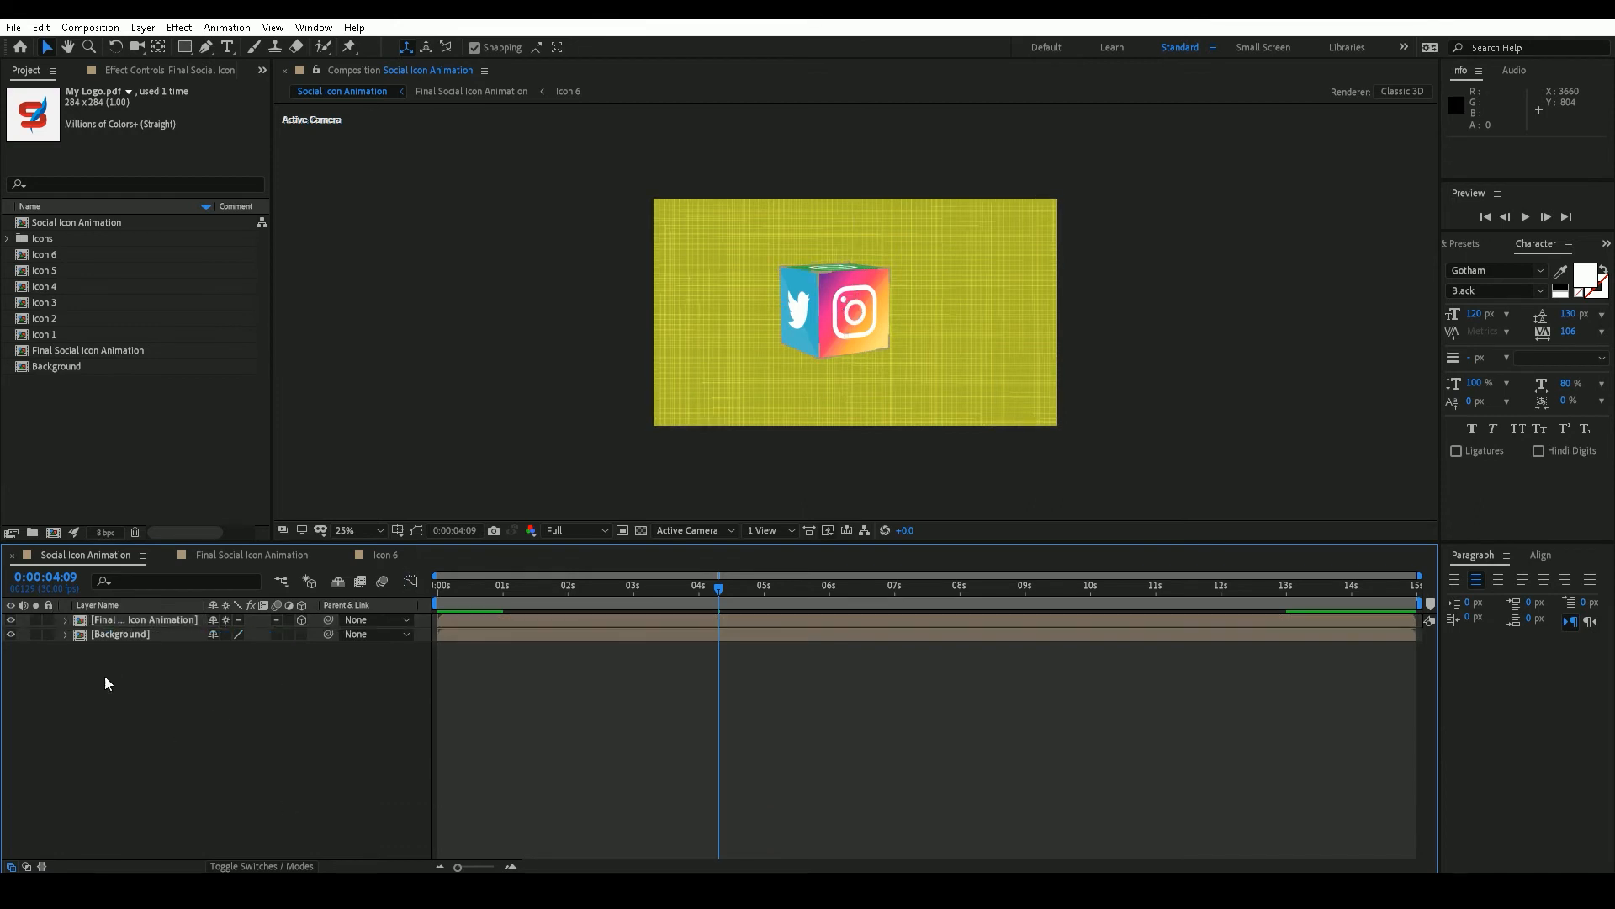
Step: Preview the eased cube animation from the start and move the current time to 0:00:03:07
click(1483, 217)
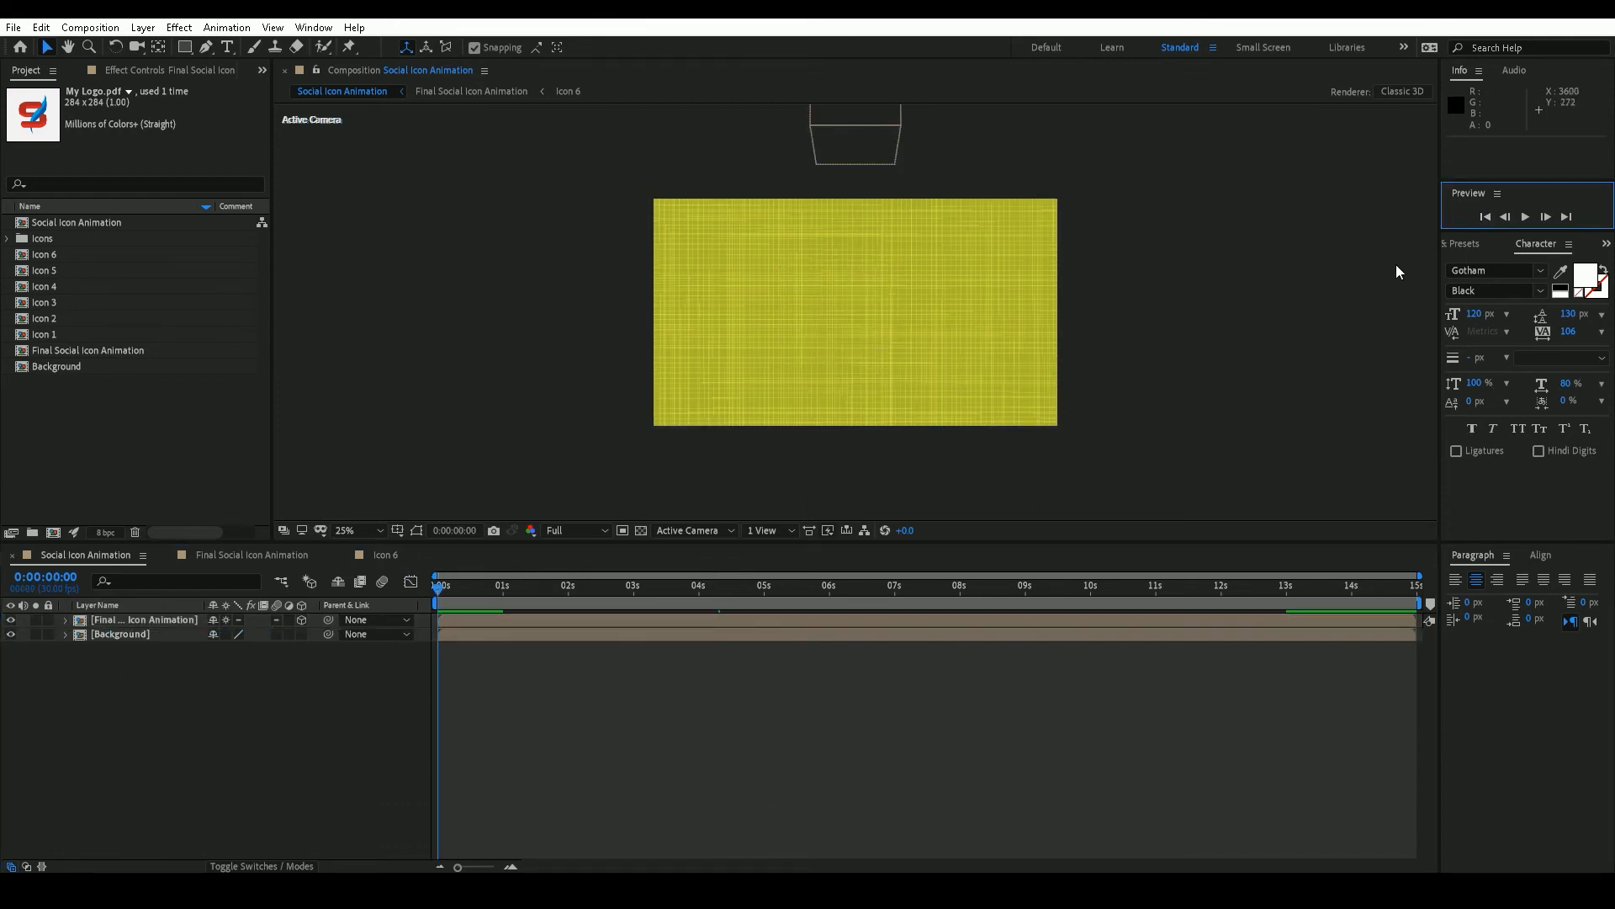
click(1526, 218)
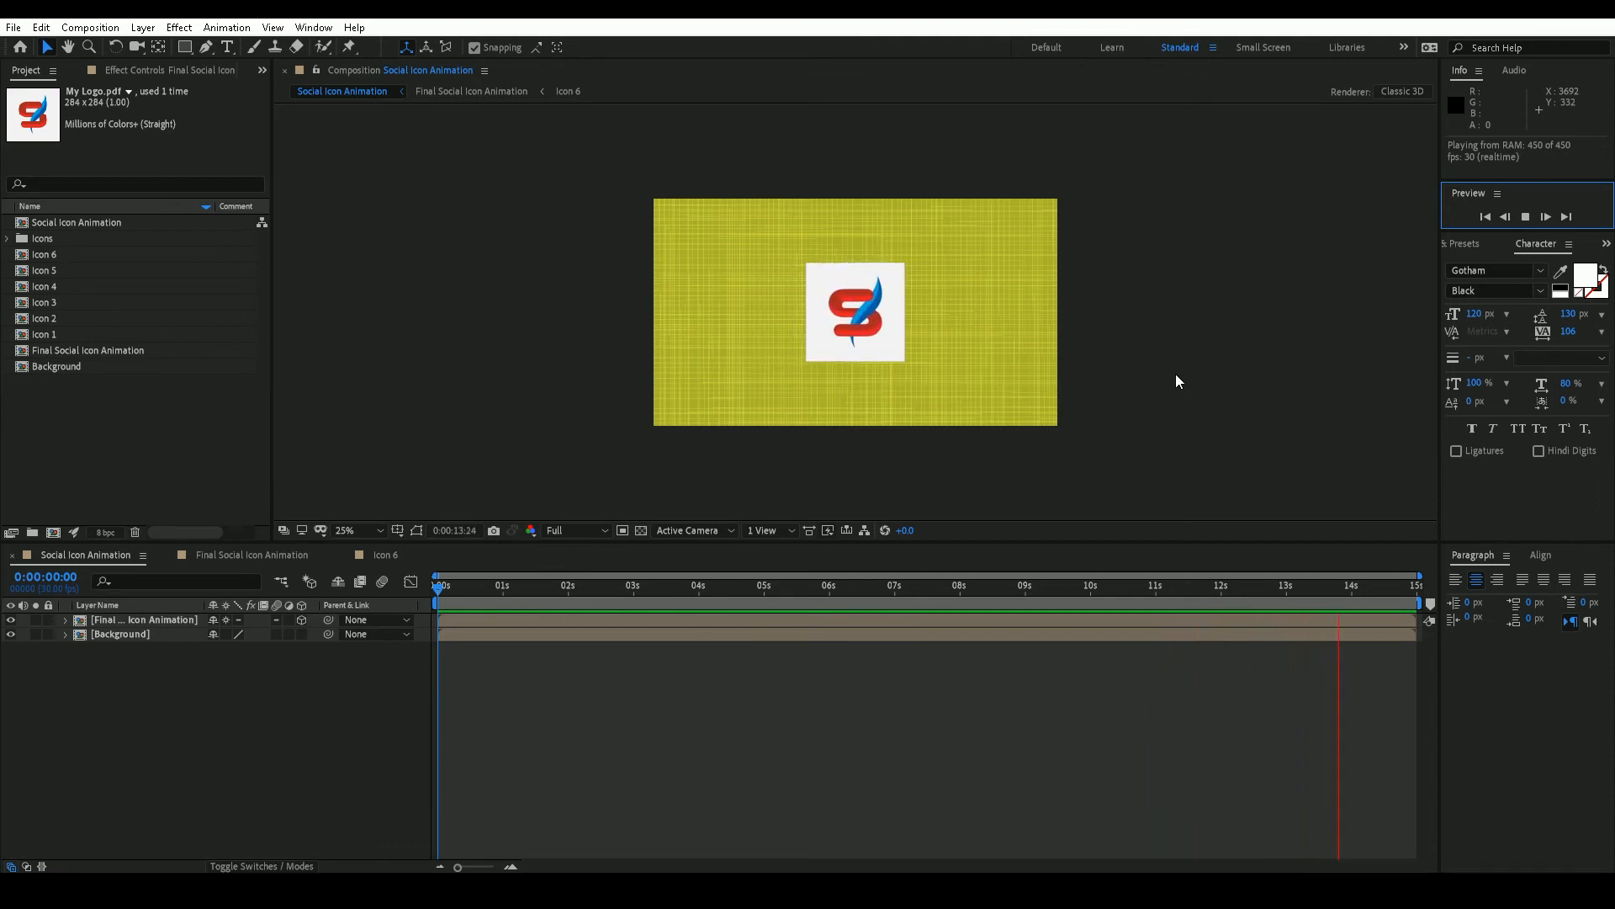
click(649, 589)
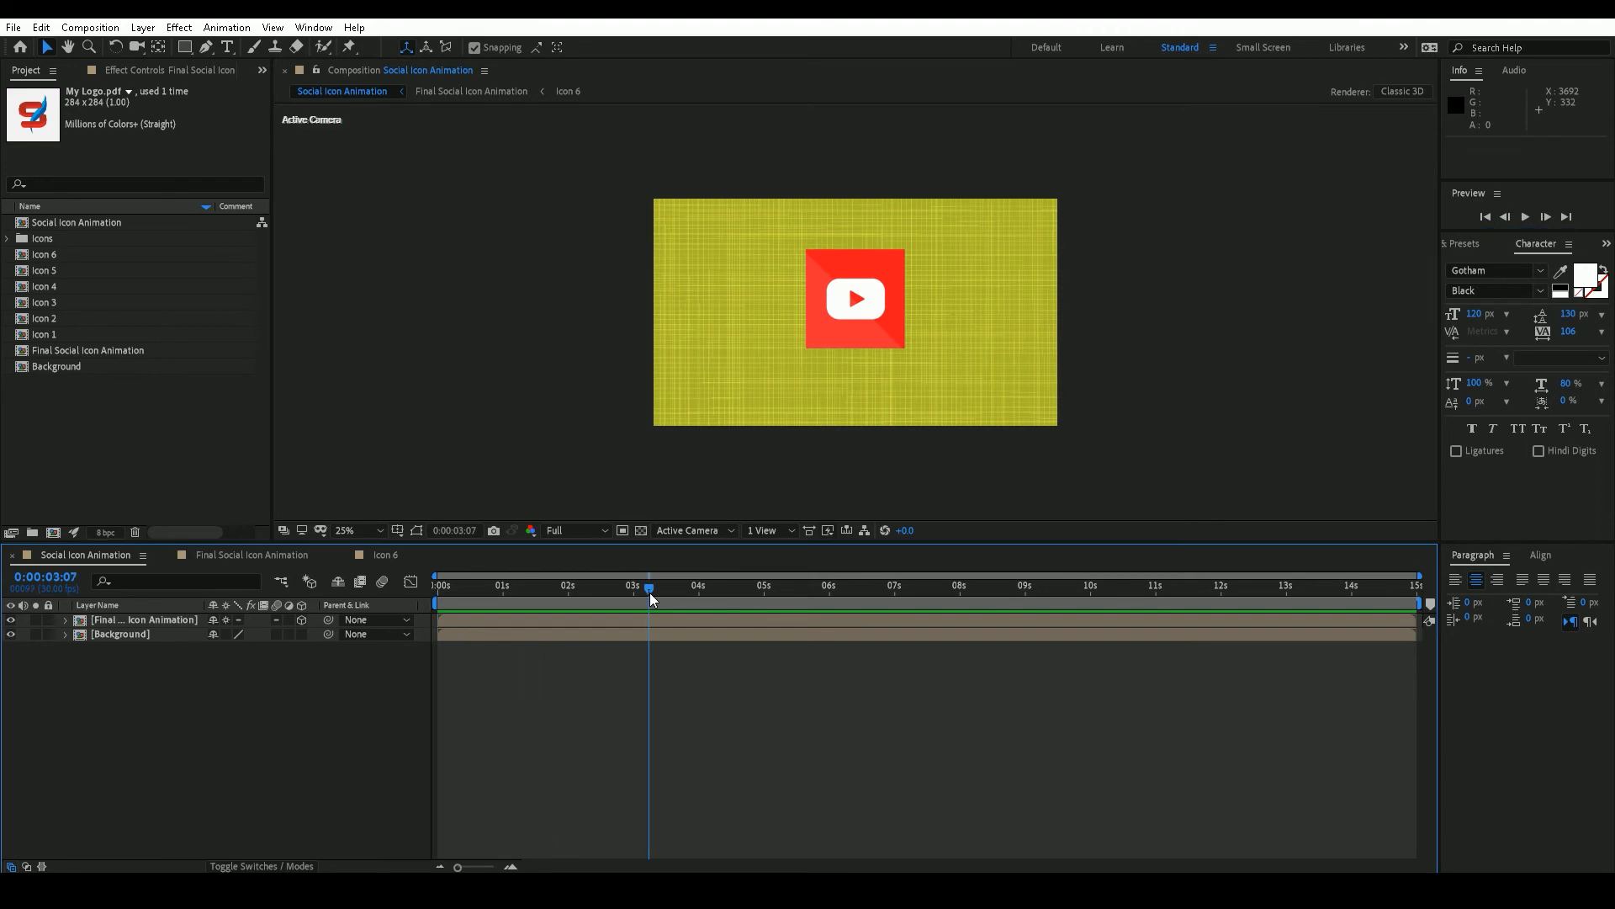
Step: Duplicate the Final Social Icon Animation cube layer in the Social Icon Animation composition
click(148, 619)
click(42, 30)
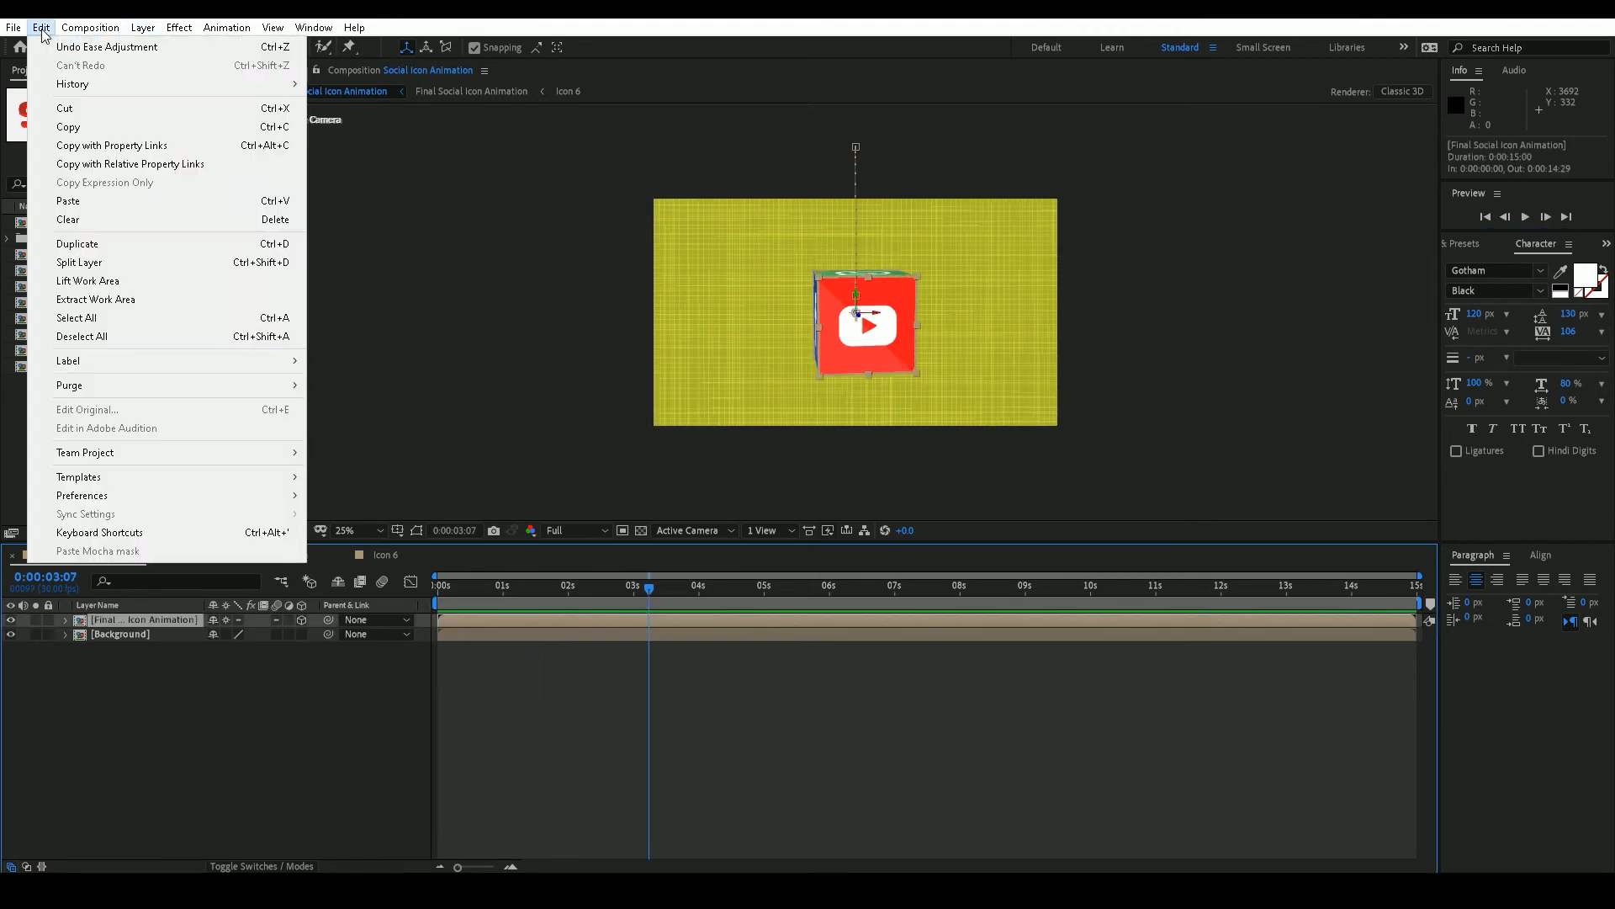
click(84, 244)
click(136, 679)
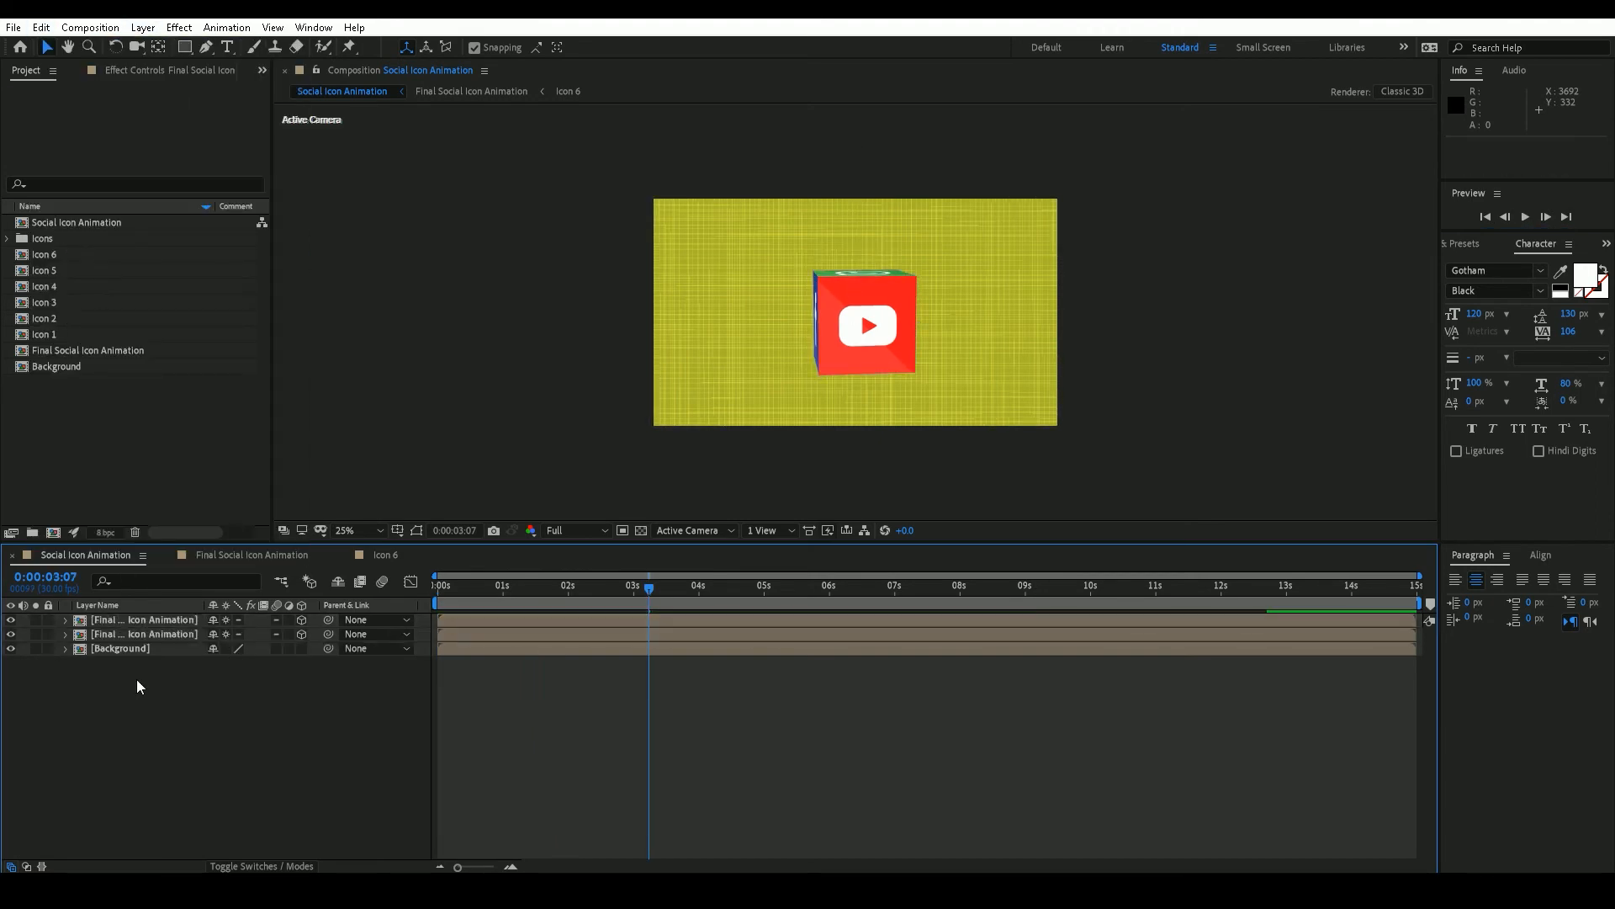
Step: Find the Fill effect and apply it to the lower copy of the cube layer
click(148, 638)
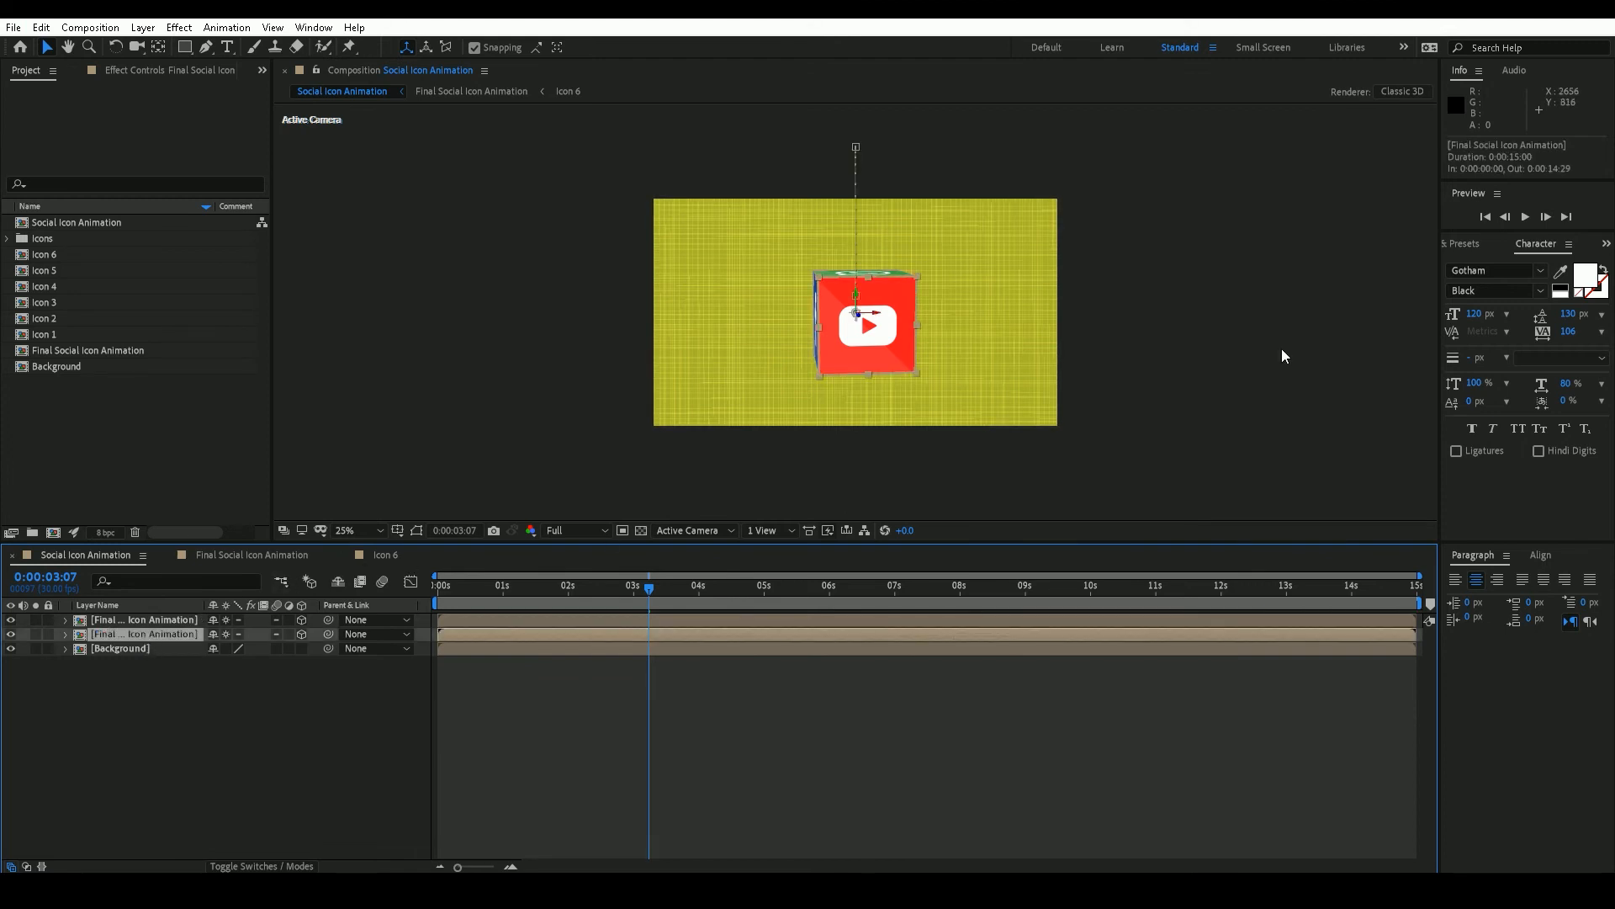
click(1465, 244)
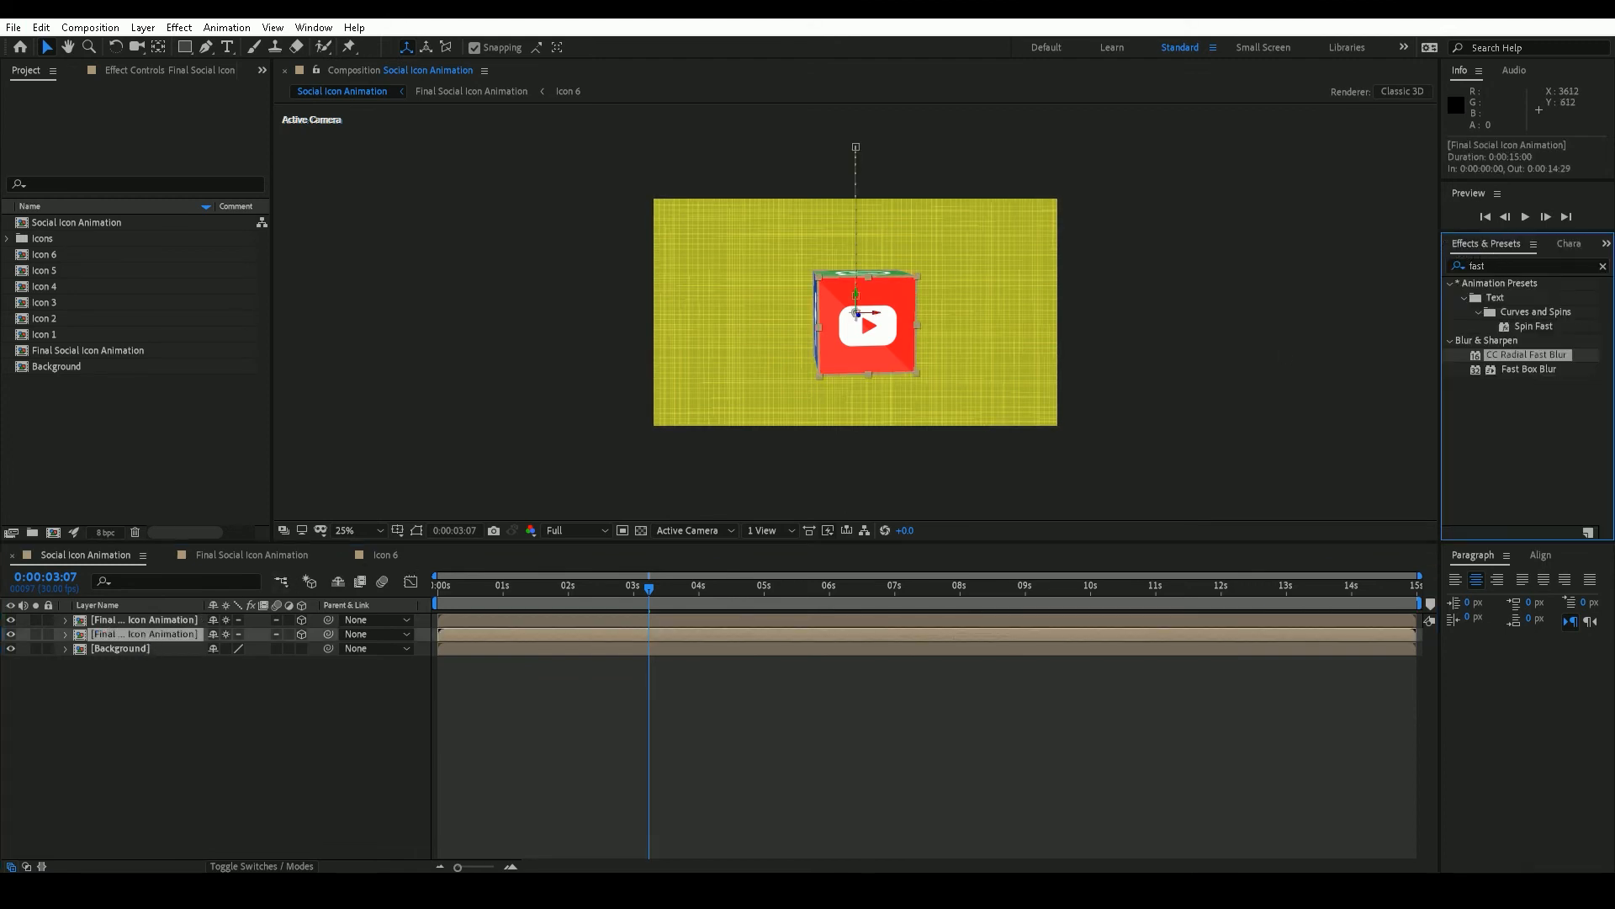
click(1514, 267)
text(fill)
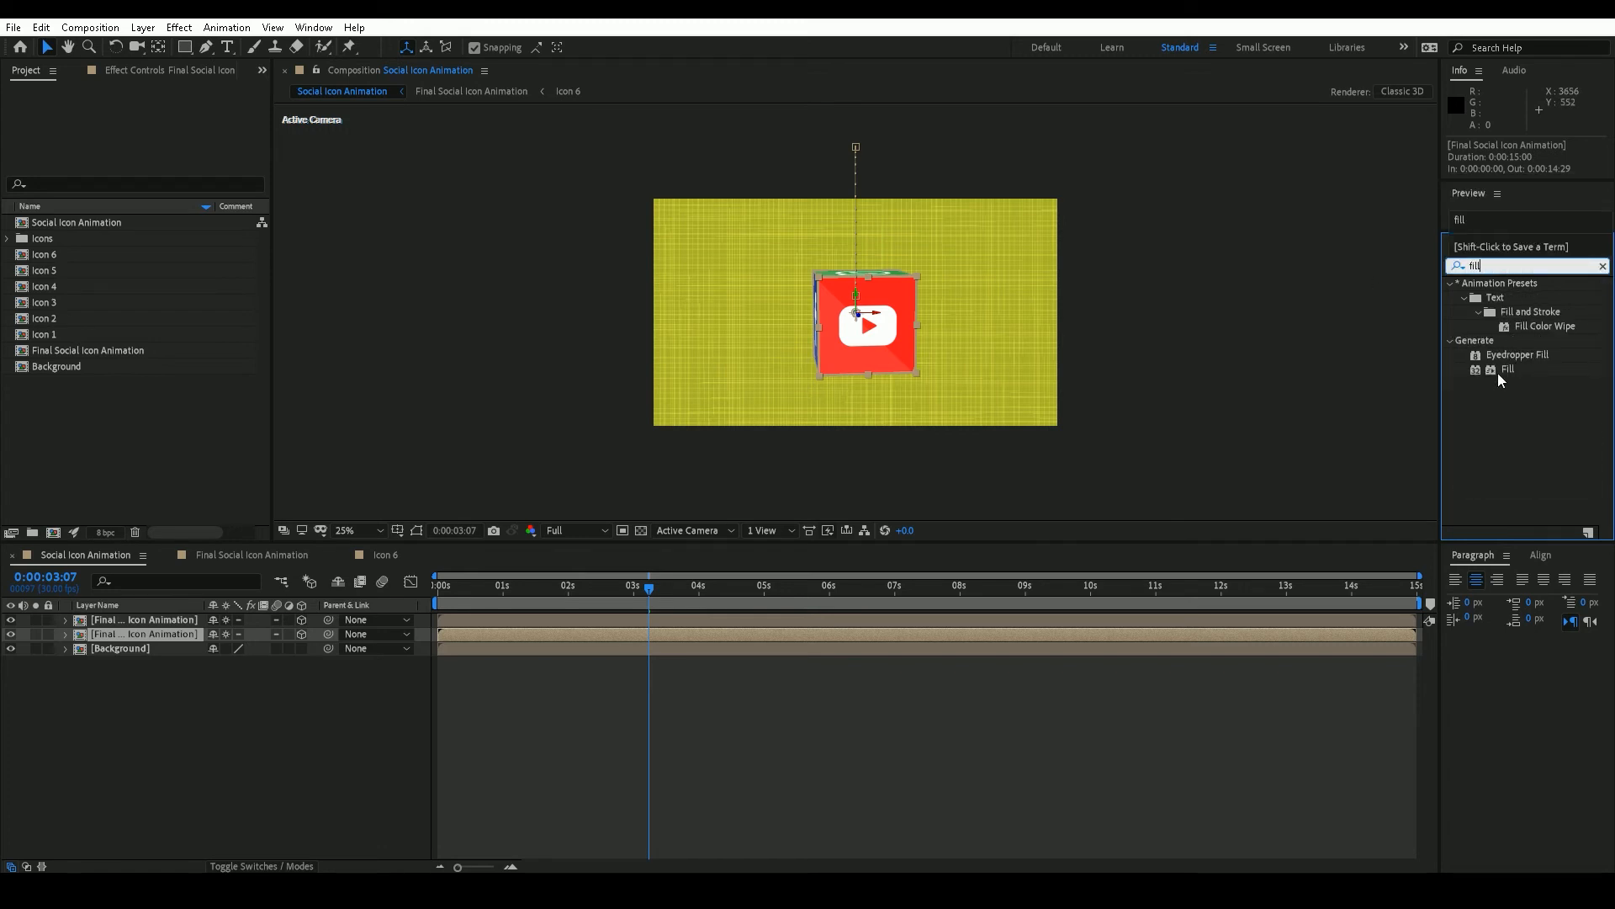
double_click(1502, 369)
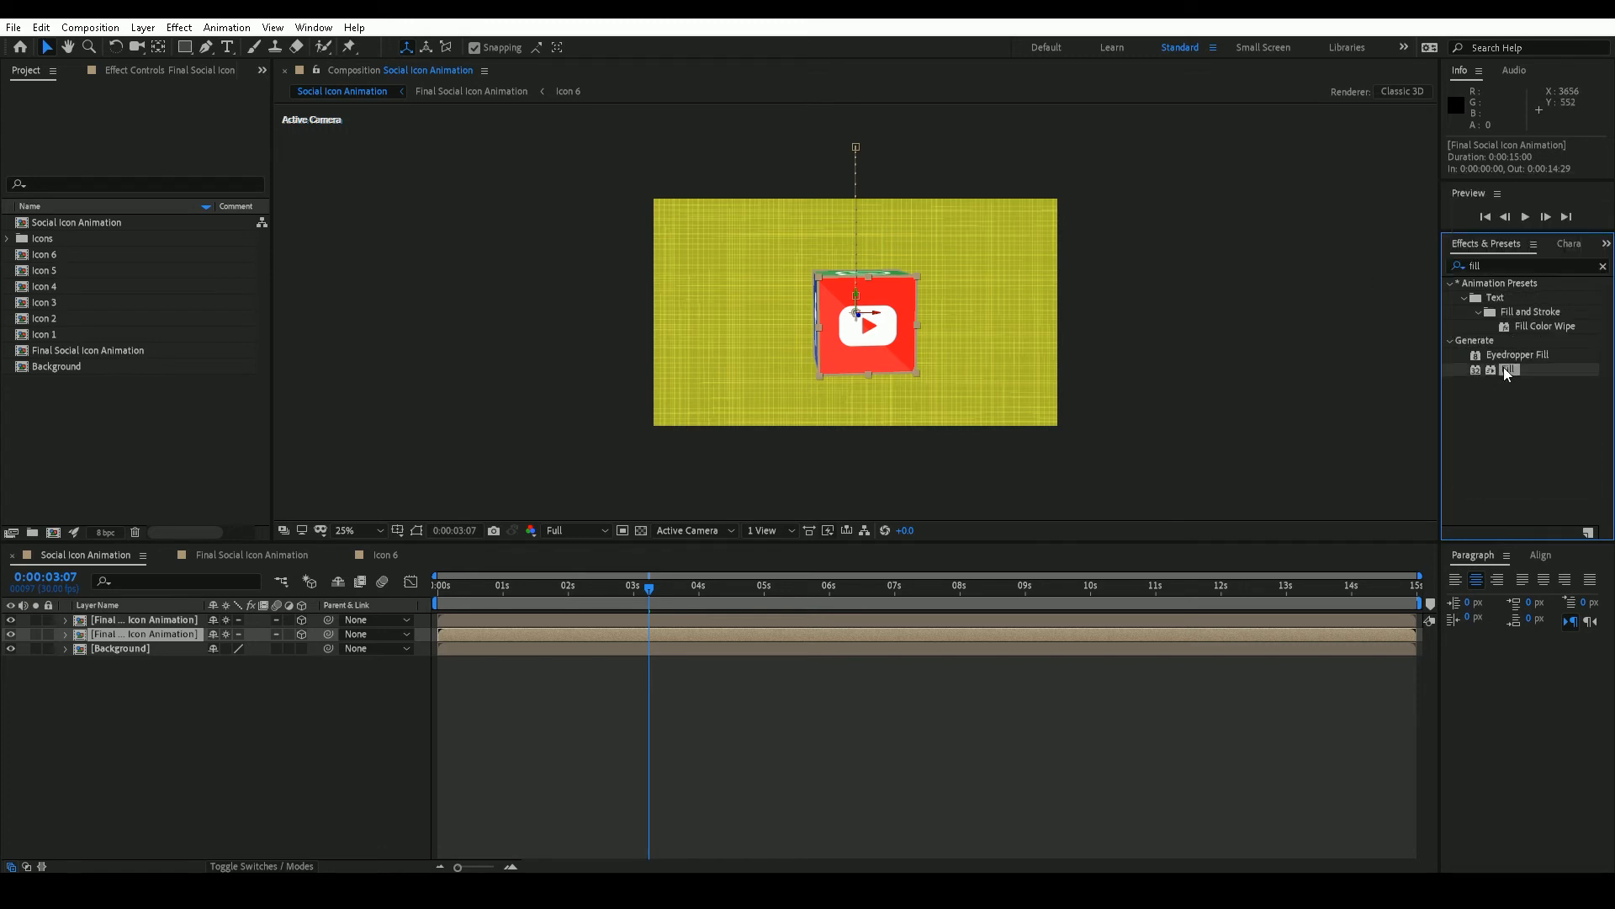
Step: Hide the upper cube layer and set the lower copy's Fill color to near-black 050000
click(11, 620)
click(157, 149)
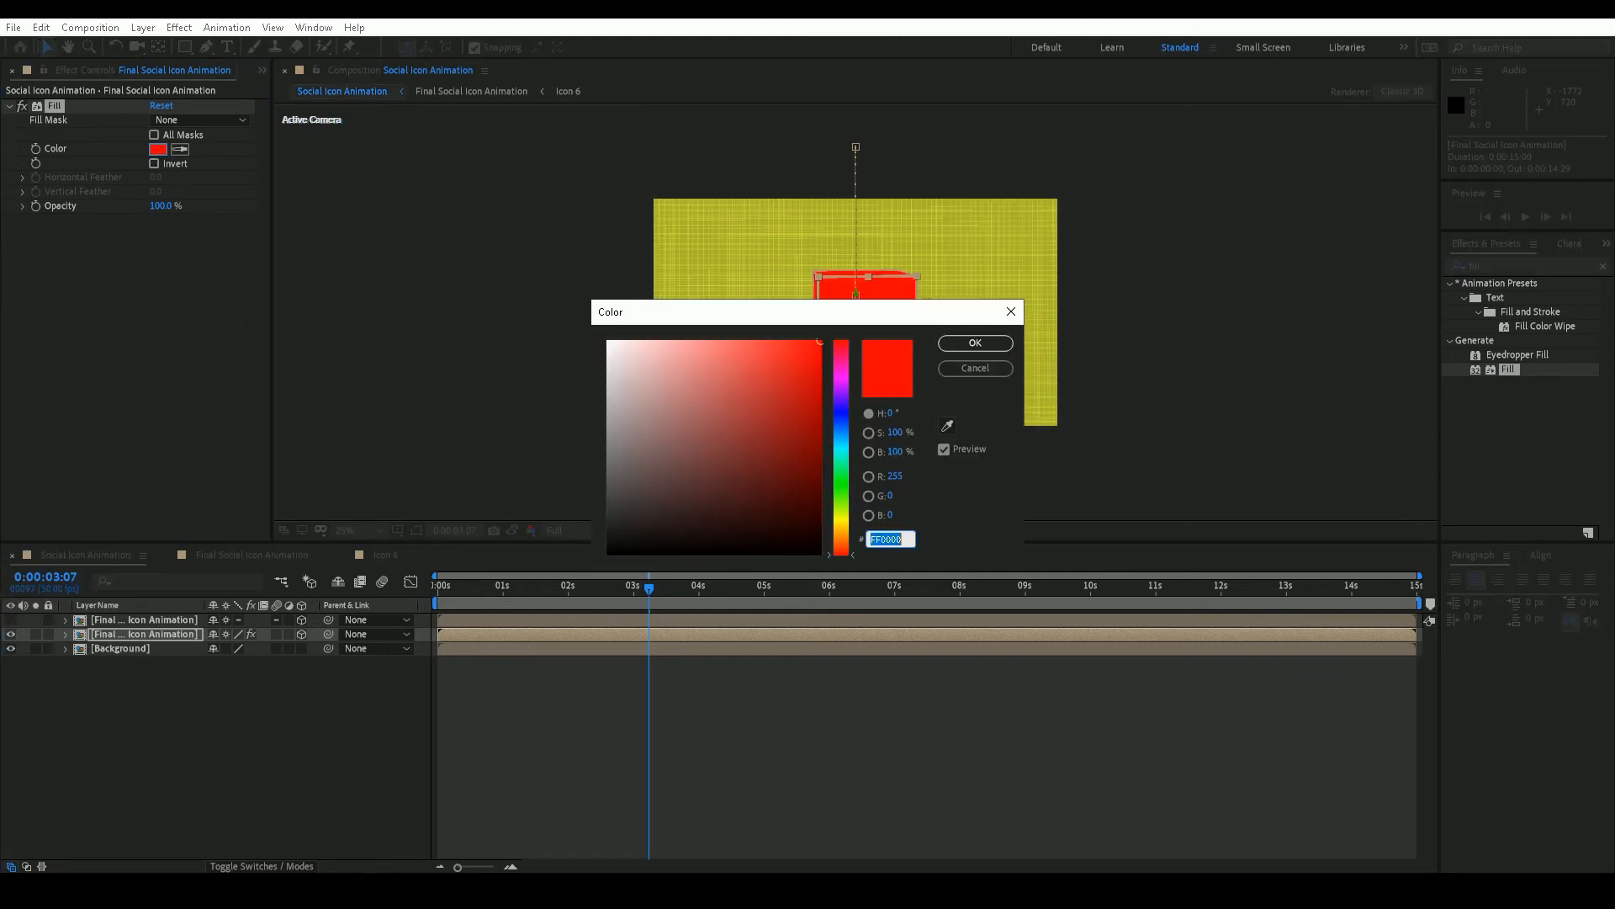
click(817, 550)
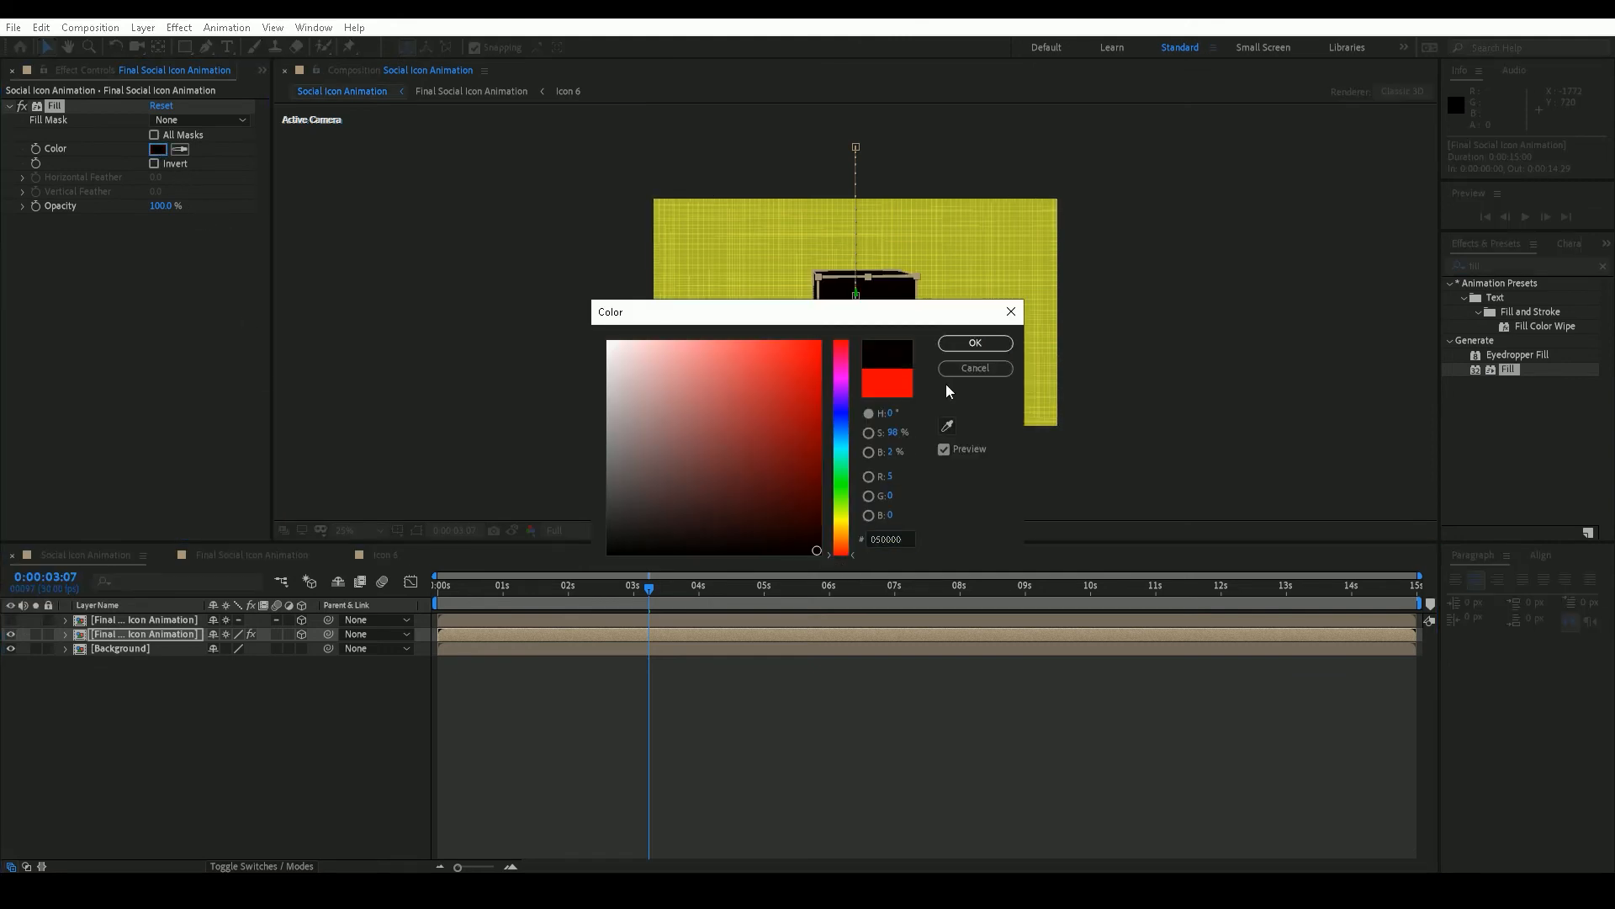
click(966, 345)
click(10, 106)
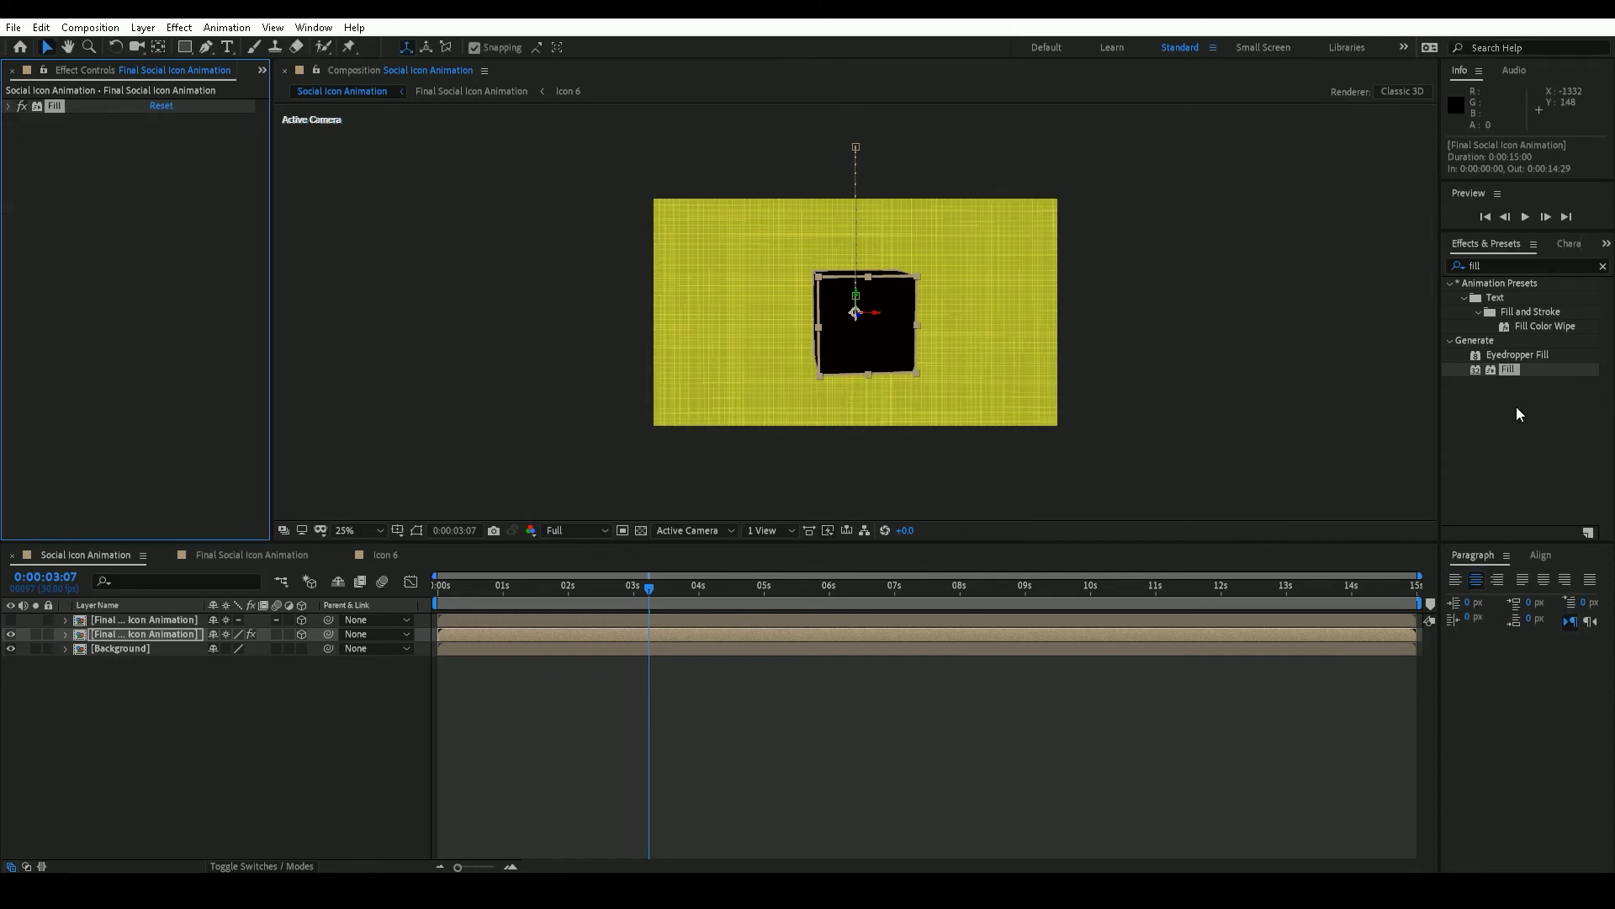
Step: Apply CC Radial Fast Blur to the lower cube copy with an Amount of 80 and Zoom set to Brightest
click(1506, 265)
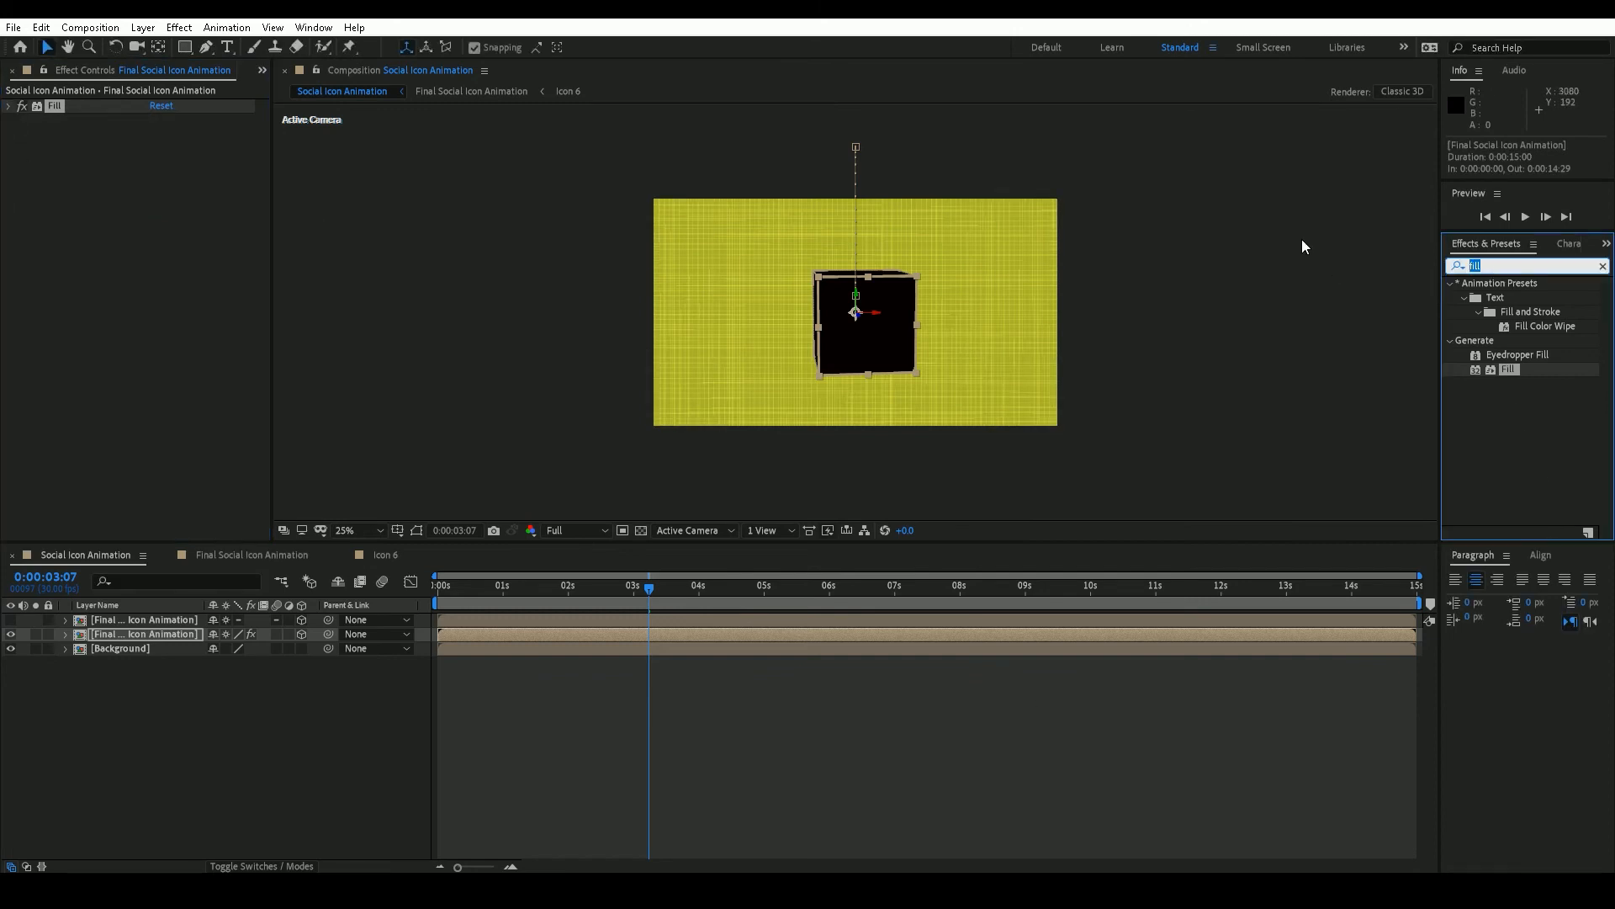
text(fast)
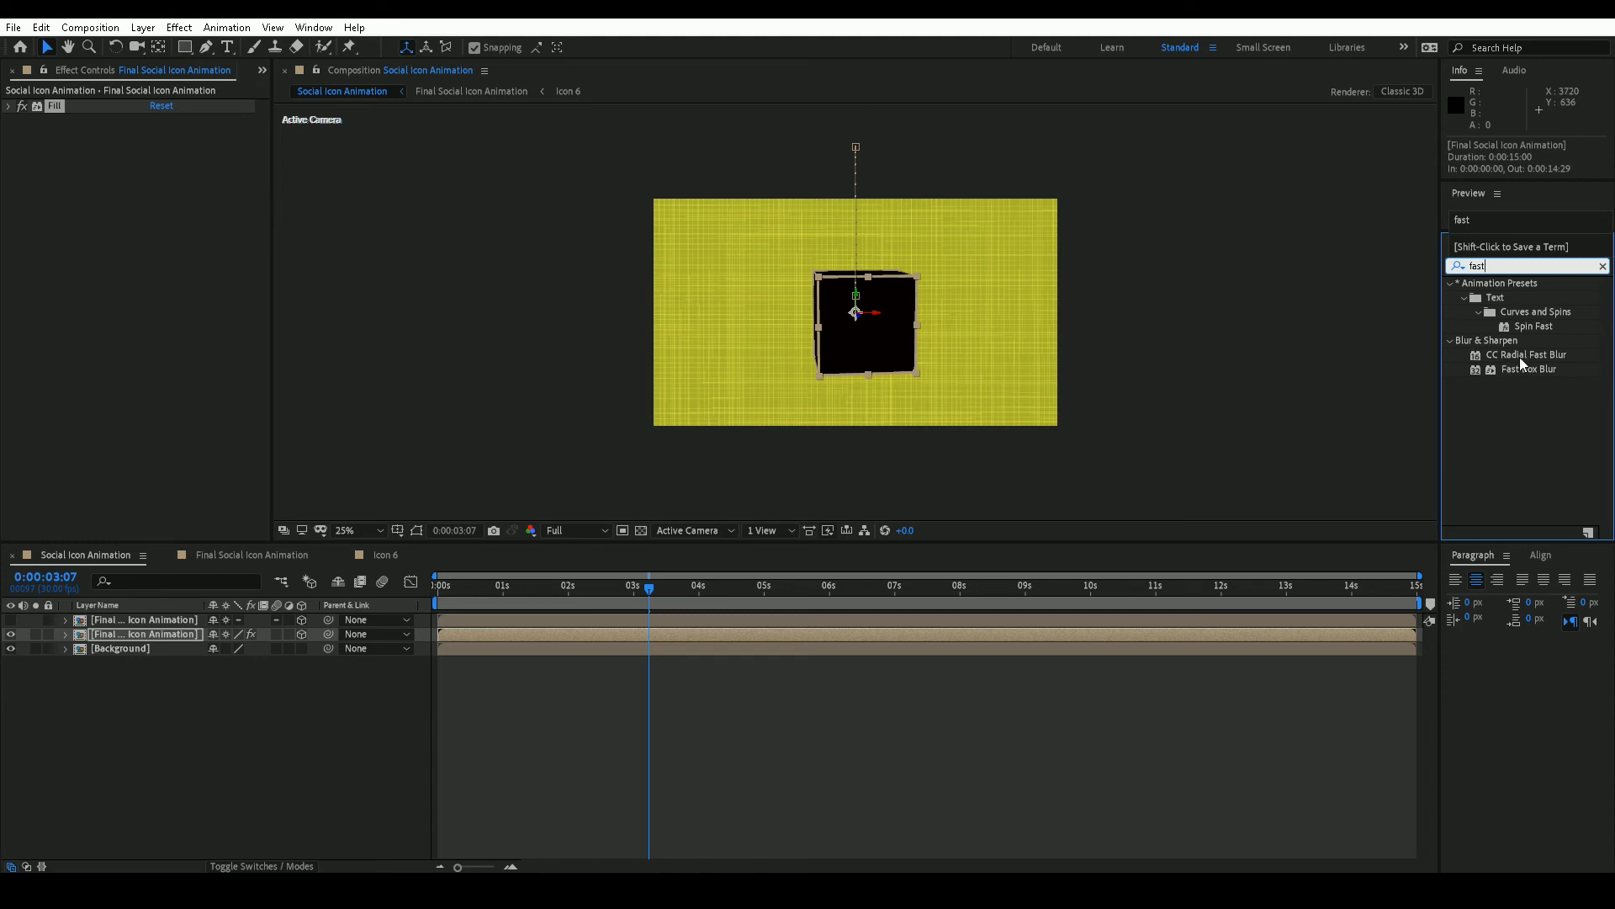
double_click(1522, 355)
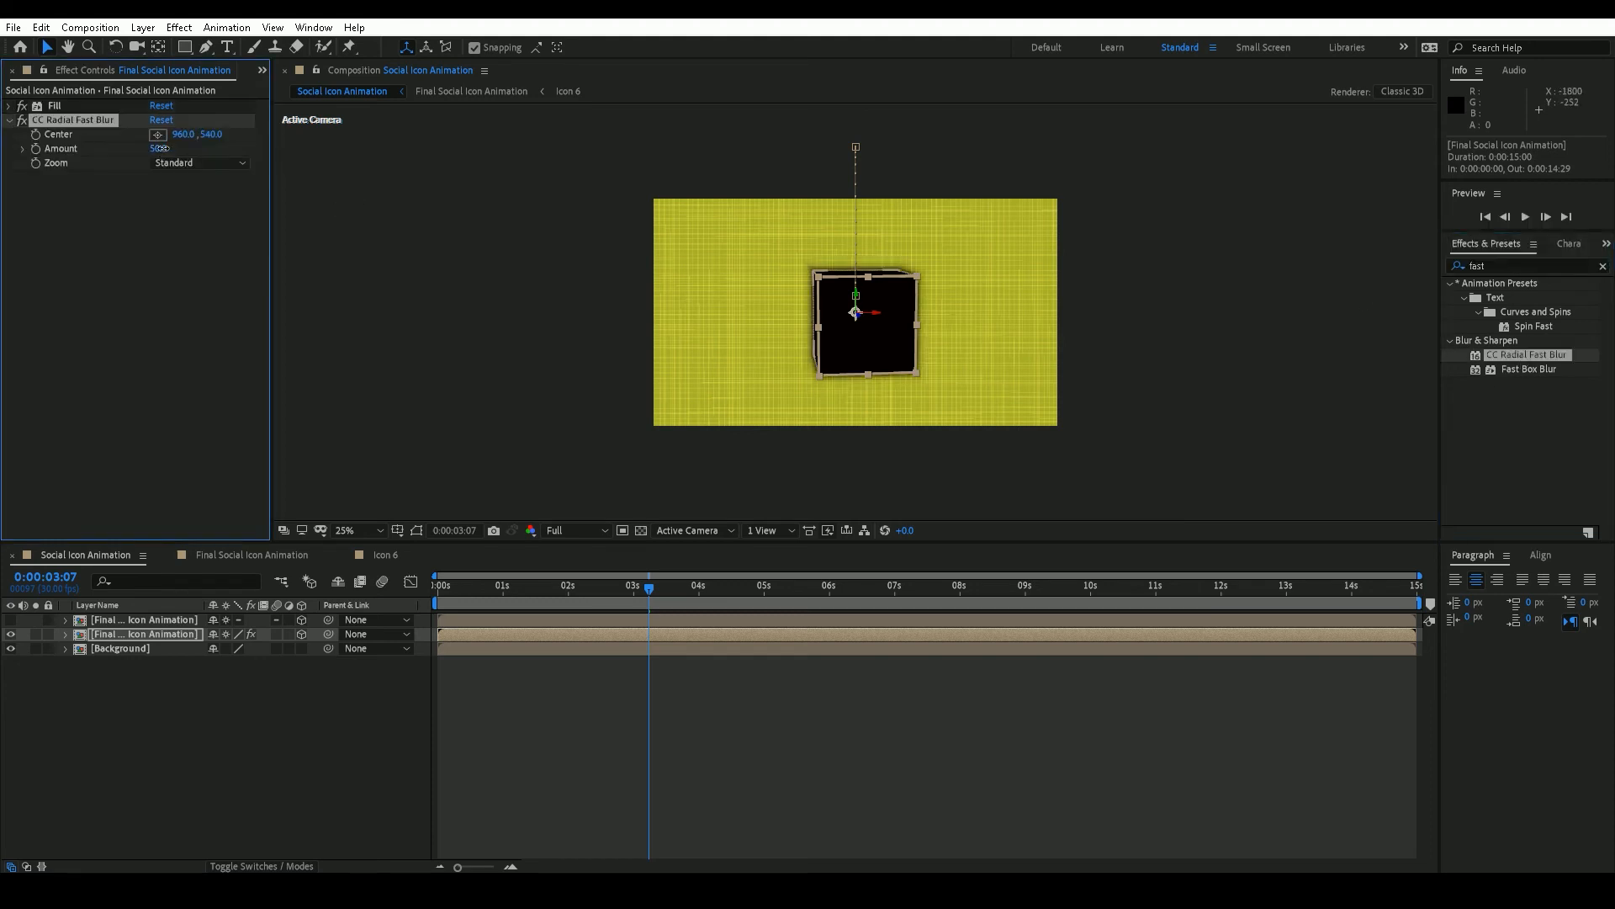
click(159, 148)
text(80)
key(Tab)
click(225, 160)
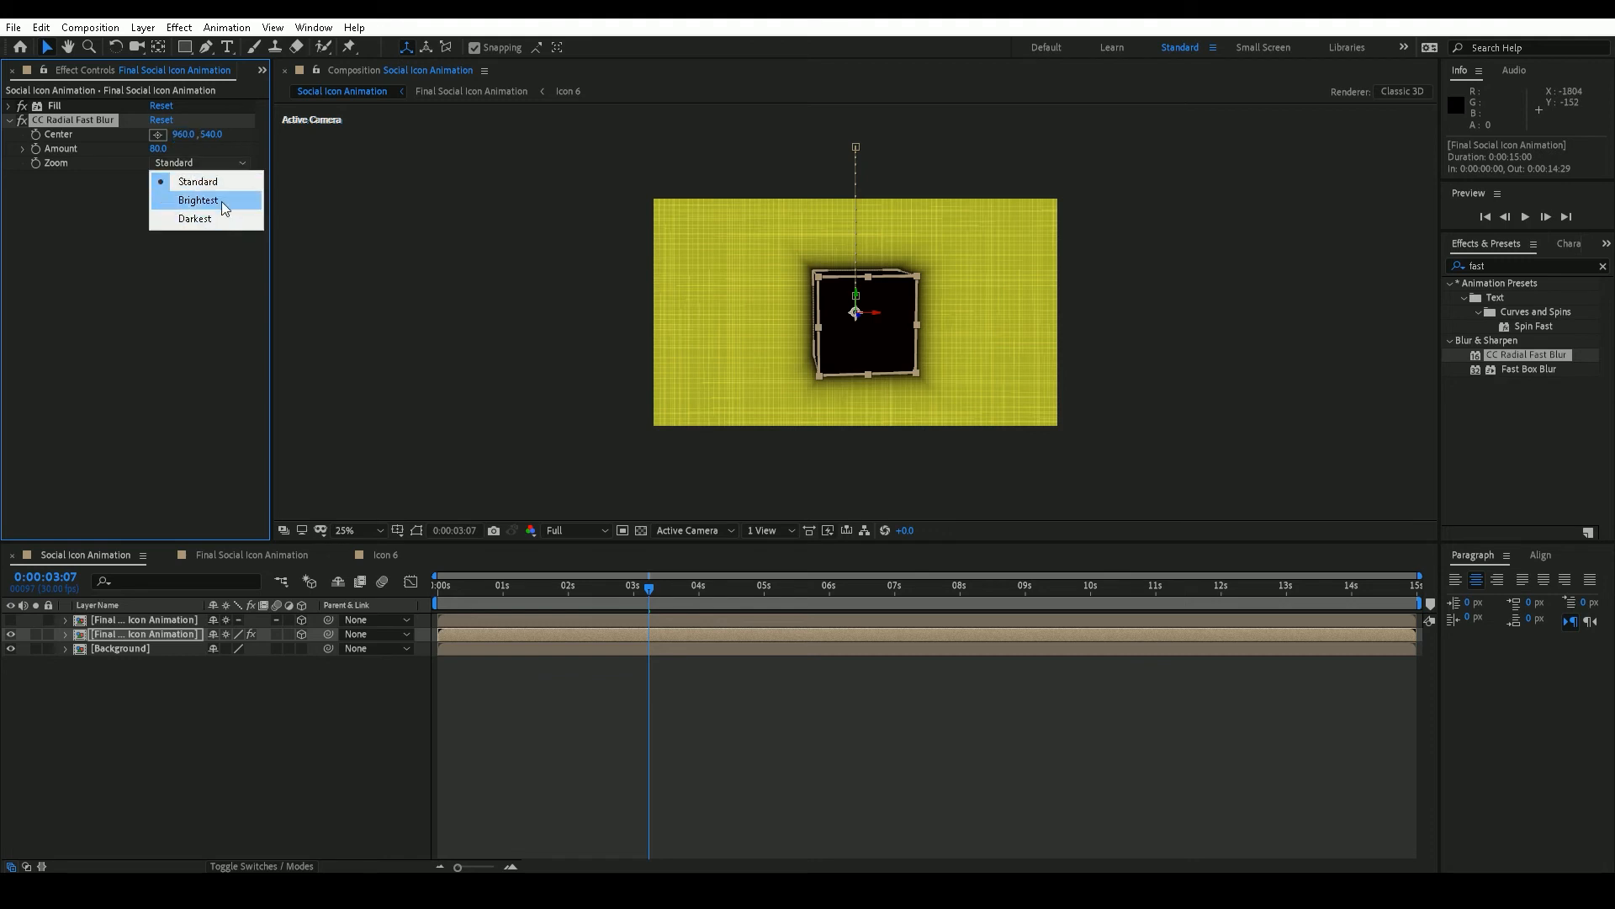
click(221, 201)
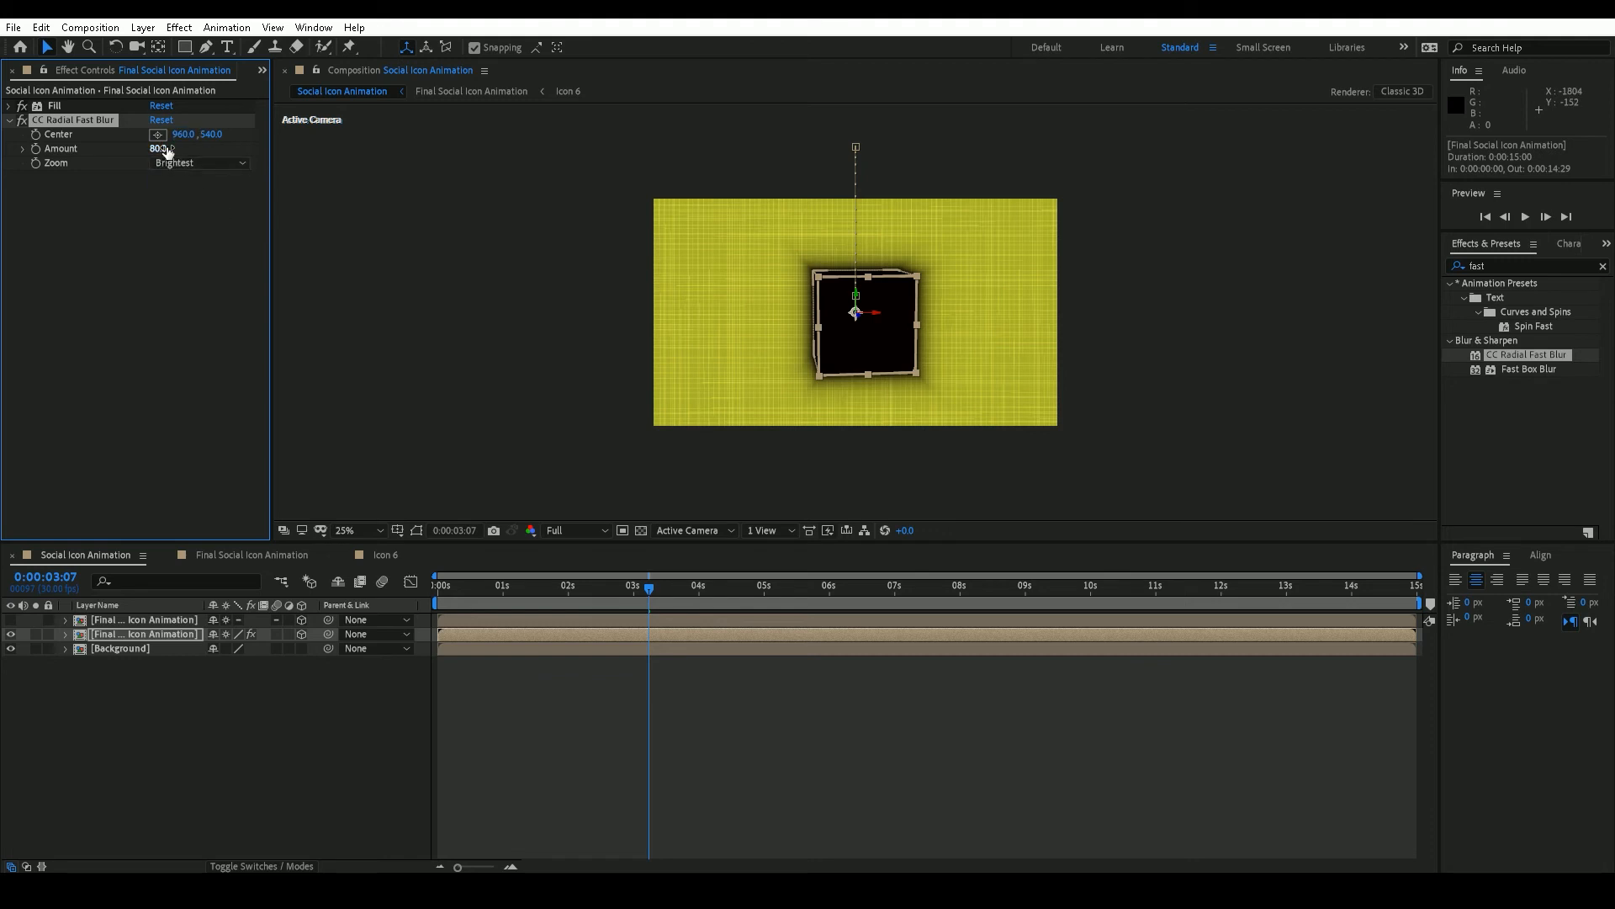
Step: Show the upper cube layer again and try radial blur Amounts of 30 and 50 on the shadow copy
click(10, 634)
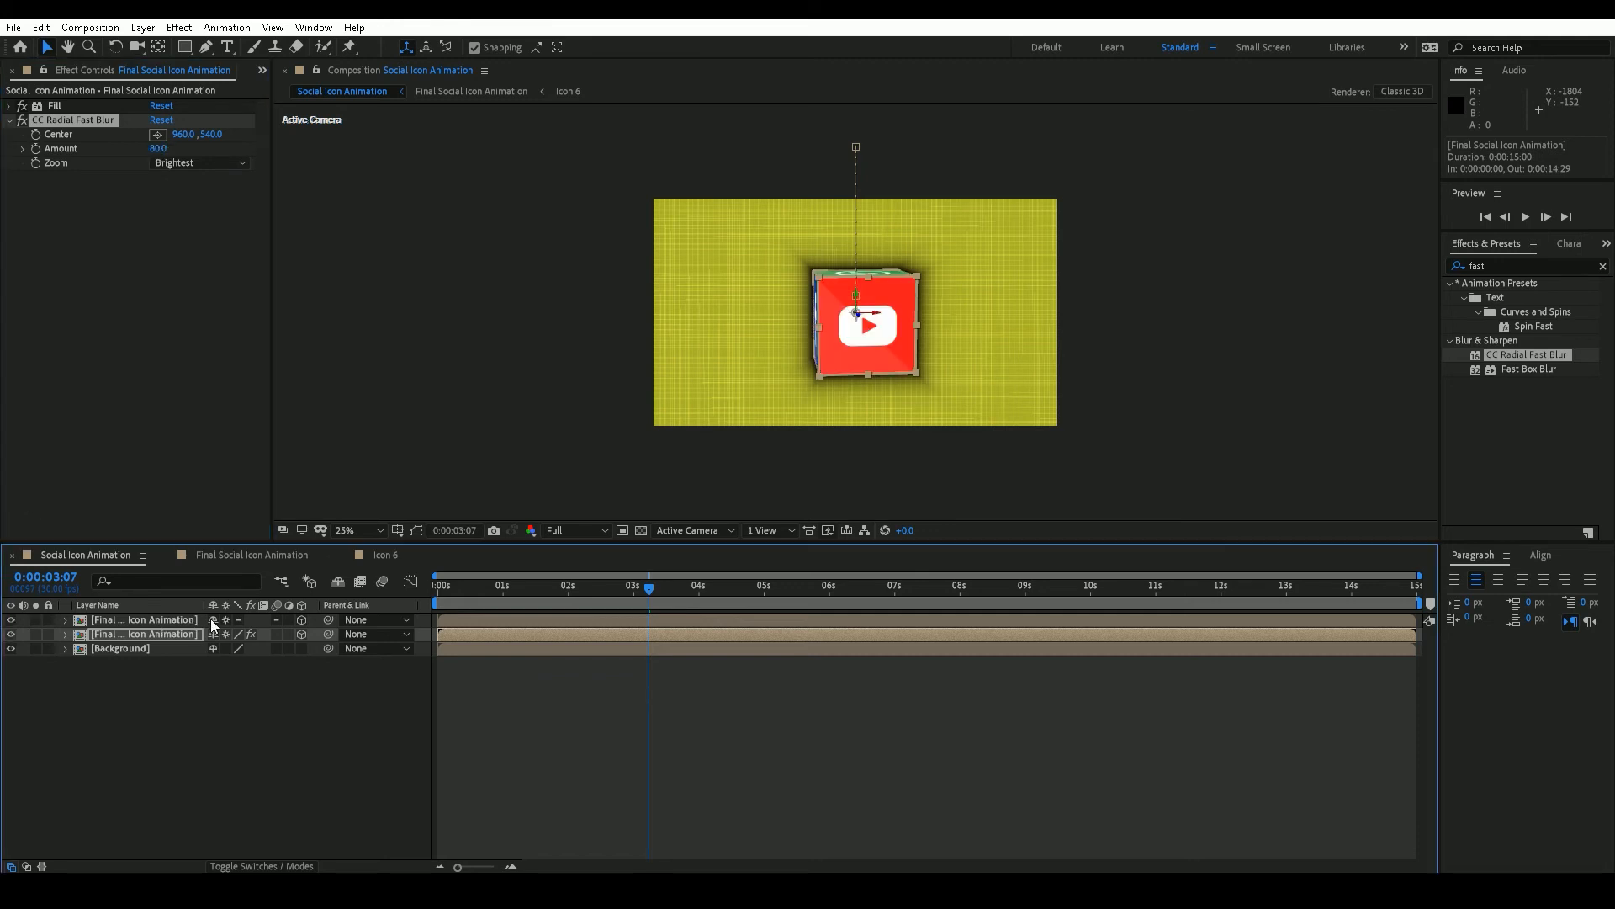
click(159, 149)
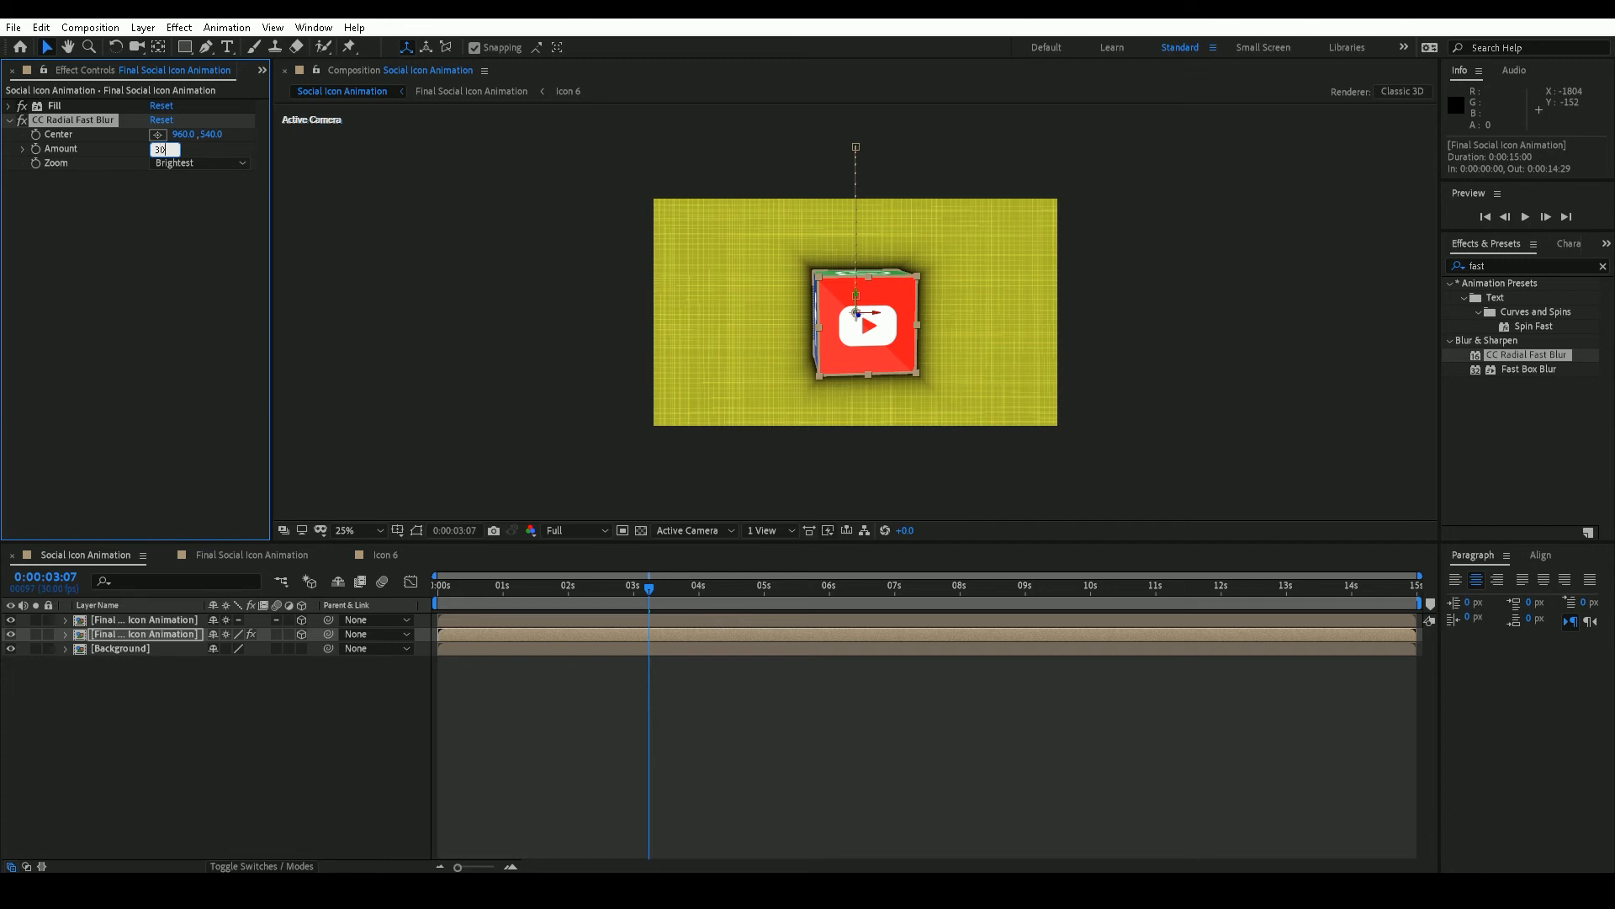
key(Return)
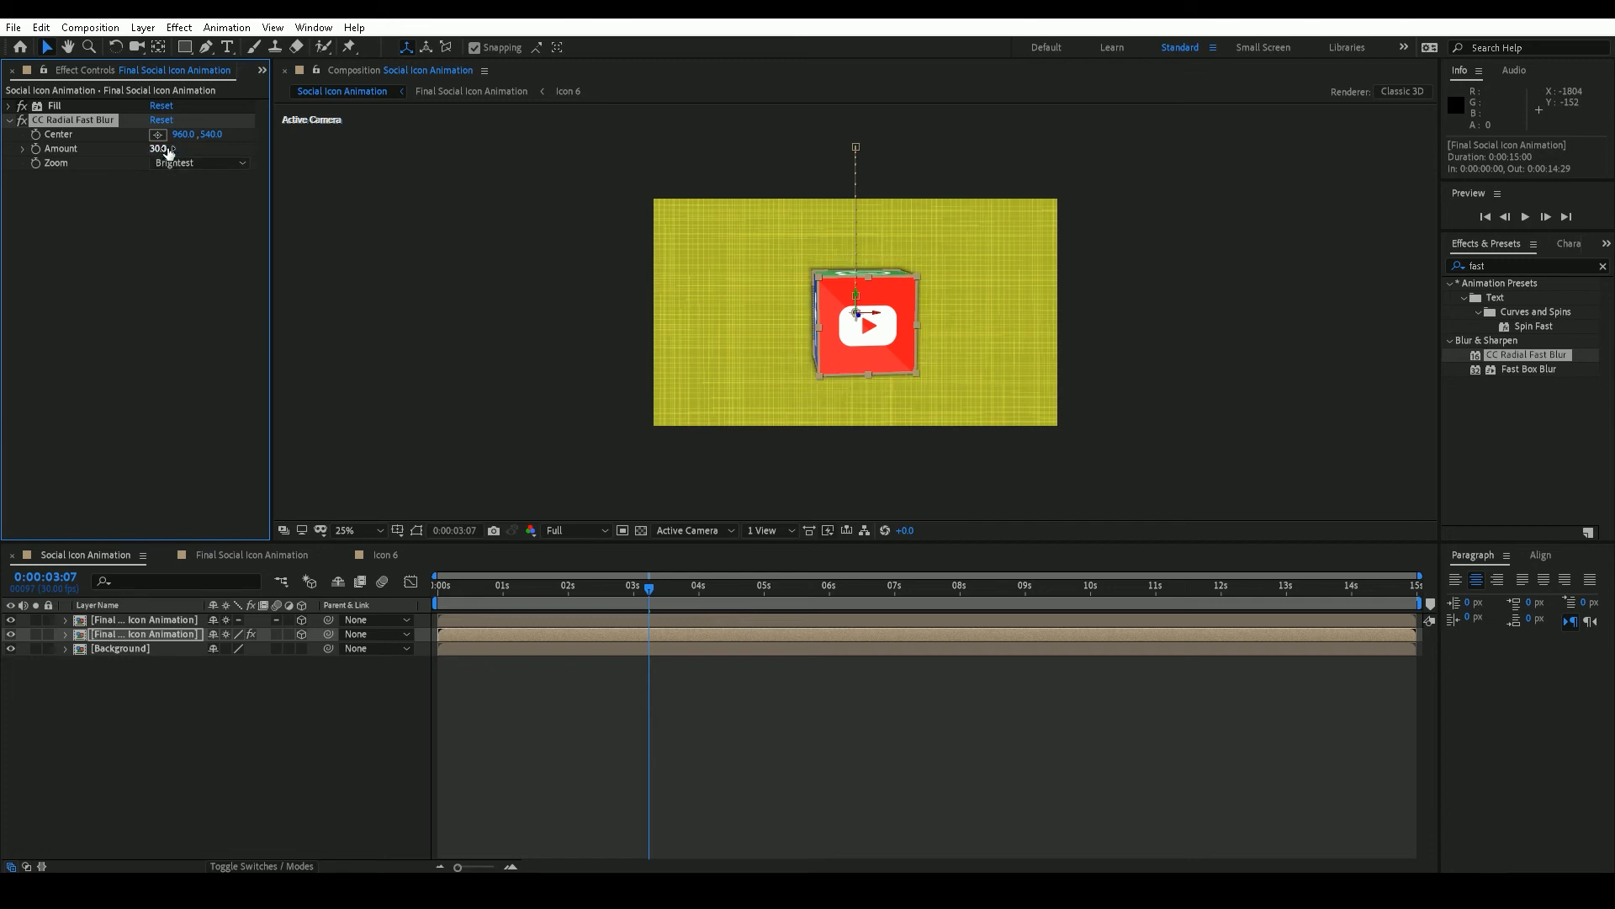
text(50)
key(Return)
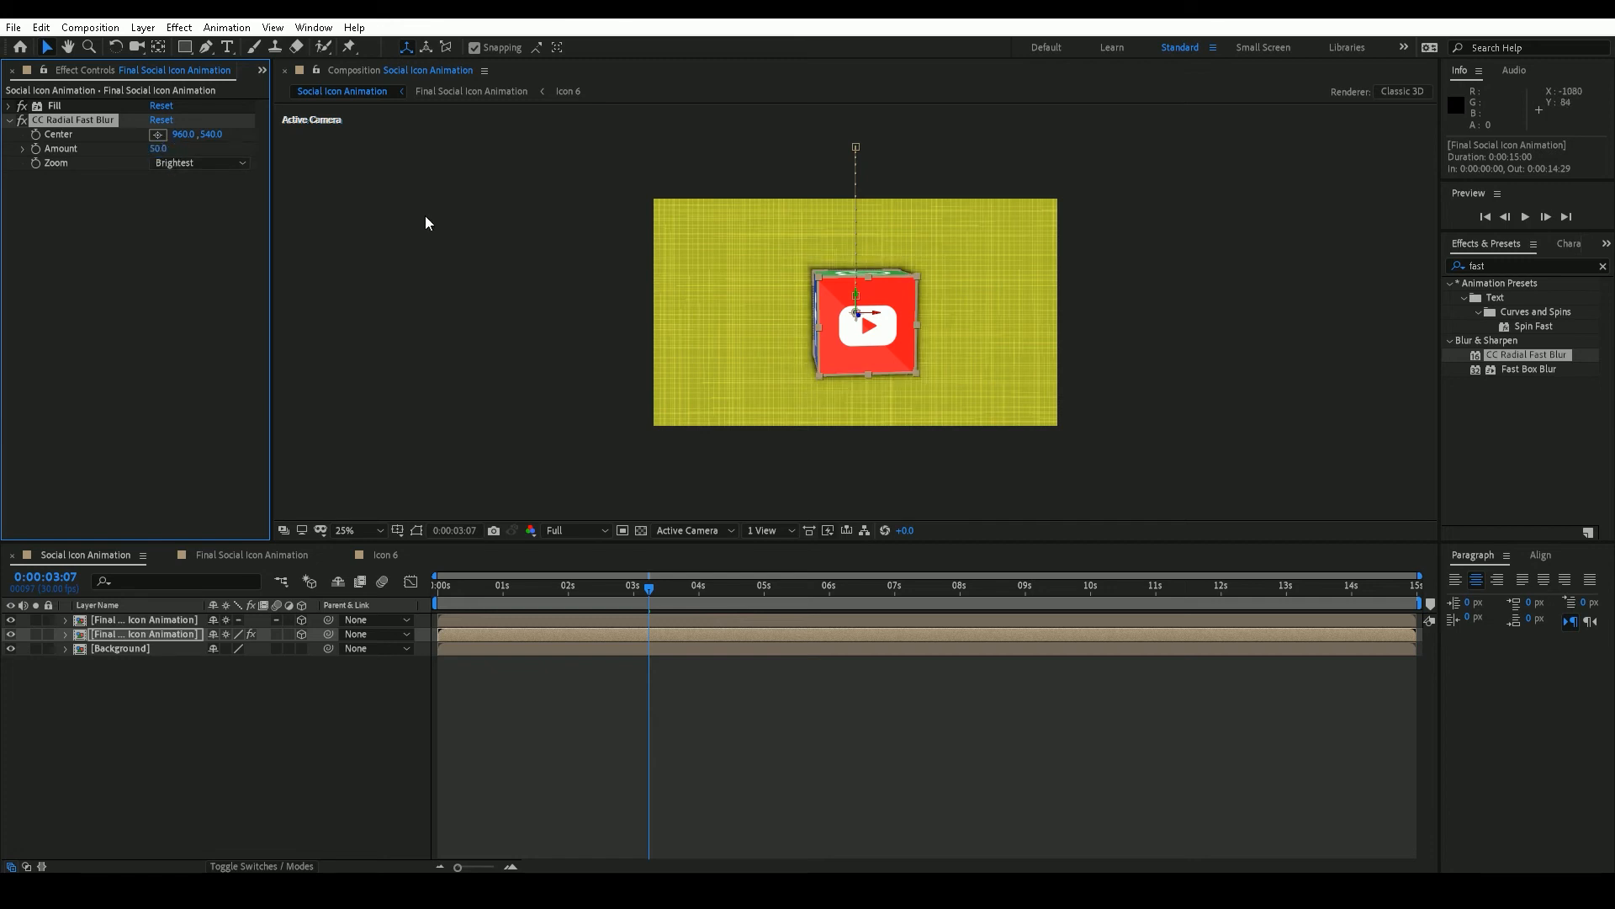
Step: Try placing the radial blur's Center at 100, -252 above the frame and check the shadow up close
click(157, 135)
click(675, 146)
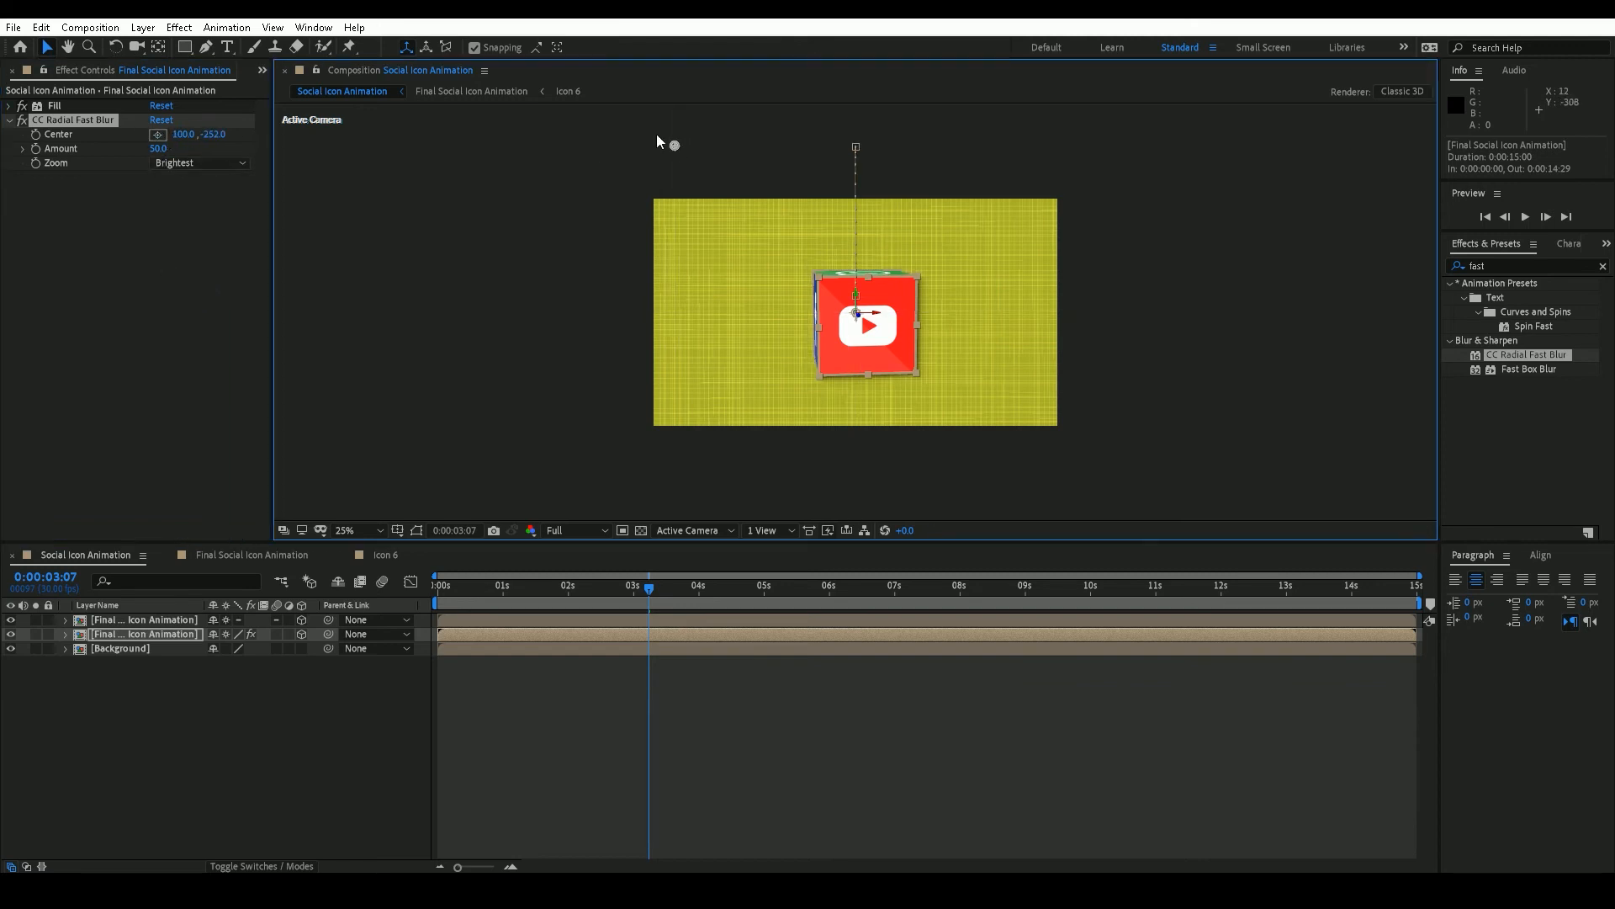
click(159, 730)
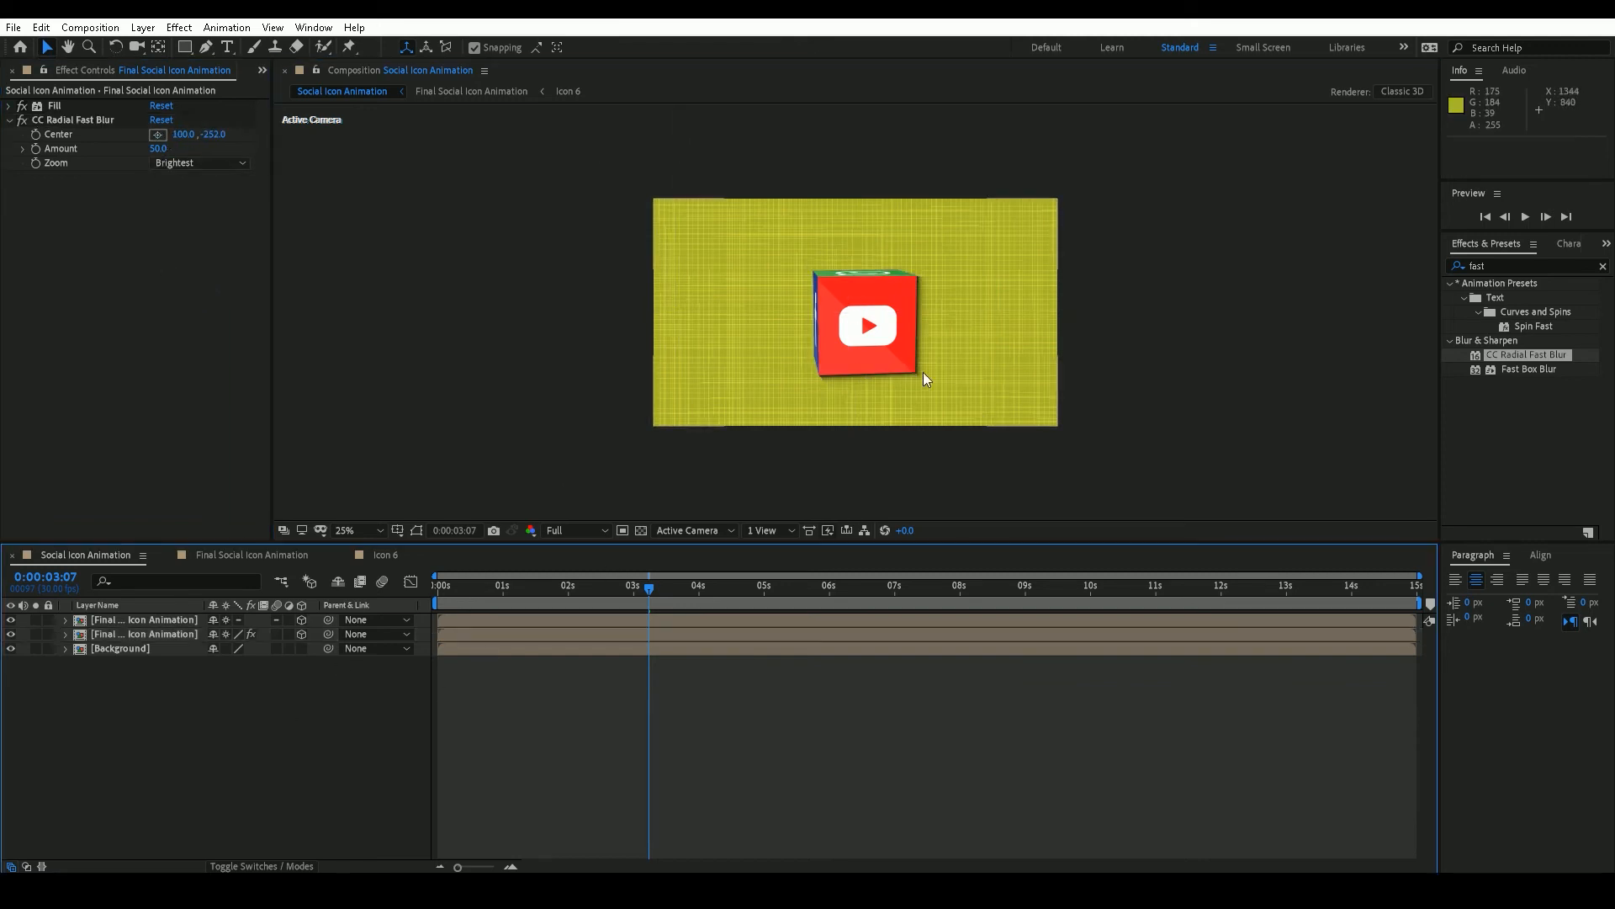
key(period)
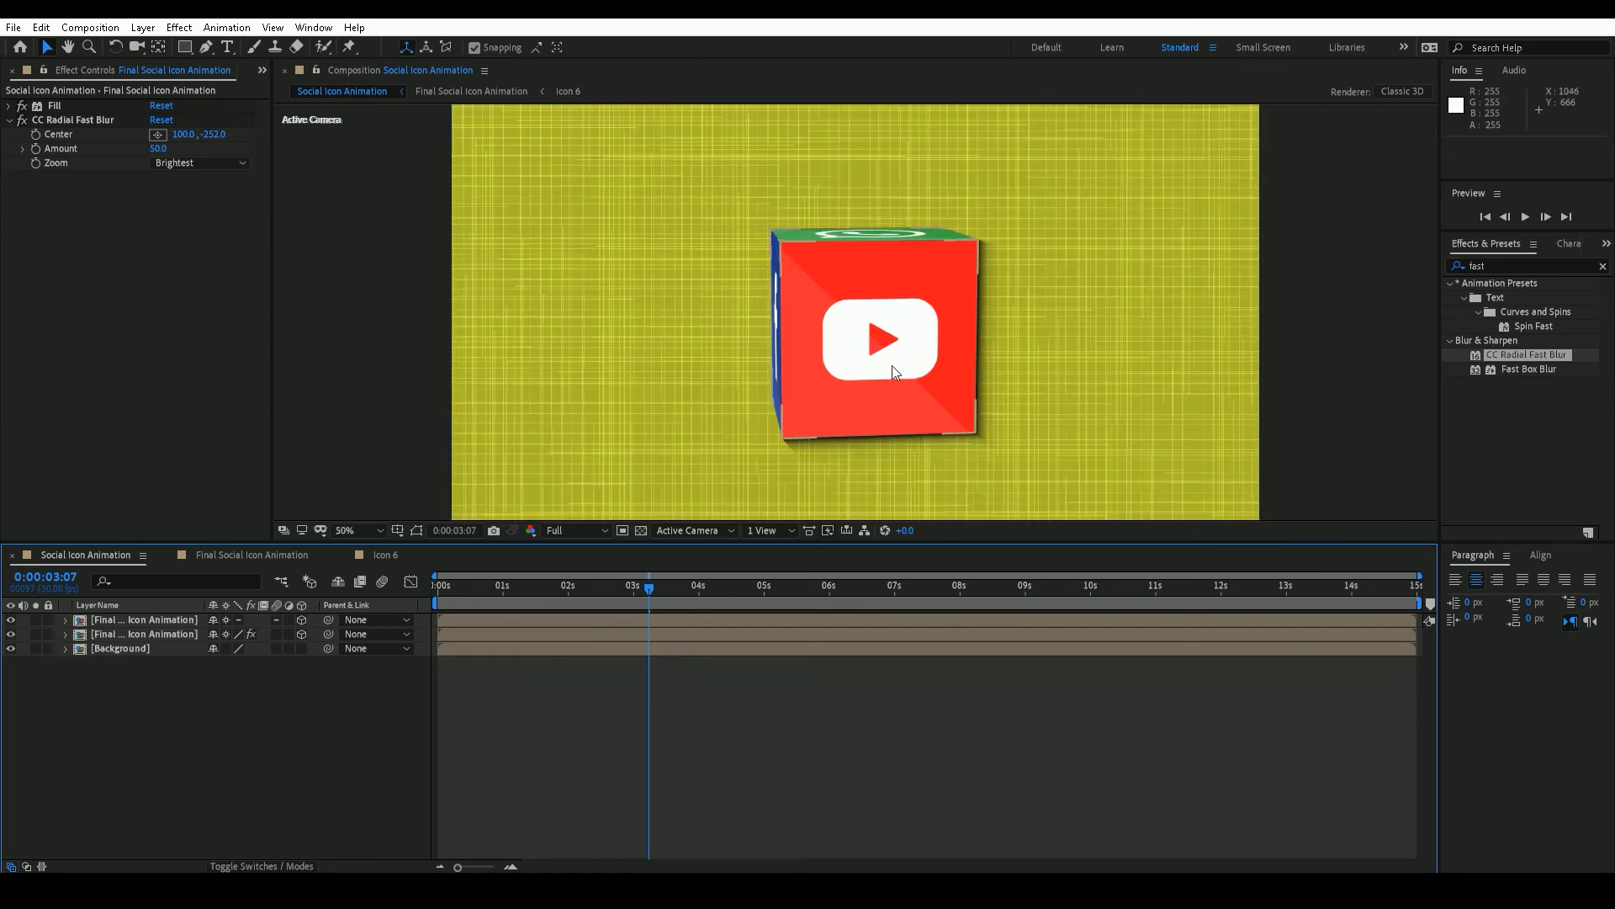
click(158, 134)
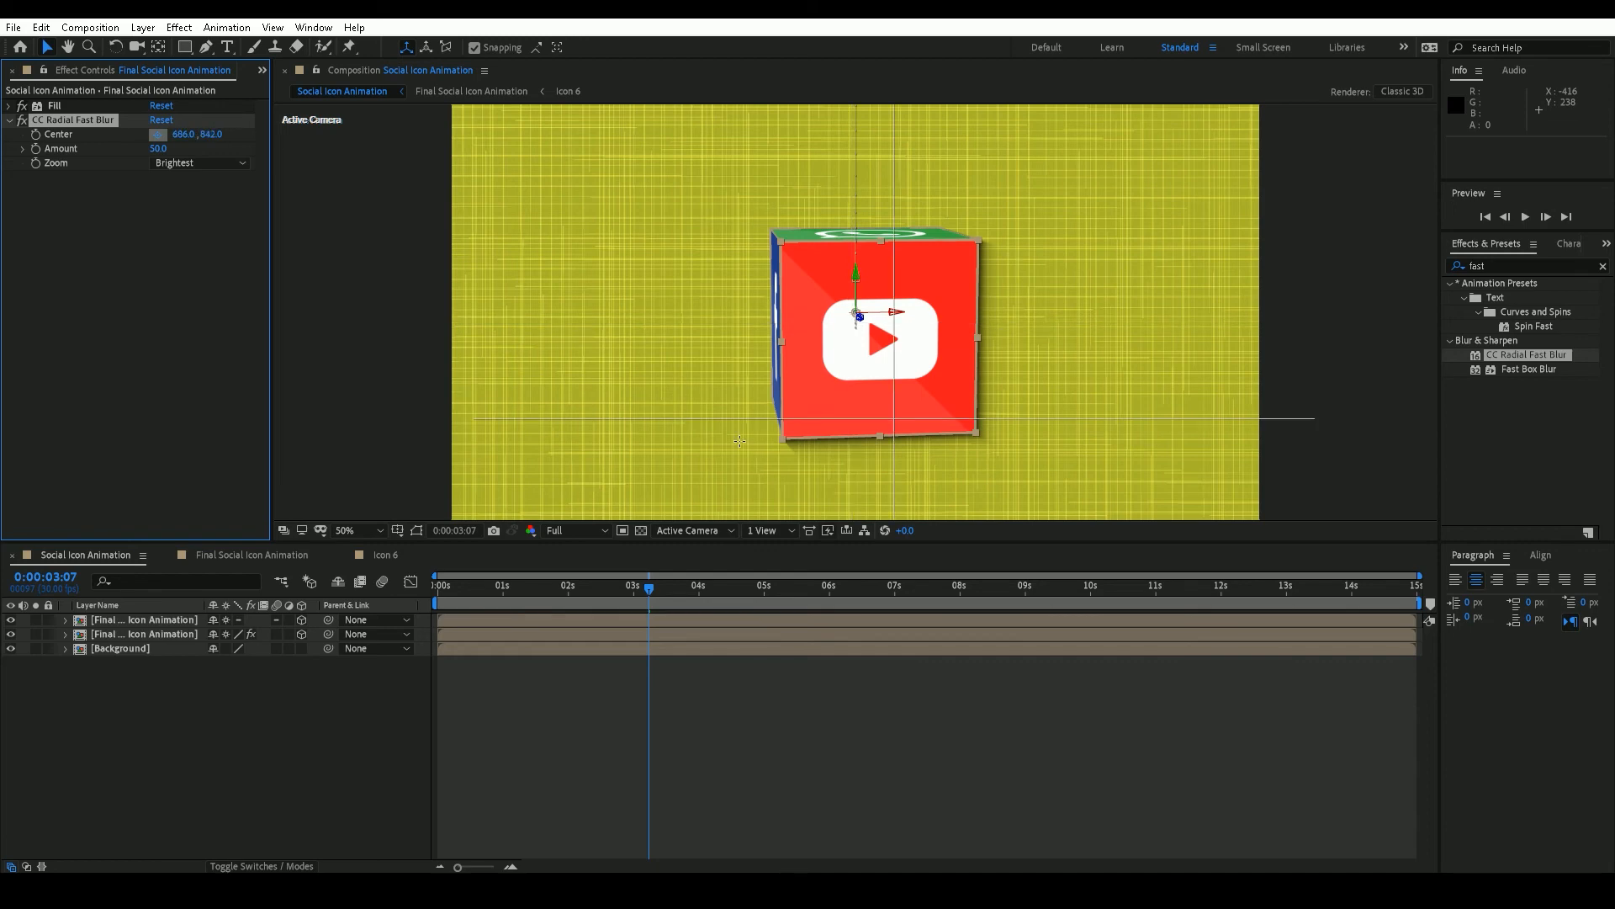
click(52, 123)
key(comma)
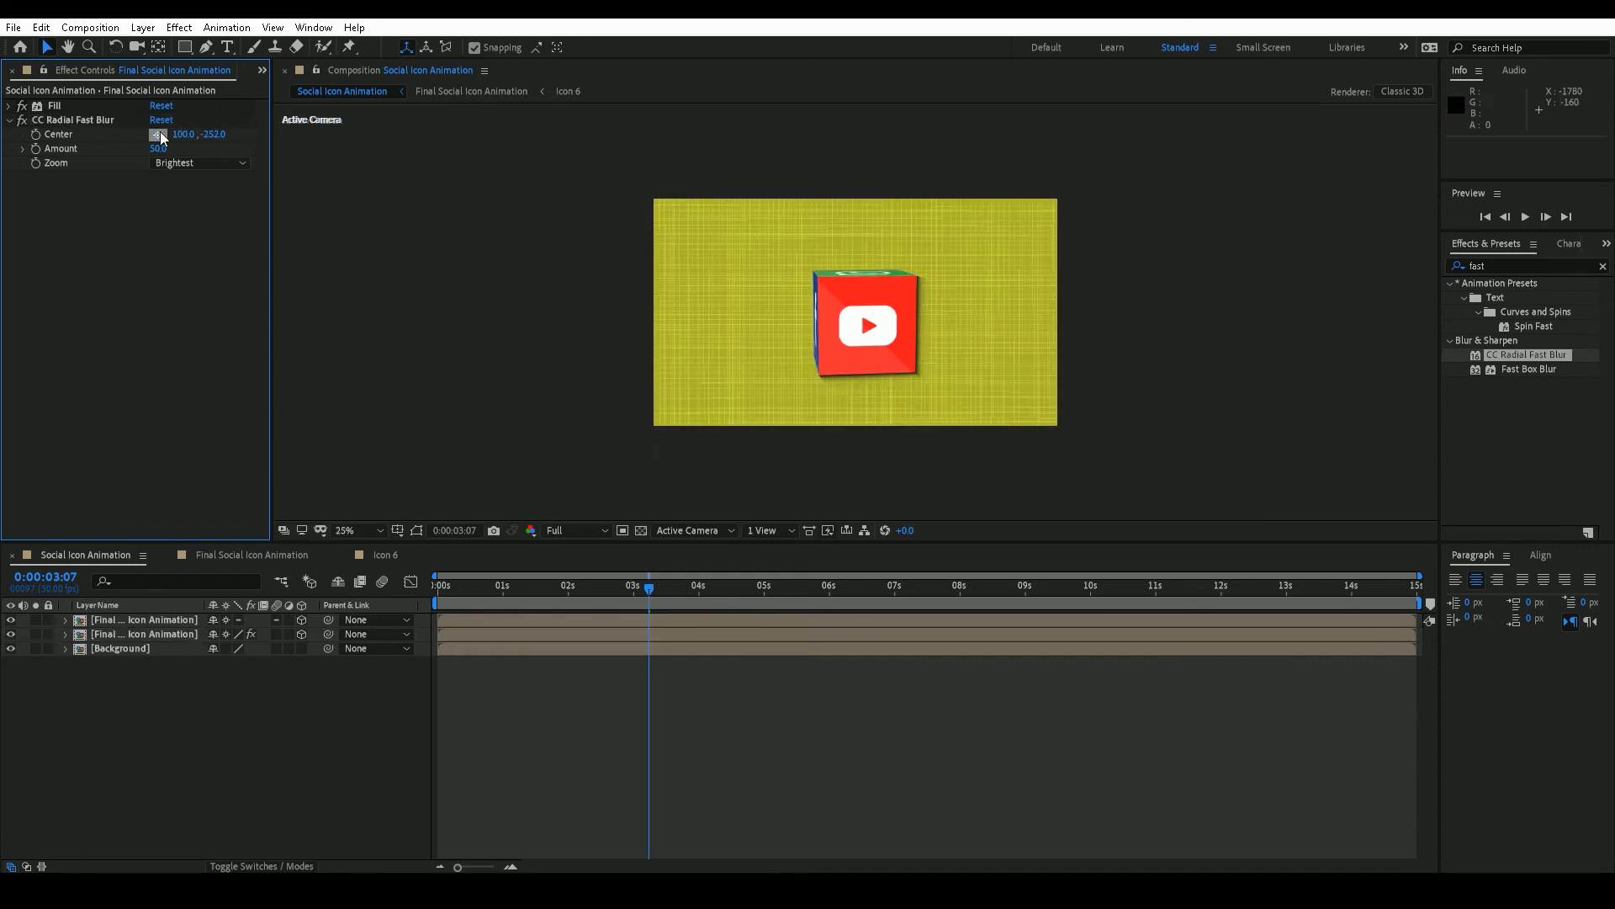
Step: Place the radial blur's Center at 404, -316 above the frame and set its Amount to 80
click(159, 135)
click(739, 133)
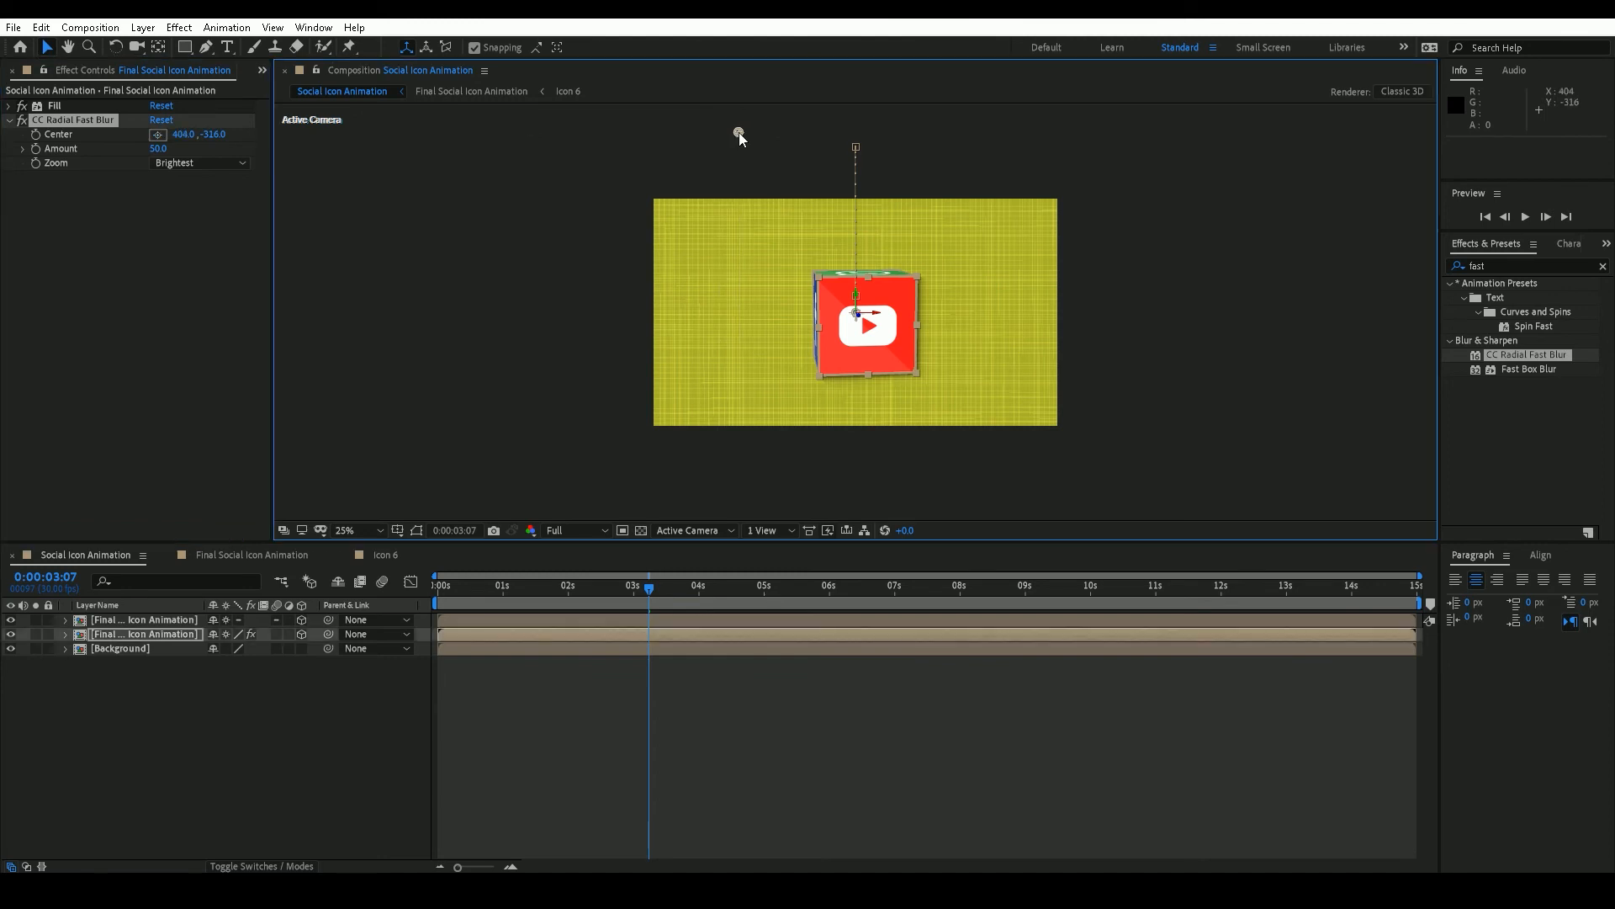
key(period)
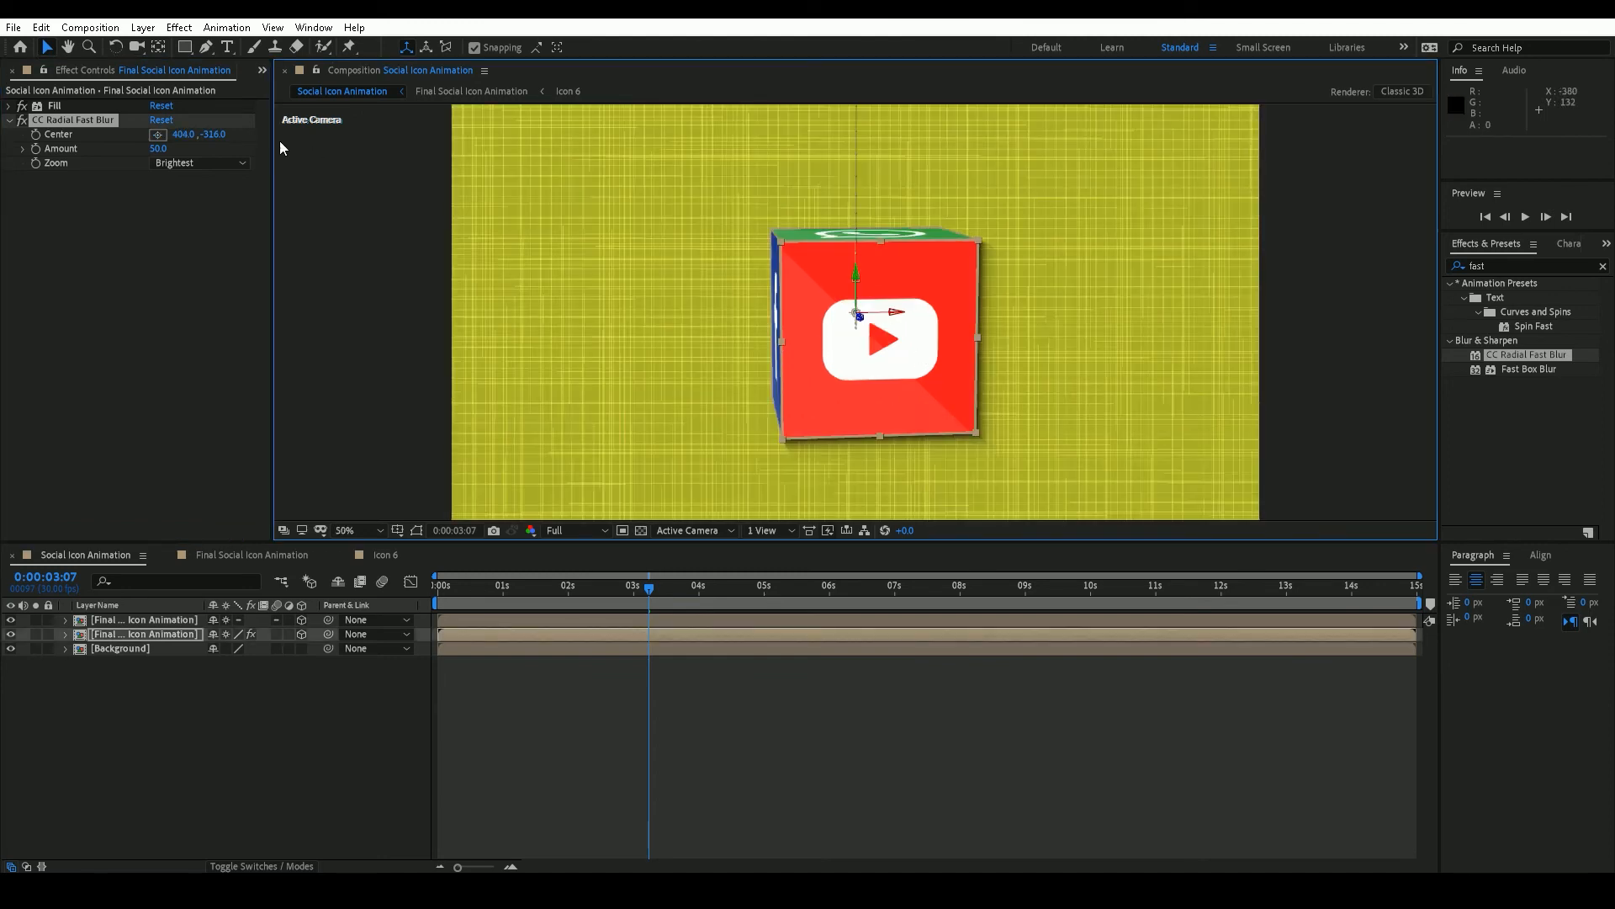
click(165, 150)
text(60)
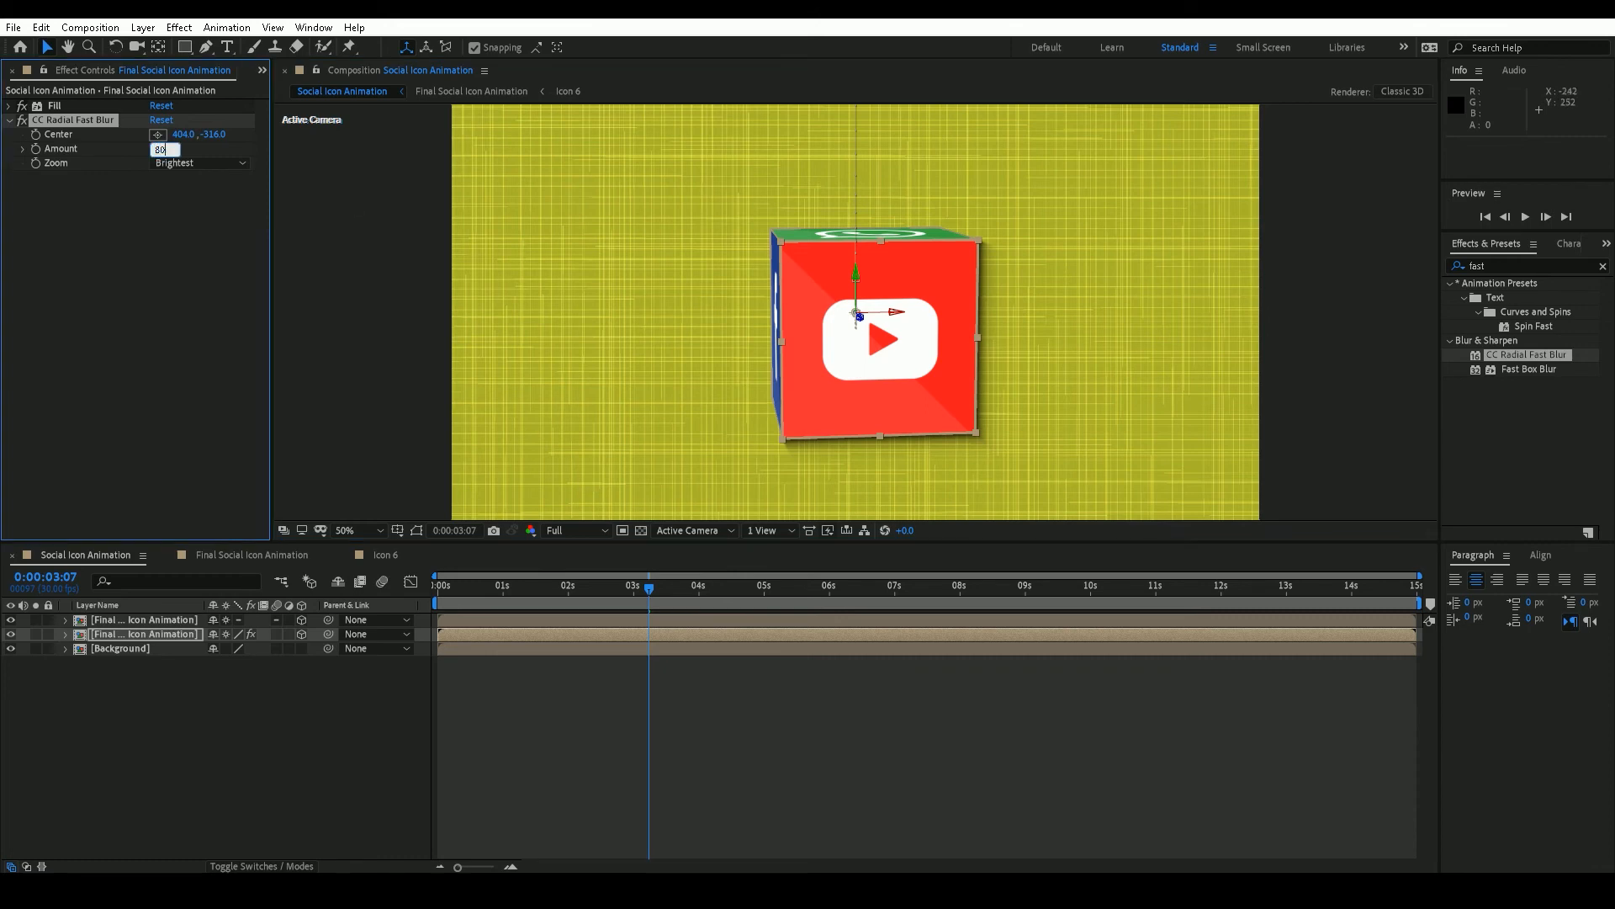
key(Return)
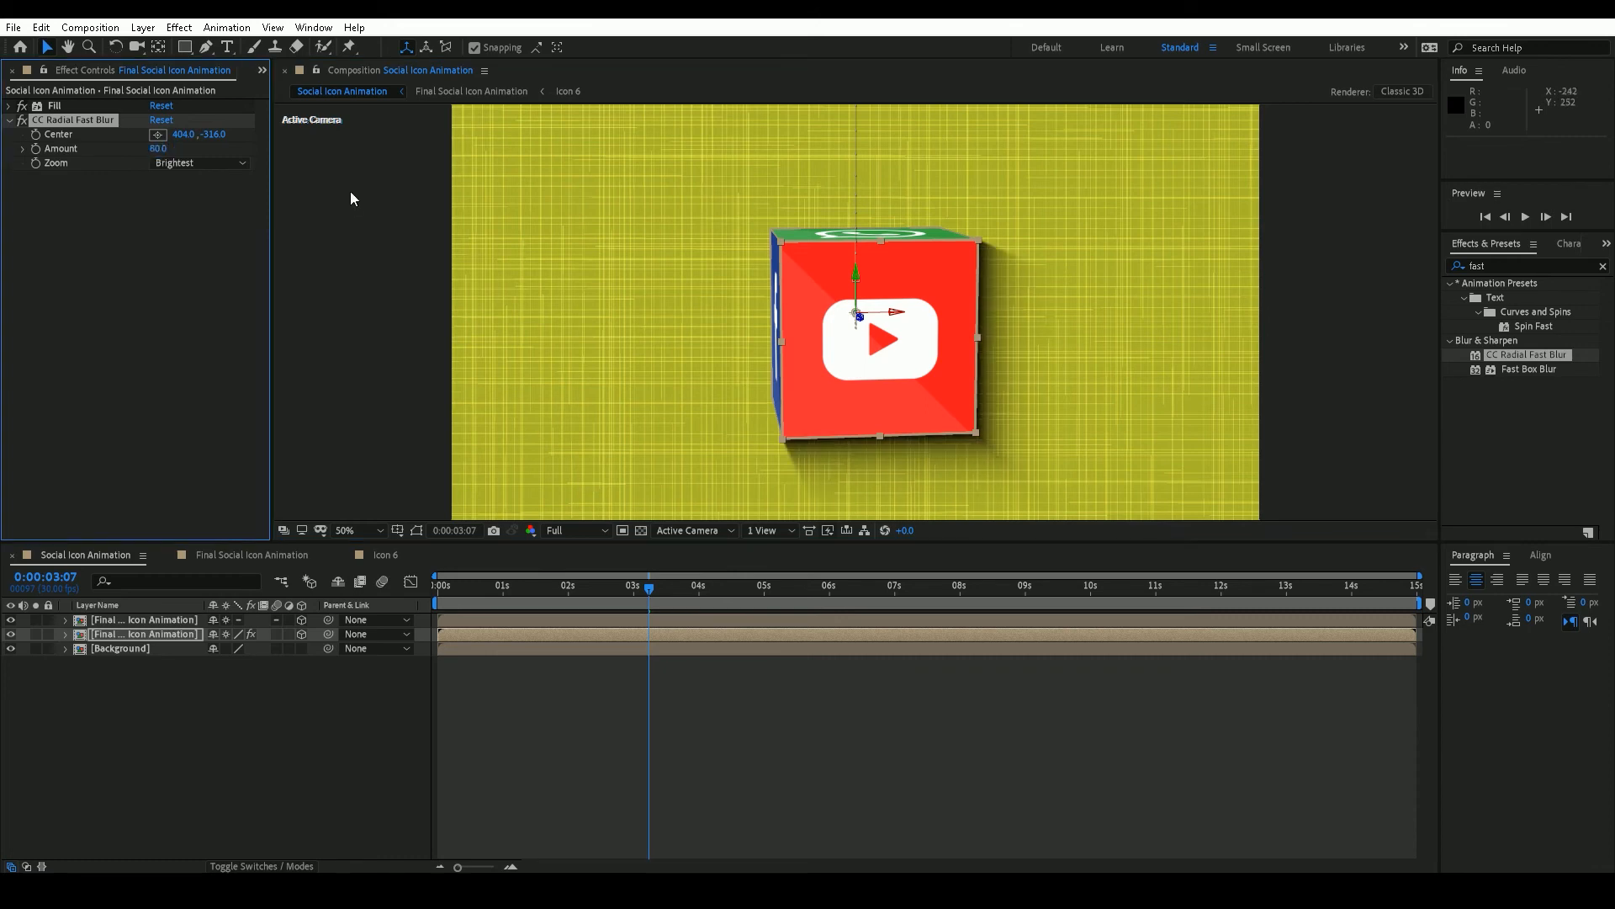
Step: Try a Fill Opacity of 50% on the shadow copy, then restore it to 100%
click(10, 105)
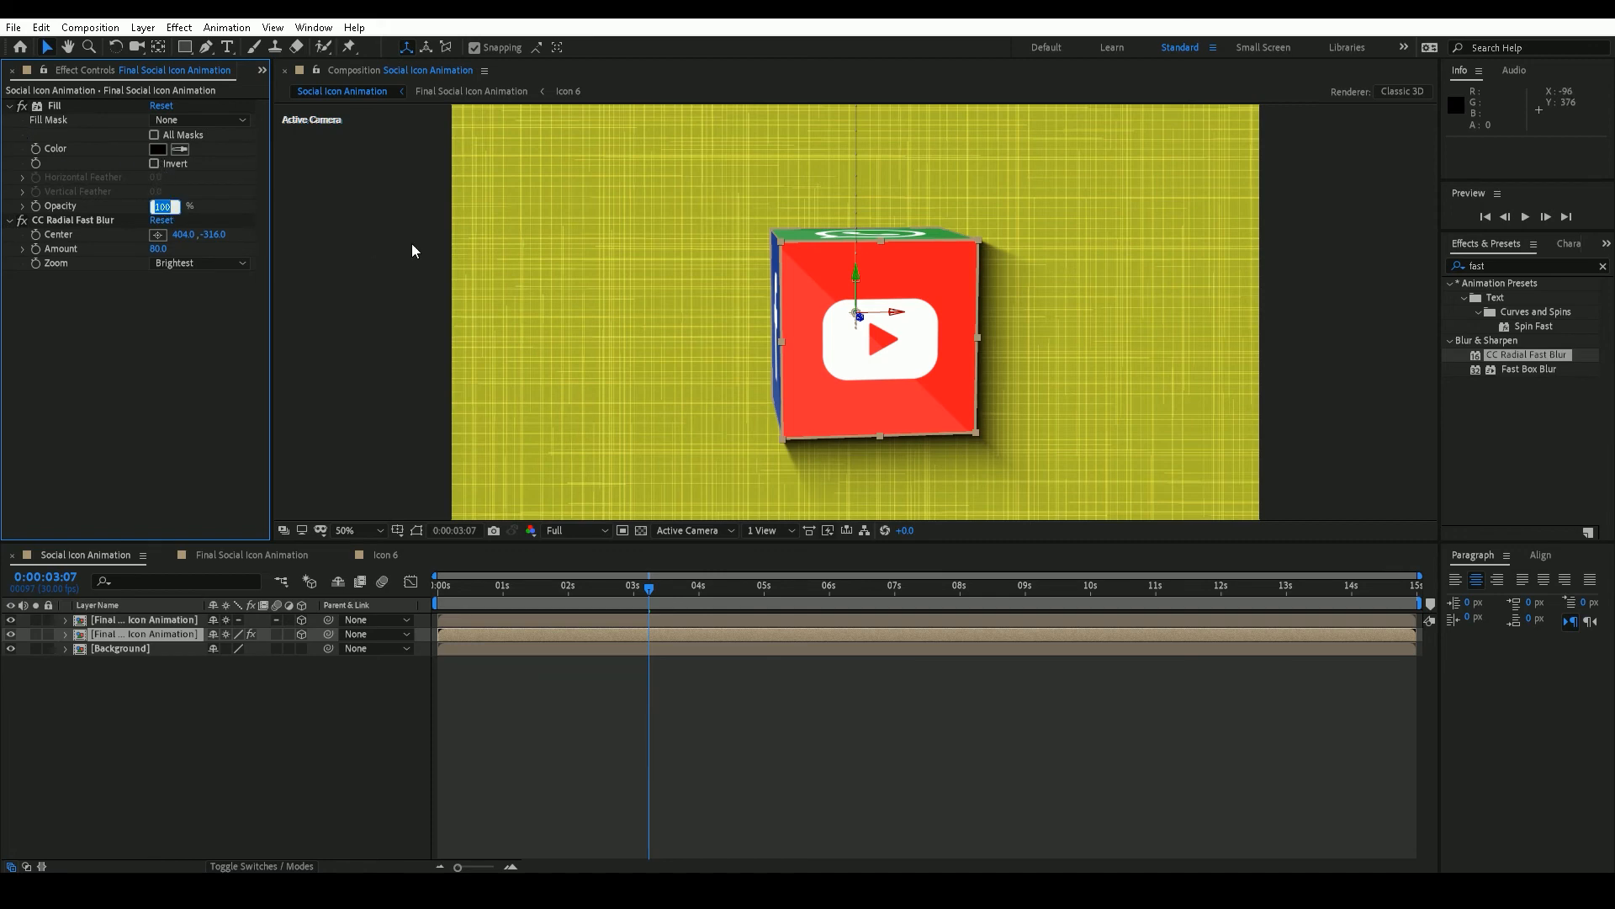
text(50)
key(Return)
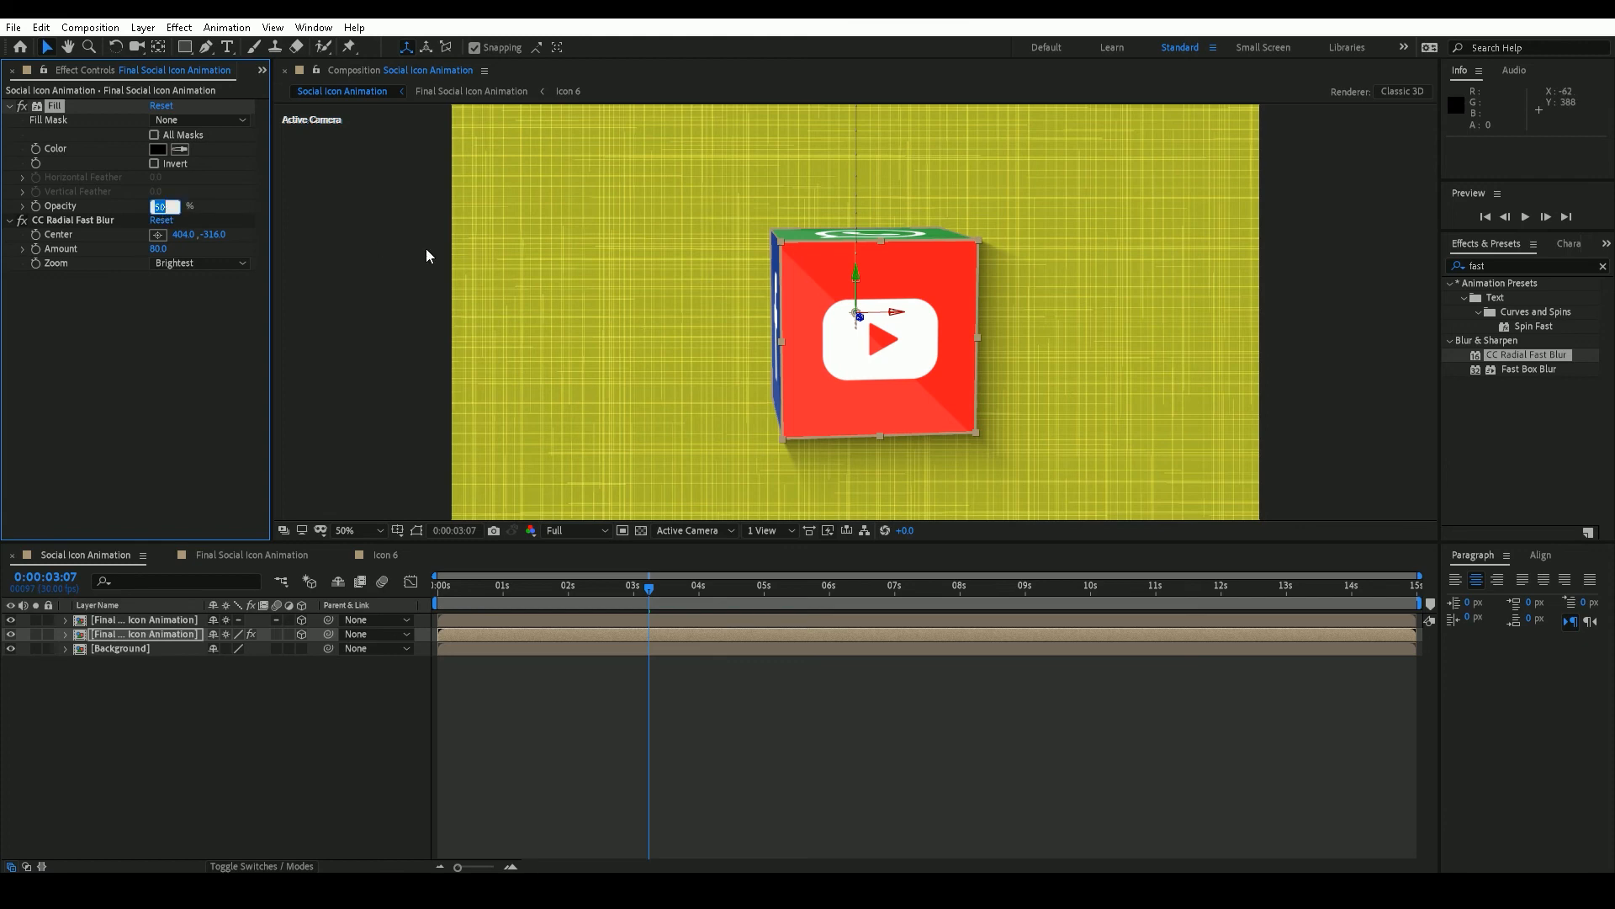
text(100)
key(Return)
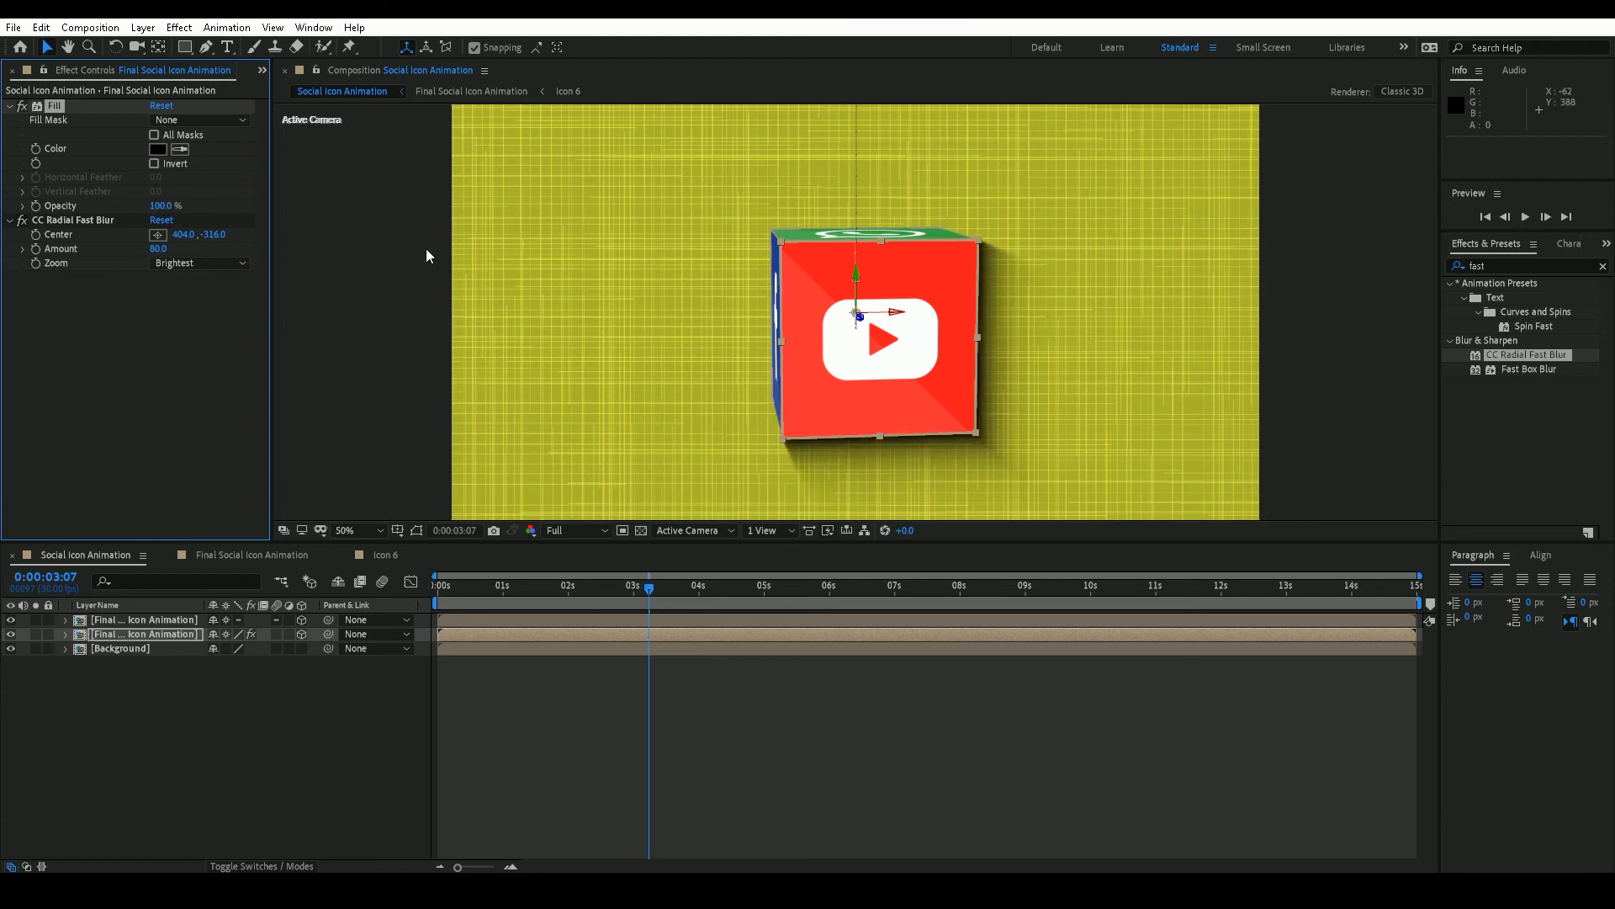
Step: Collapse both effects' settings and close the Final Social Icon Animation and Icon 6 timelines
click(9, 107)
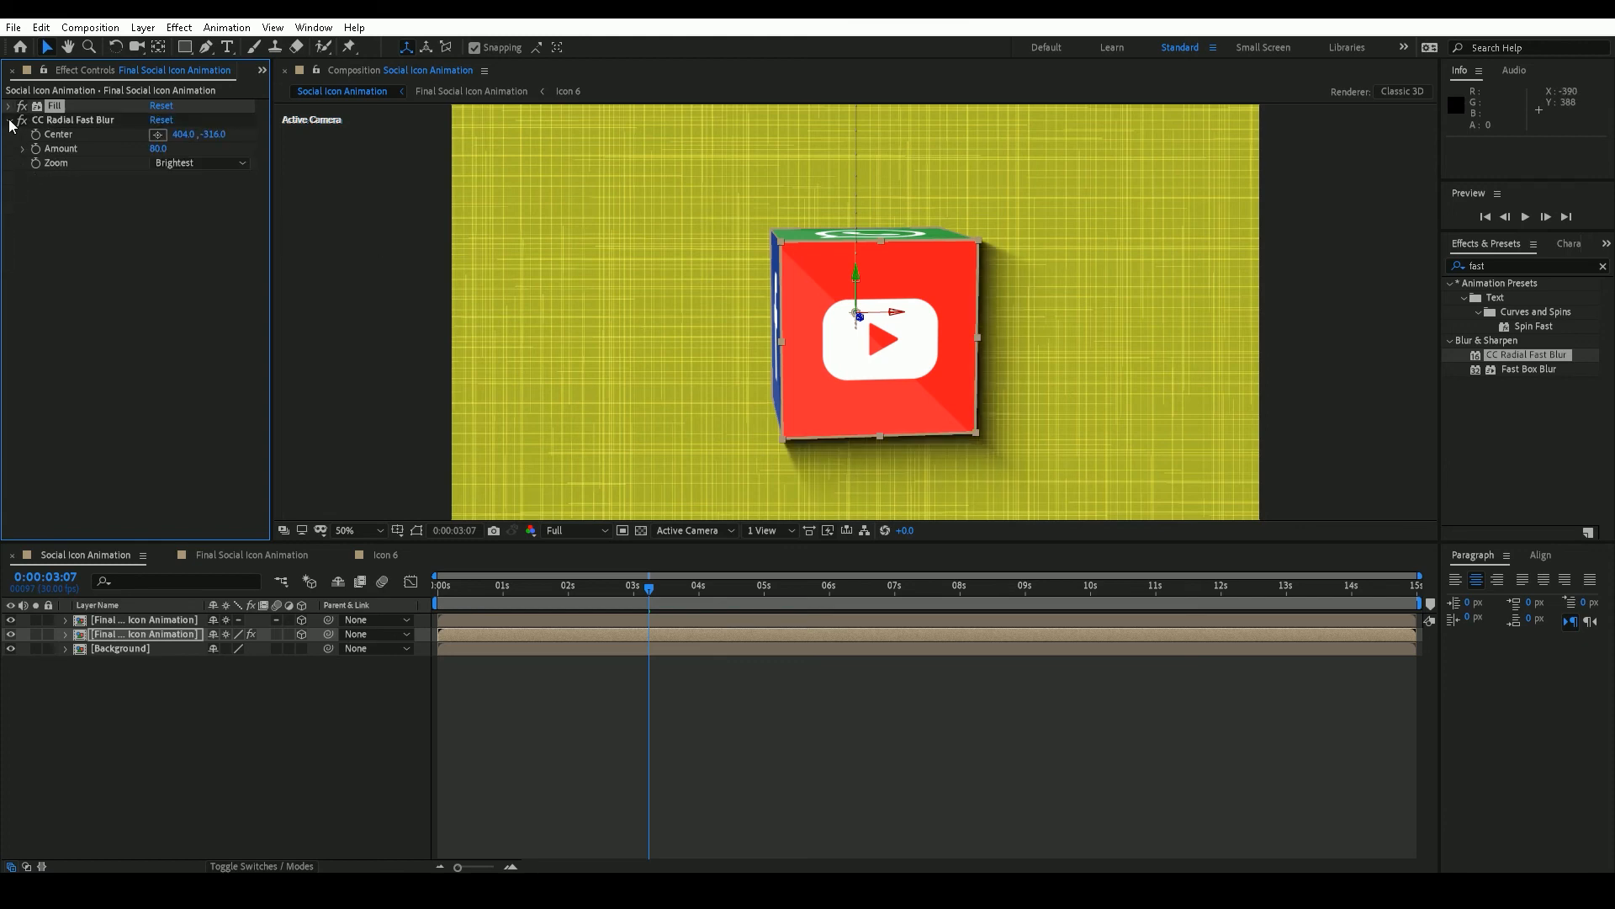
click(10, 121)
click(123, 315)
click(244, 552)
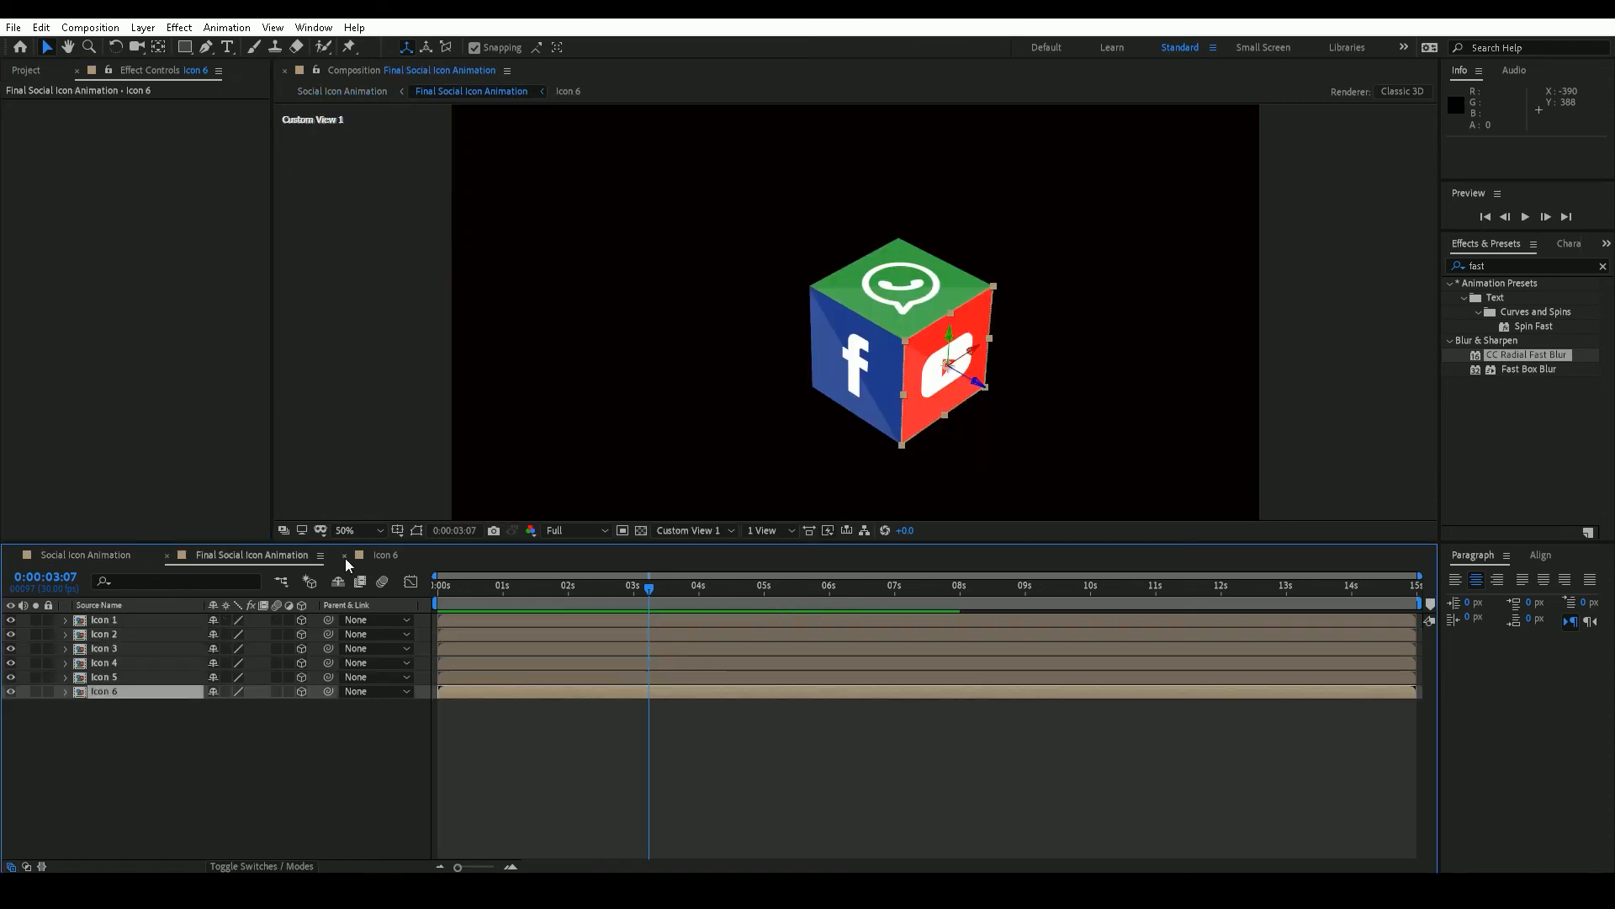
click(318, 555)
click(400, 139)
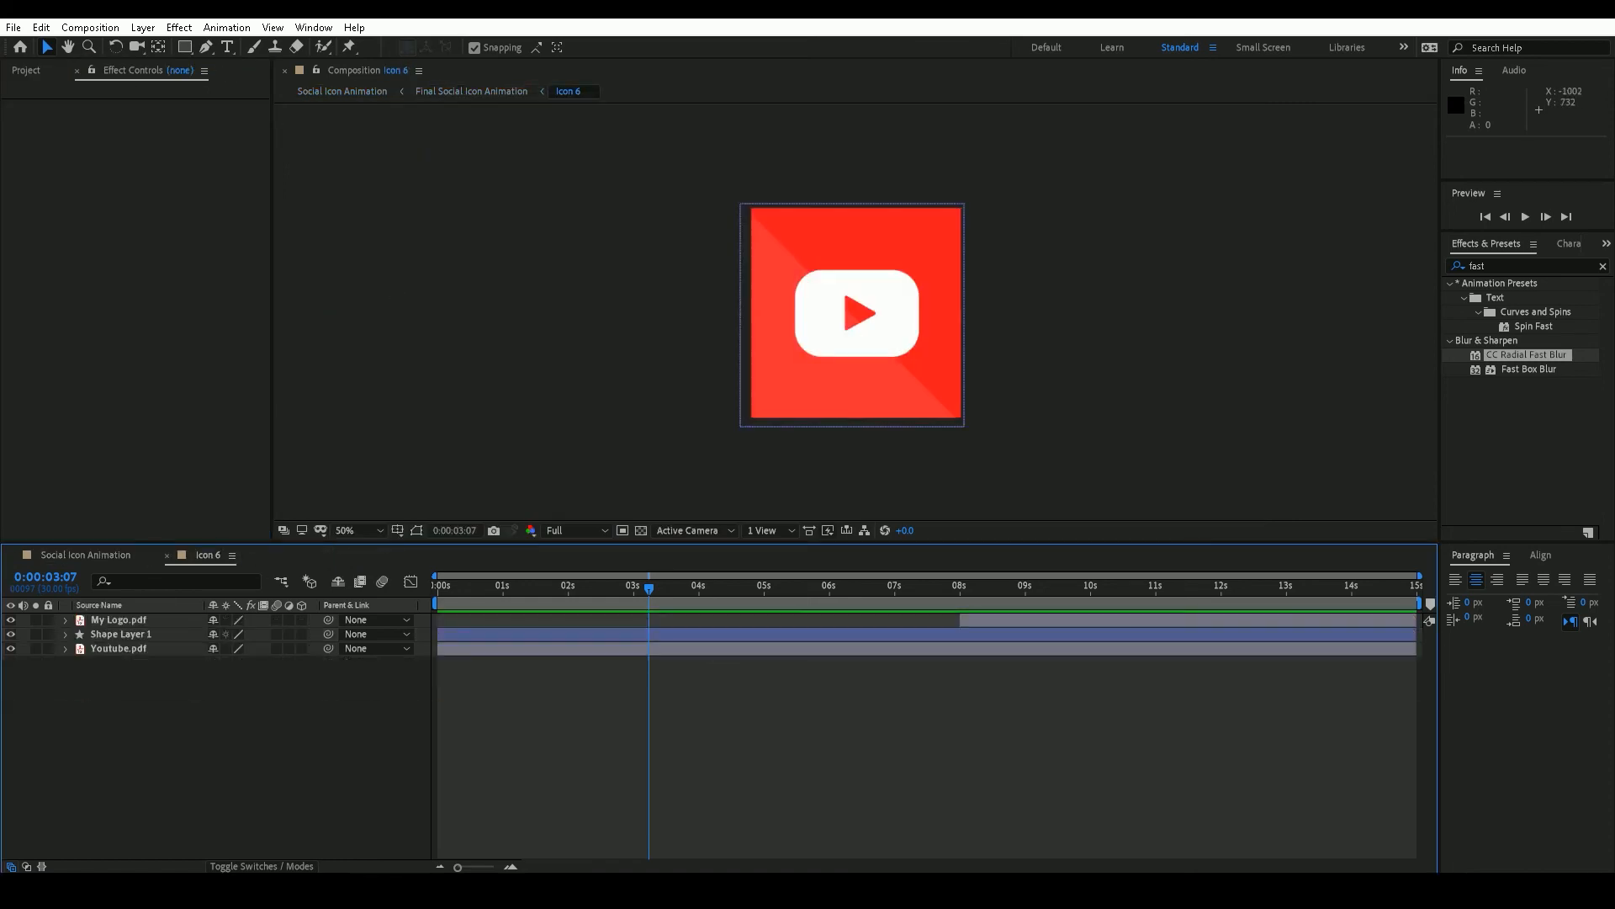
click(233, 555)
click(303, 135)
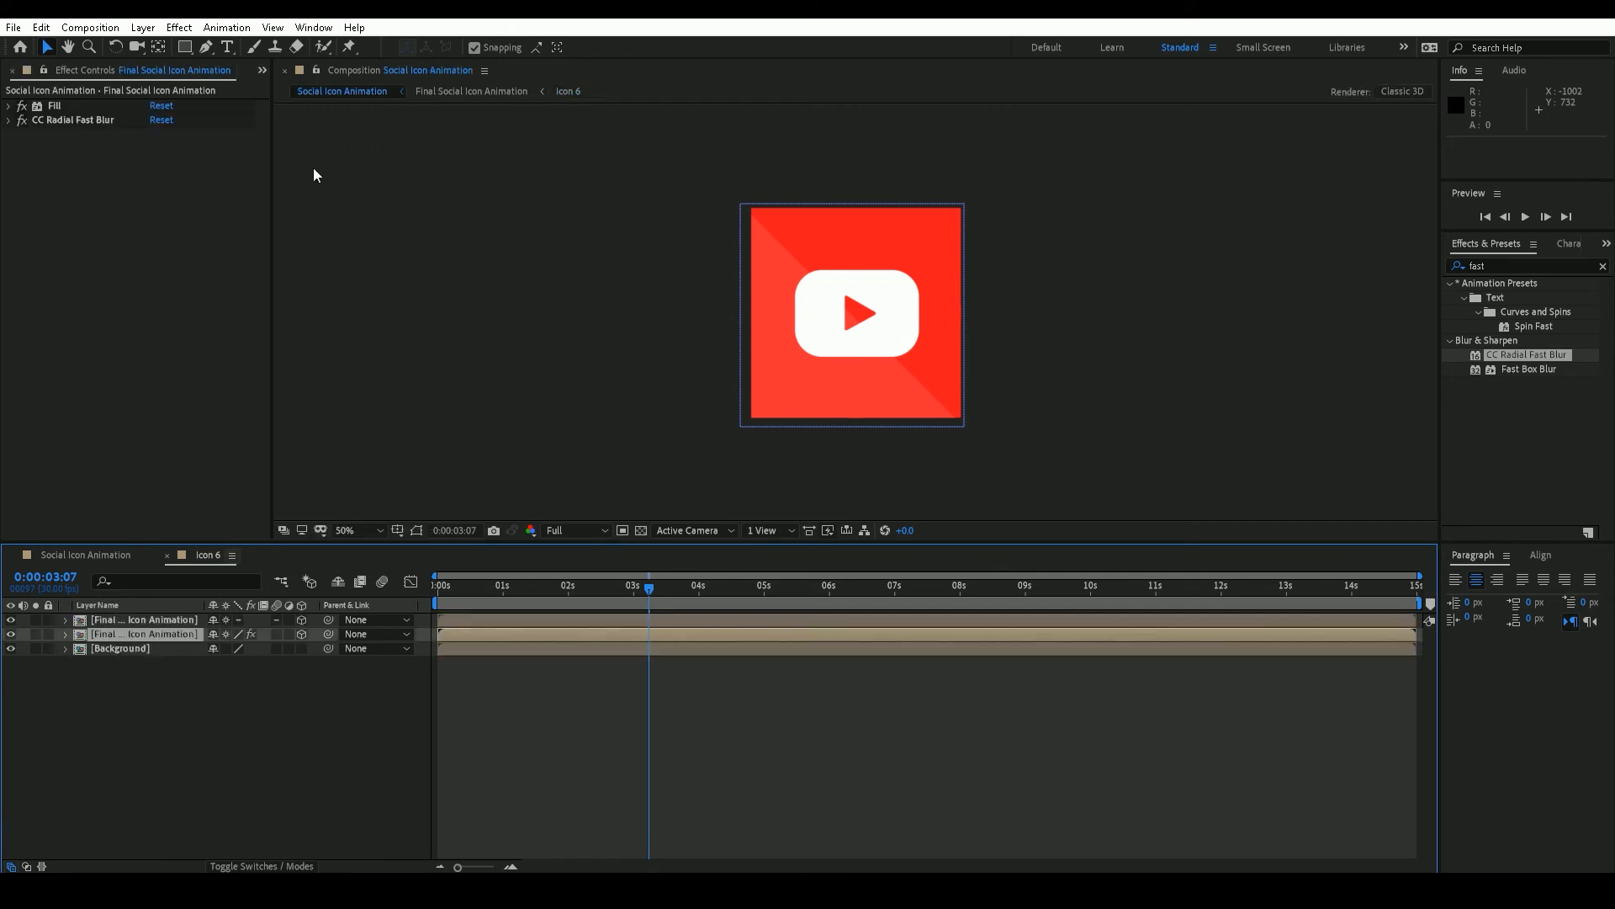
Step: Preview the cube animation with its shadow from the start and move the current time to 0:00:11:27
scroll(836, 363, down, 2)
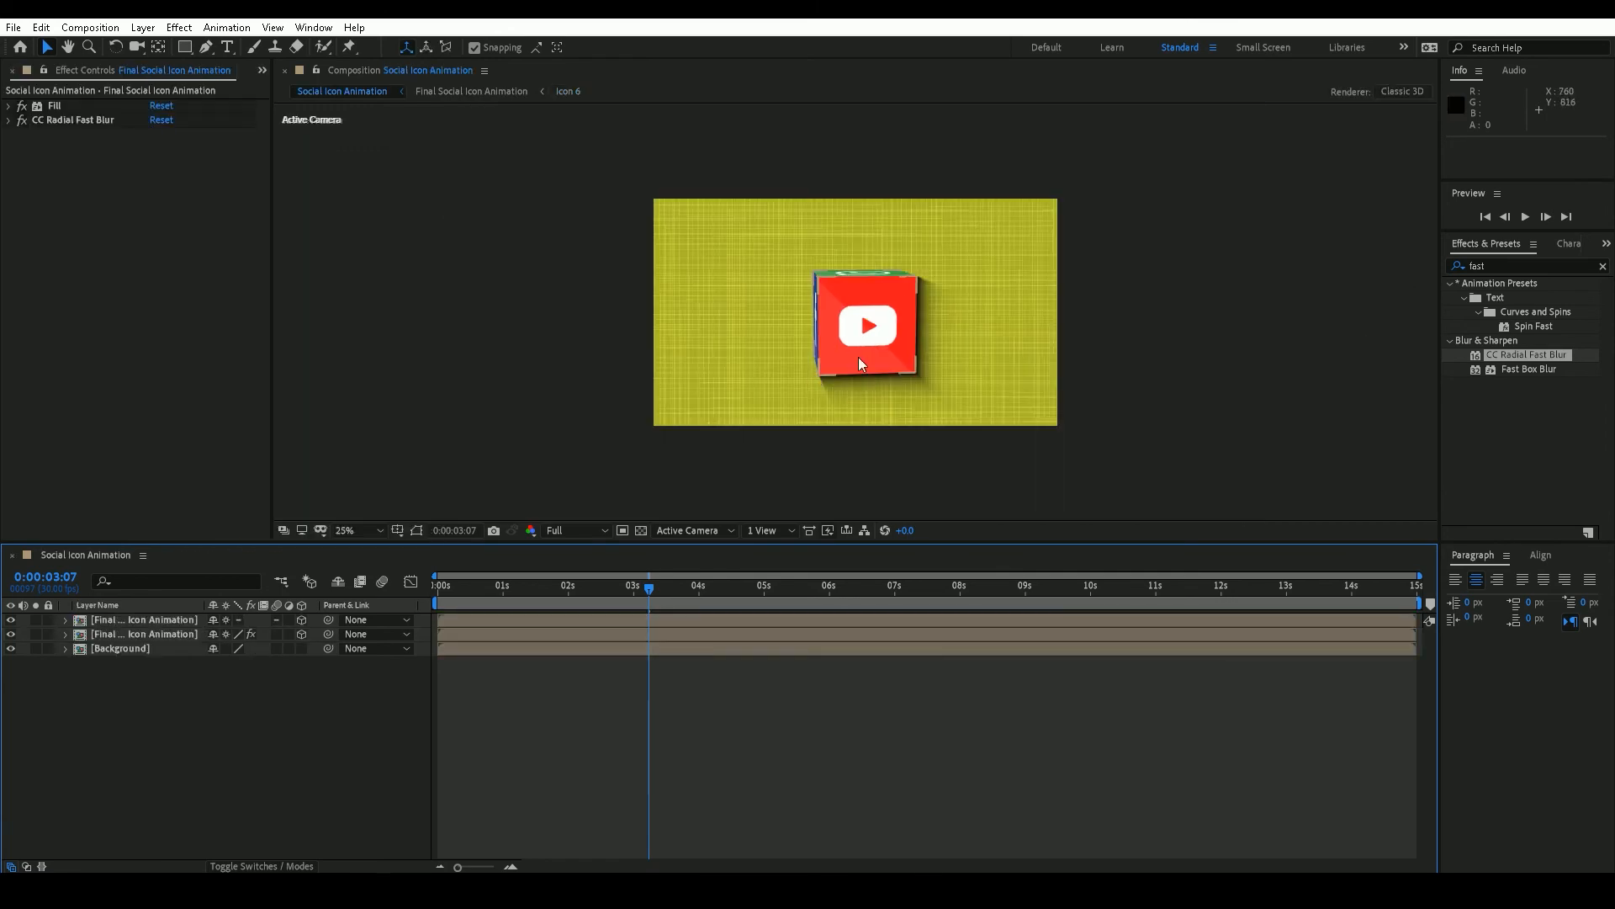
click(1485, 217)
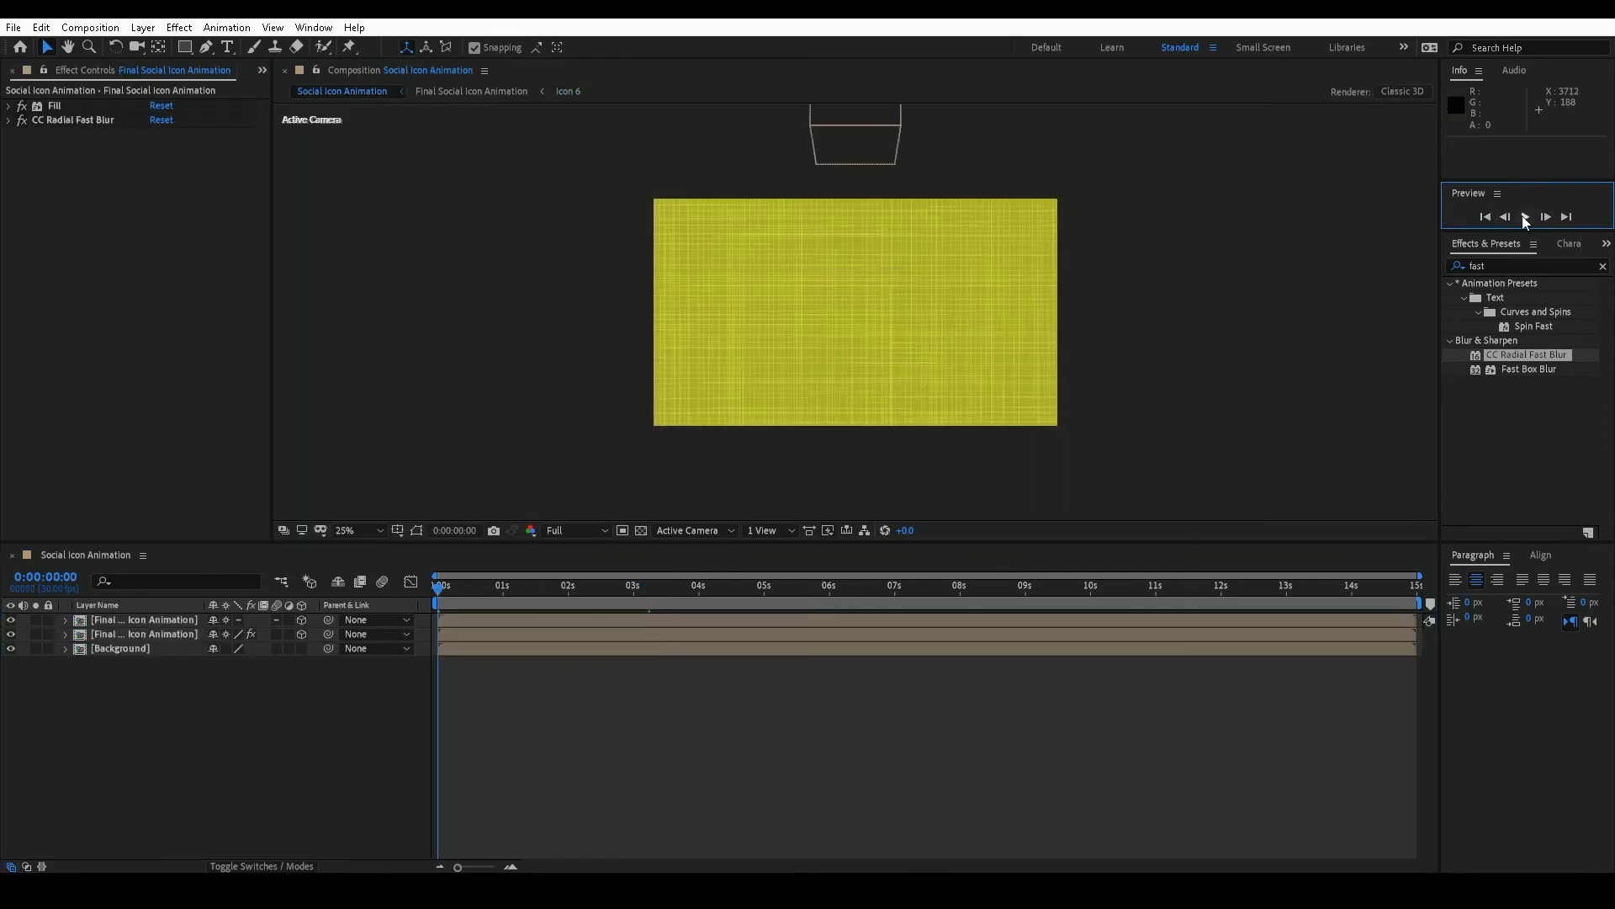
click(1525, 217)
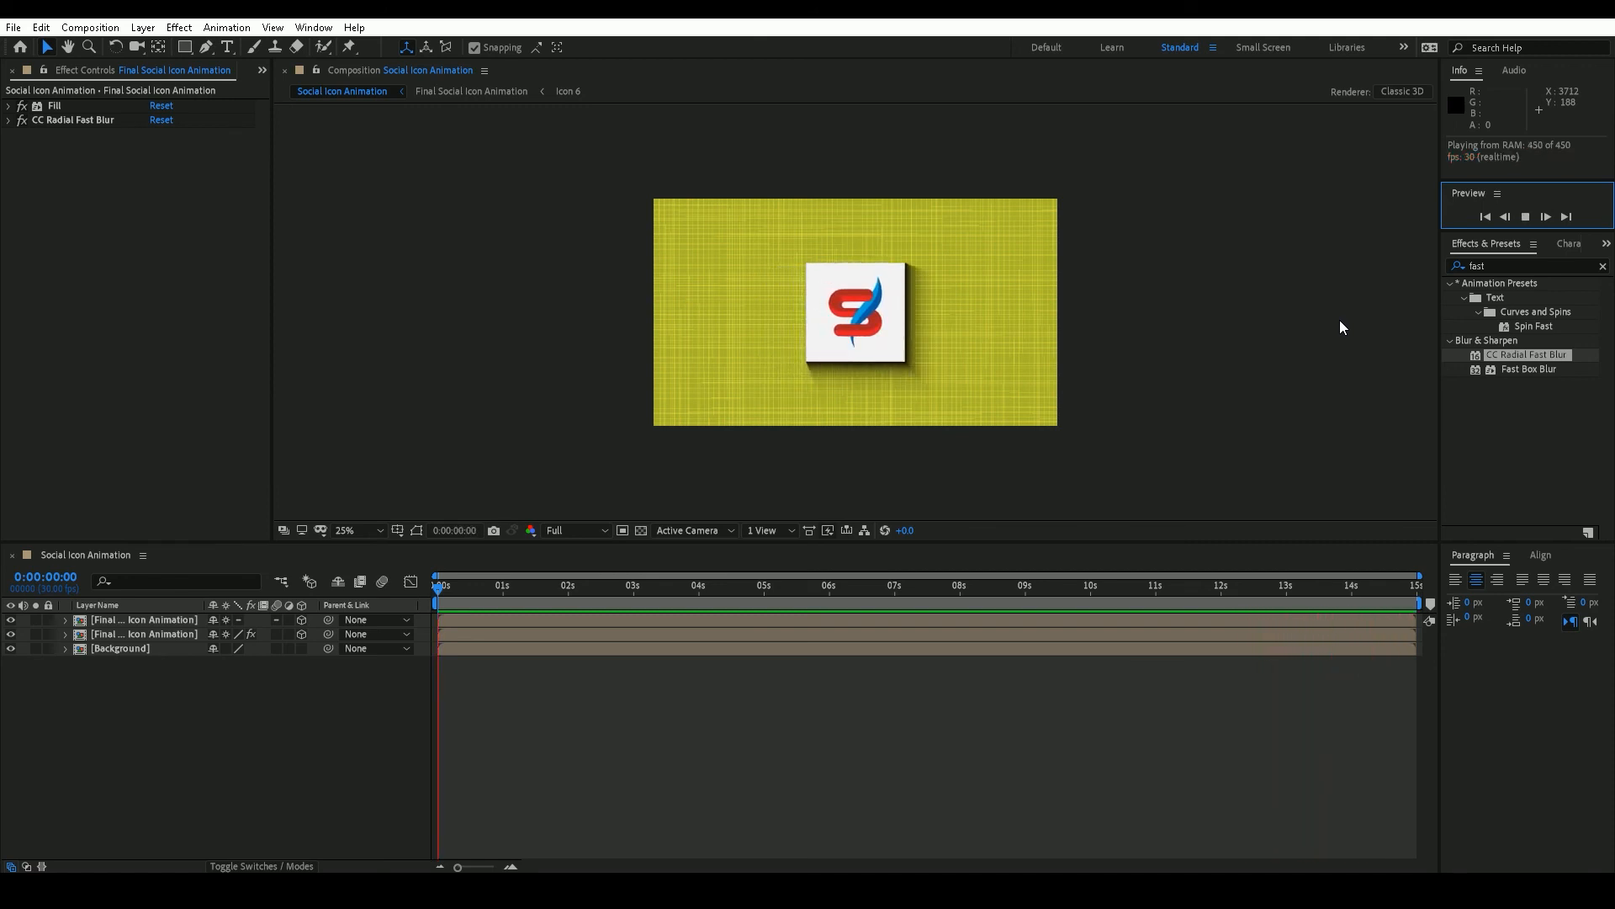
click(1215, 587)
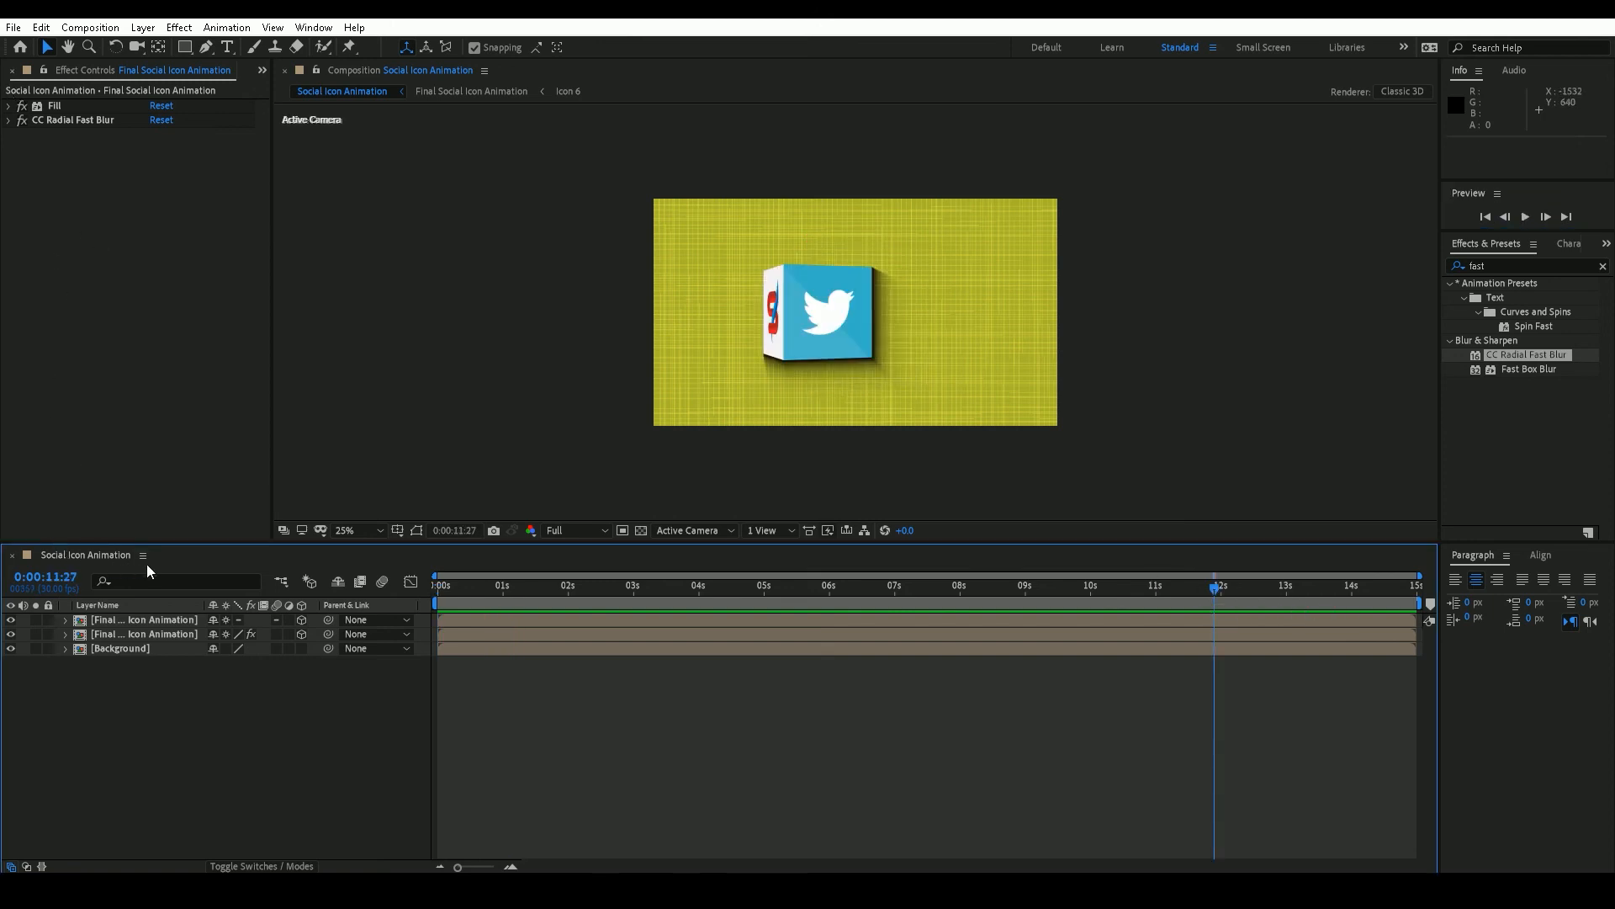
Step: Close the effect controls, select Instagram.pdf in the project's Icons folder, and scrub the animation to 0:00:07:22
click(9, 71)
click(87, 390)
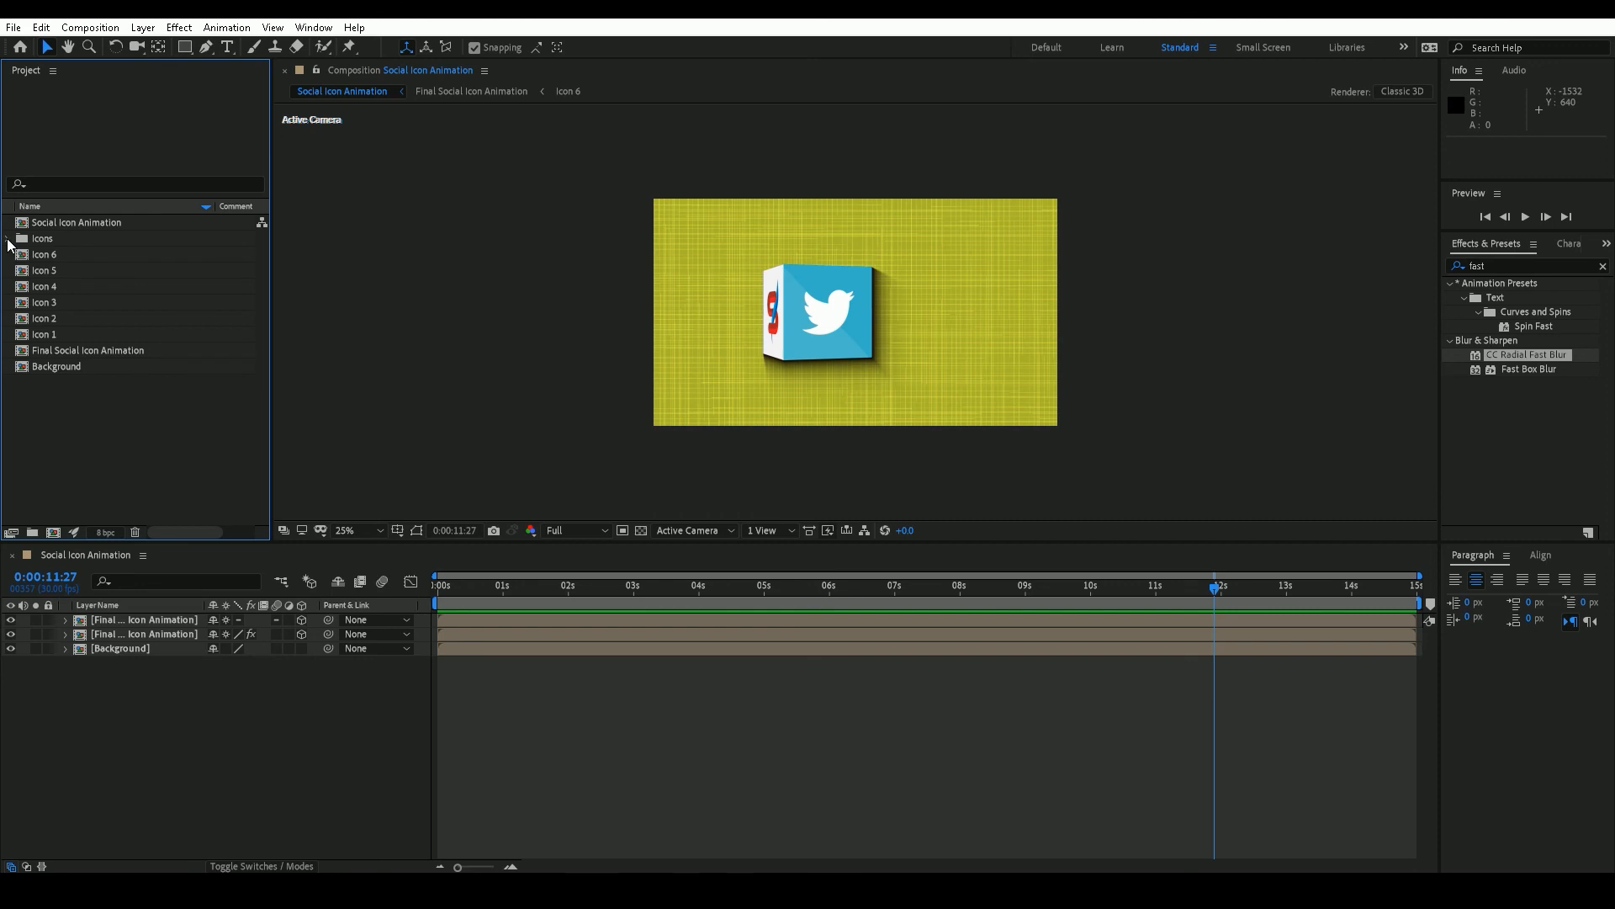
click(9, 239)
click(69, 369)
click(74, 350)
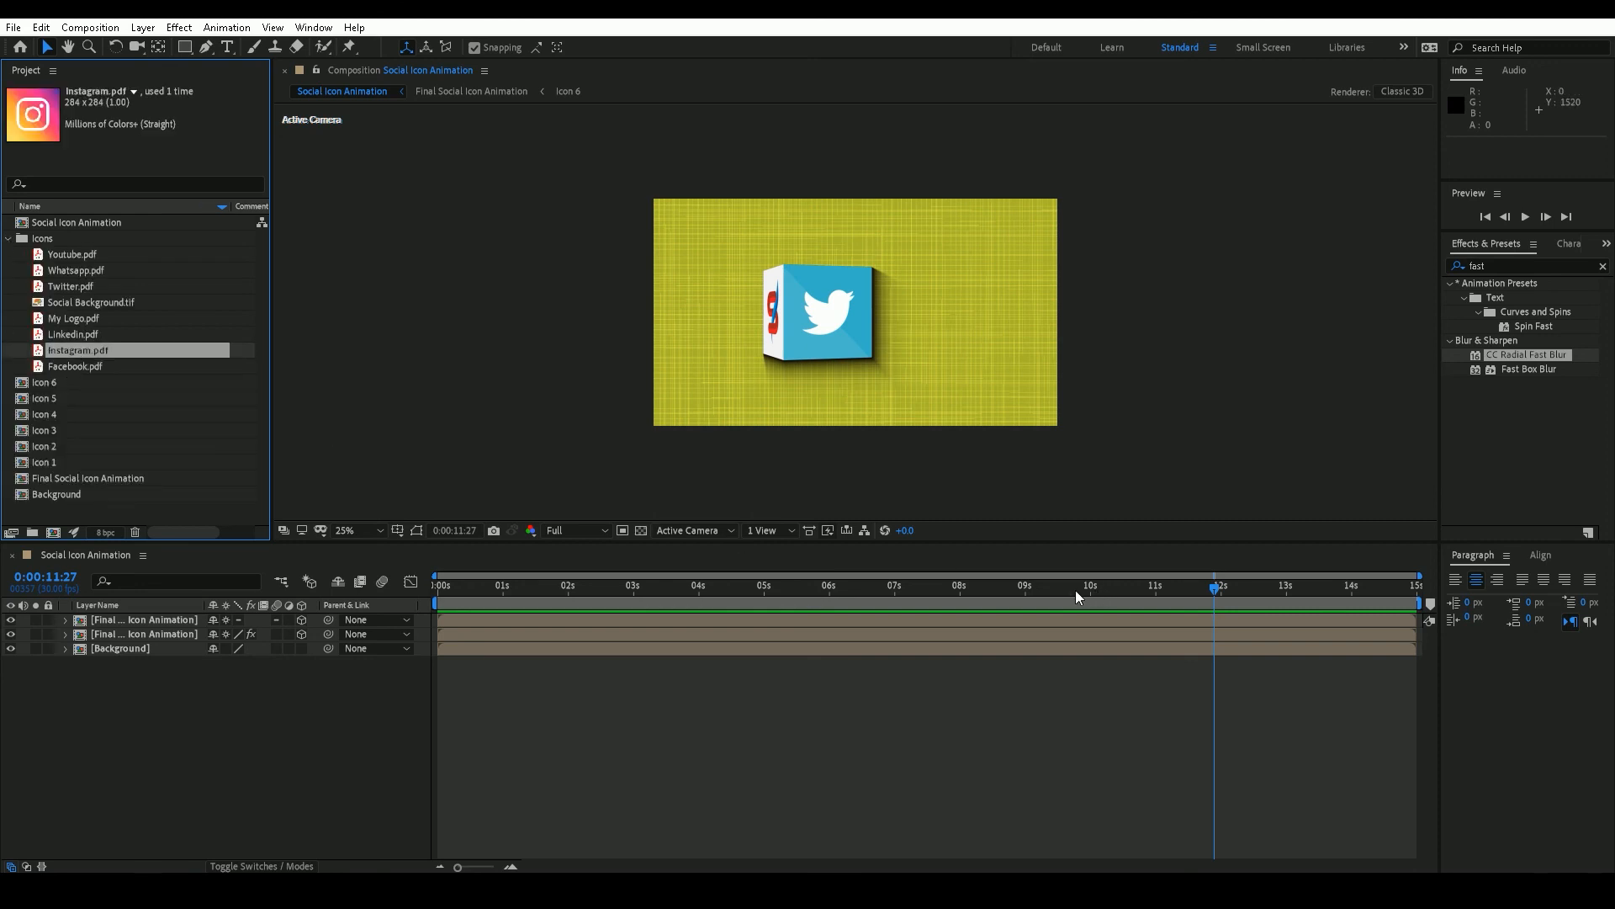
drag(1076, 589, 942, 592)
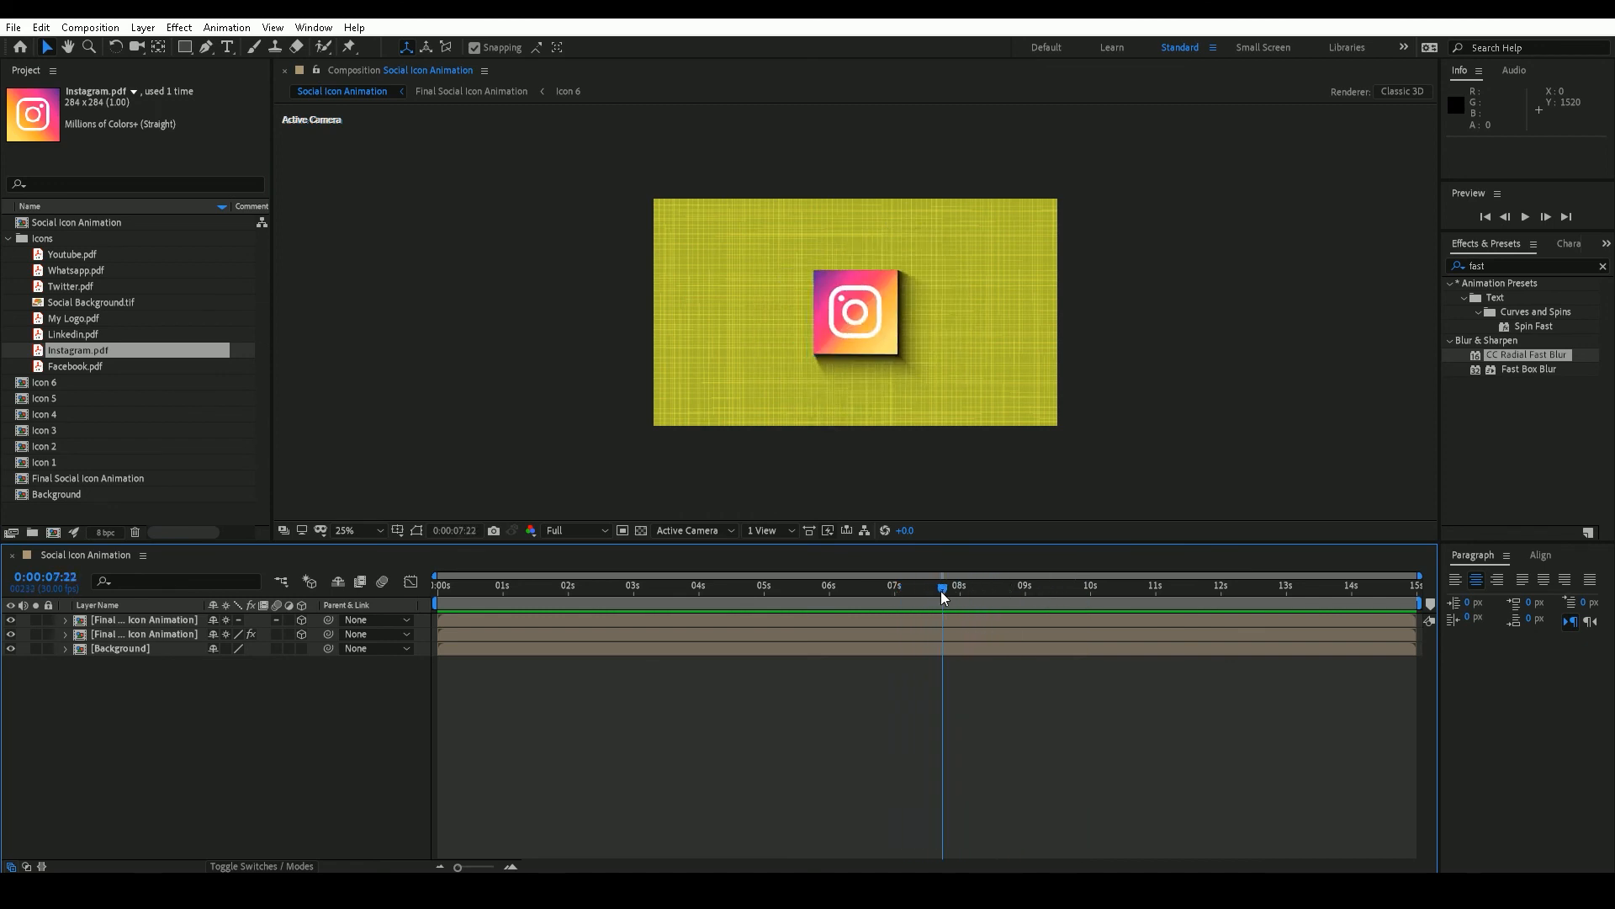
Step: Open the Final Social Icon Animation composition, check which icon composition holds the Instagram face, and open Icon 5
double_click(163, 619)
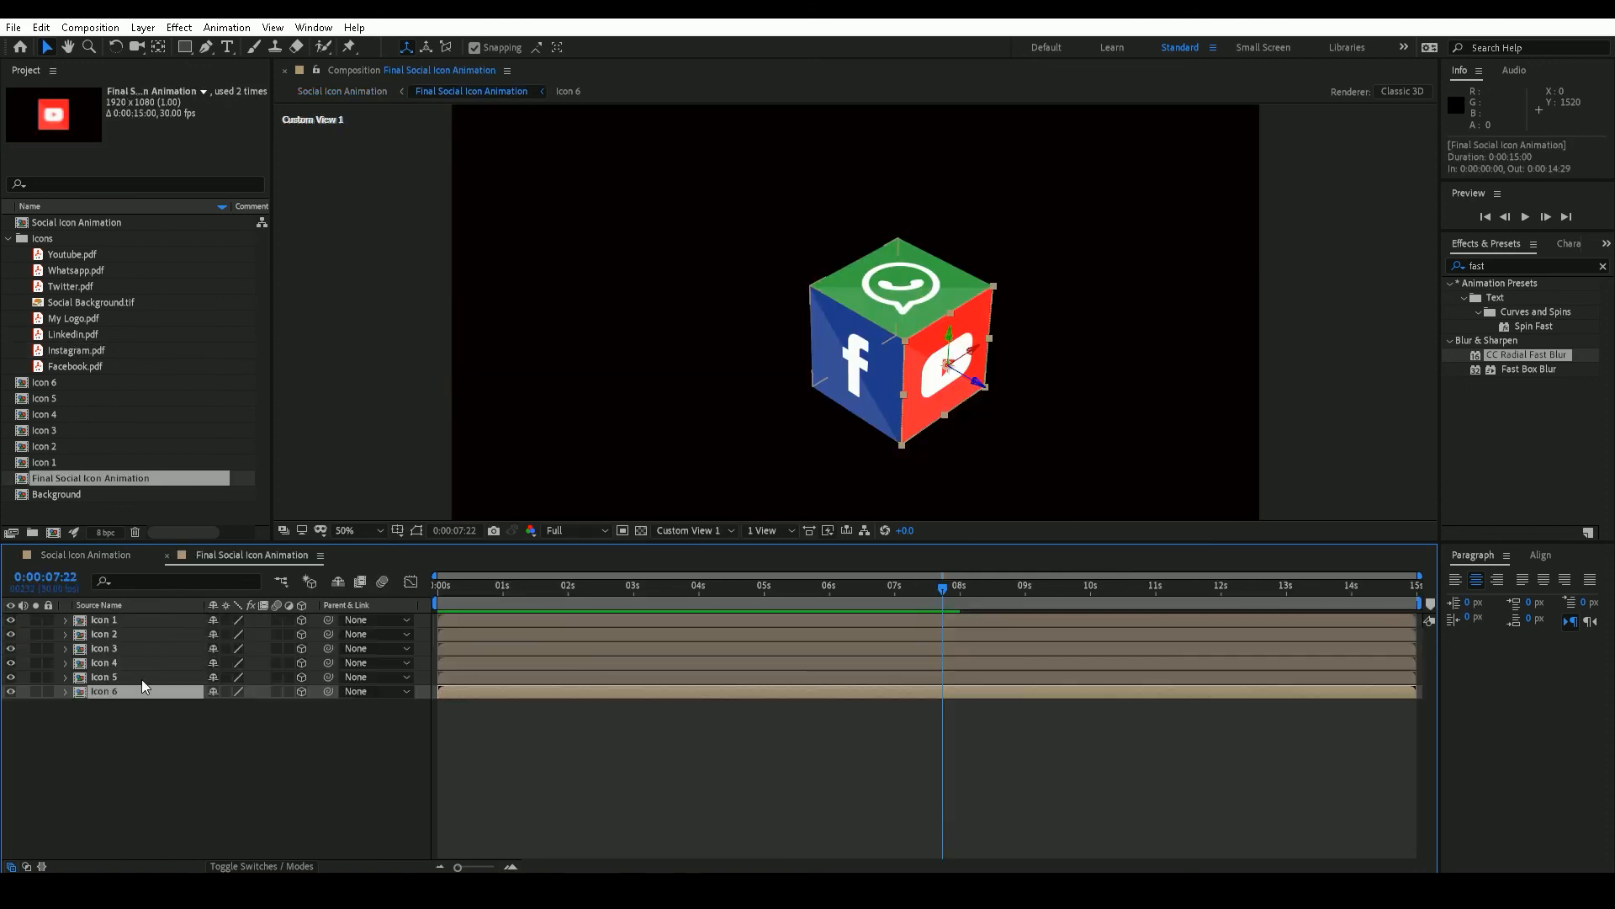
click(139, 678)
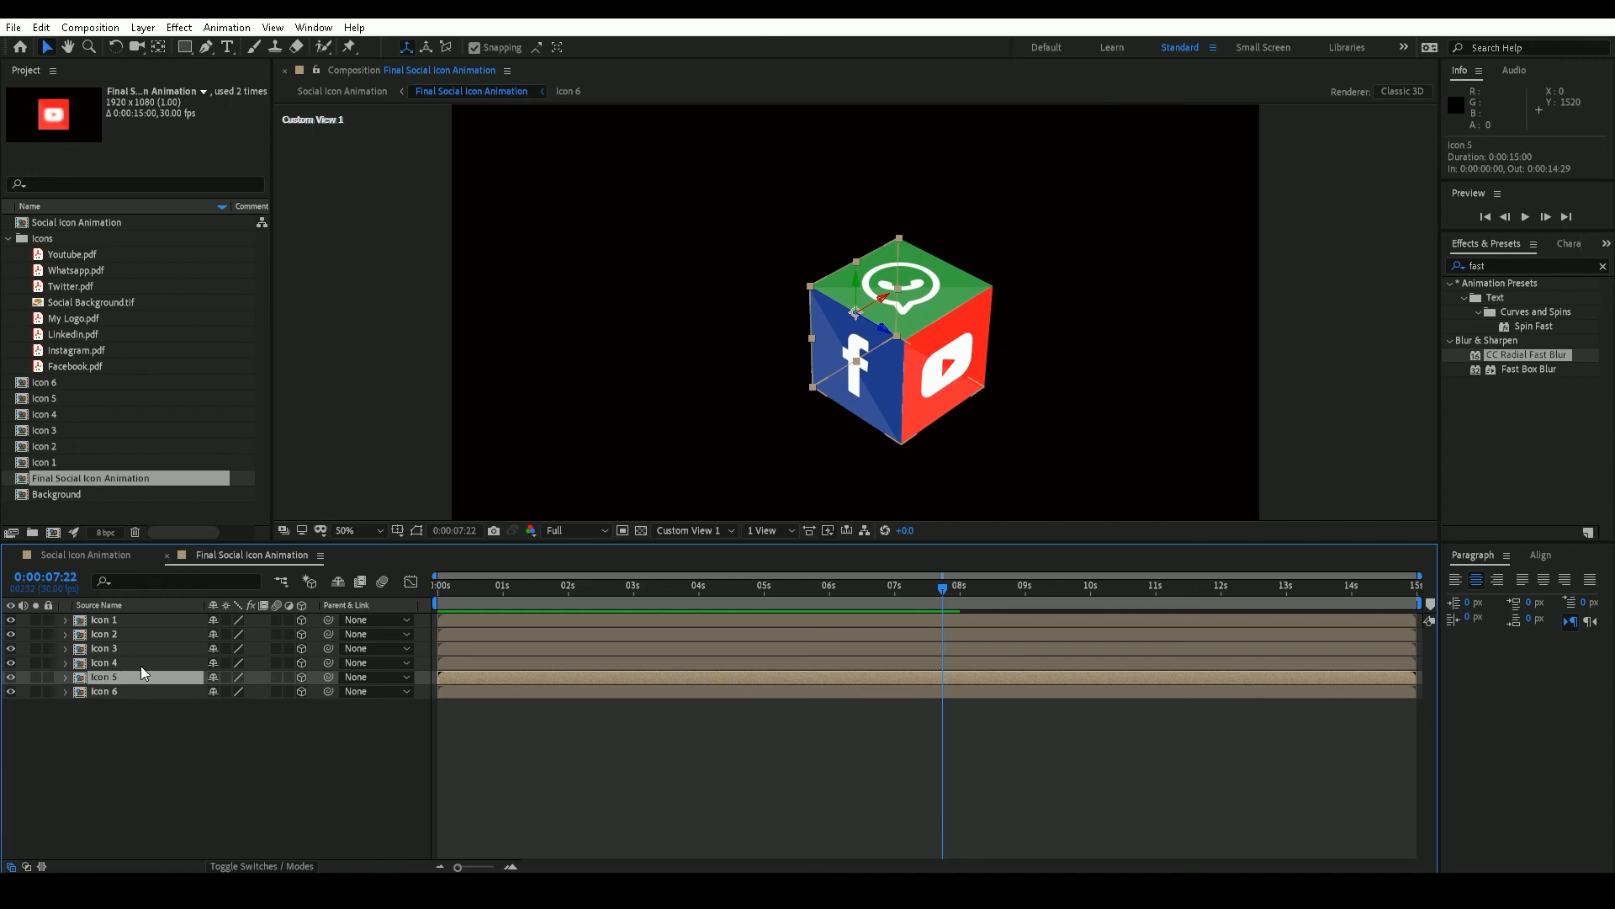
click(139, 665)
click(140, 649)
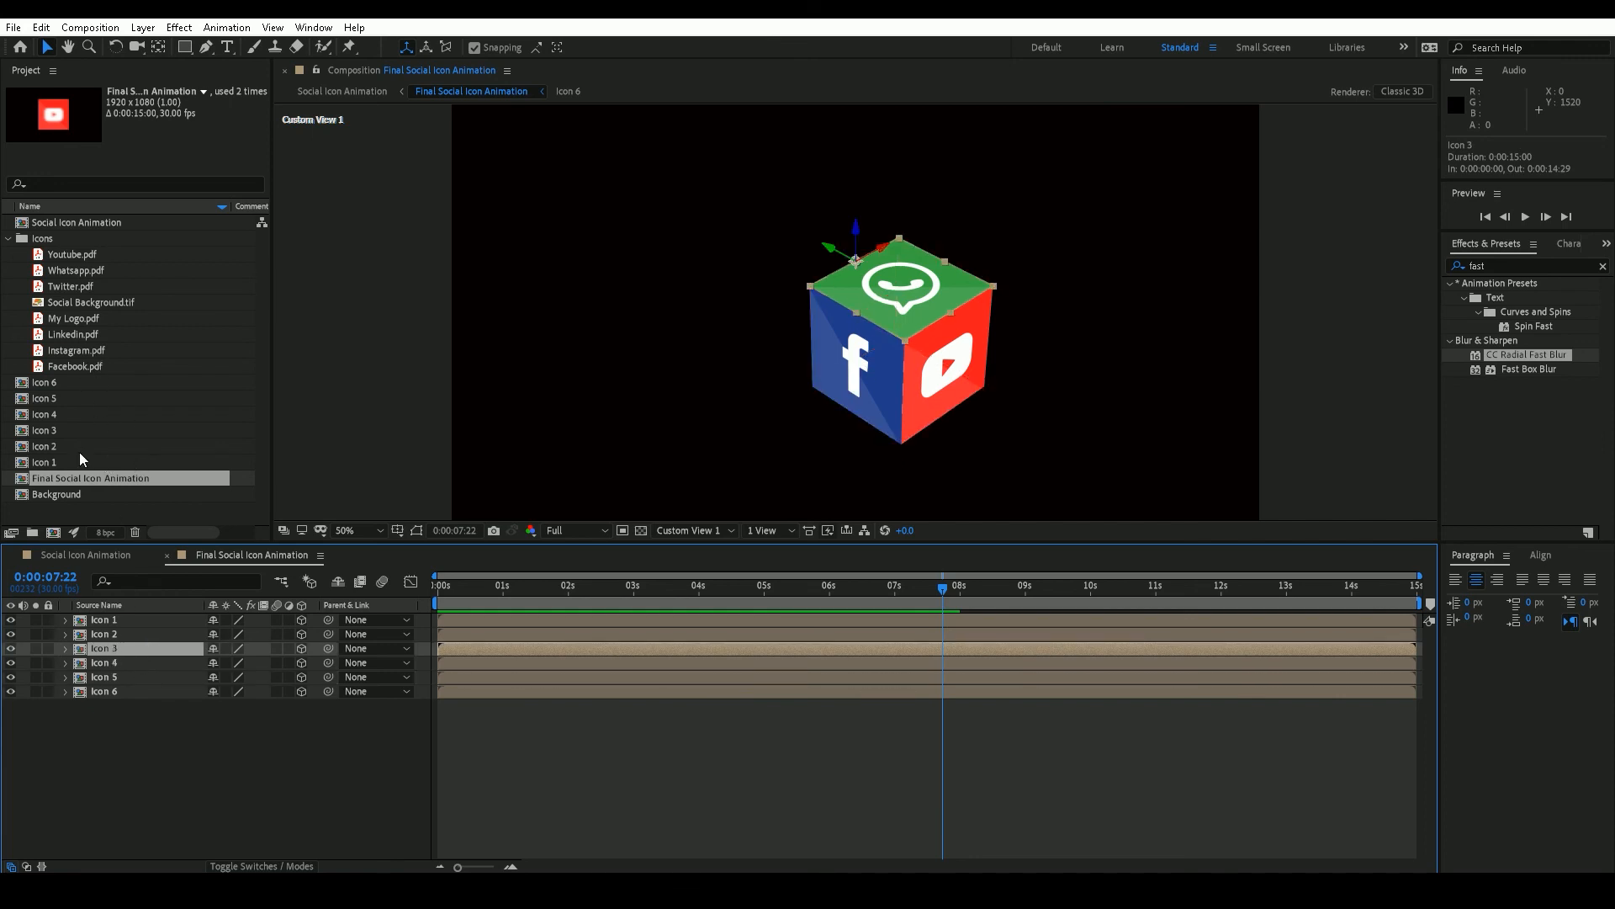
click(47, 430)
click(53, 415)
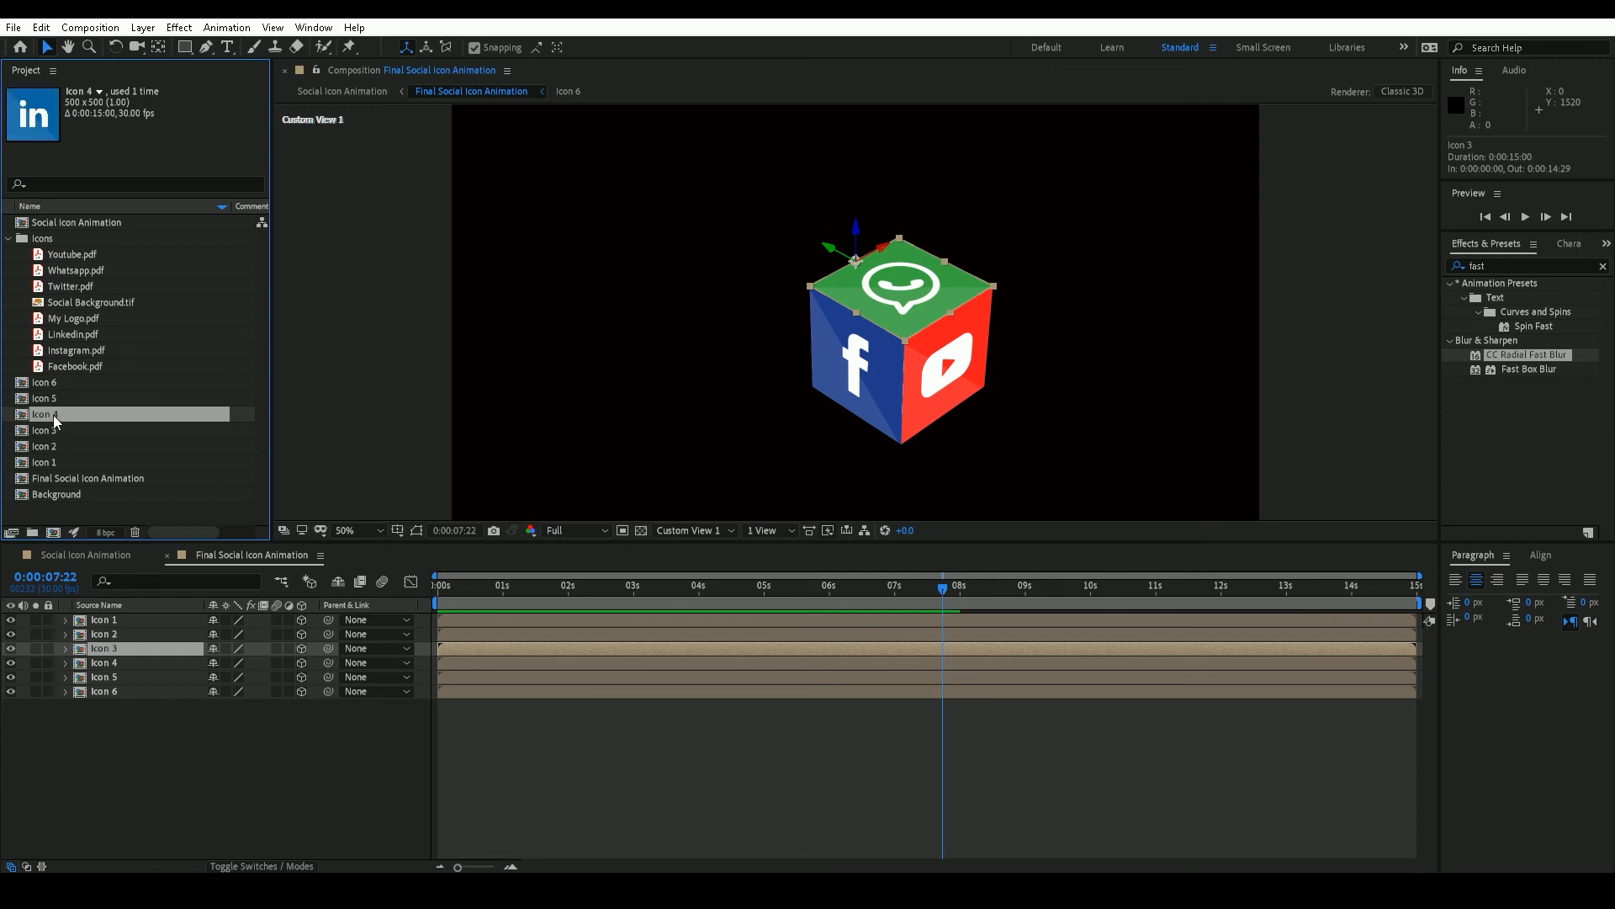
click(57, 401)
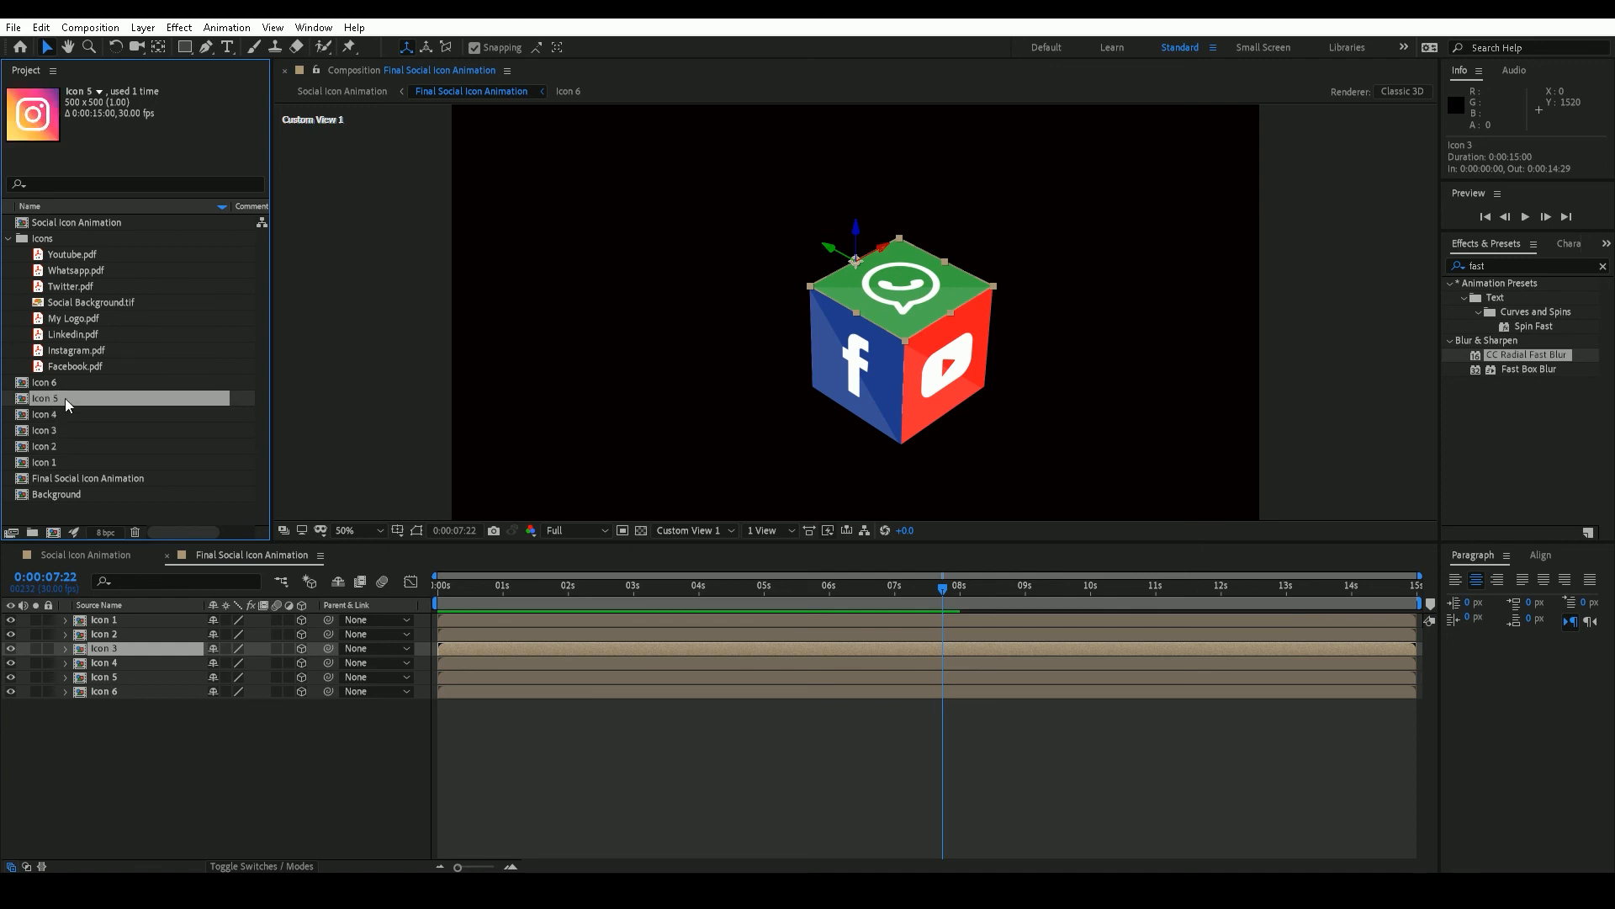
click(128, 678)
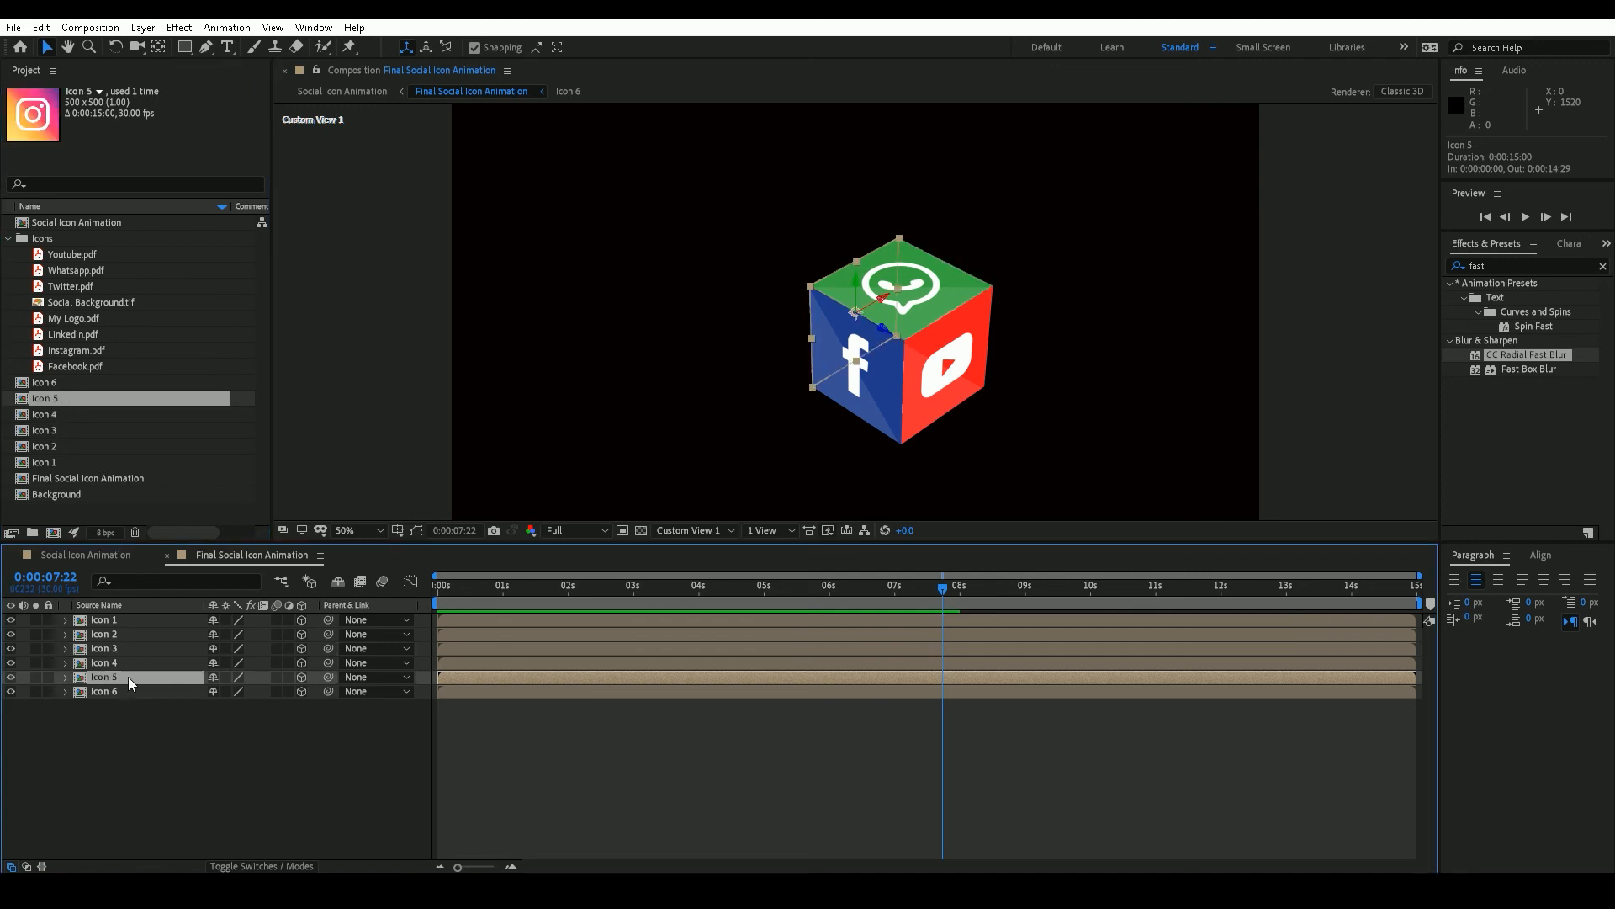
double_click(128, 675)
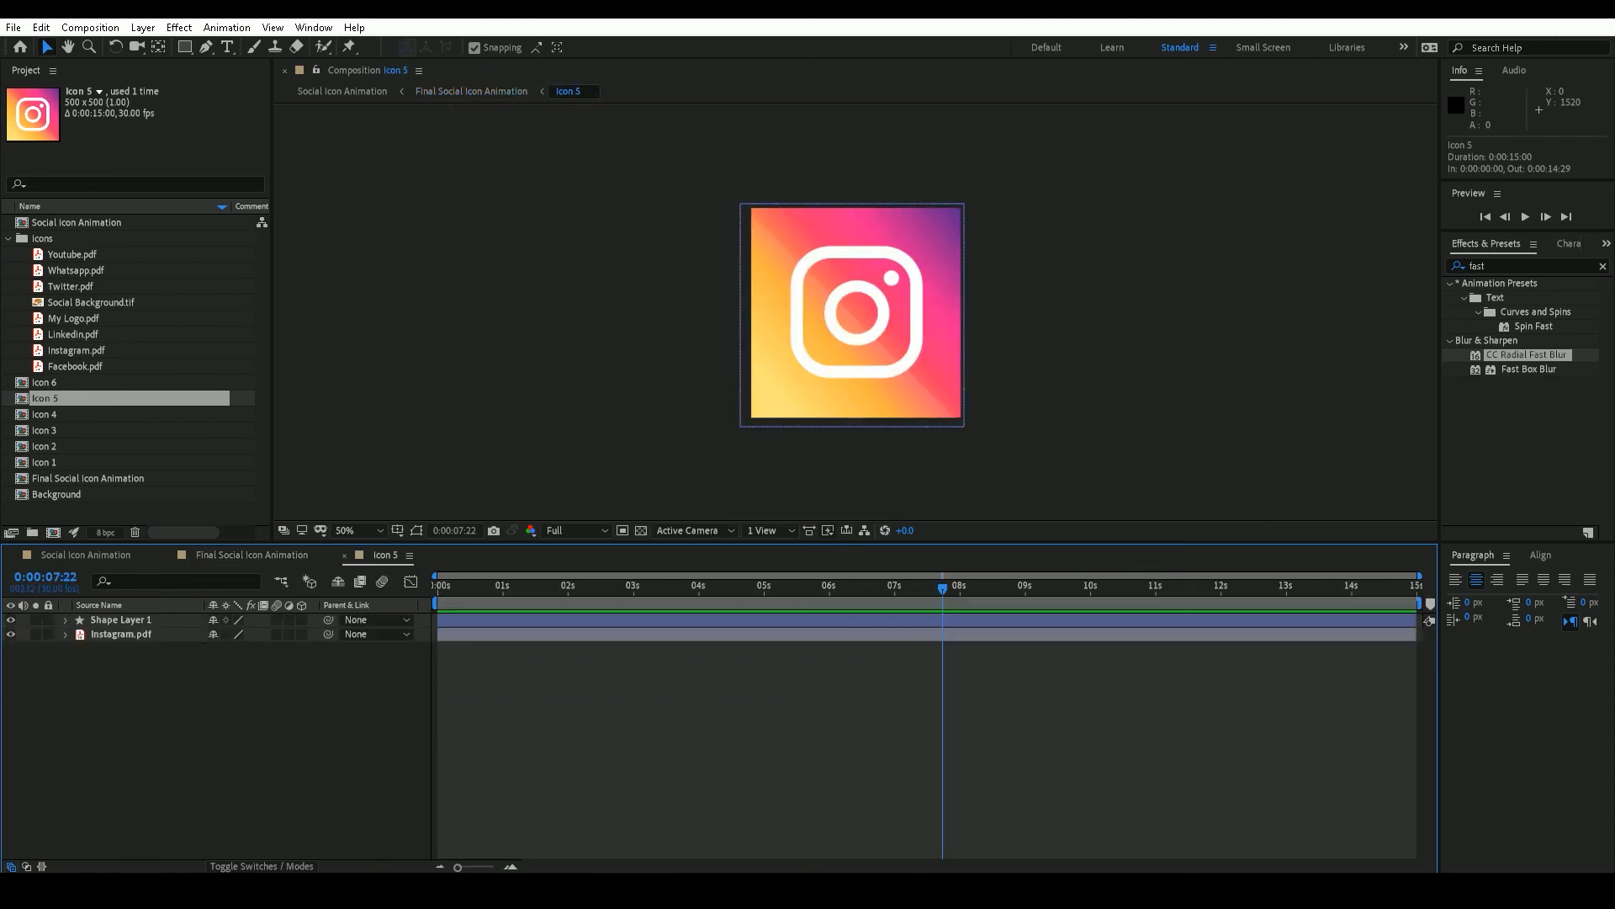
Step: Return to the Final Social Icon Animation composition and view the cube from Custom View 2 and the Active Camera
click(261, 554)
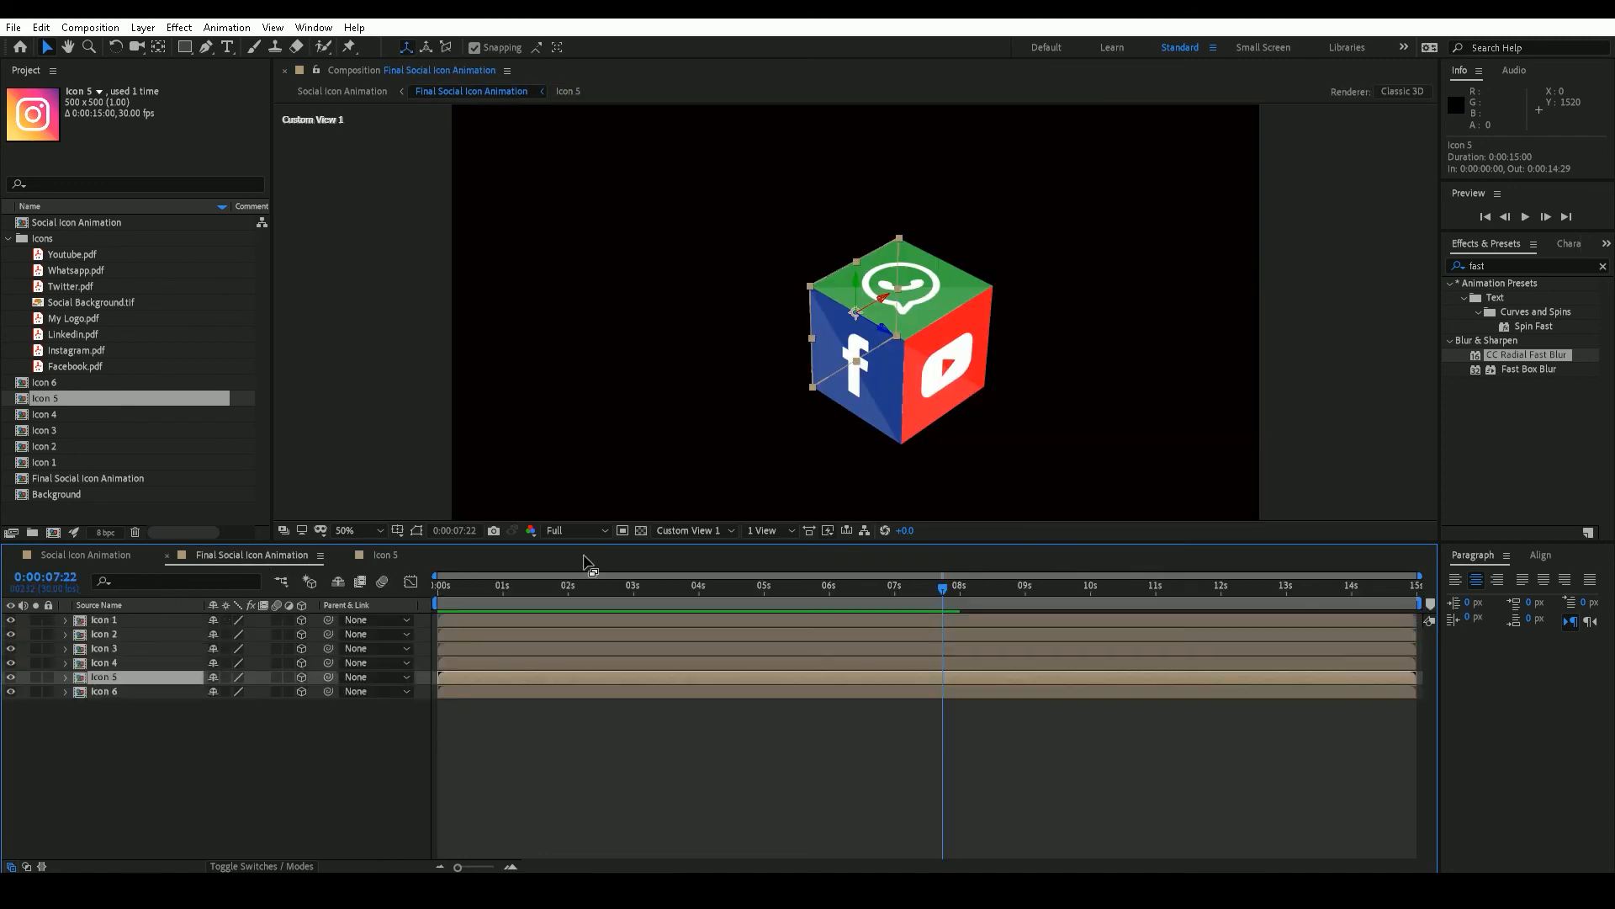
click(723, 531)
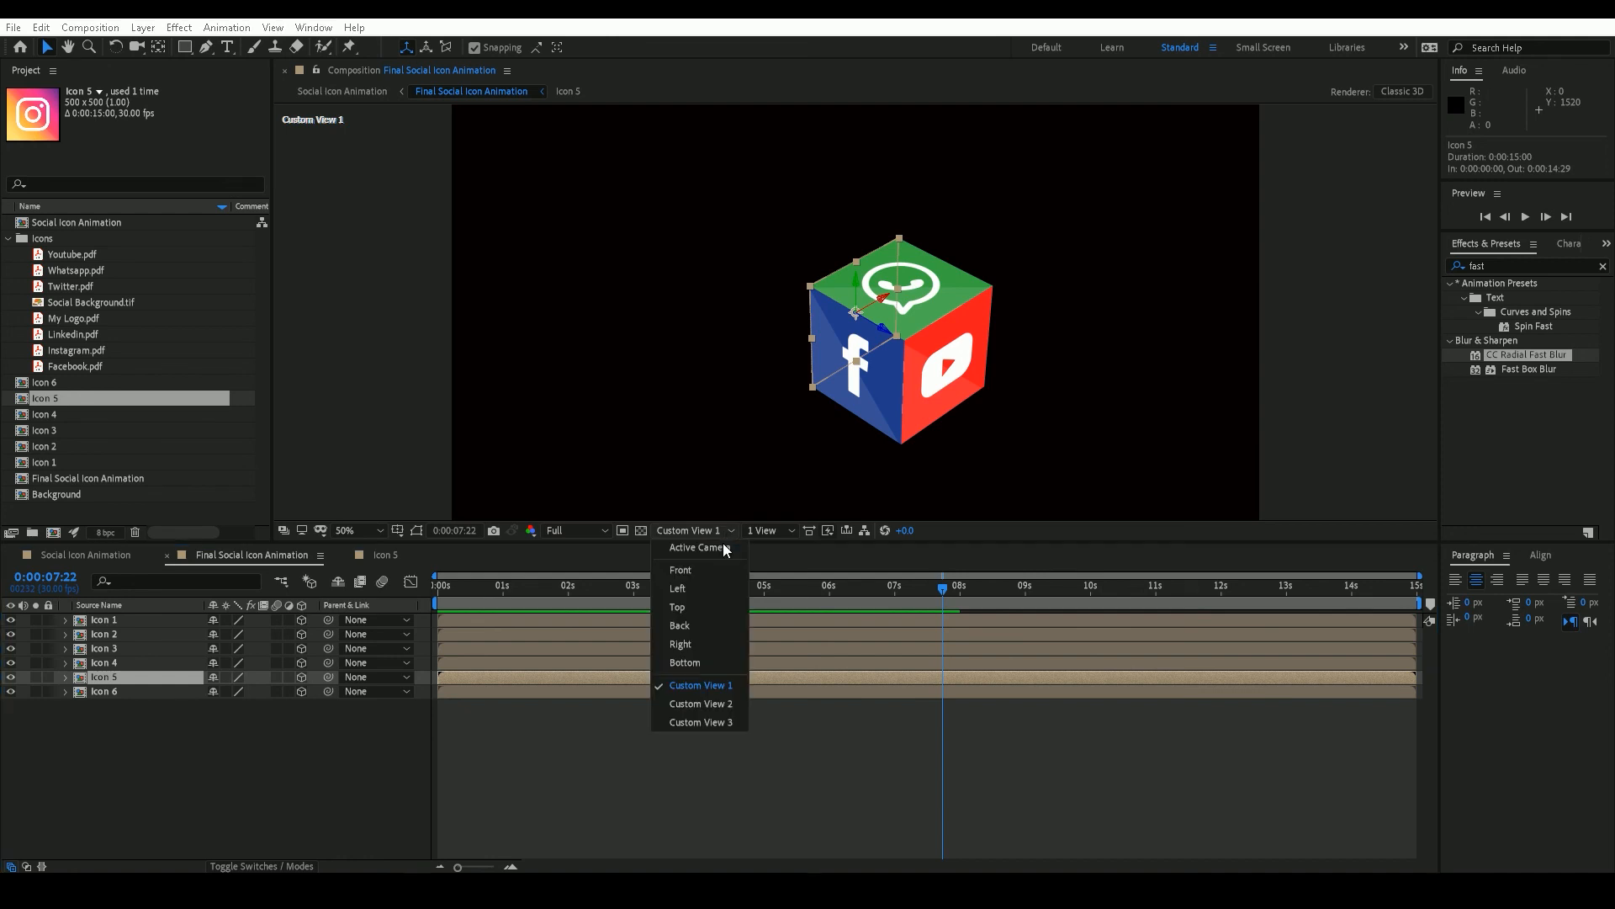
click(709, 699)
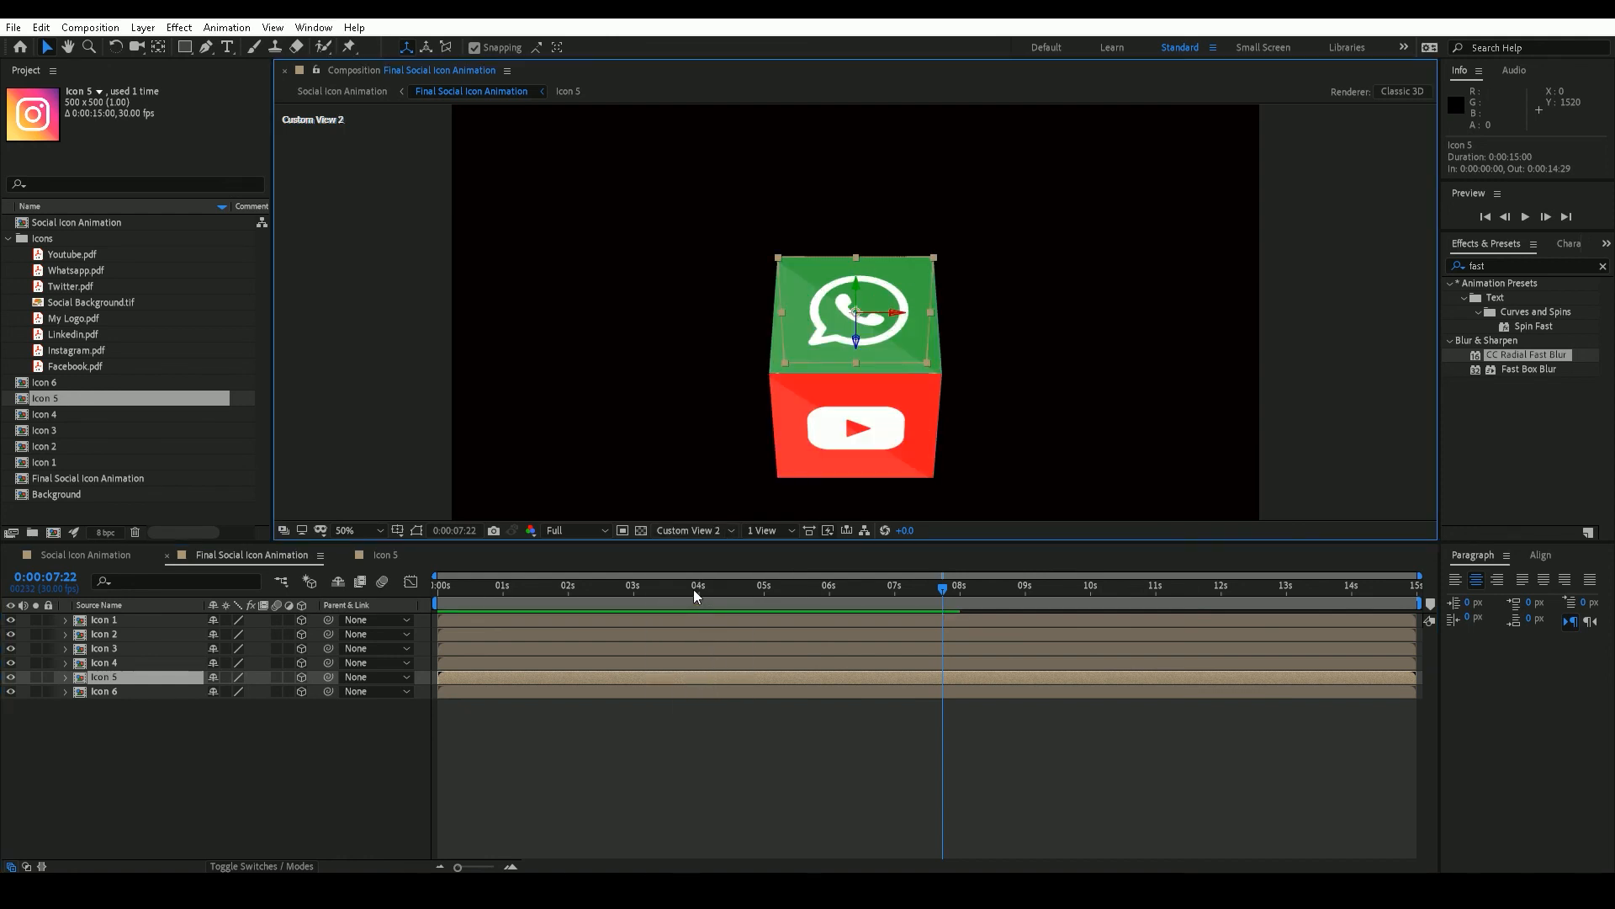
click(704, 530)
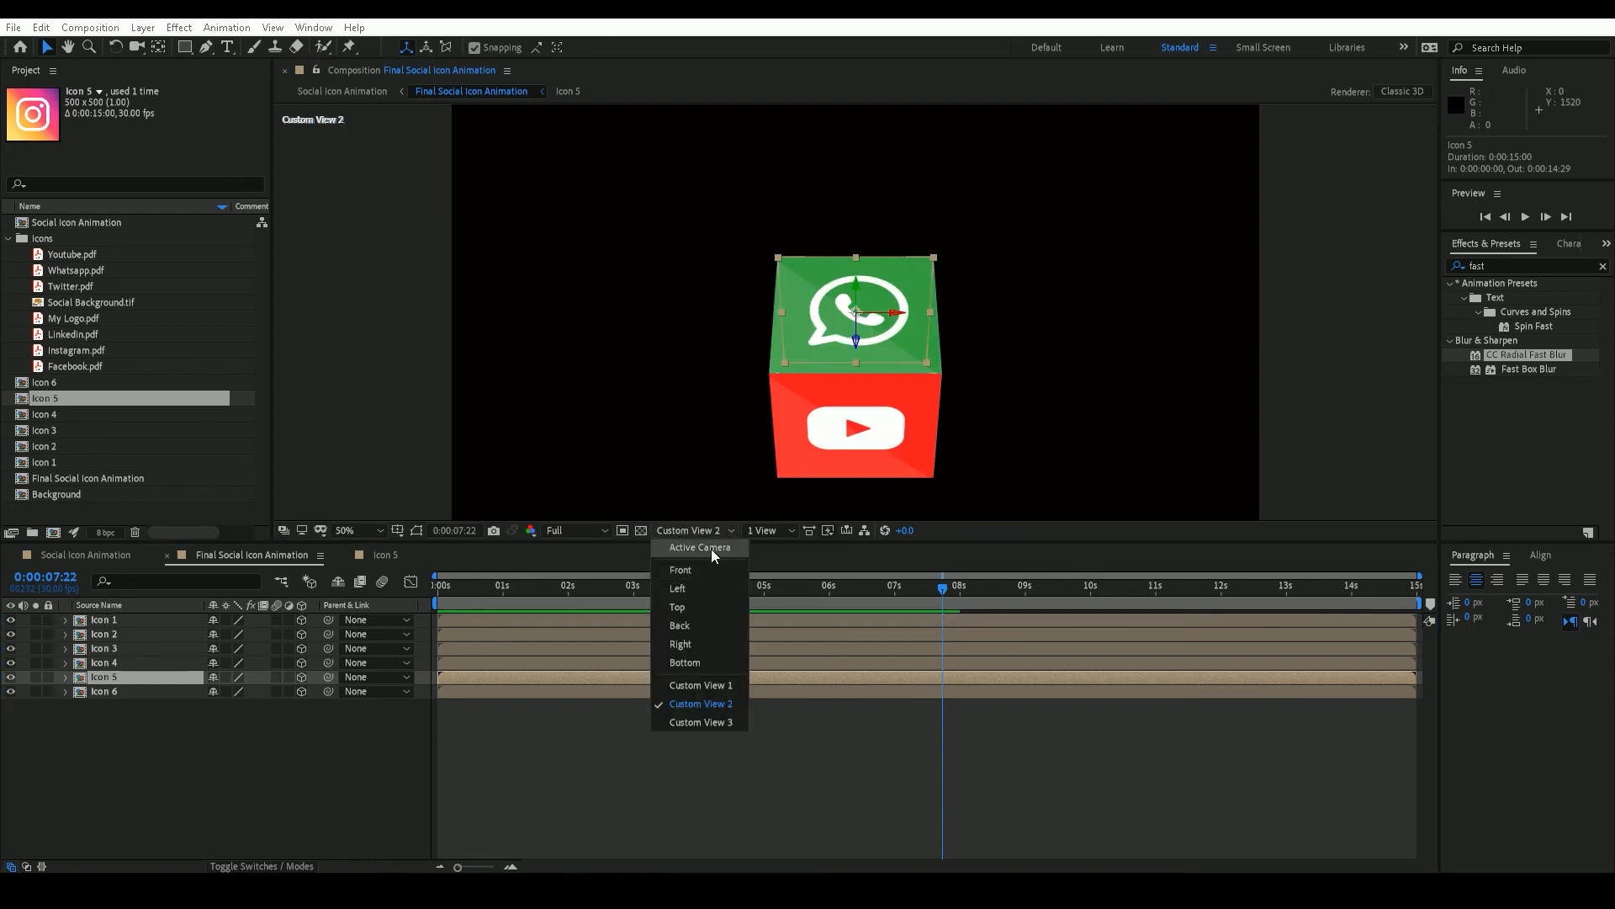
click(710, 548)
click(144, 726)
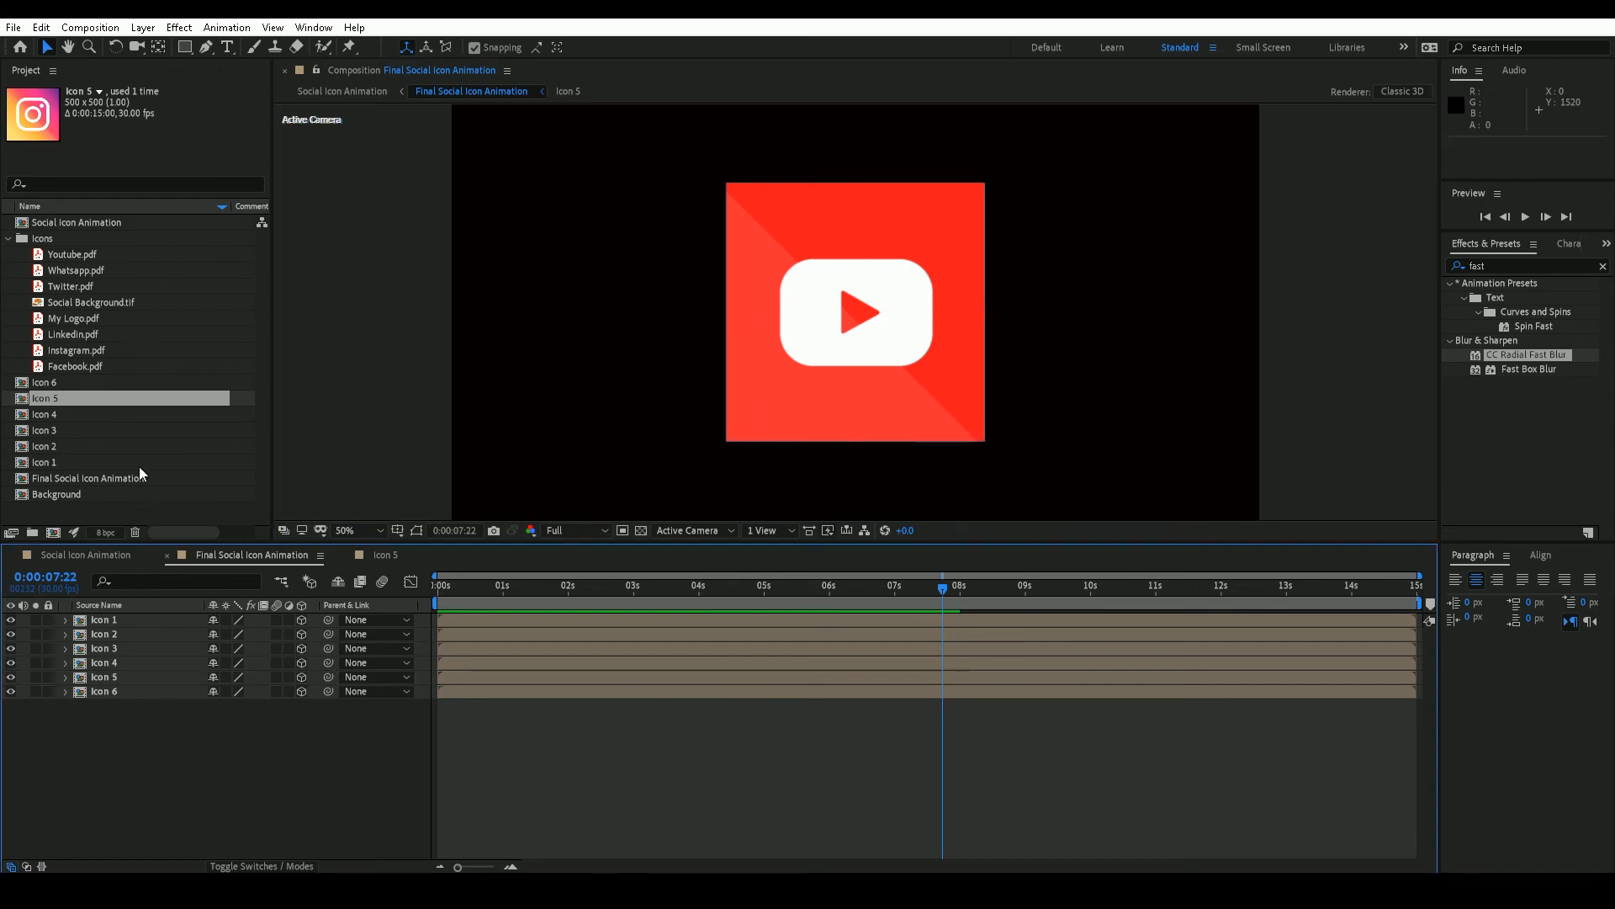
Step: Set the cube's 3D view to Custom View 1 and orbit around it with the camera tool to inspect its faces
click(141, 45)
click(833, 360)
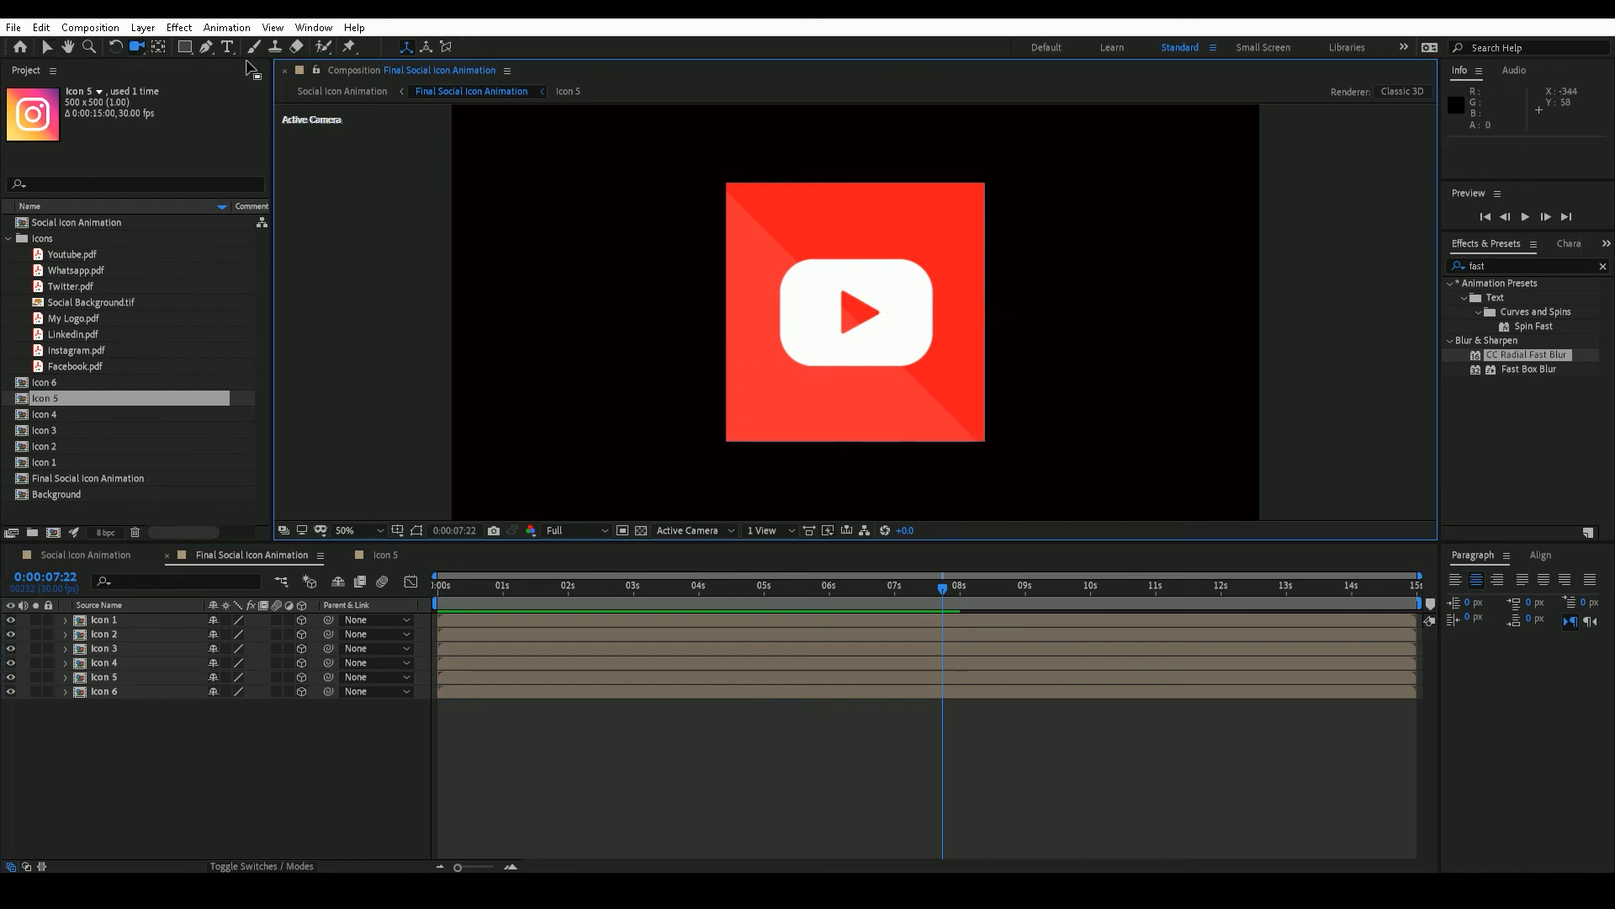
click(153, 713)
click(719, 532)
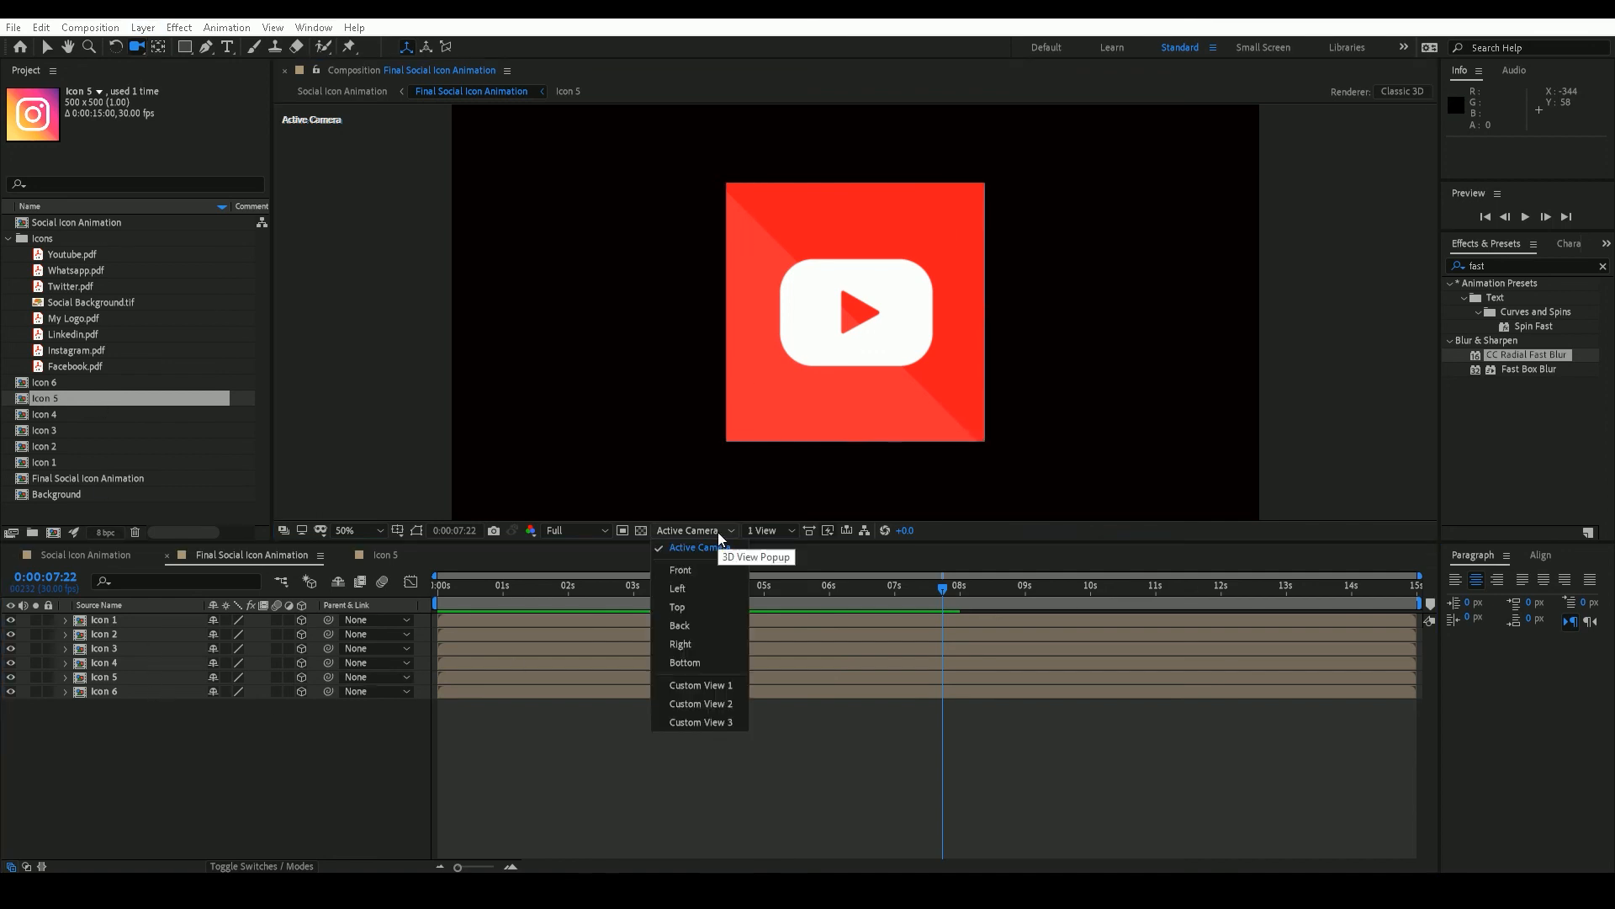
click(707, 685)
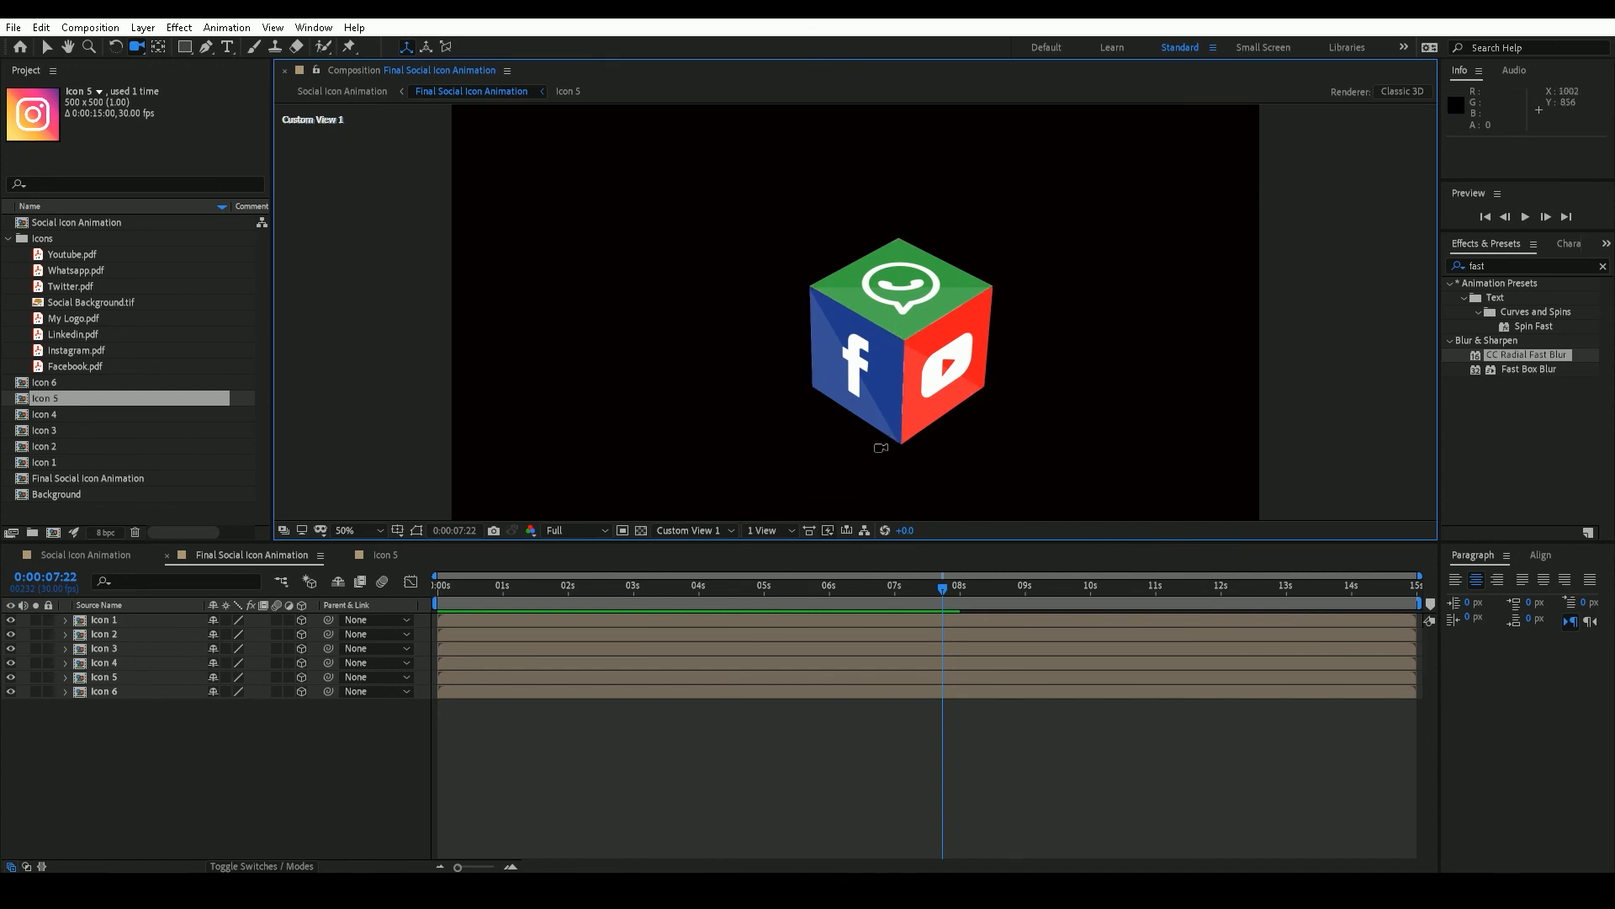
drag(881, 448, 911, 345)
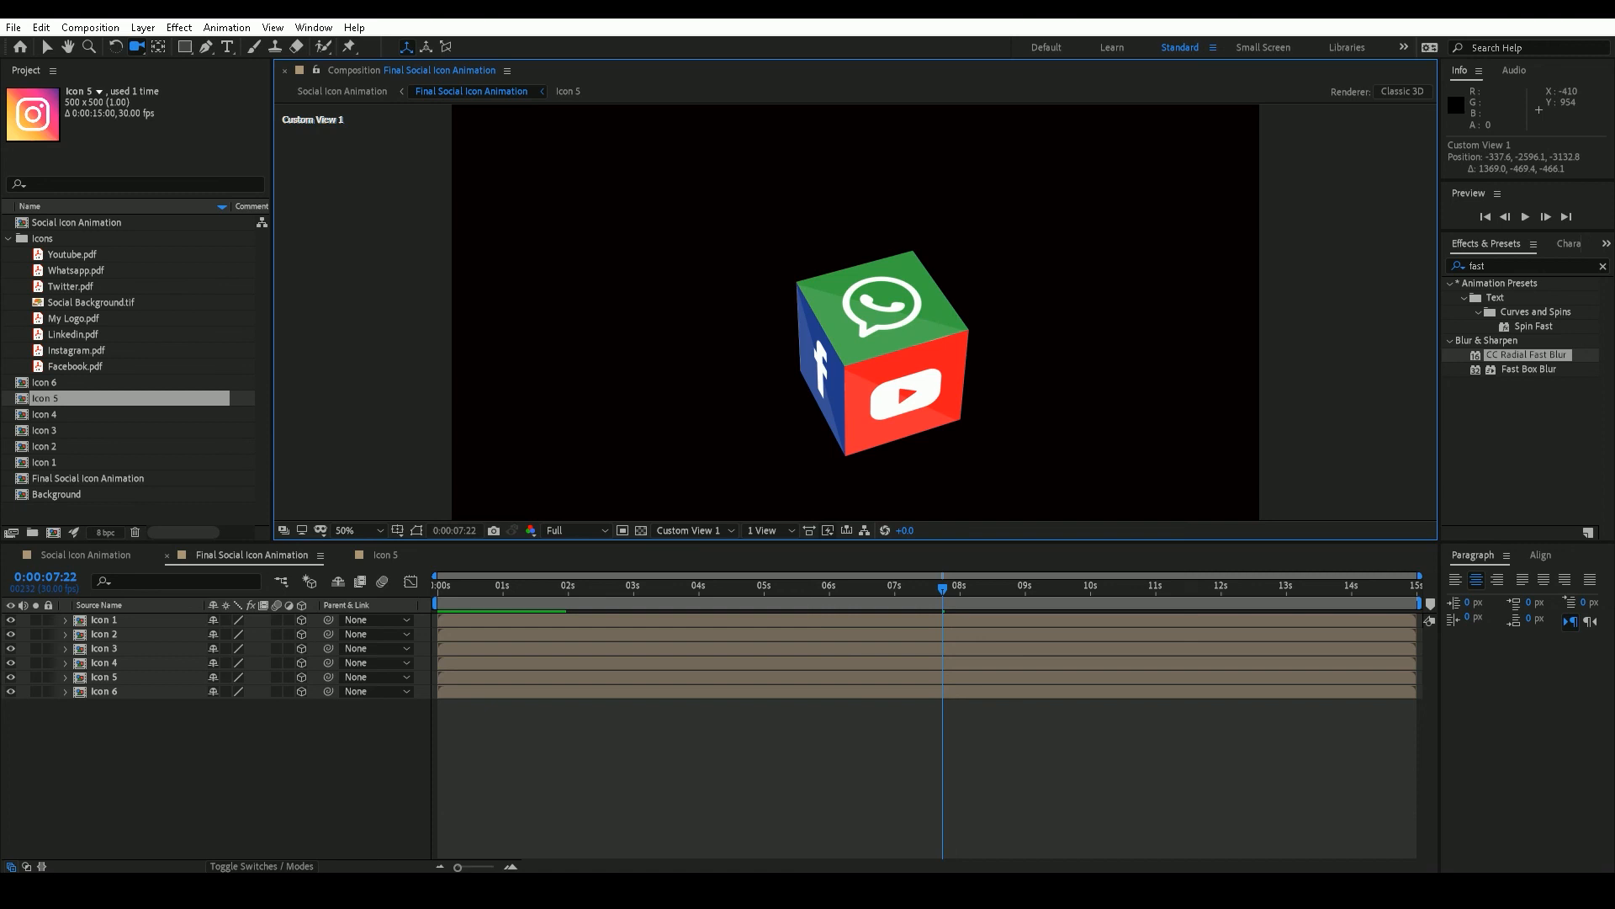
Step: Return to the Social Icon Animation composition and preview it from the first frame
click(92, 555)
click(1484, 217)
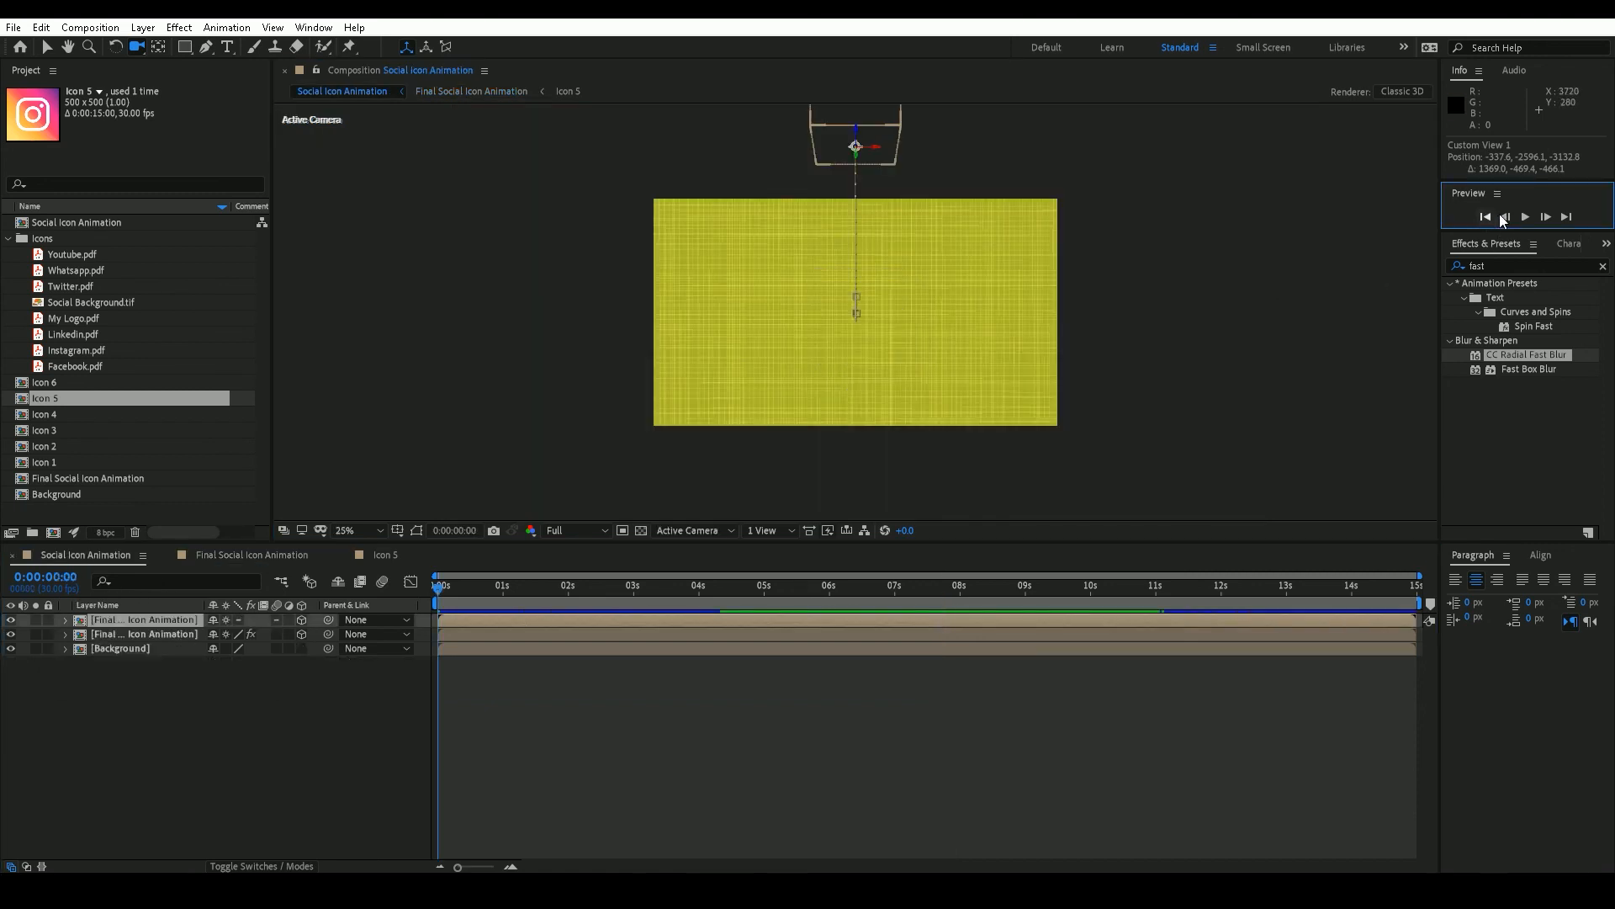
click(1527, 217)
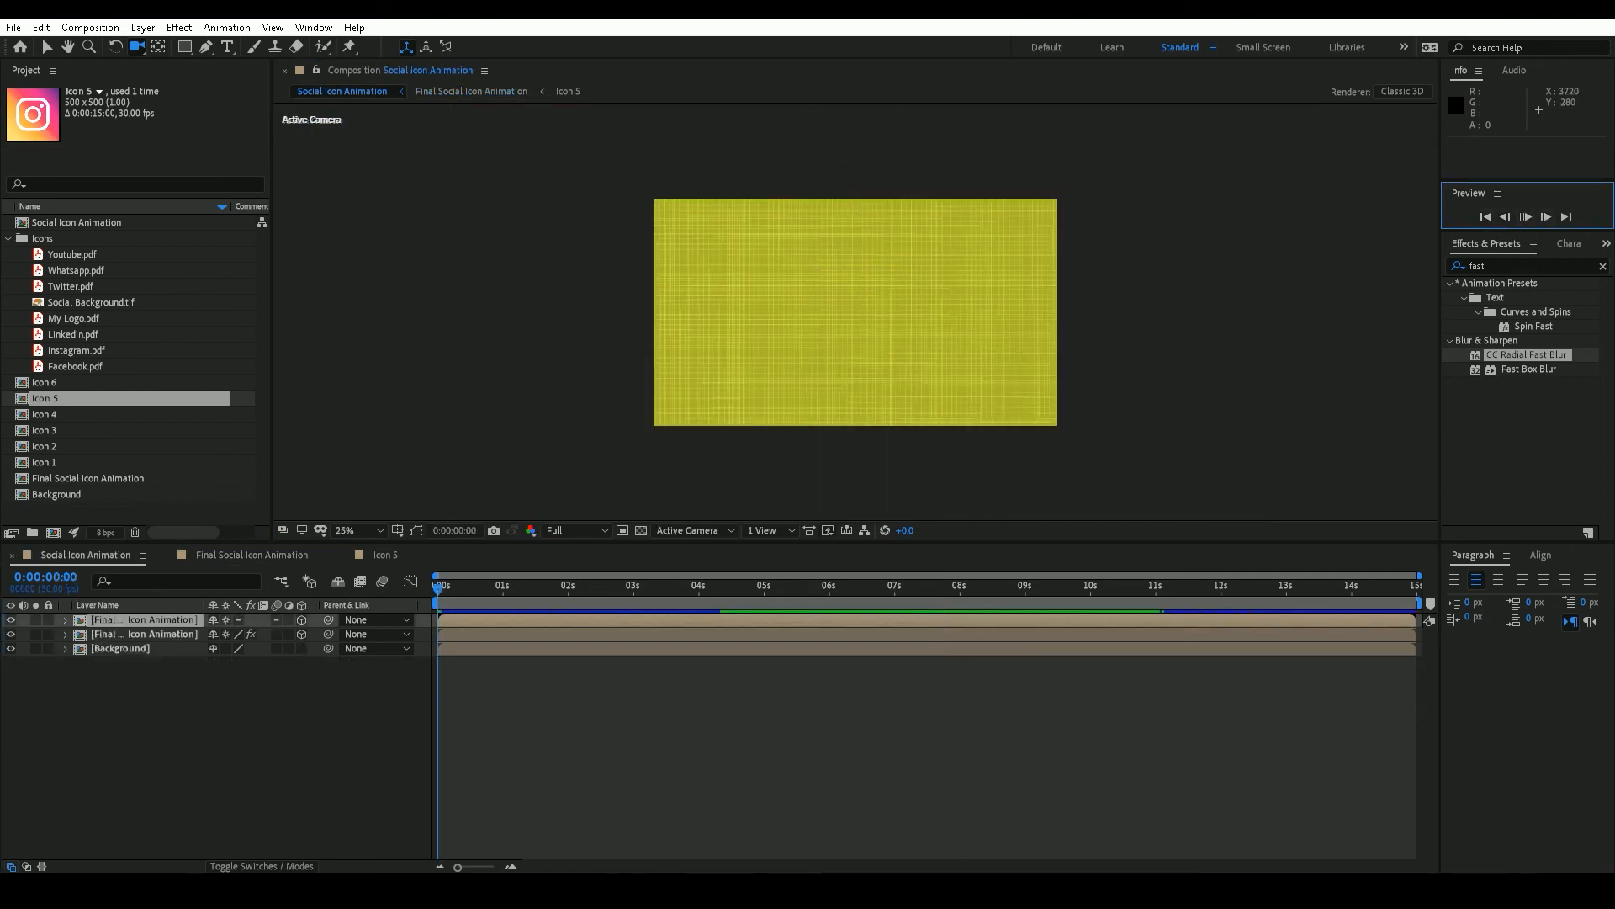